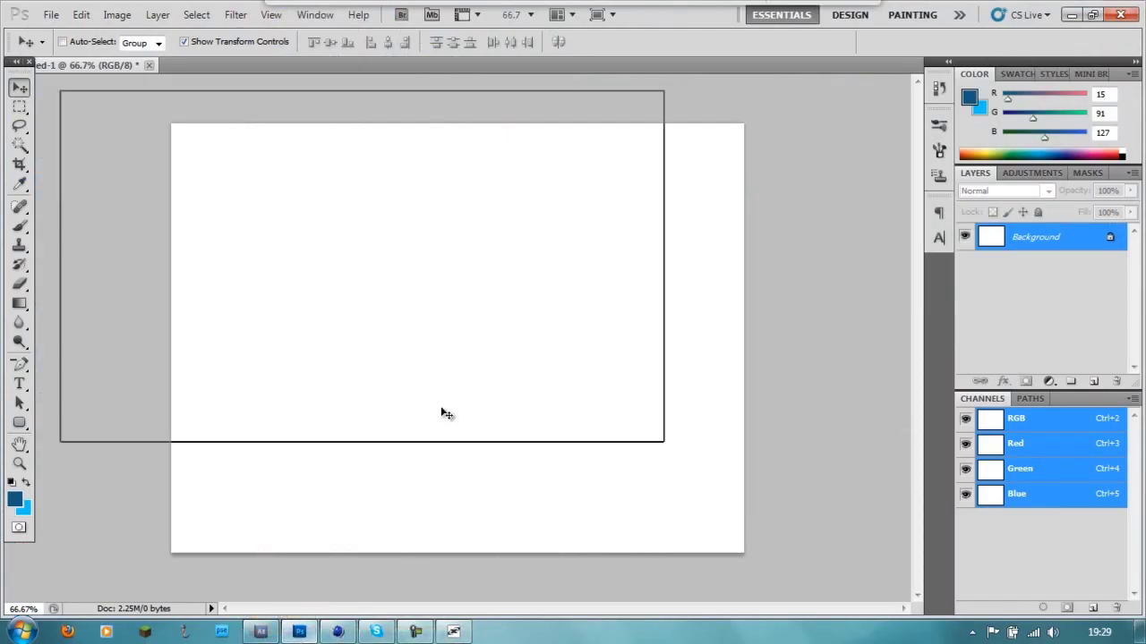
# Place the grunge paper texture and stretch it vertically to fill the canvas height
pyautogui.moveTo(595, 32); pyautogui.dragTo(685, 467)
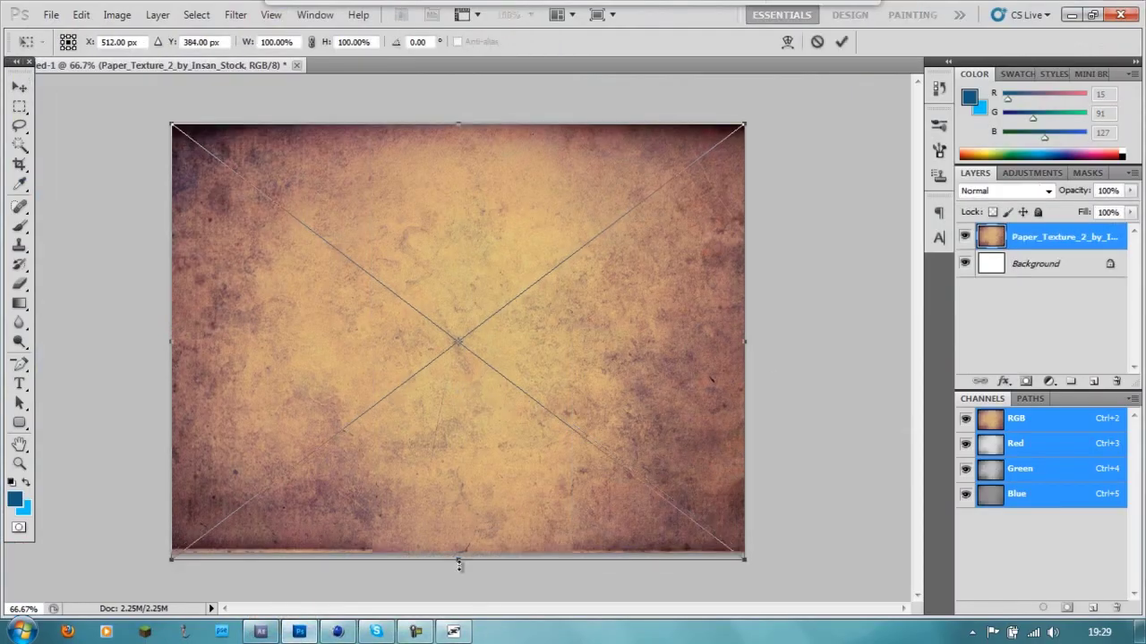
pyautogui.moveTo(461, 559); pyautogui.dragTo(458, 562)
pyautogui.moveTo(458, 123); pyautogui.dragTo(459, 119)
pyautogui.click(841, 42)
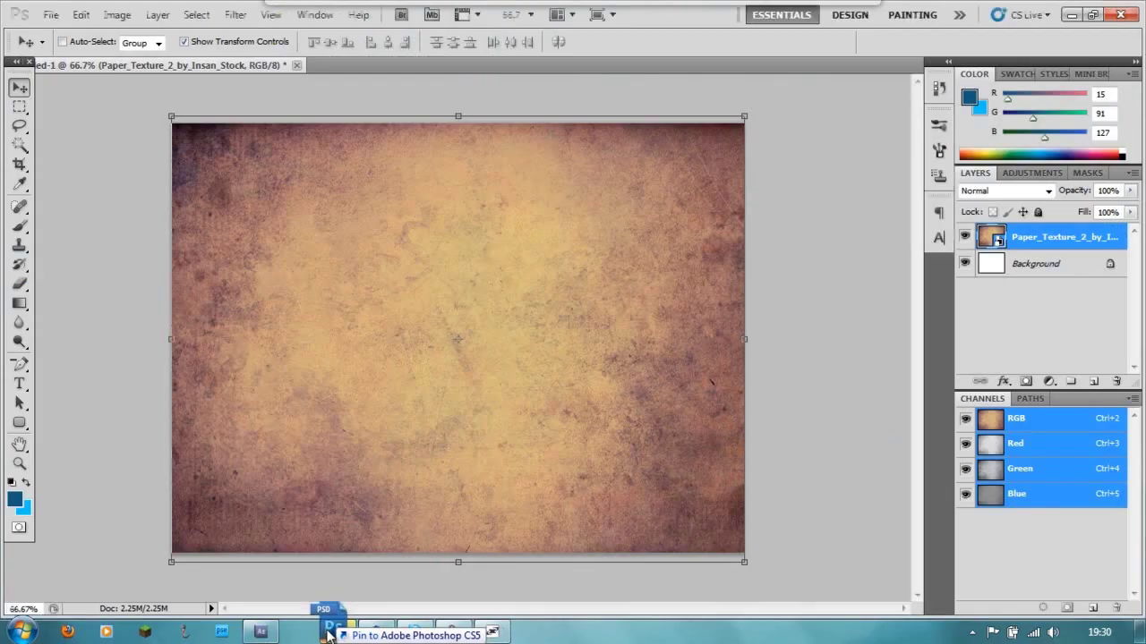
# Place the cod2 soldier image, enlarged to about 150%, at the lower left of the canvas
pyautogui.moveTo(531, 563)
pyautogui.mouseDown()
pyautogui.moveTo(504, 371)
pyautogui.moveTo(449, 358)
pyautogui.mouseUp()
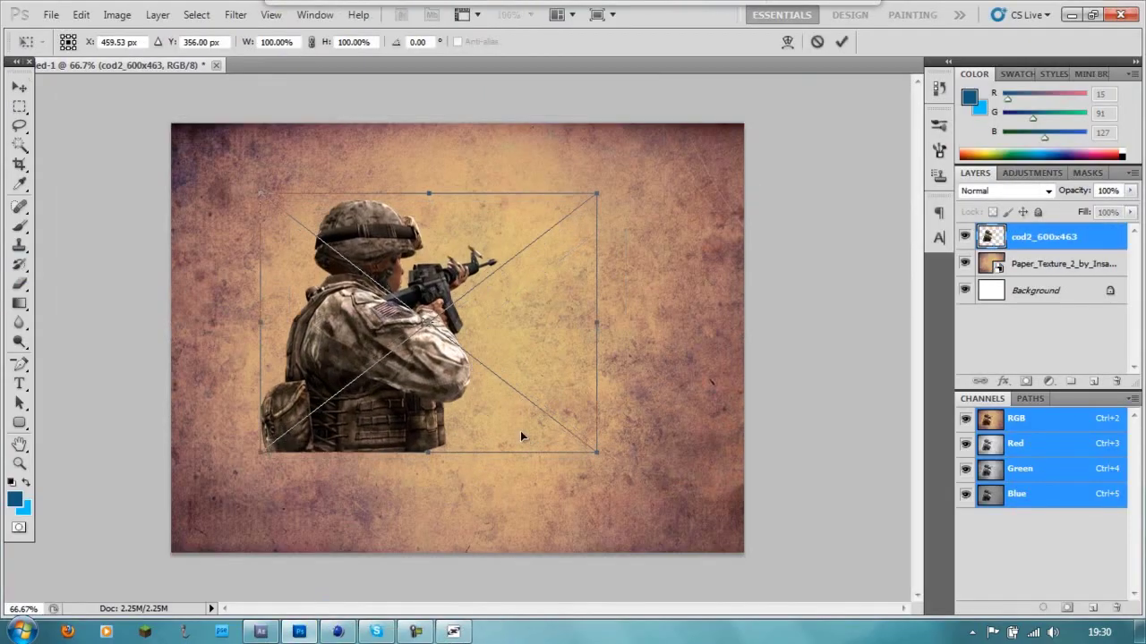
pyautogui.moveTo(593, 452); pyautogui.dragTo(771, 589)
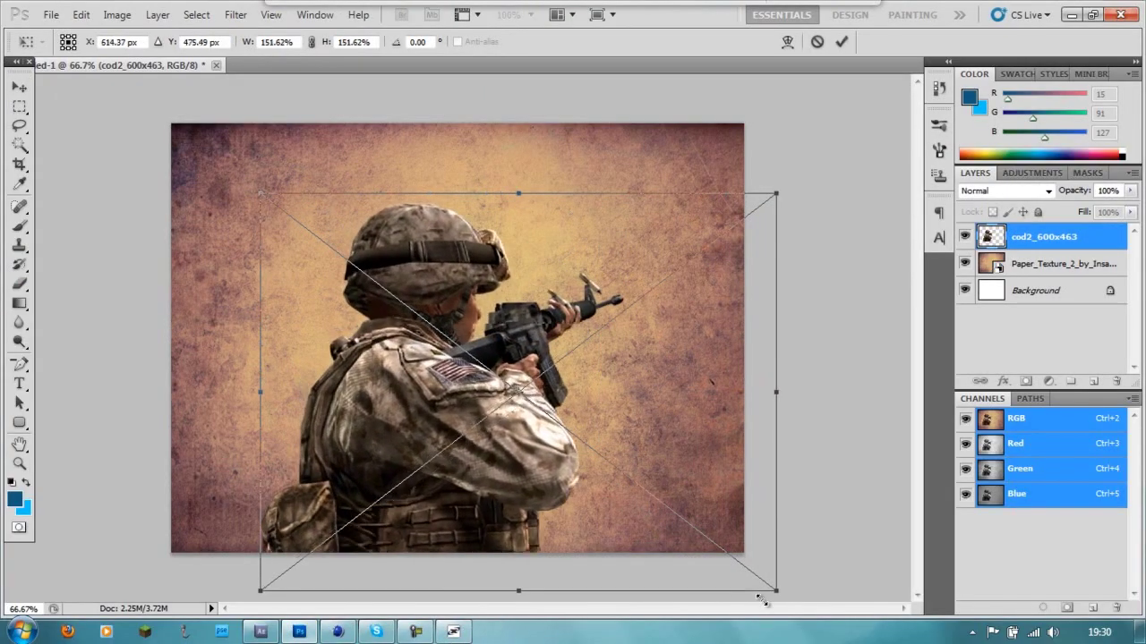
pyautogui.moveTo(653, 457); pyautogui.dragTo(567, 438)
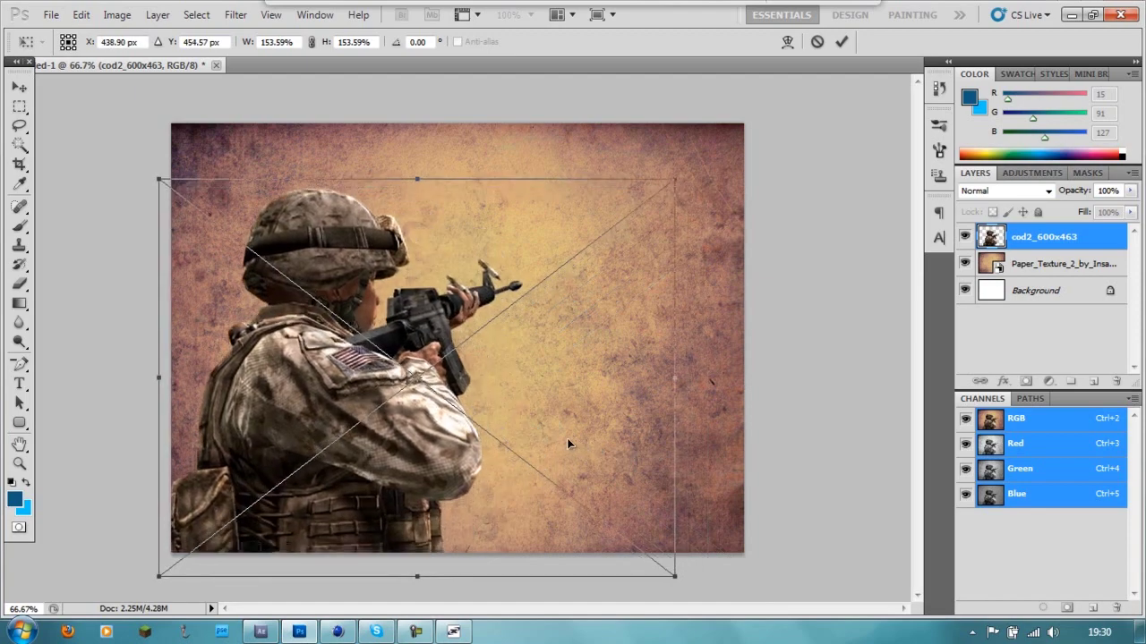
pyautogui.click(842, 41)
# Shift and widen the paper texture to cover the right side, then open the soldier's Blending Options
pyautogui.rightClick(1009, 243)
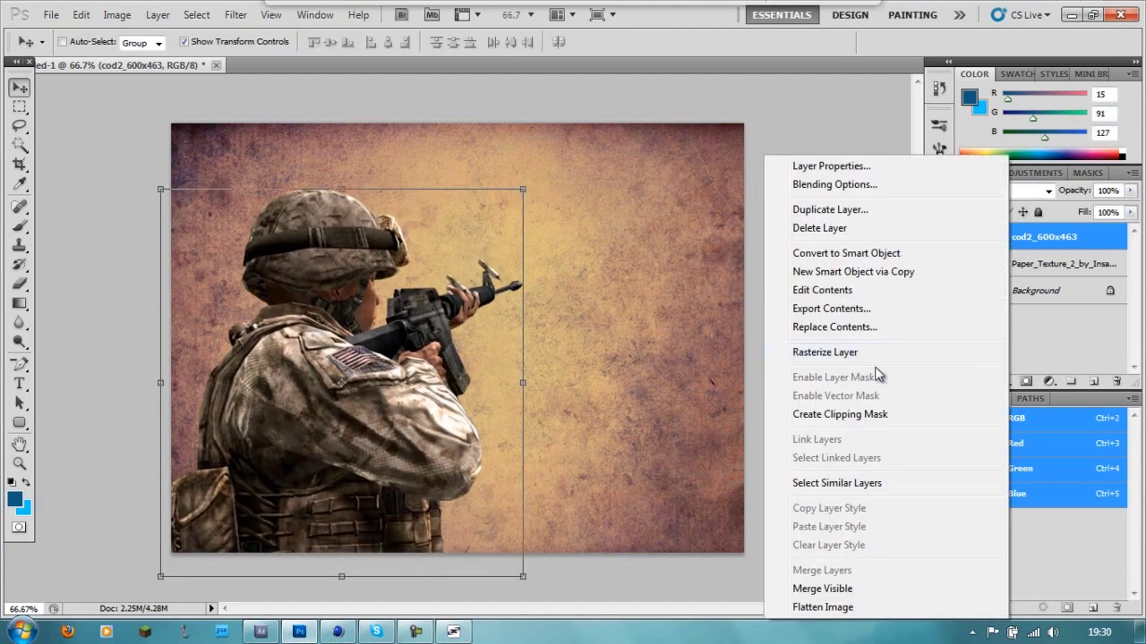
pyautogui.click(1006, 266)
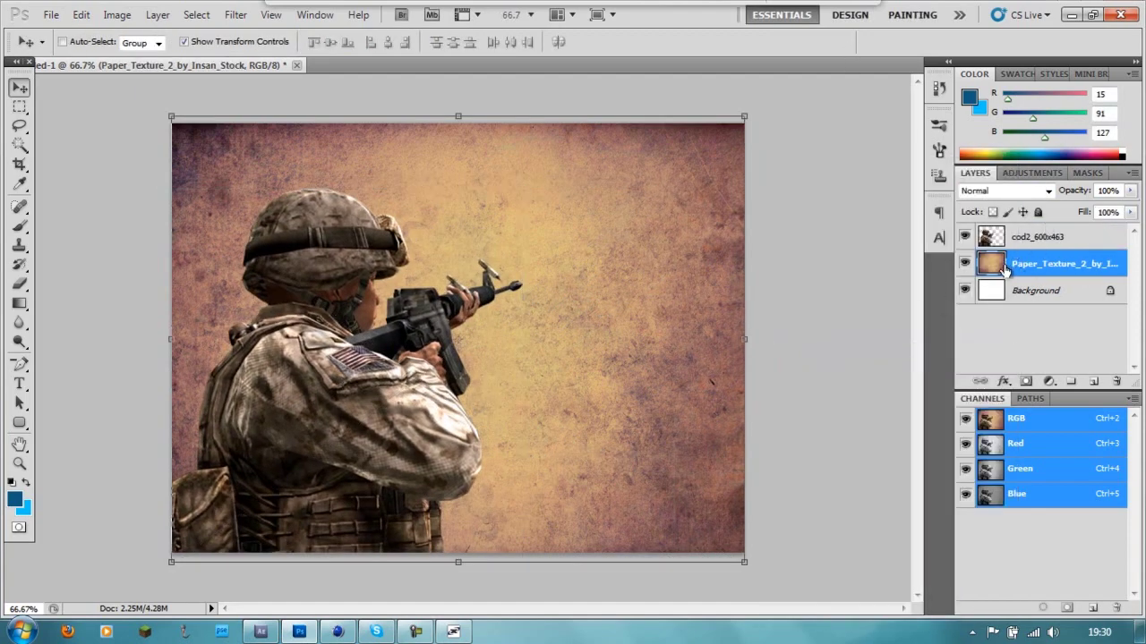
pyautogui.moveTo(629, 396); pyautogui.dragTo(564, 399)
pyautogui.hotkey('ctrl', 't')
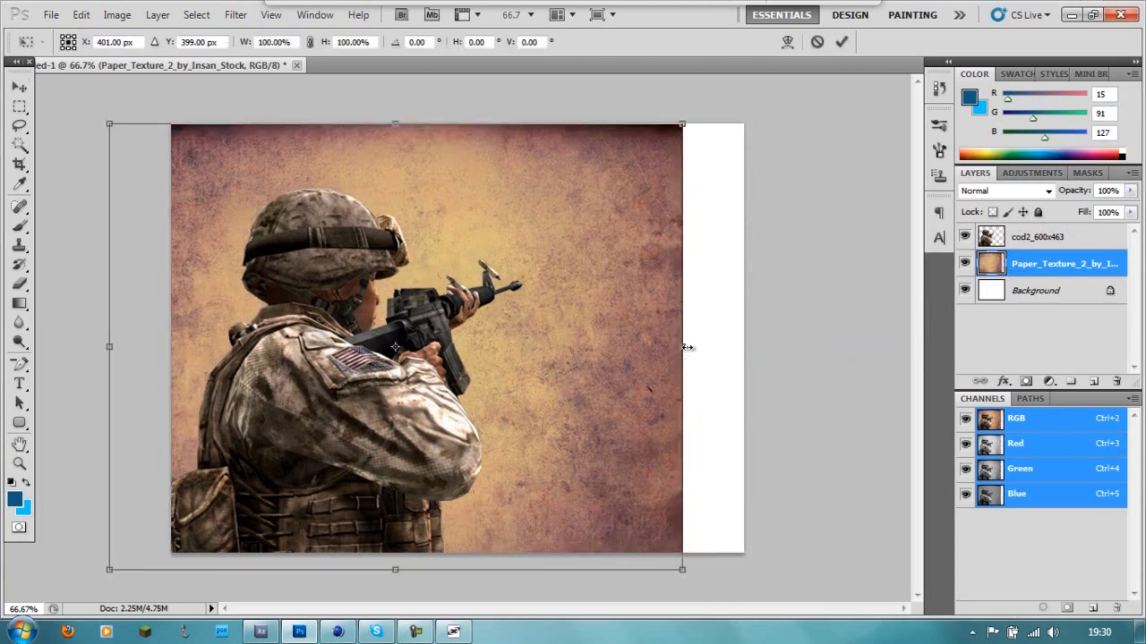
pyautogui.moveTo(685, 347); pyautogui.dragTo(747, 340)
pyautogui.click(841, 41)
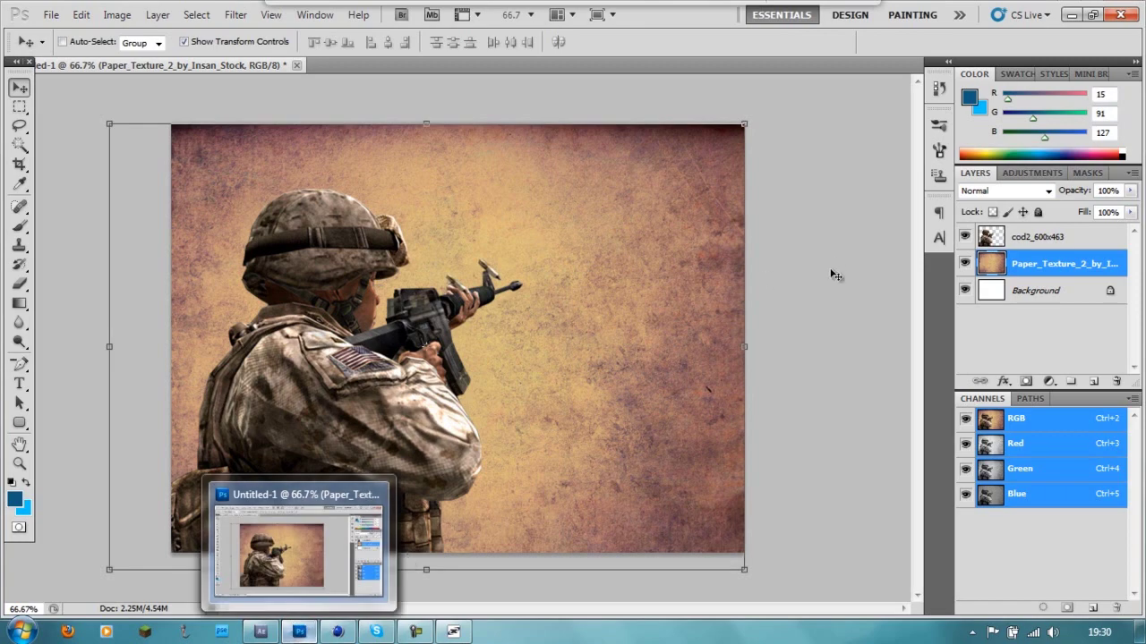
pyautogui.rightClick(992, 237)
pyautogui.click(913, 261)
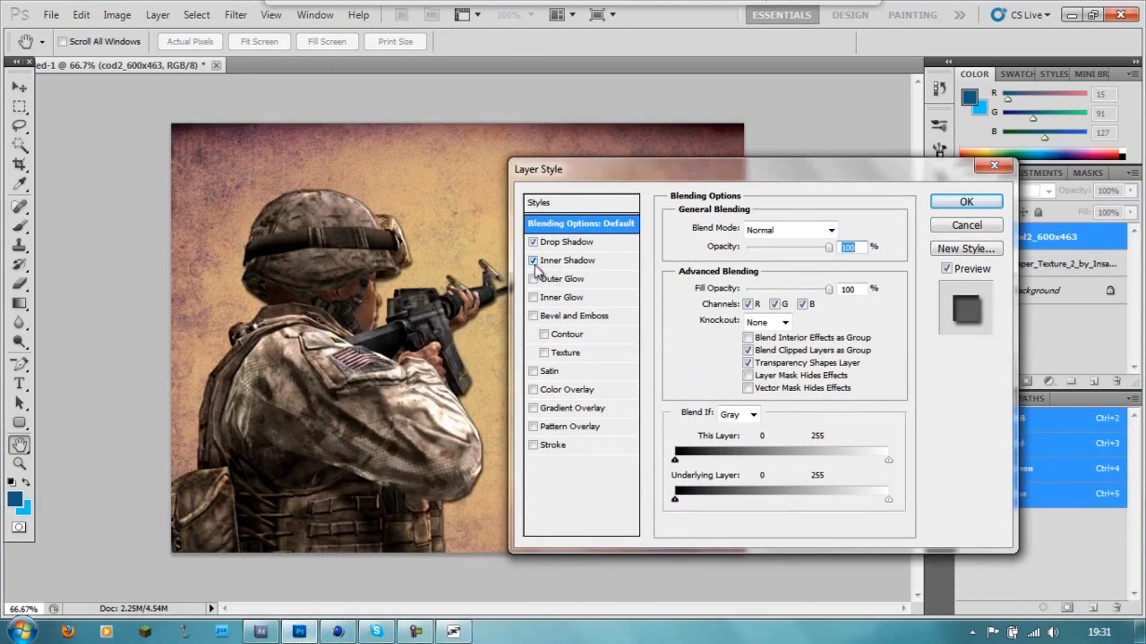
# Try Inner Shadow, Inner Glow and Bevel and Emboss effects on the soldier, then switch them off
pyautogui.click(533, 260)
pyautogui.click(533, 261)
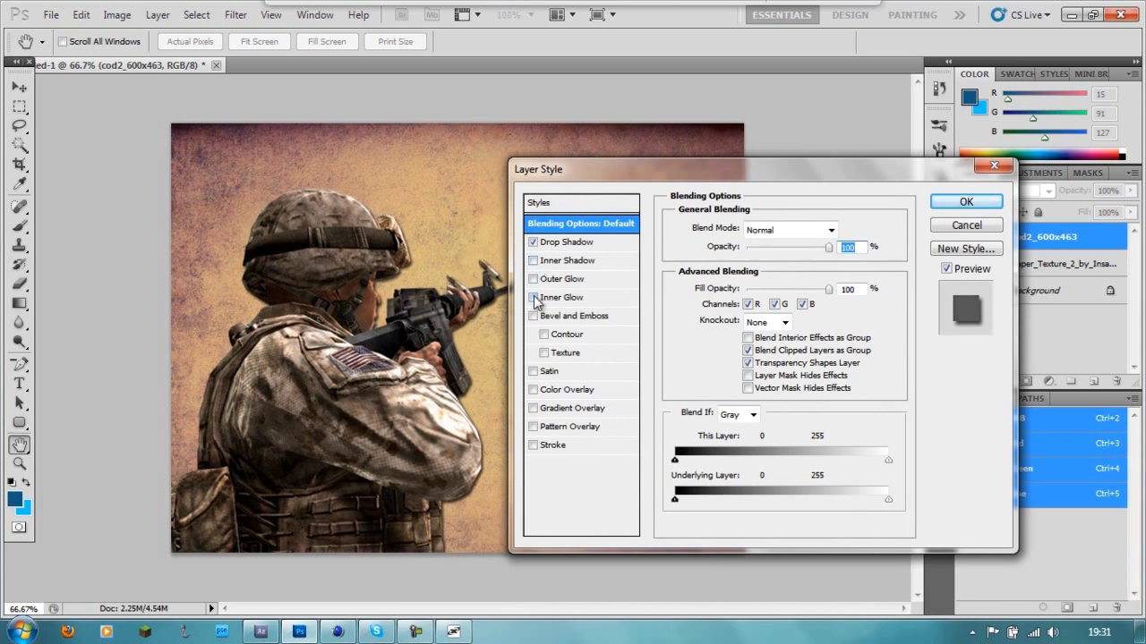
pyautogui.click(533, 297)
pyautogui.click(533, 297)
pyautogui.click(533, 316)
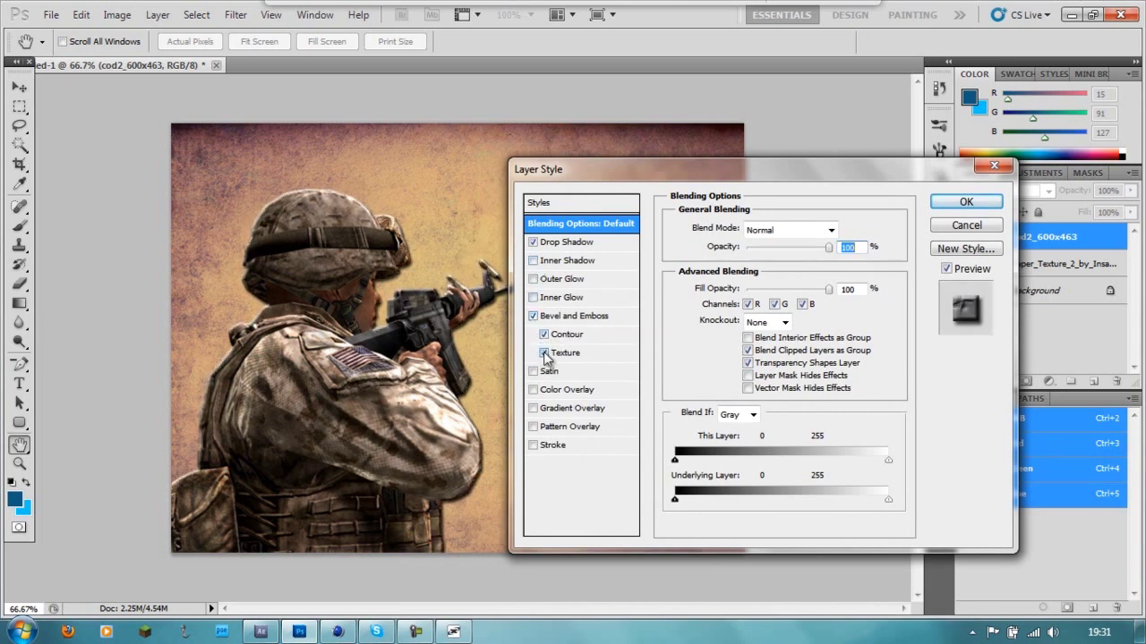
pyautogui.click(543, 333)
pyautogui.click(533, 316)
# Enable Gradient Overlay and set the gradient's left stop to a brownish colour
pyautogui.click(533, 408)
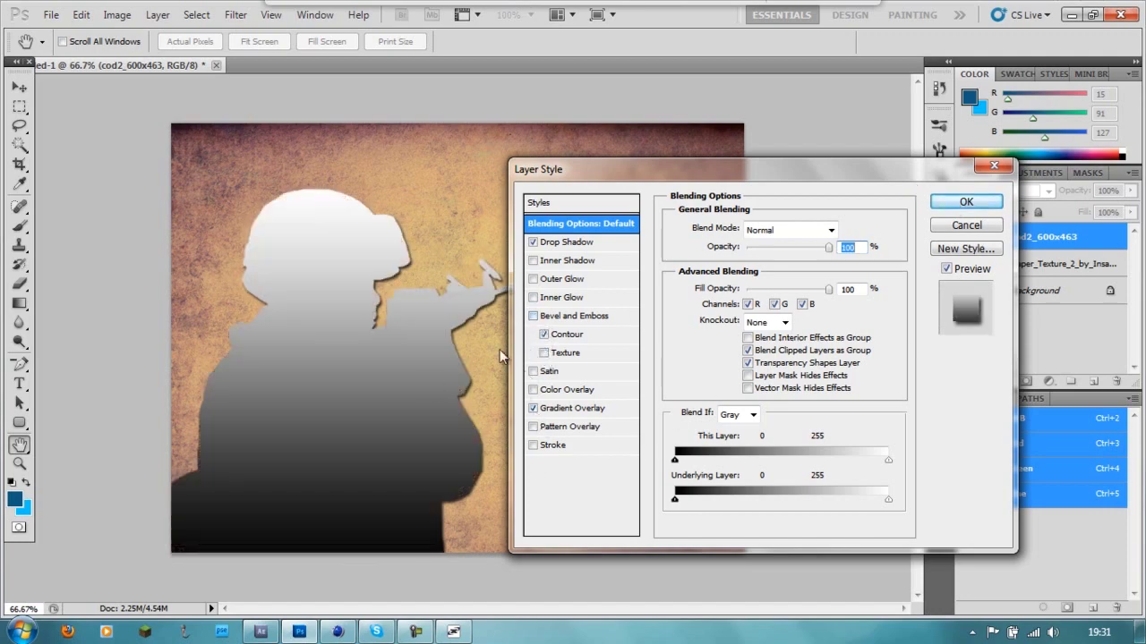
pyautogui.click(587, 410)
pyautogui.click(774, 265)
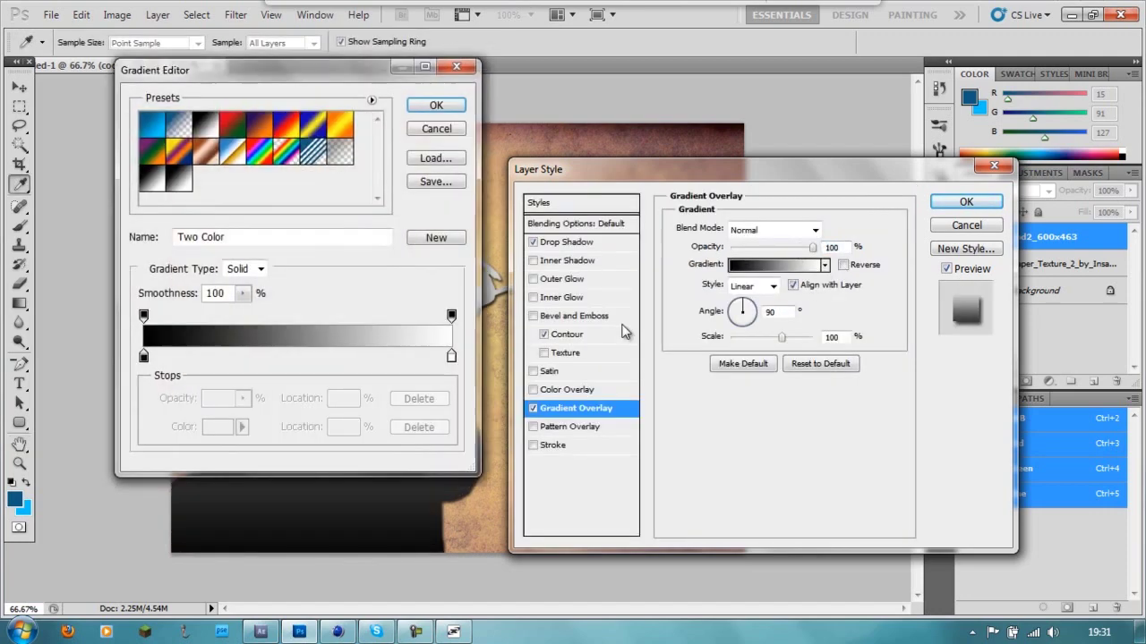
pyautogui.click(436, 182)
pyautogui.press('Escape')
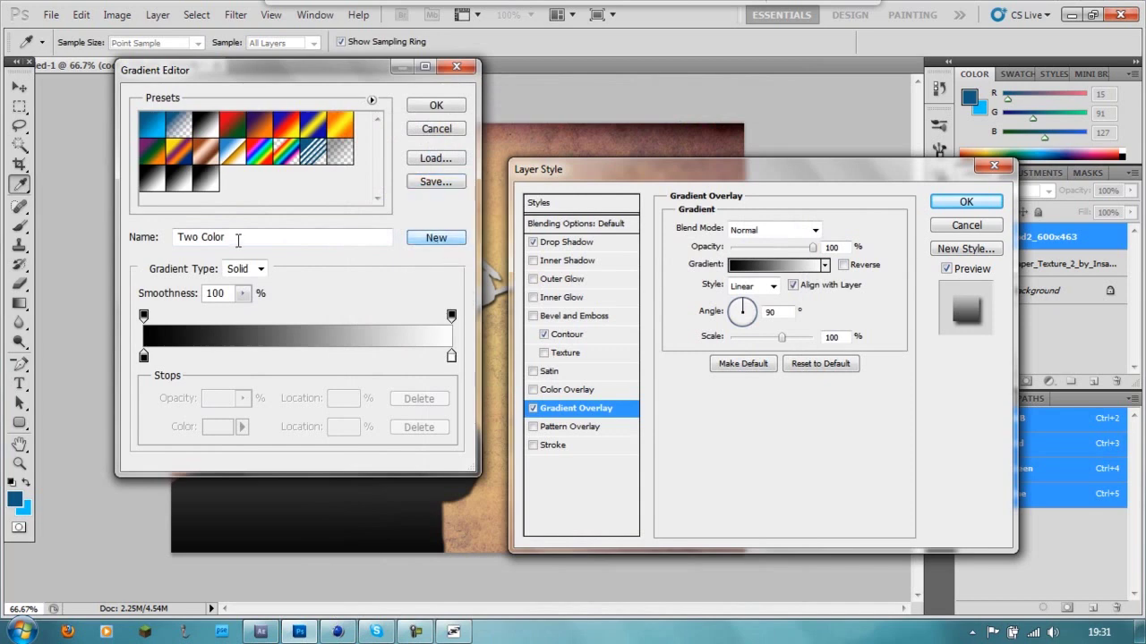
pyautogui.click(143, 357)
pyautogui.click(241, 427)
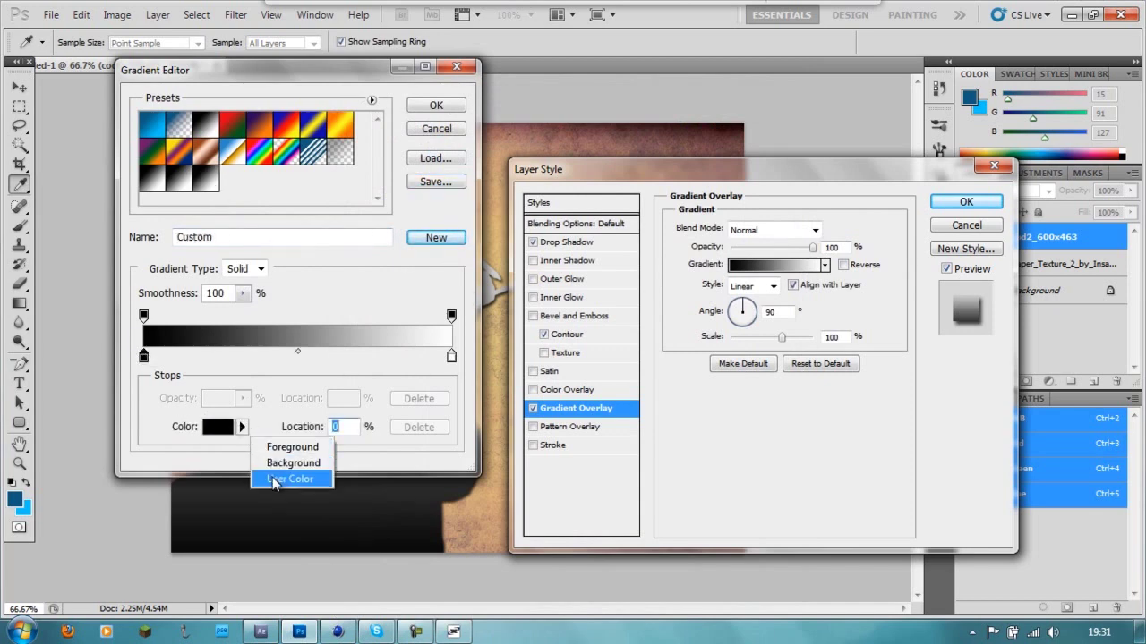
pyautogui.click(268, 481)
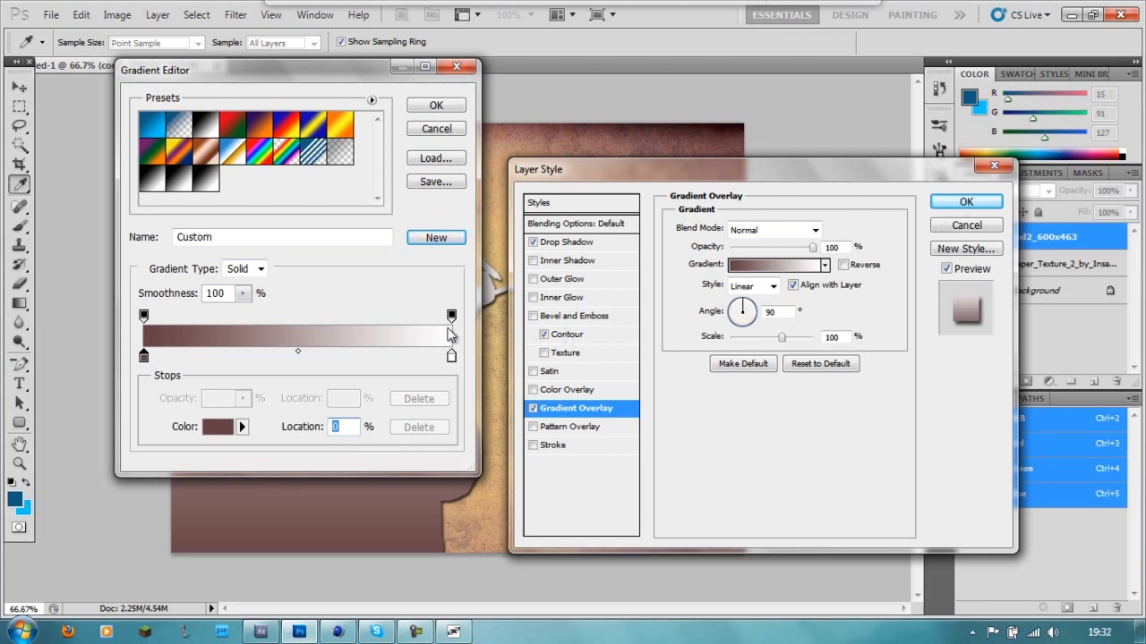
# Set the gradient's right stop to the background colour
pyautogui.click(452, 356)
pyautogui.click(241, 427)
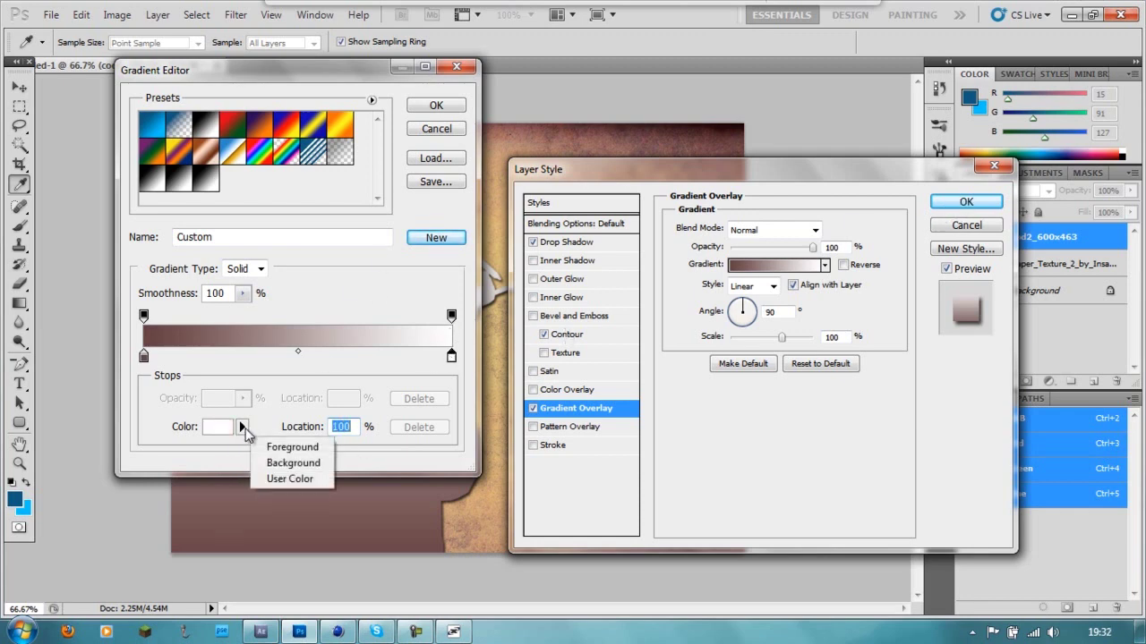
pyautogui.click(273, 463)
pyautogui.click(241, 427)
pyautogui.click(269, 469)
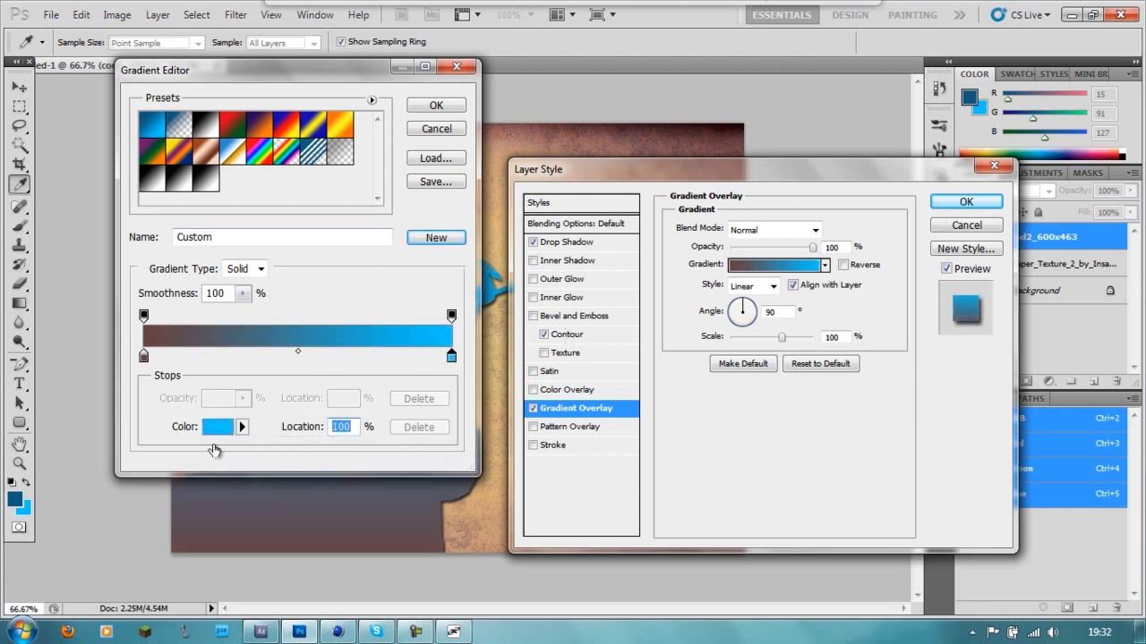
# Use the Neutral Density gradient preset with a brown left stop
pyautogui.click(343, 155)
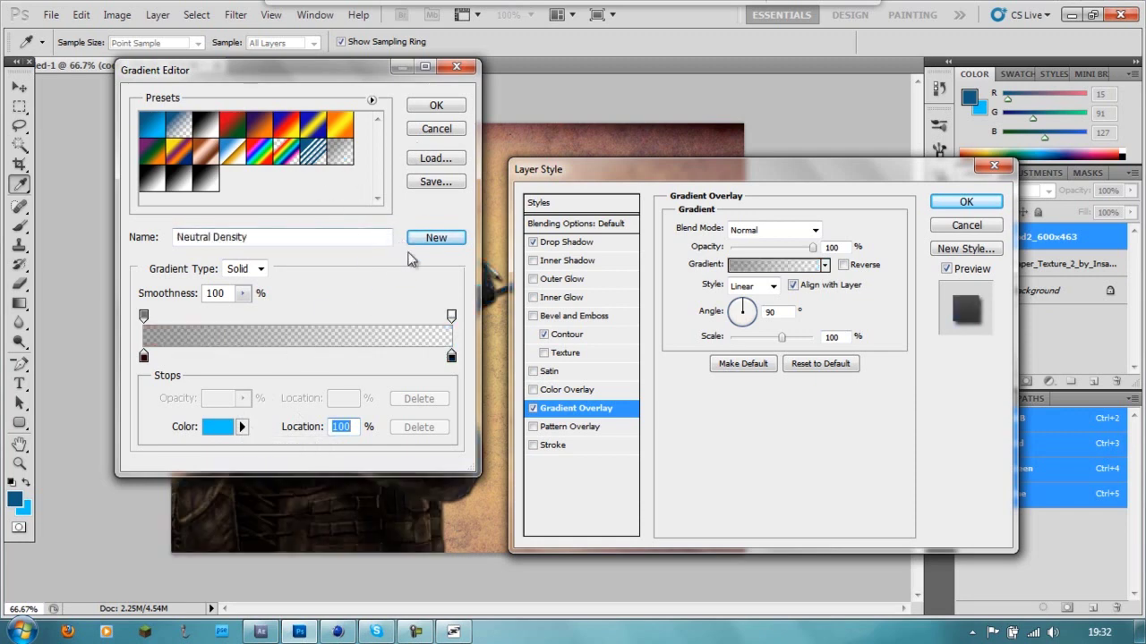
pyautogui.click(242, 427)
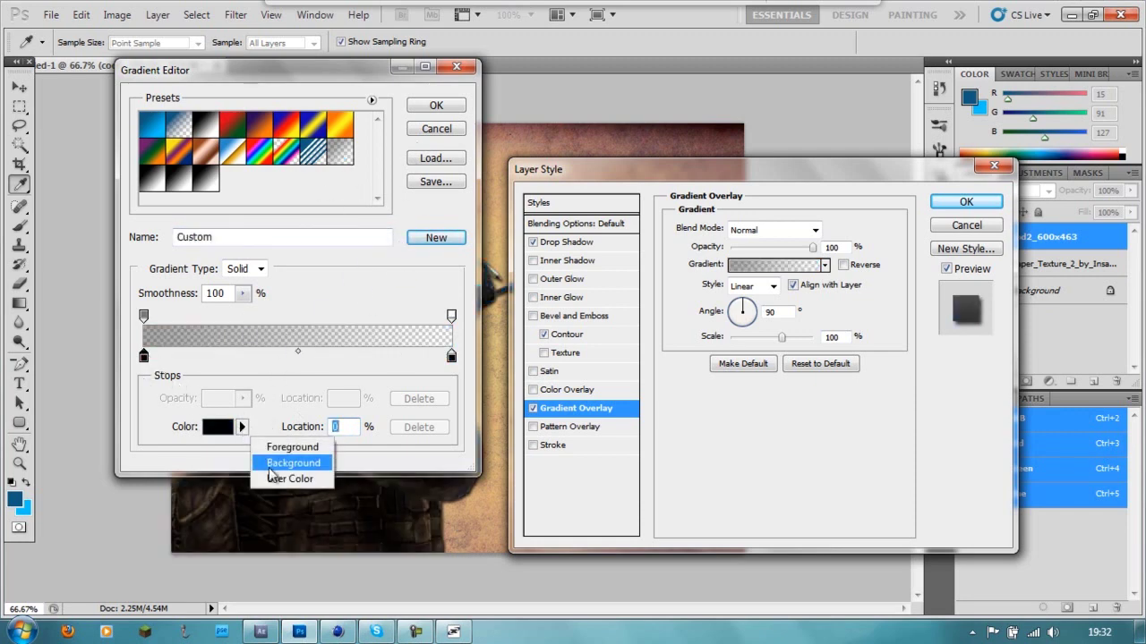
pyautogui.click(268, 478)
pyautogui.click(739, 127)
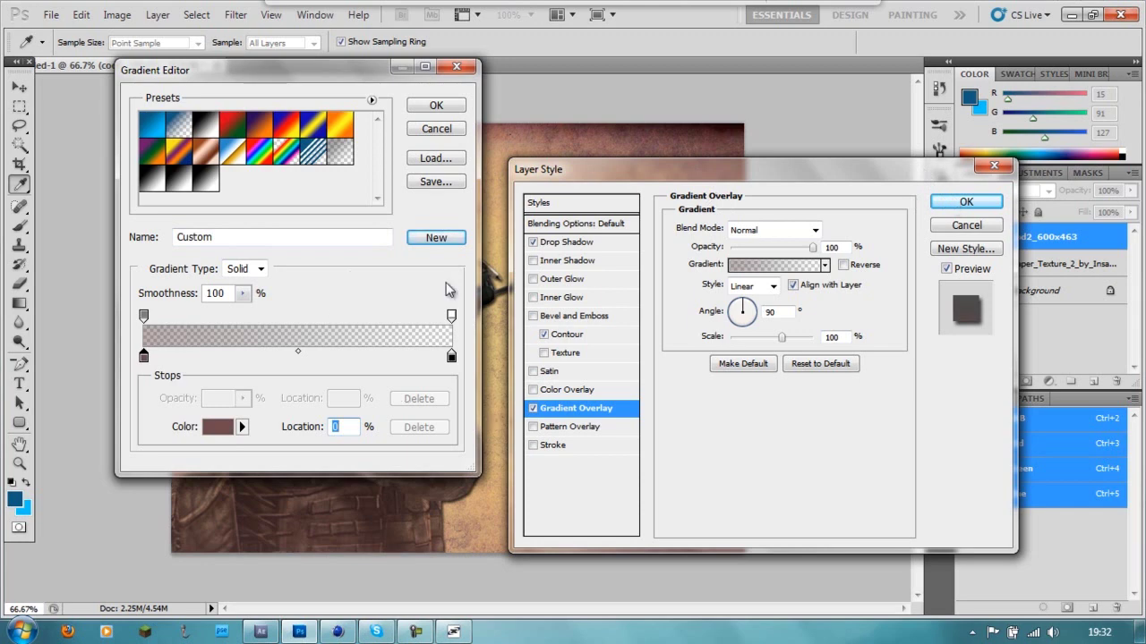
pyautogui.click(429, 108)
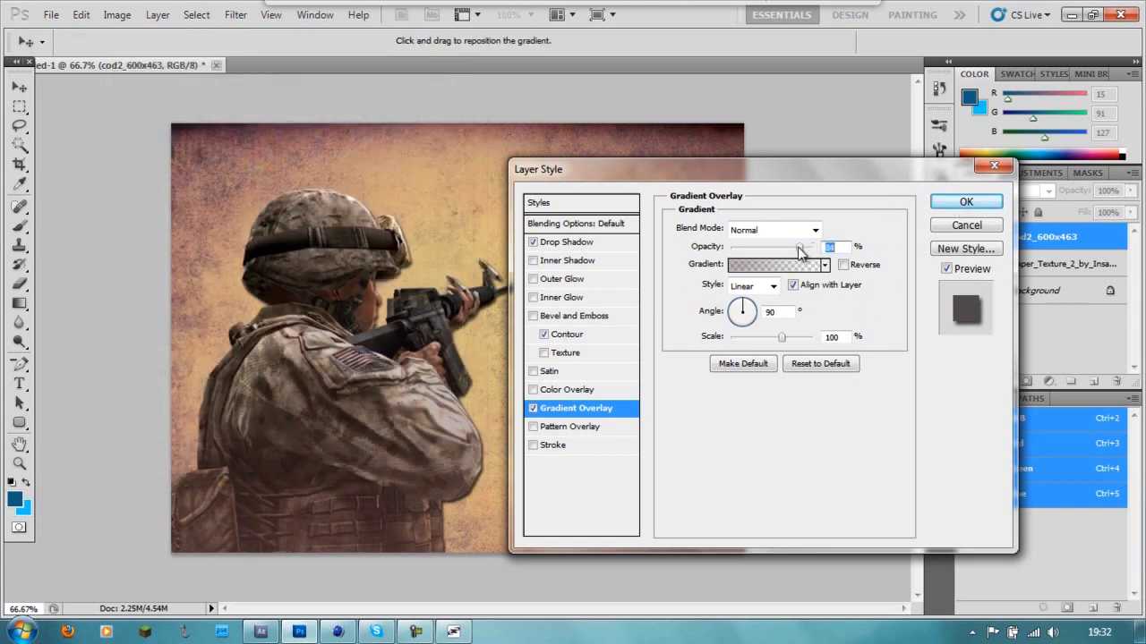
# Set the gradient overlay to a 76° angle with lowered opacity, and apply the layer style
pyautogui.moveTo(801, 250); pyautogui.dragTo(814, 249)
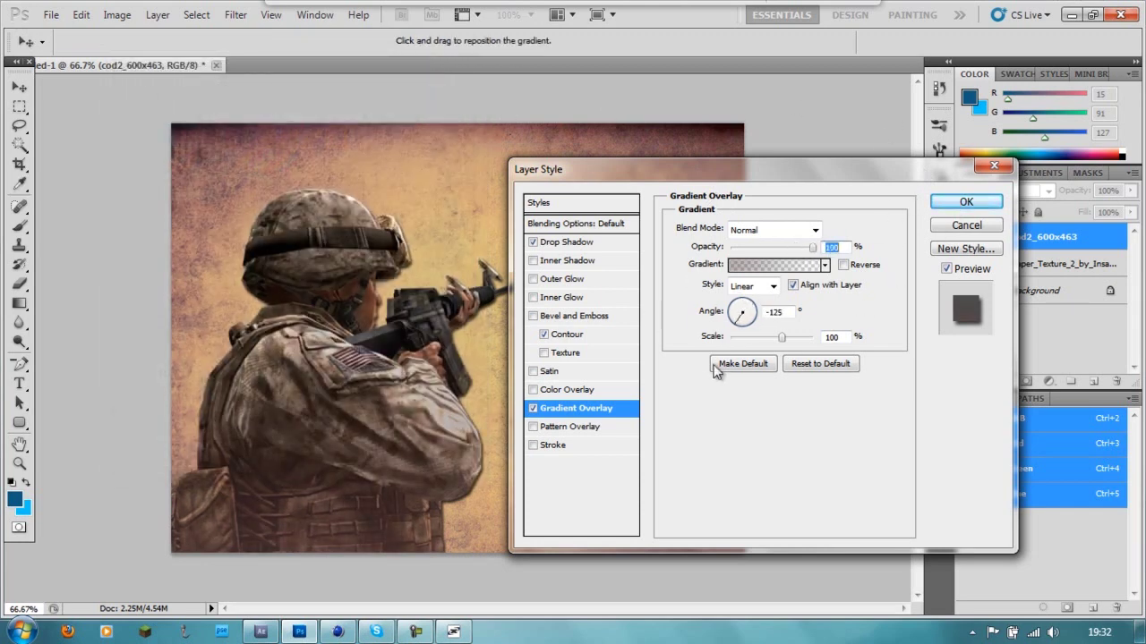
pyautogui.click(743, 321)
pyautogui.click(747, 304)
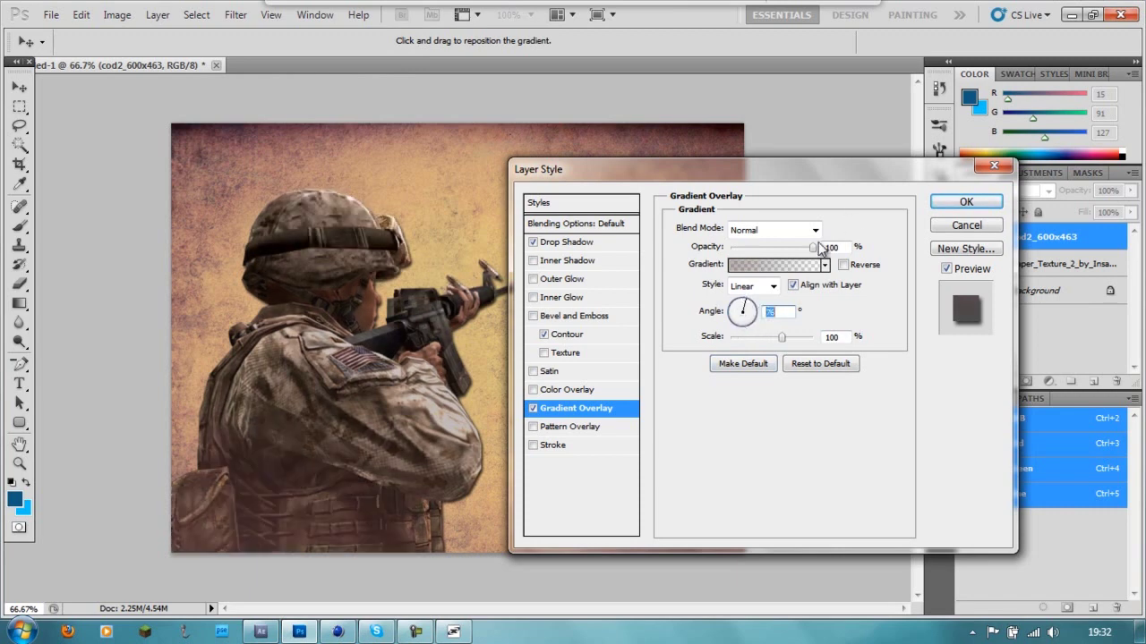
pyautogui.moveTo(797, 251); pyautogui.dragTo(780, 250)
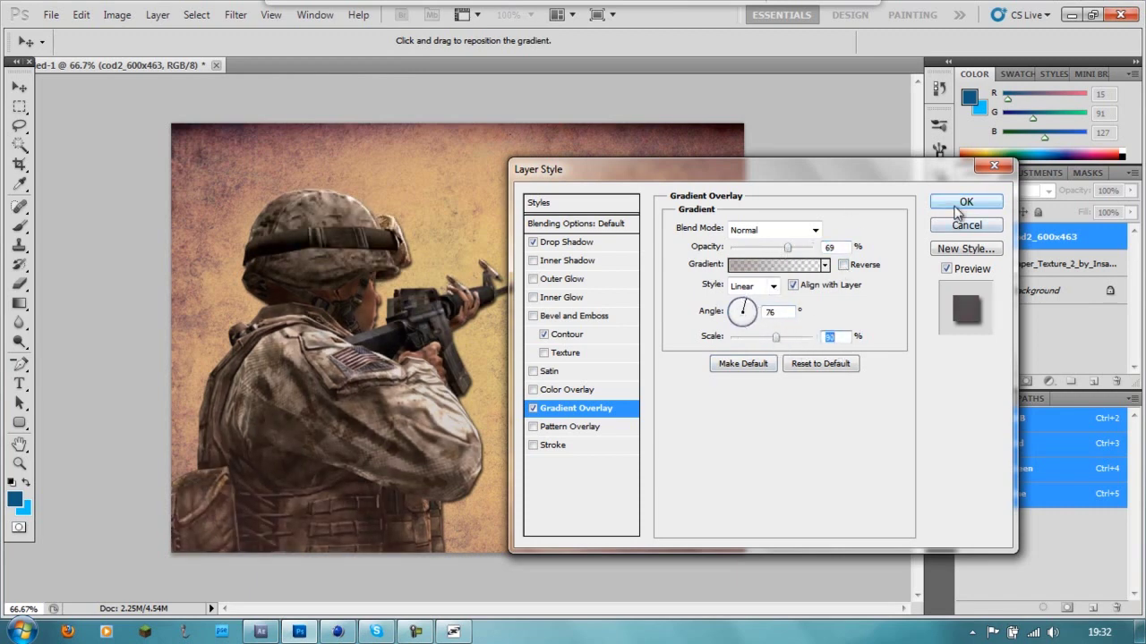
pyautogui.click(932, 202)
# Stretch the paper texture to the canvas's right edge and bring in the Minecraft Creeper image
pyautogui.click(1123, 236)
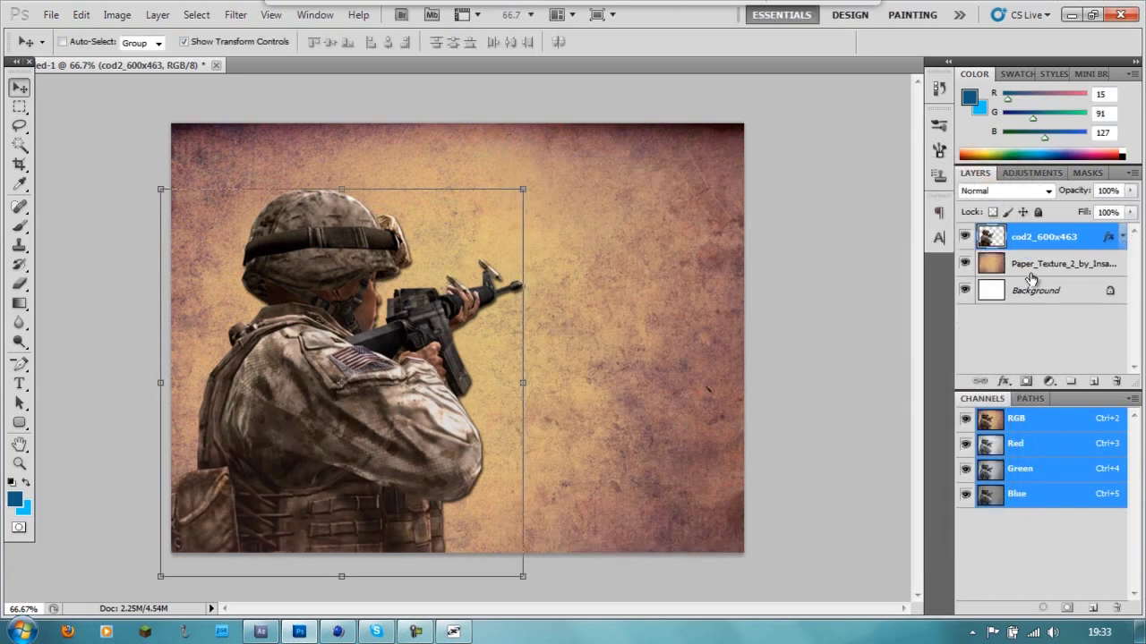
pyautogui.click(1052, 263)
pyautogui.moveTo(591, 425); pyautogui.dragTo(566, 427)
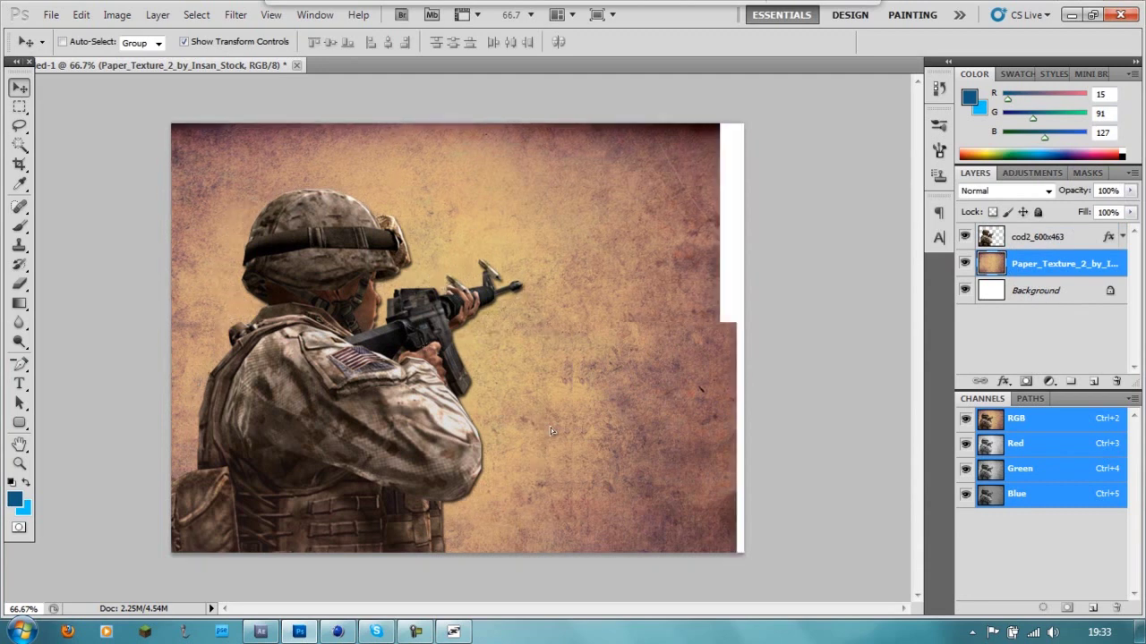
pyautogui.hotkey('ctrl', 't')
pyautogui.moveTo(720, 347); pyautogui.dragTo(744, 347)
pyautogui.click(845, 43)
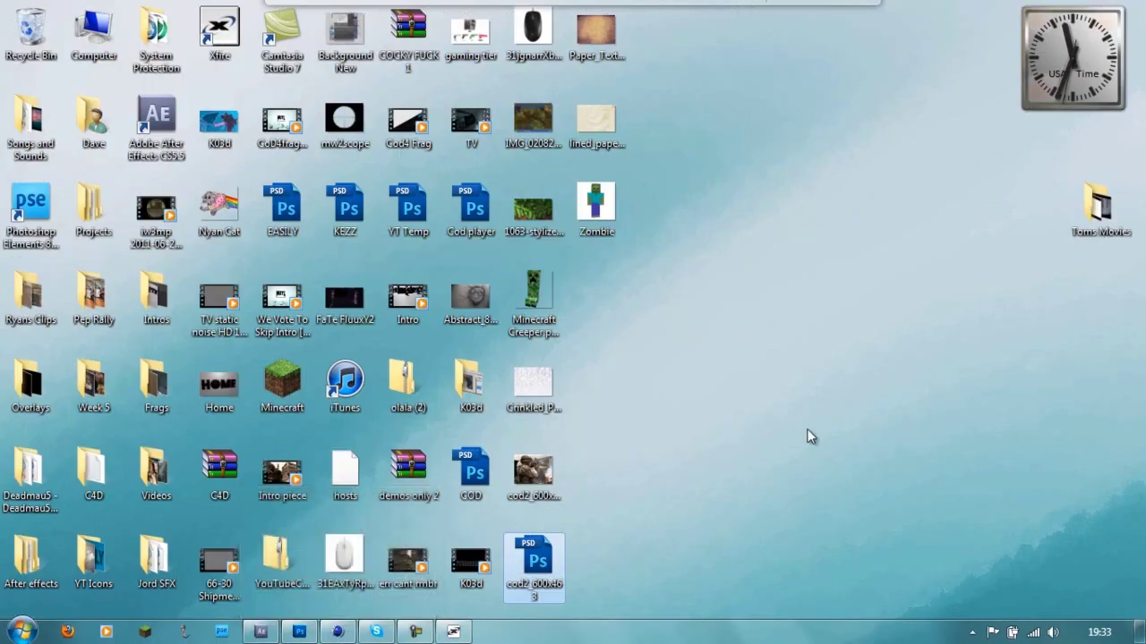
pyautogui.moveTo(533, 322)
pyautogui.mouseDown()
pyautogui.moveTo(307, 631)
pyautogui.moveTo(419, 290)
pyautogui.moveTo(380, 271)
pyautogui.moveTo(386, 254)
pyautogui.moveTo(481, 206)
pyautogui.moveTo(409, 286)
pyautogui.mouseUp()
# Give the Creeper layer a drop shadow and place the Zombie image in the composition
pyautogui.click(840, 43)
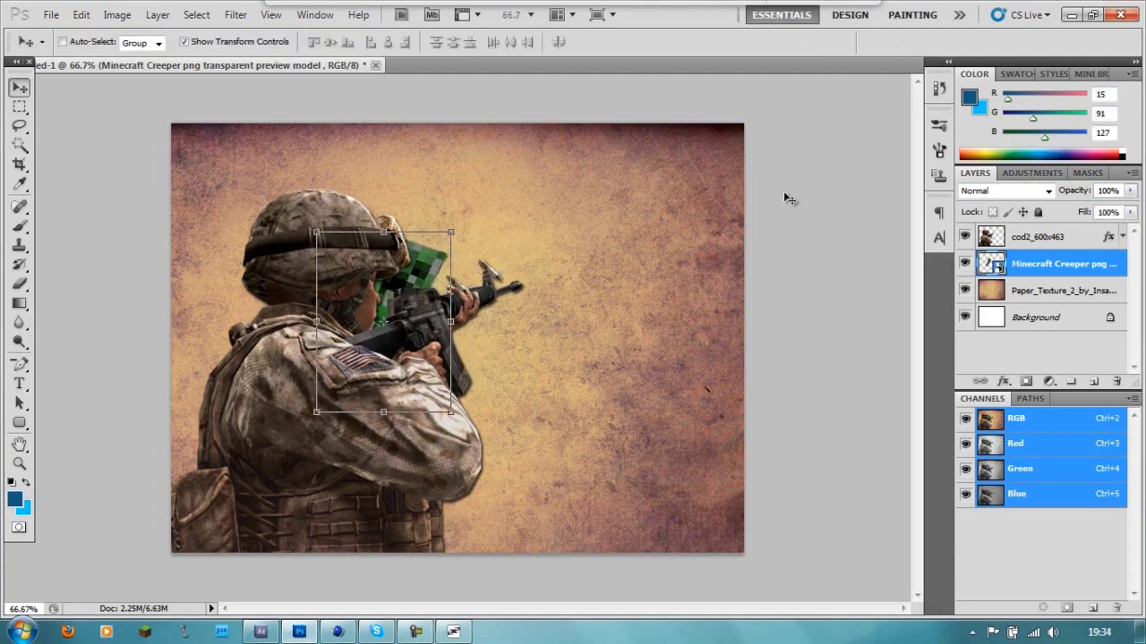
pyautogui.doubleClick(992, 263)
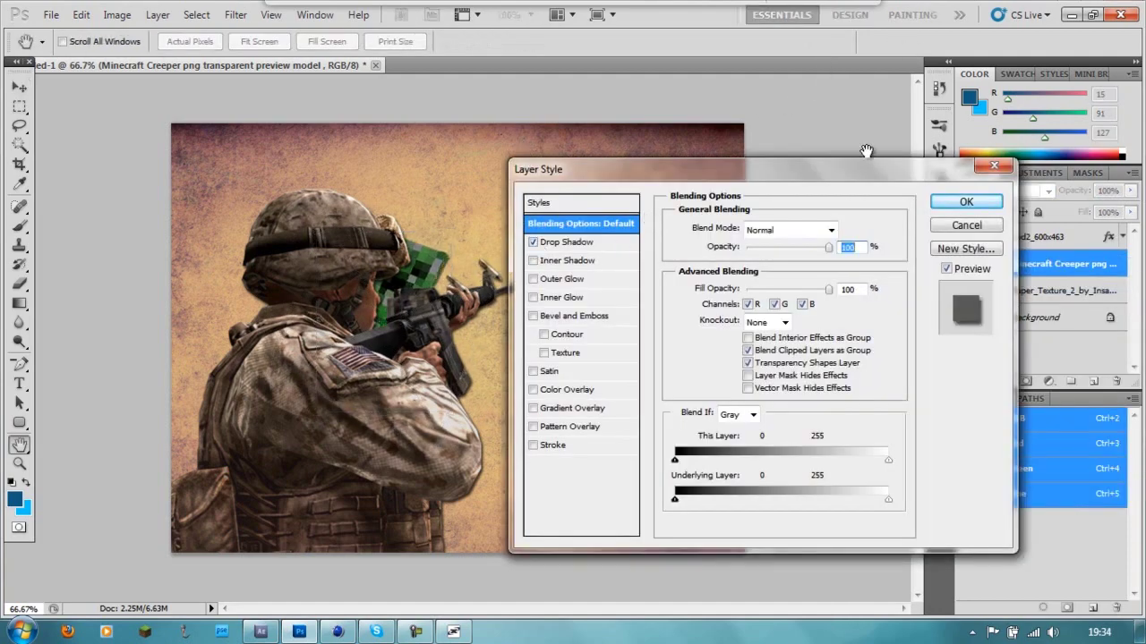
pyautogui.click(966, 201)
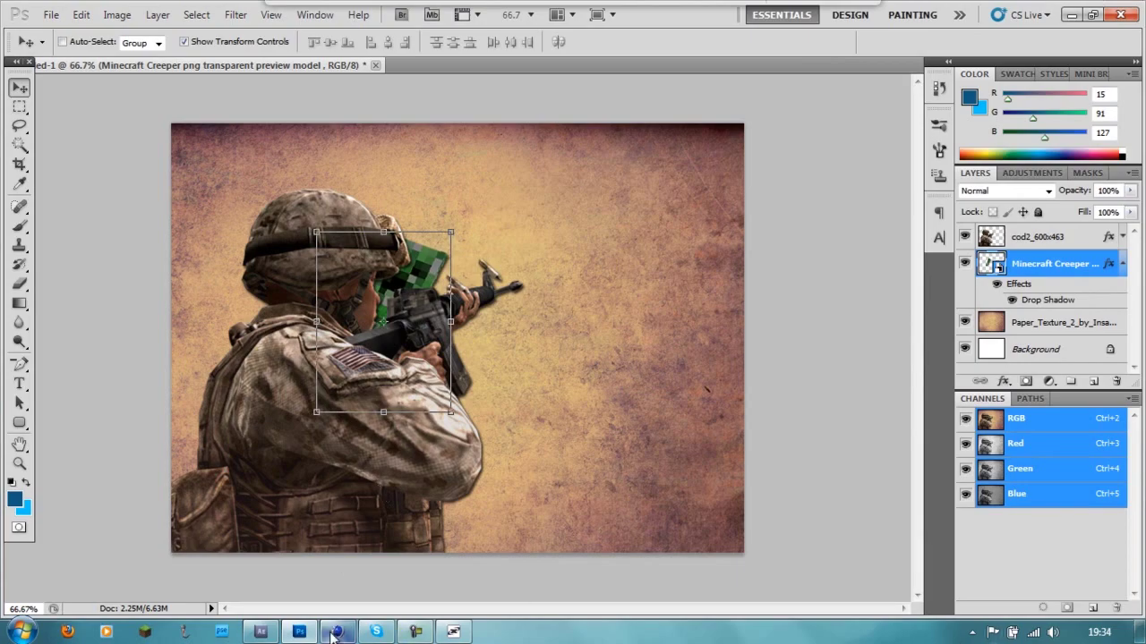
pyautogui.moveTo(596, 204)
pyautogui.mouseDown()
pyautogui.moveTo(480, 324)
pyautogui.moveTo(640, 322)
pyautogui.mouseUp()
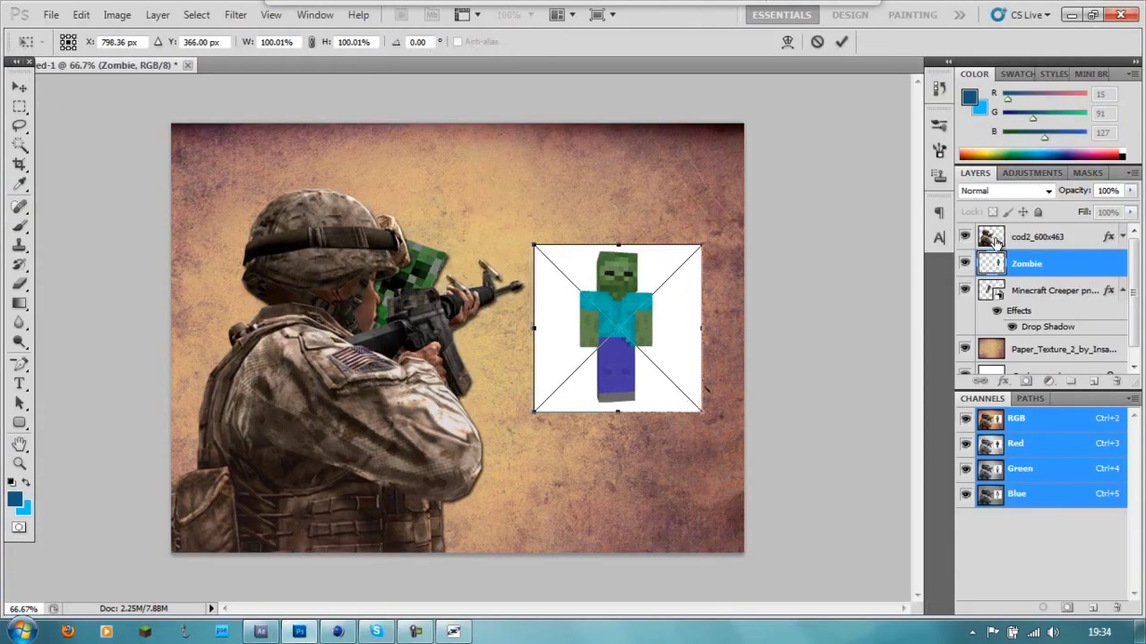
pyautogui.click(841, 41)
# Hide the cod2, Creeper and Paper_Texture layers so only the Zombie shows
pyautogui.click(1039, 237)
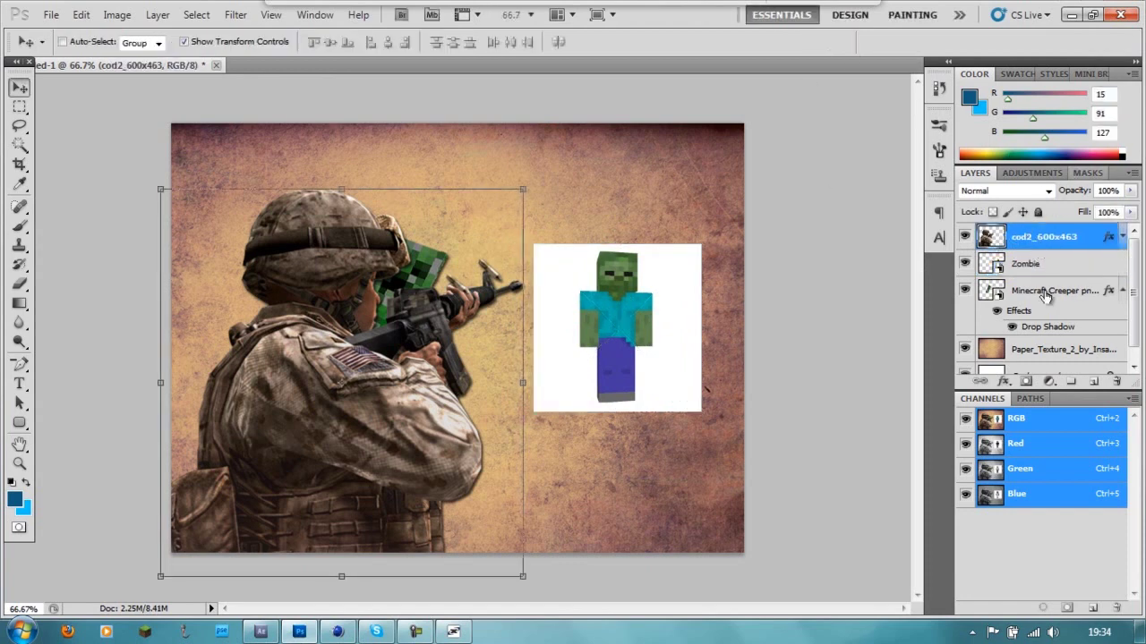
pyautogui.keyDown('ctrl'); pyautogui.click(1043, 291); pyautogui.keyUp('ctrl')
pyautogui.keyDown('ctrl'); pyautogui.click(1065, 335); pyautogui.keyUp('ctrl')
pyautogui.click(965, 334)
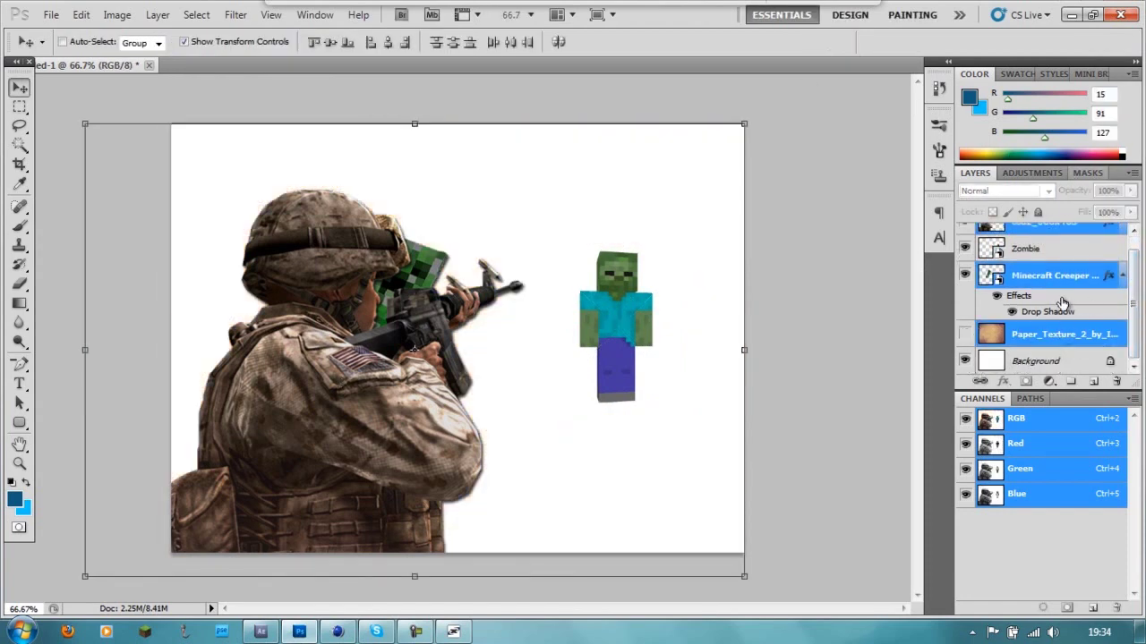
pyautogui.scroll(1, 1137, 305)
pyautogui.click(1056, 292)
pyautogui.click(1123, 292)
pyautogui.moveTo(965, 236); pyautogui.dragTo(965, 263)
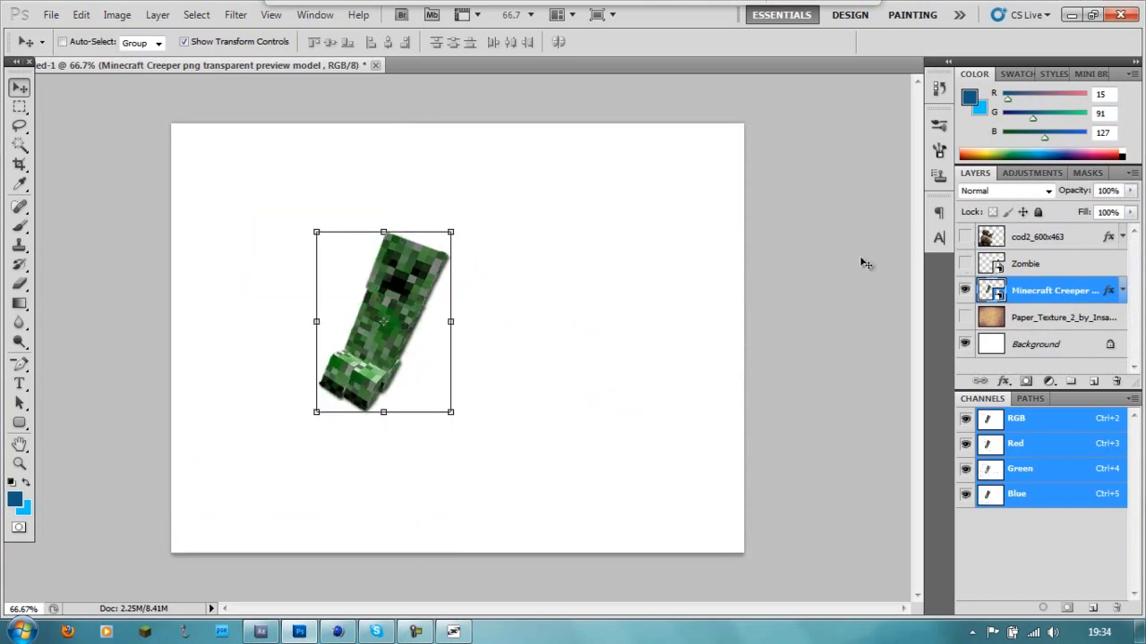
pyautogui.click(965, 263)
pyautogui.click(964, 290)
# Free-transform the Zombie layer, moving the zombie left toward the canvas centre
pyautogui.click(1029, 263)
pyautogui.hotkey('ctrl', 't')
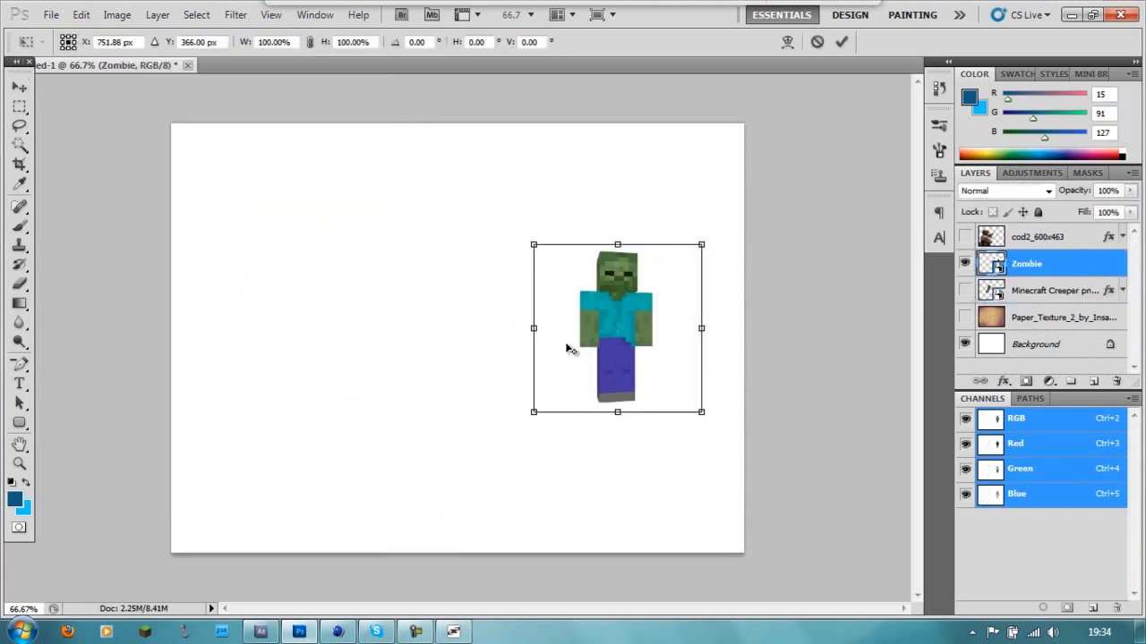
pyautogui.moveTo(640, 324); pyautogui.dragTo(407, 269)
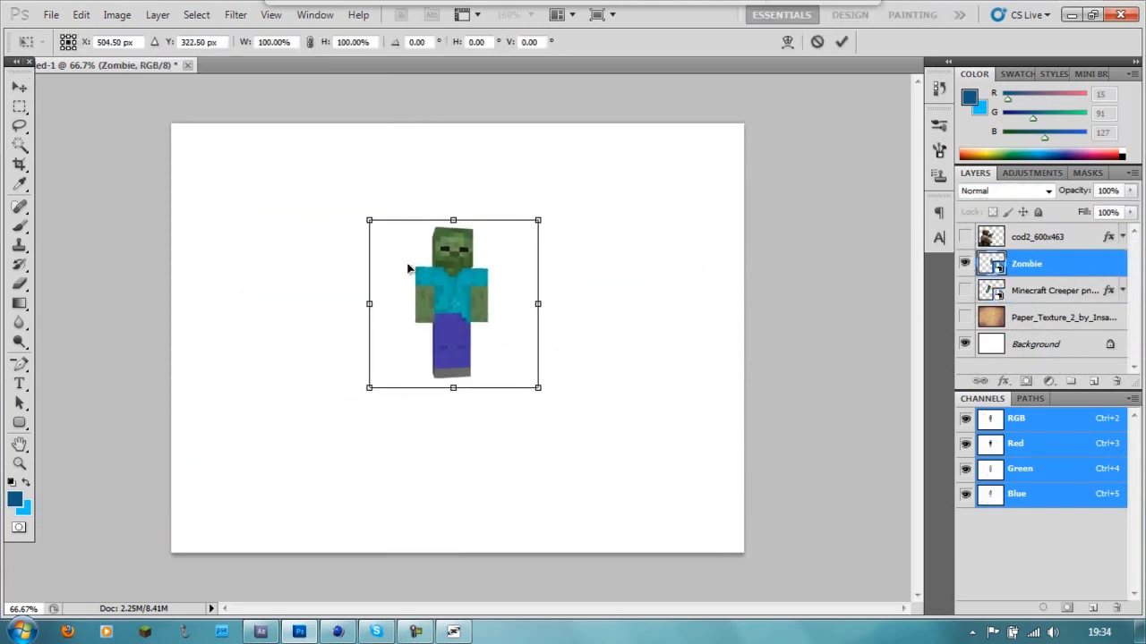
# Apply the zombie's move and isolate it by inverting a Magic Wand selection of the white background
pyautogui.click(20, 143)
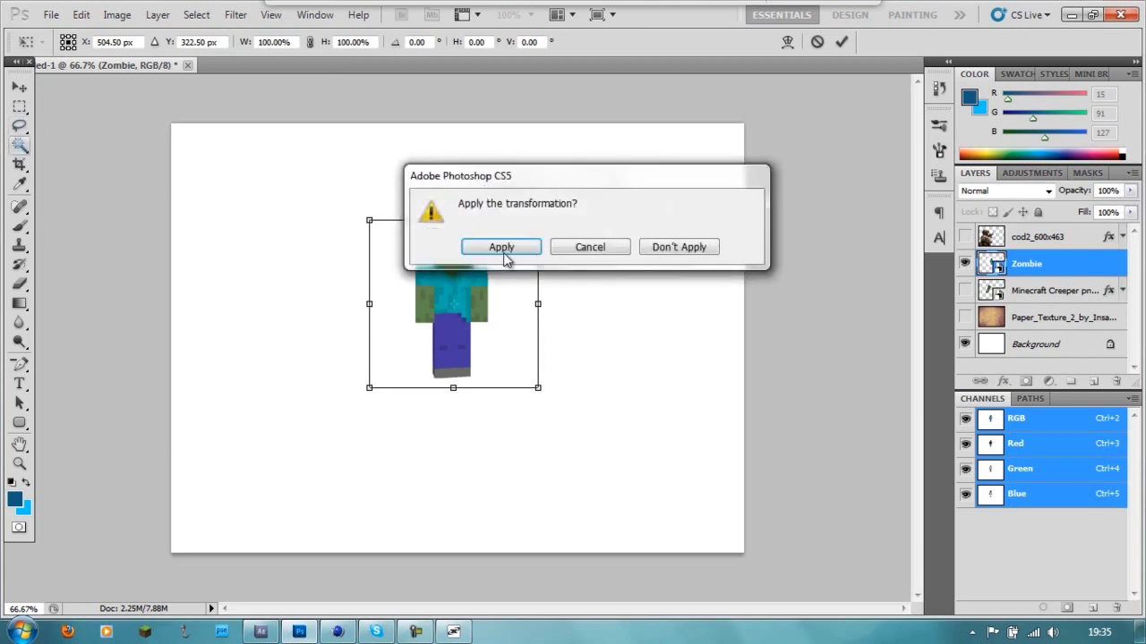
pyautogui.click(498, 245)
pyautogui.click(401, 322)
pyautogui.rightClick(455, 270)
pyautogui.click(530, 414)
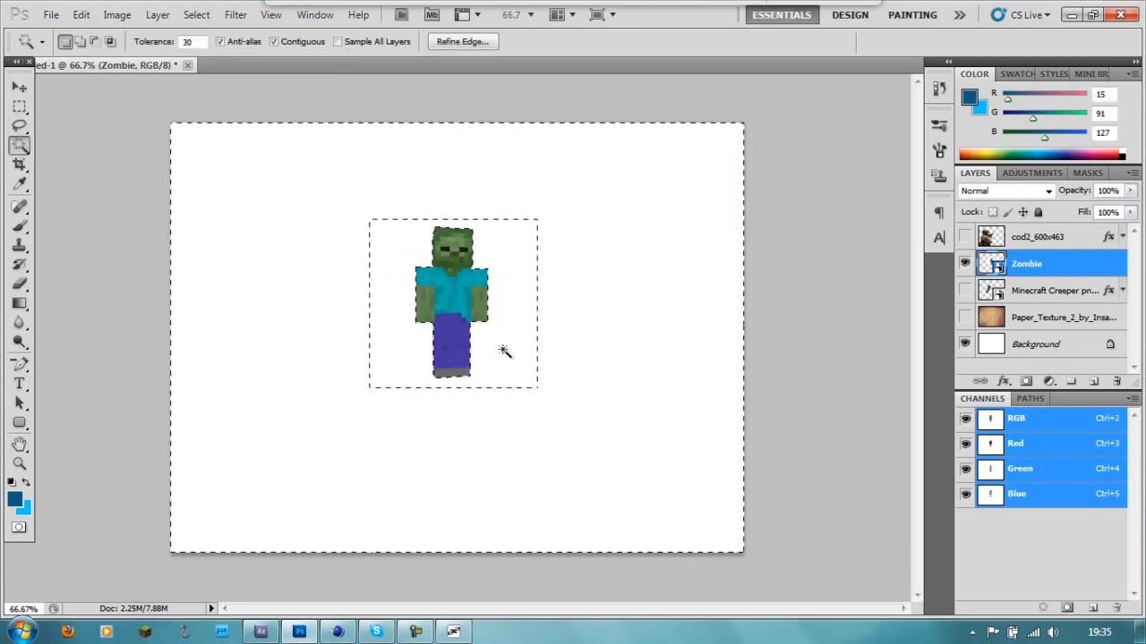
pyautogui.press('v')
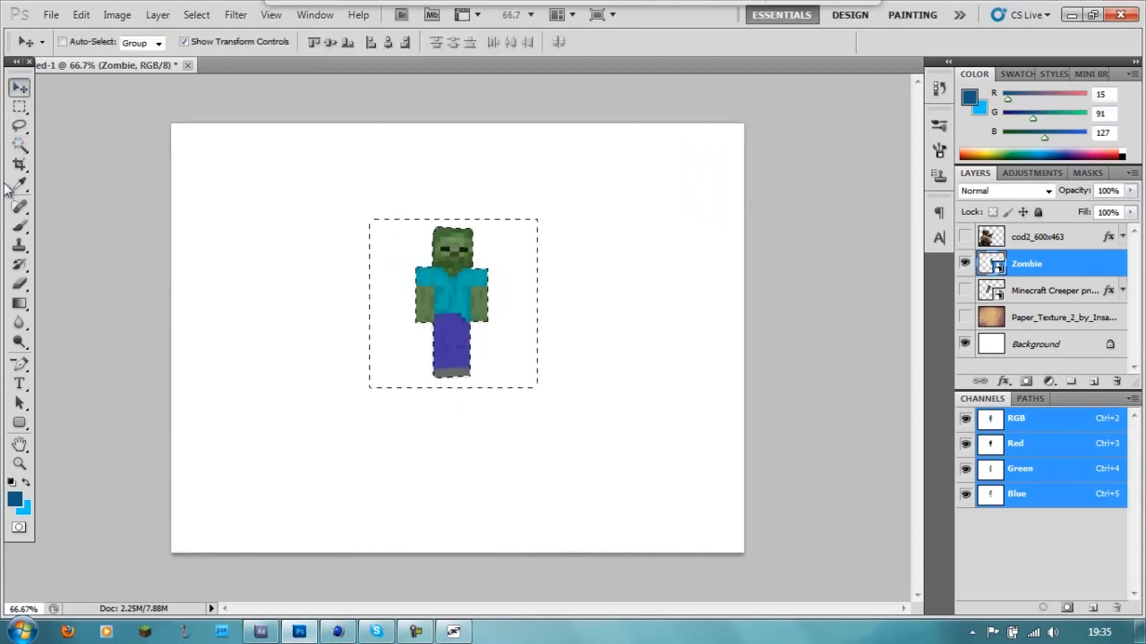
pyautogui.press('w')
# Reposition the zombie and scale it up to about 388% wide by 261% tall
pyautogui.hotkey('ctrl', 'd')
pyautogui.press('v')
pyautogui.moveTo(376, 228)
pyautogui.mouseDown()
pyautogui.moveTo(313, 263)
pyautogui.moveTo(157, 124)
pyautogui.mouseUp()
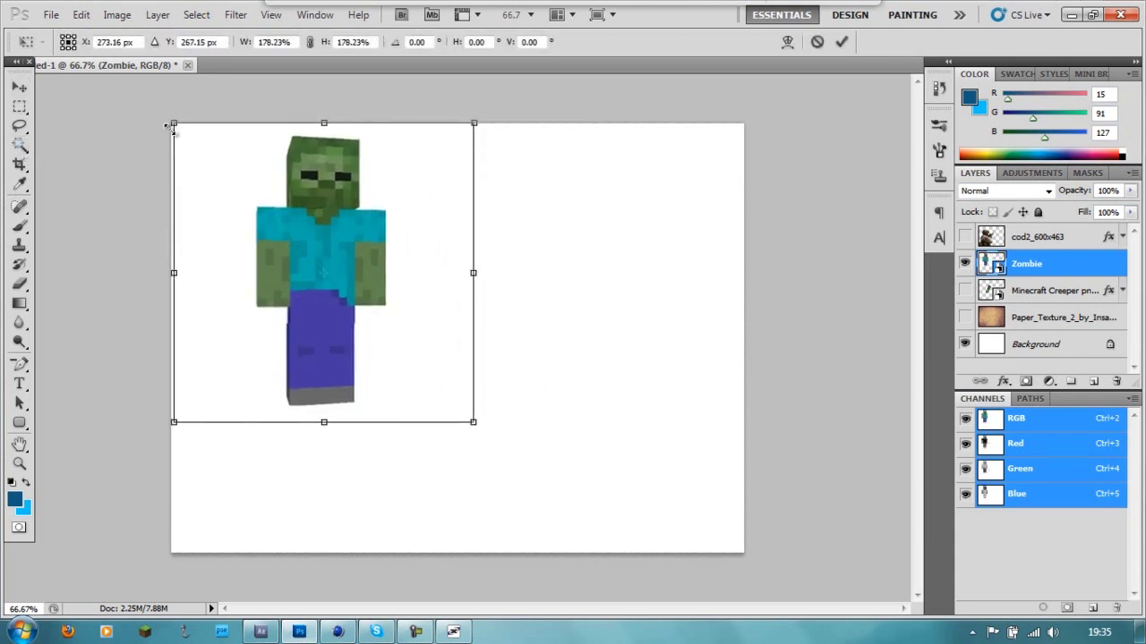
pyautogui.moveTo(473, 421); pyautogui.dragTo(666, 440)
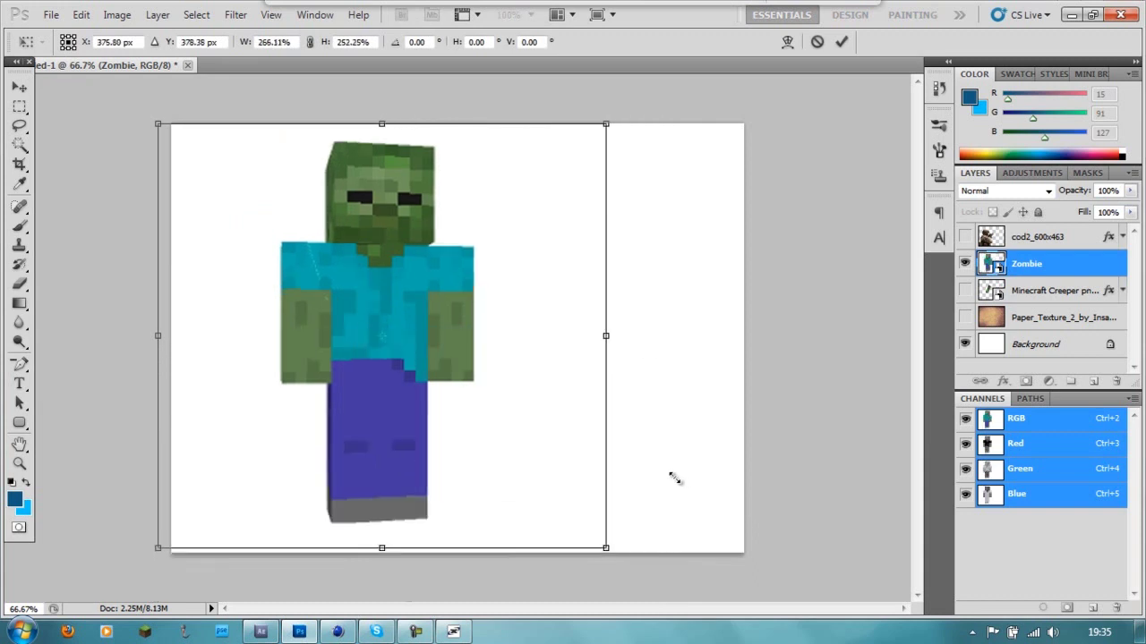
pyautogui.hotkey('ctrl', 'z')
pyautogui.moveTo(259, 257); pyautogui.dragTo(407, 332)
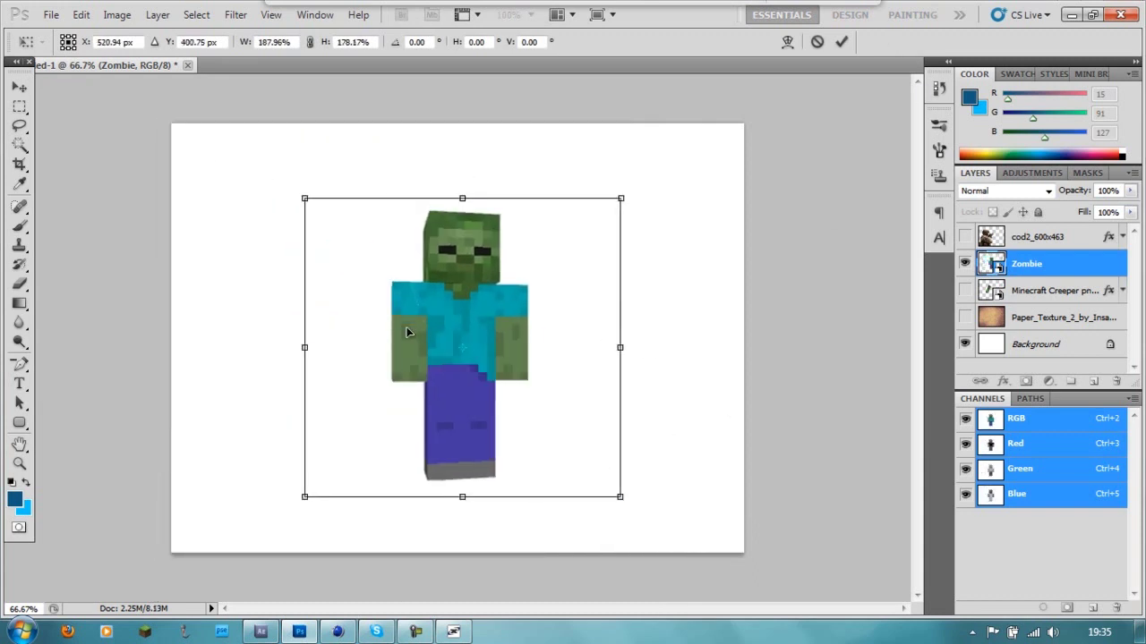
pyautogui.moveTo(601, 502)
pyautogui.mouseDown()
pyautogui.moveTo(528, 437)
pyautogui.moveTo(533, 416)
pyautogui.mouseUp()
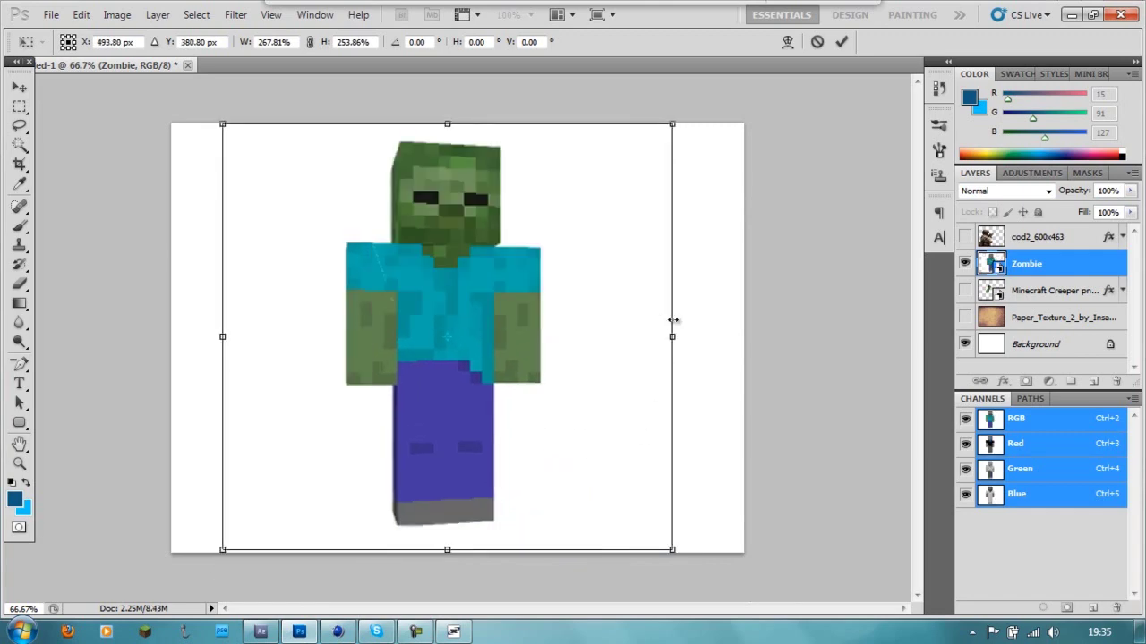
pyautogui.moveTo(671, 337); pyautogui.dragTo(794, 341)
pyautogui.moveTo(220, 337); pyautogui.dragTo(143, 341)
# Finish stretching the zombie and select it with Magic Wand plus Select Inverse
pyautogui.moveTo(469, 549); pyautogui.dragTo(470, 562)
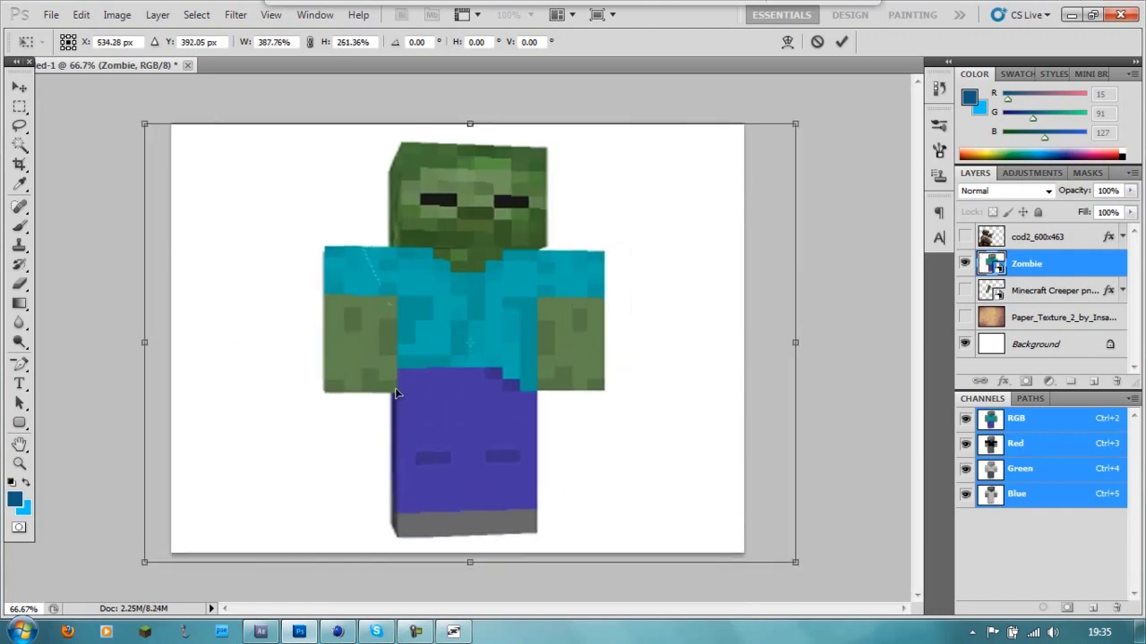
pyautogui.click(19, 145)
pyautogui.click(435, 245)
pyautogui.click(287, 148)
pyautogui.rightClick(304, 165)
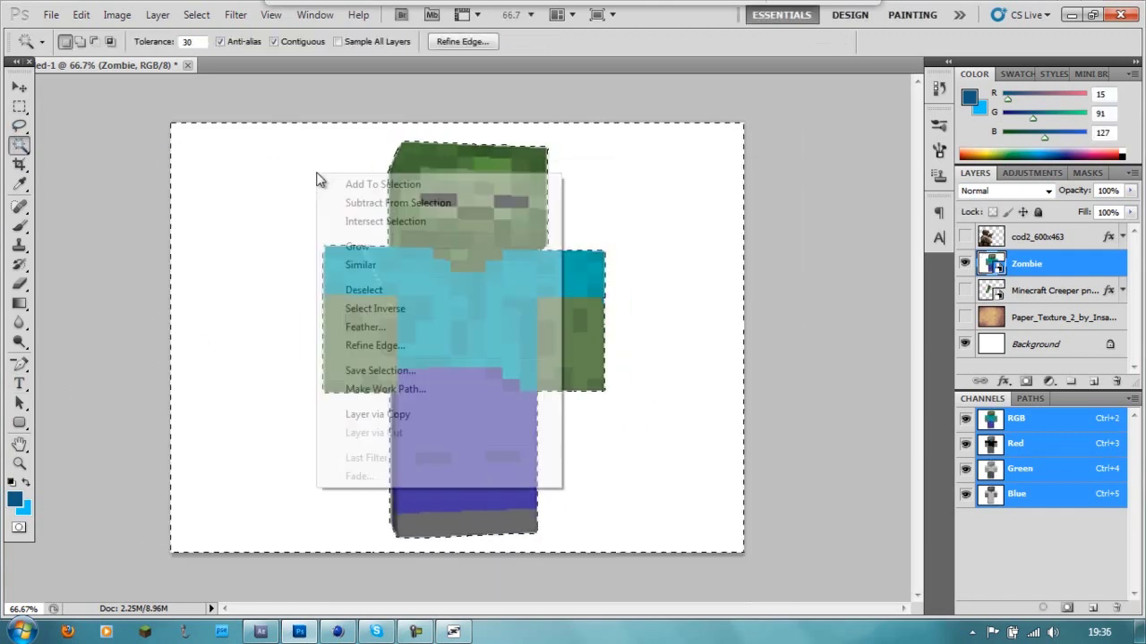
pyautogui.click(382, 309)
# Pick the Zombie layer from the canvas and move the zombie about 106 px right
pyautogui.click(19, 86)
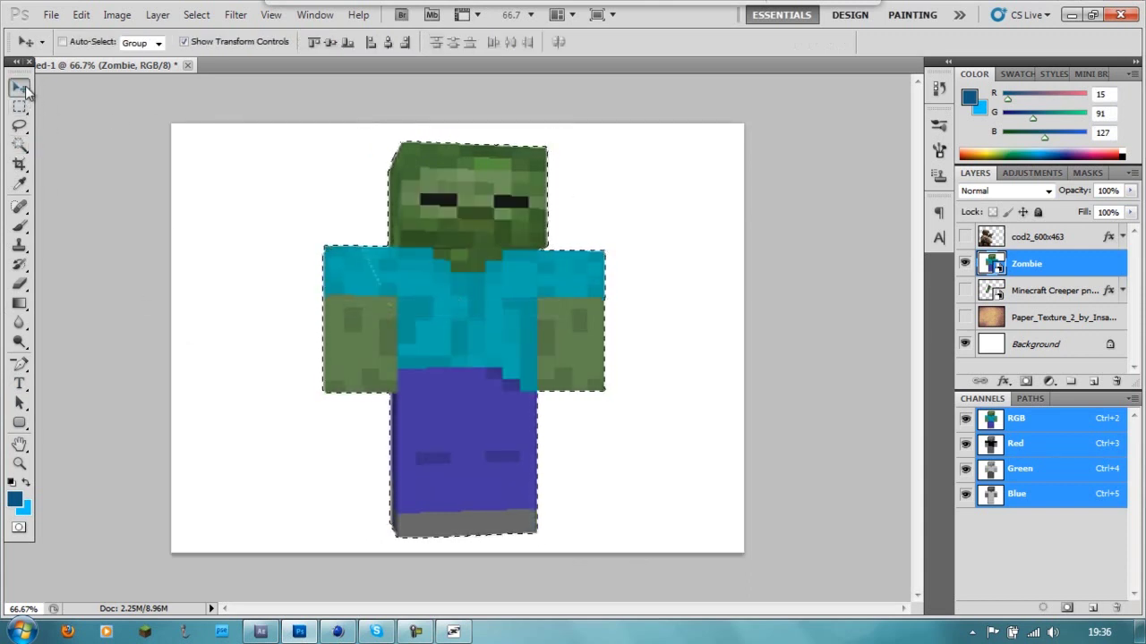
pyautogui.rightClick(417, 257)
pyautogui.click(453, 294)
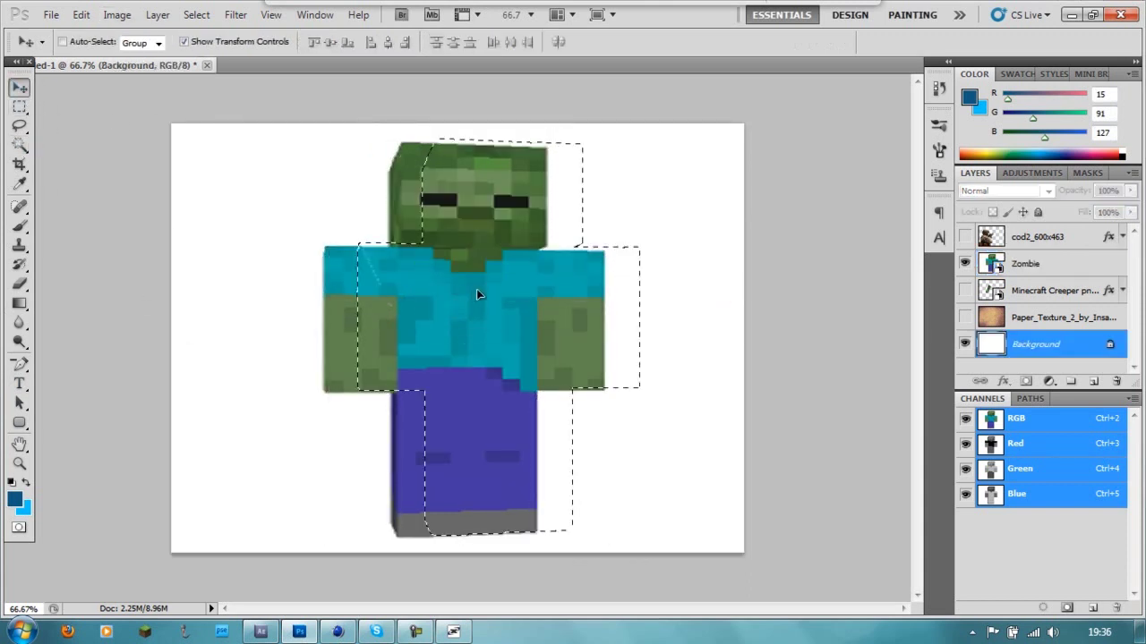
pyautogui.rightClick(401, 381)
pyautogui.click(452, 392)
pyautogui.moveTo(452, 395); pyautogui.dragTo(547, 394)
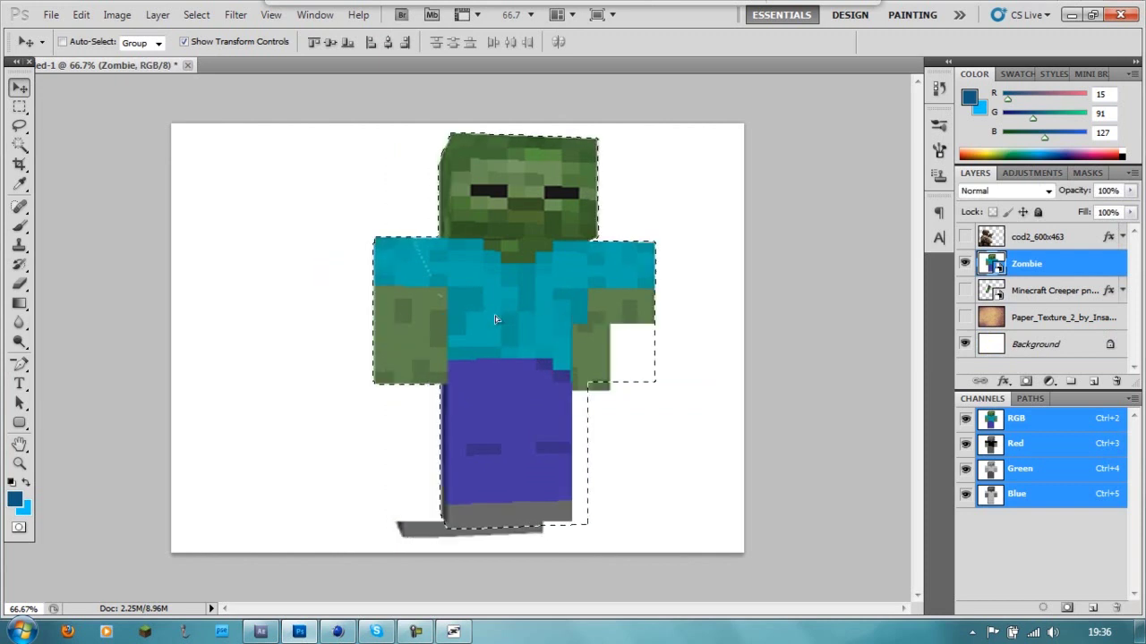
# Show the paper texture and Creeper layers again and delete the Zombie layer
pyautogui.moveTo(965, 317); pyautogui.dragTo(965, 288)
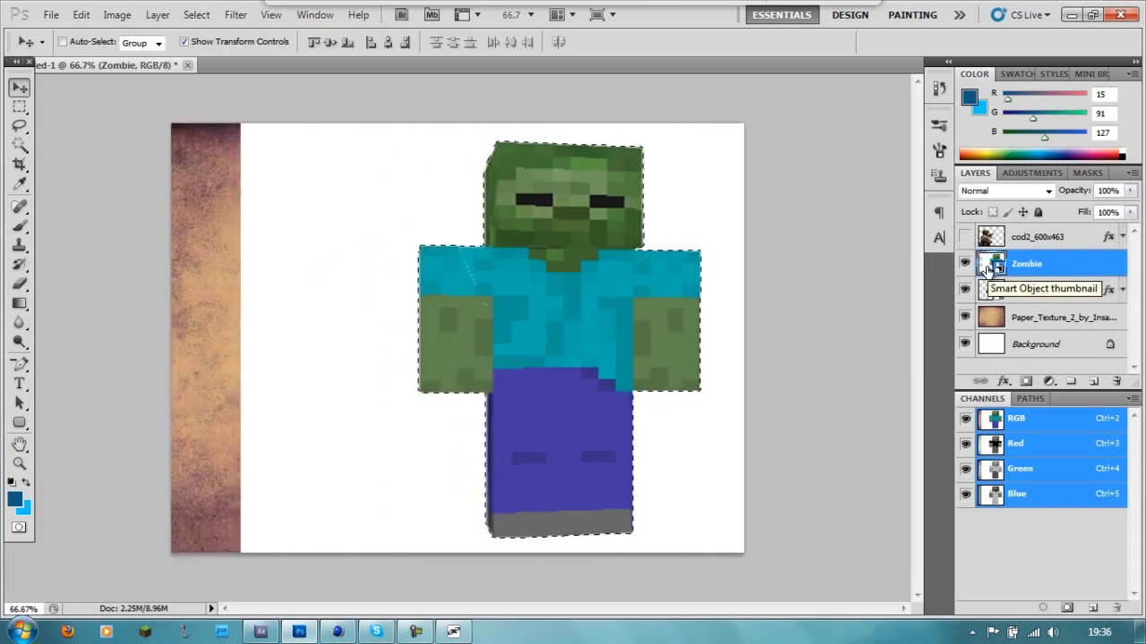
pyautogui.press('Delete')
pyautogui.press('Return')
pyautogui.hotkey('ctrl', 'd')
pyautogui.press('Delete')
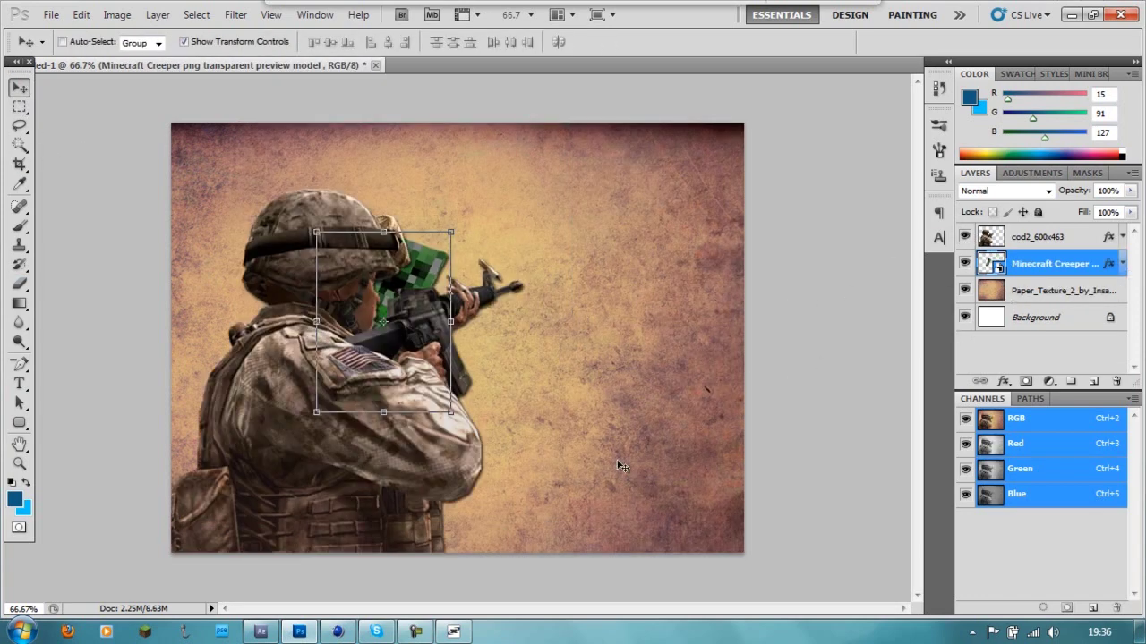
pyautogui.press('super+d')
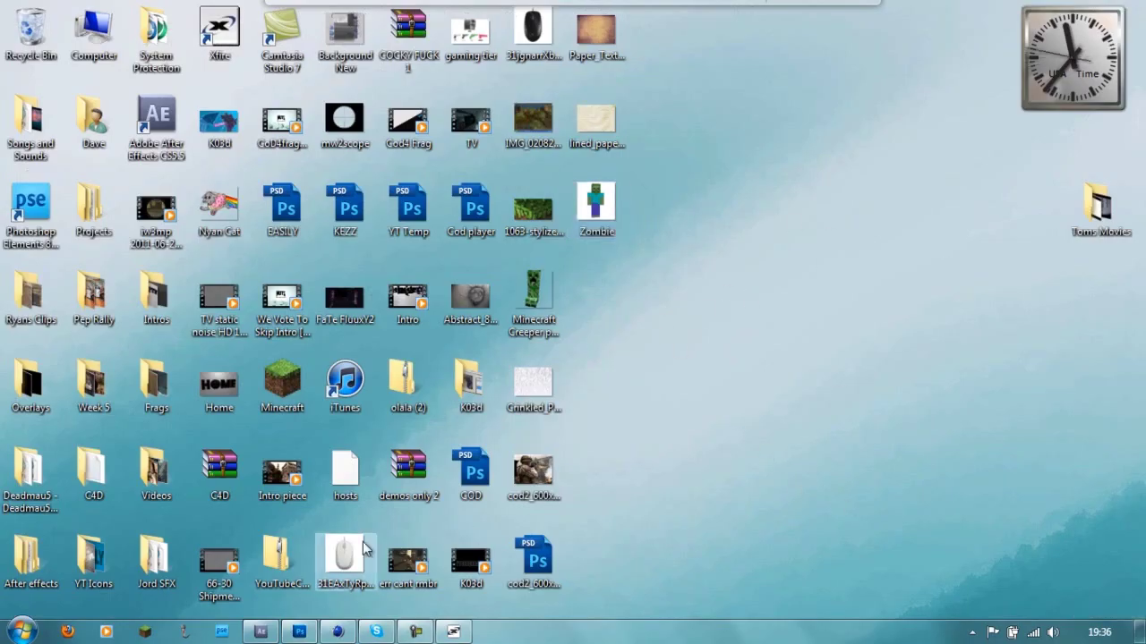
pyautogui.hotkey('alt', 'Tab')
pyautogui.hotkey('alt', 'Tab')
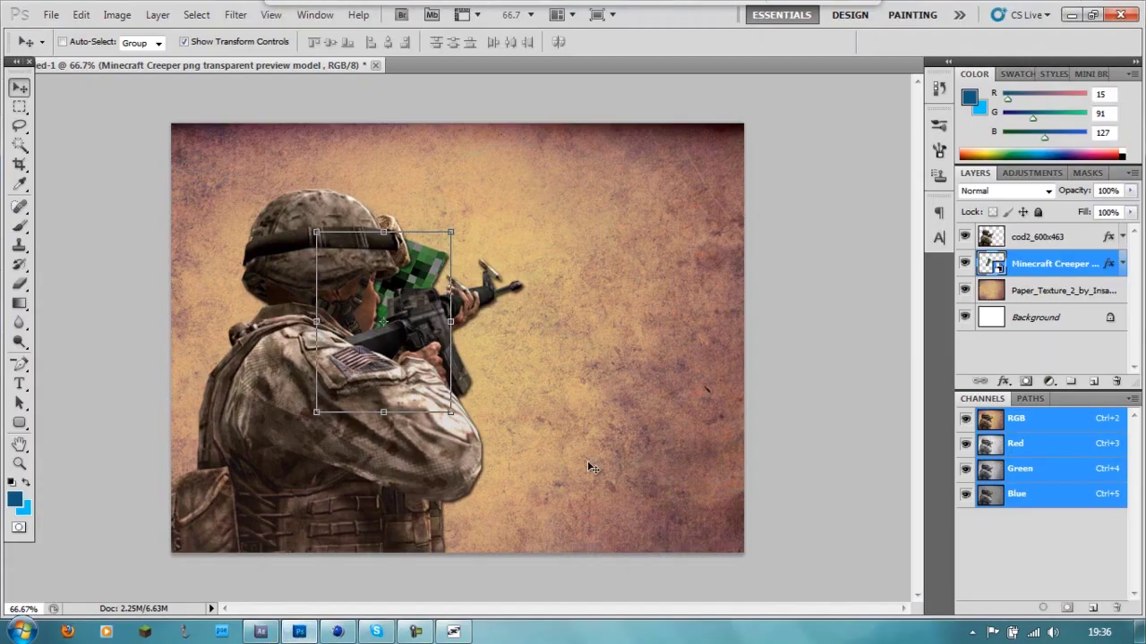
# In Cinema 4D, add a Text spline inside an Extrude generator to make 3D text
pyautogui.press('super+d')
pyautogui.click(337, 632)
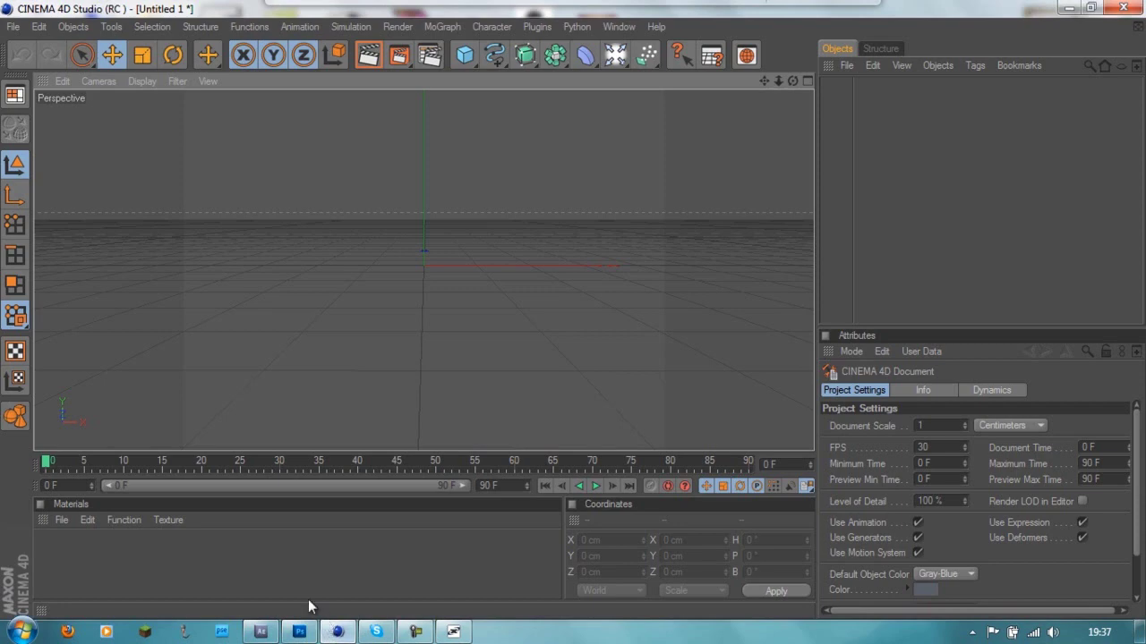
pyautogui.click(497, 63)
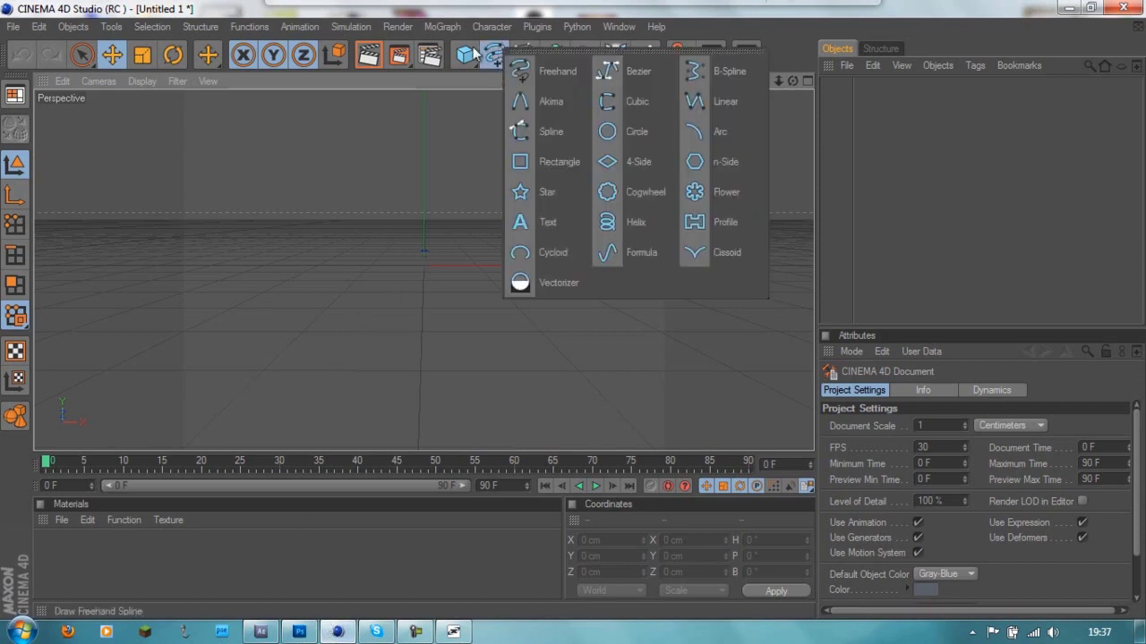
pyautogui.click(495, 56)
pyautogui.click(537, 224)
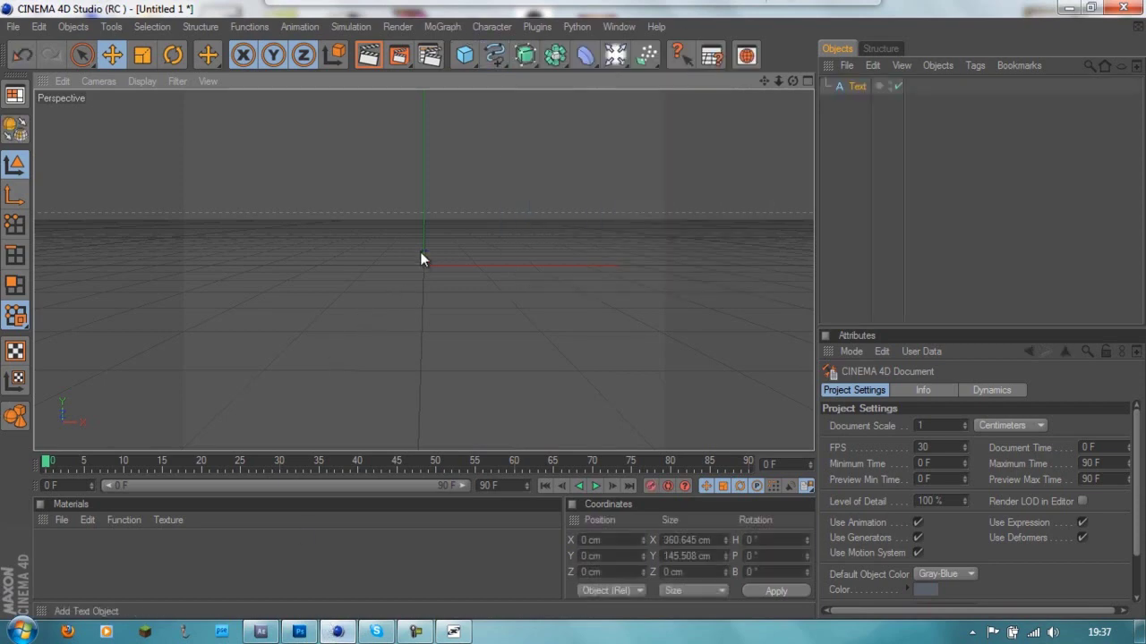
pyautogui.click(525, 56)
pyautogui.keyDown('alt'); pyautogui.click(685, 76); pyautogui.keyUp('alt')
pyautogui.click(866, 103)
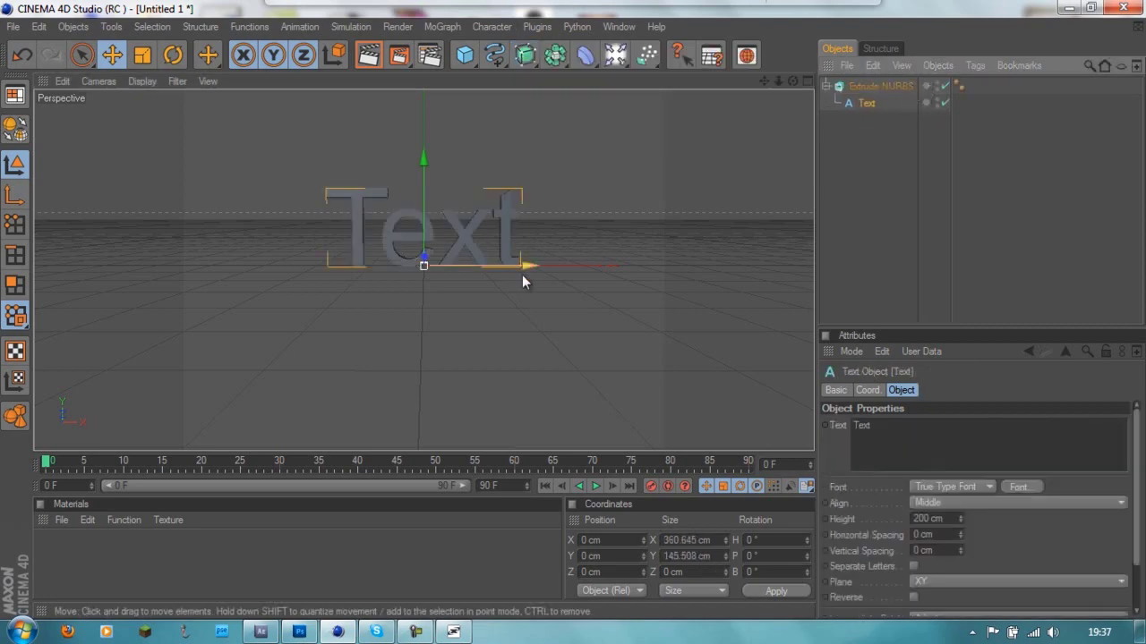
# Set the text's font style to Bold
pyautogui.click(1019, 486)
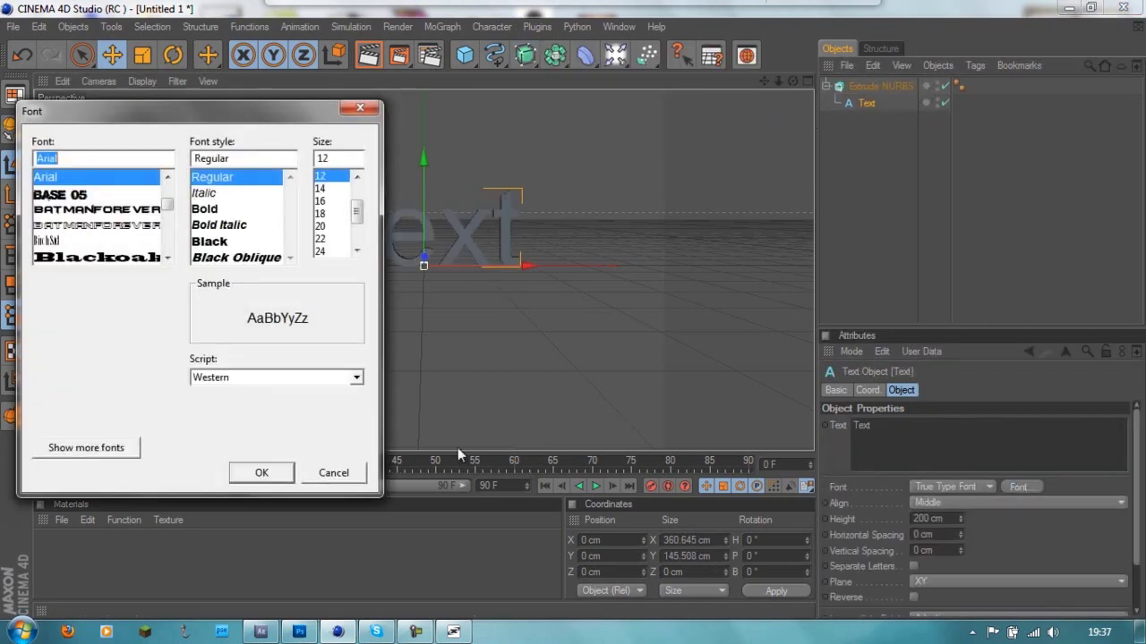
pyautogui.write('Komikoz')
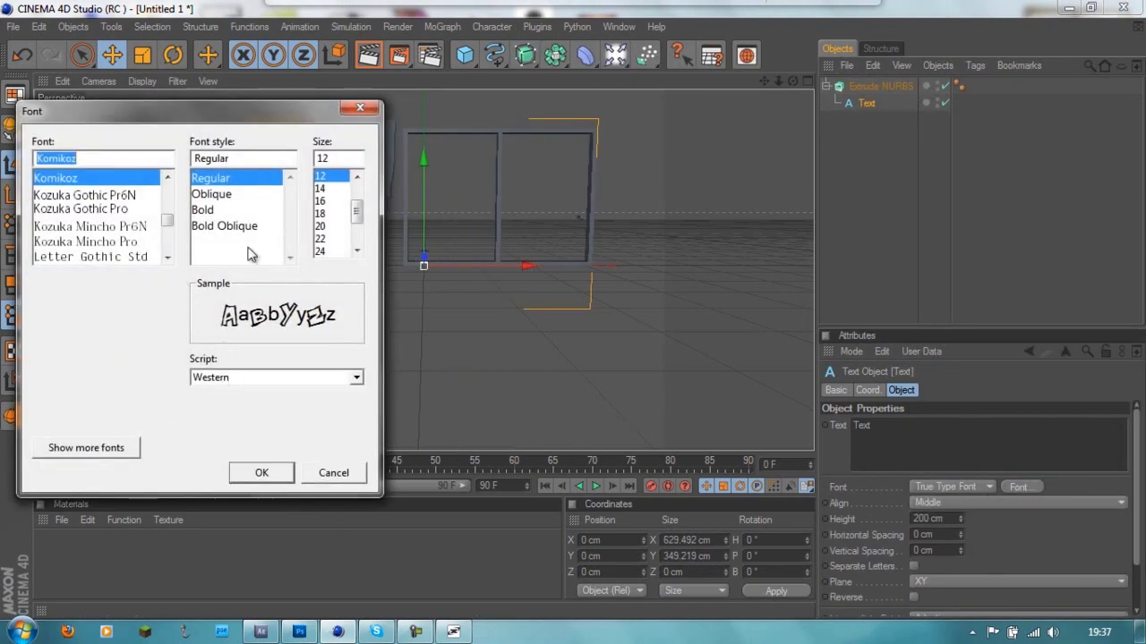
pyautogui.click(202, 210)
pyautogui.click(261, 473)
# Edit the text content to read TEXT and switch the font style back to Regular
pyautogui.click(927, 433)
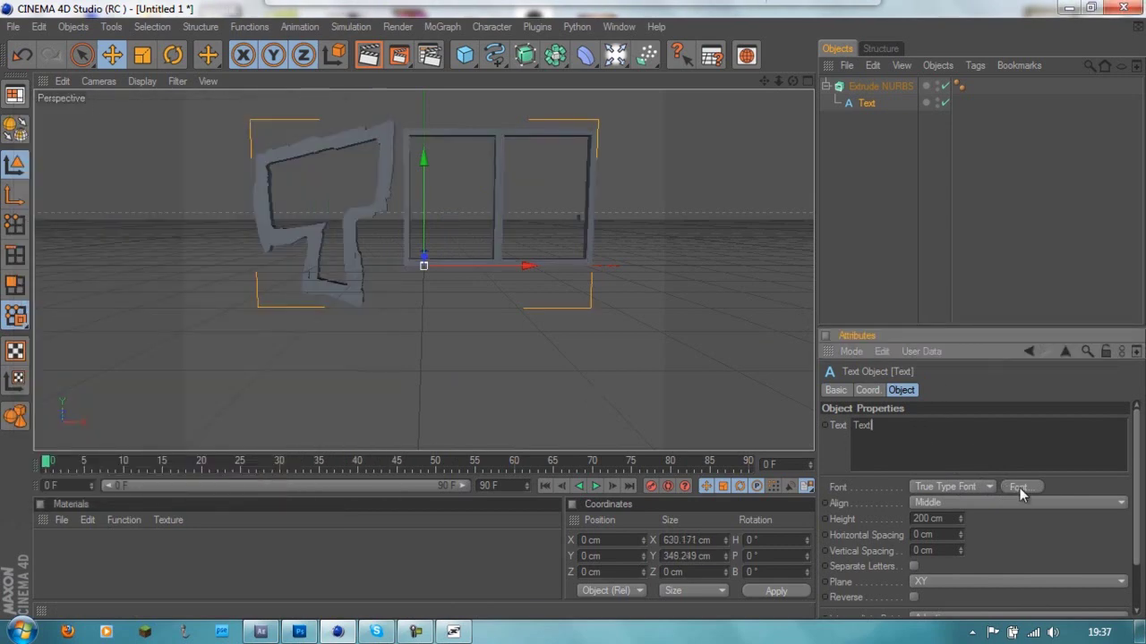
pyautogui.write('TEX')
pyautogui.click(982, 243)
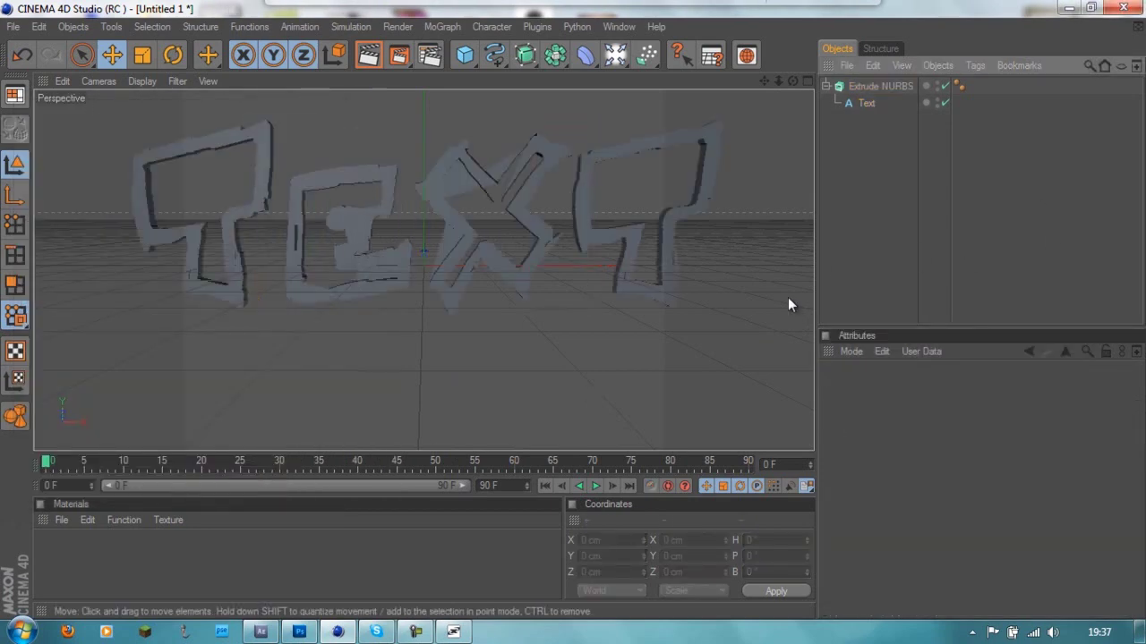
pyautogui.click(866, 103)
pyautogui.click(1018, 486)
pyautogui.click(210, 178)
pyautogui.click(260, 472)
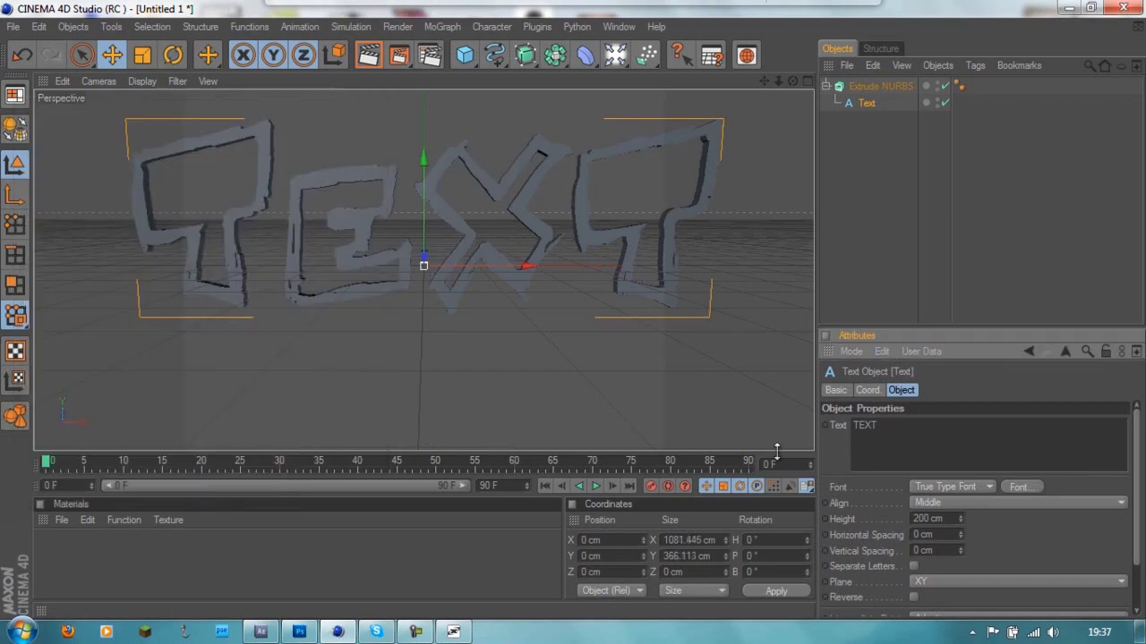
# Change the text font to Border Line, found by searching 'bor'
pyautogui.click(1019, 487)
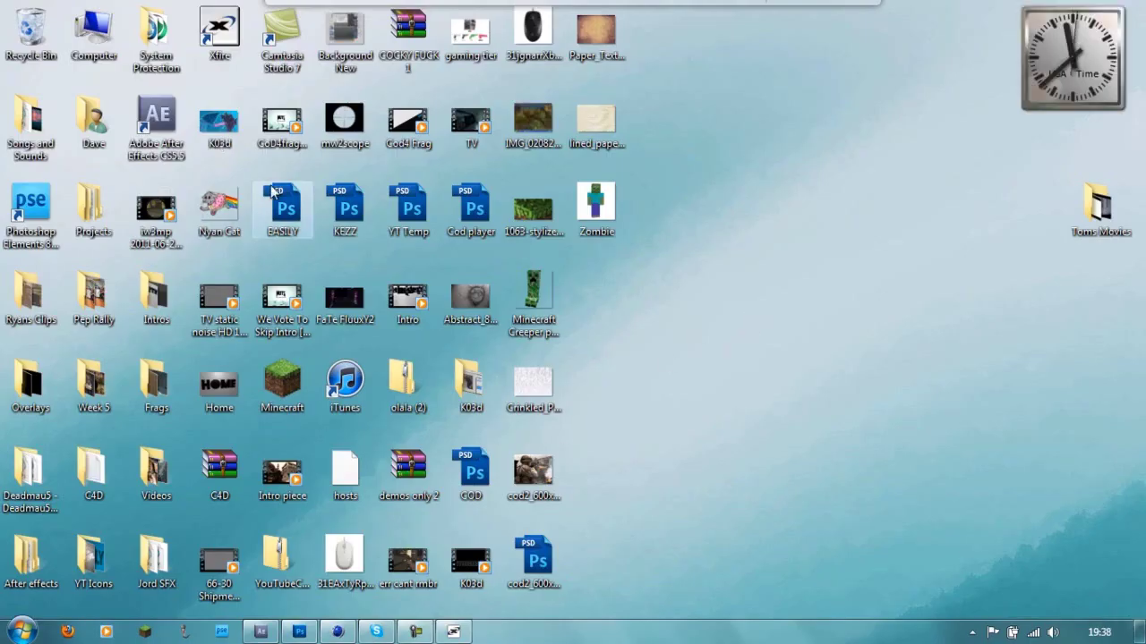
pyautogui.doubleClick(93, 31)
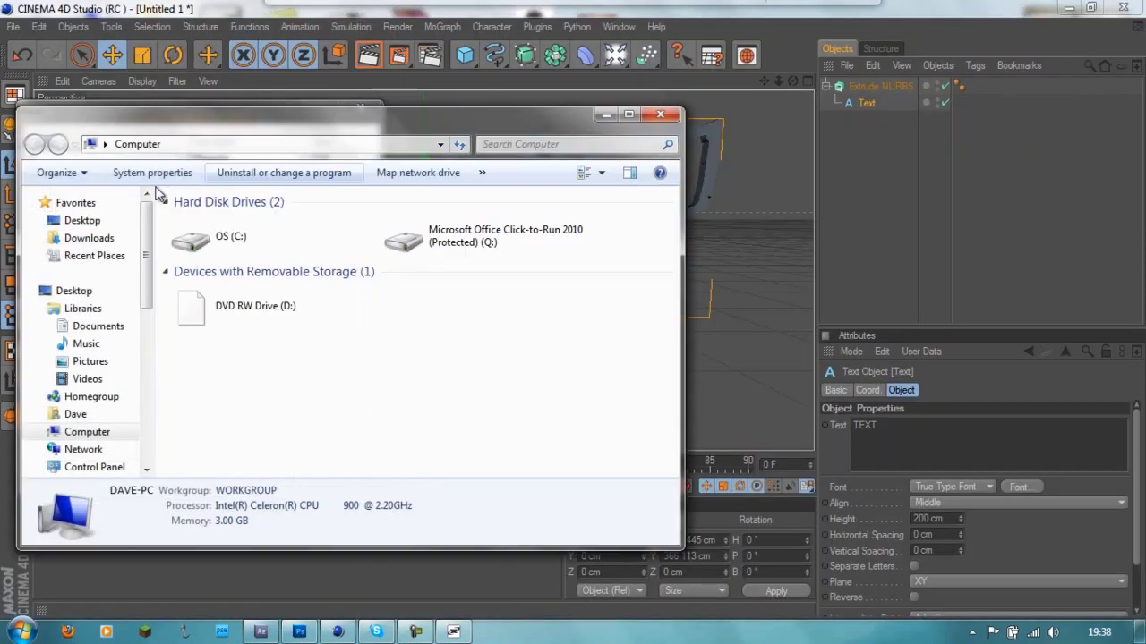
pyautogui.click(100, 243)
pyautogui.scroll(-3, 534, 259)
pyautogui.click(649, 116)
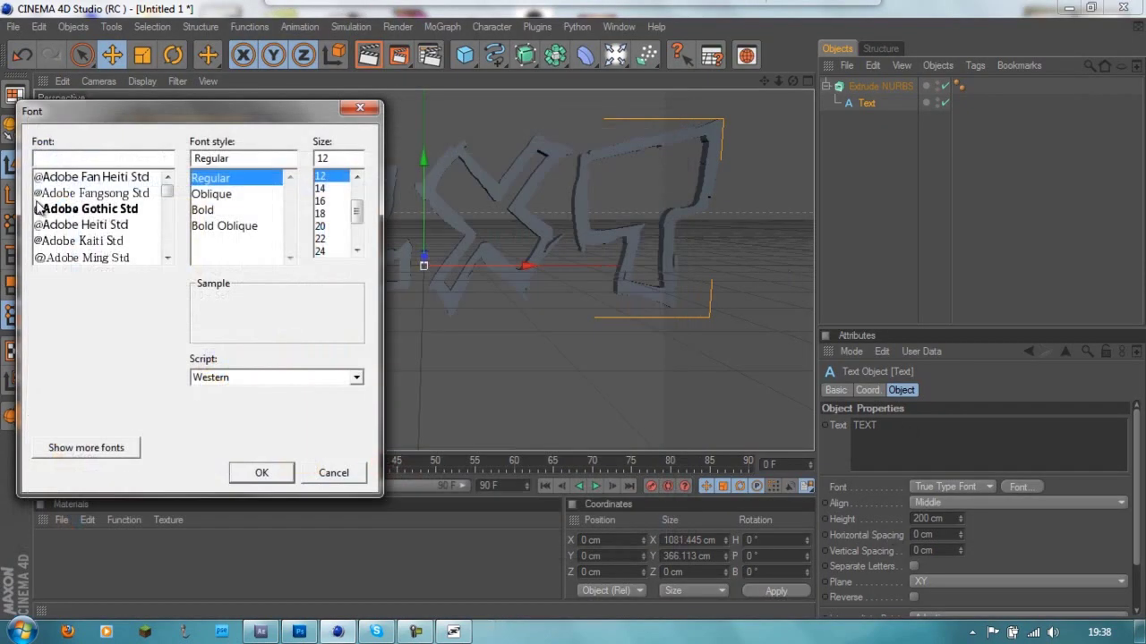
pyautogui.write('bor')
pyautogui.click(97, 182)
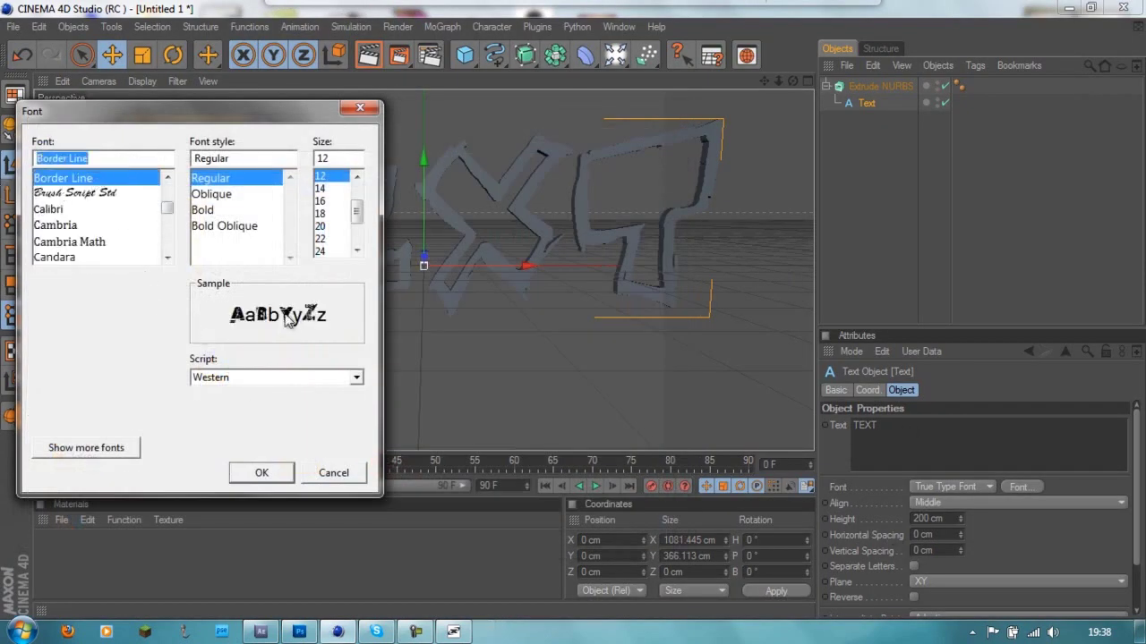
pyautogui.click(261, 472)
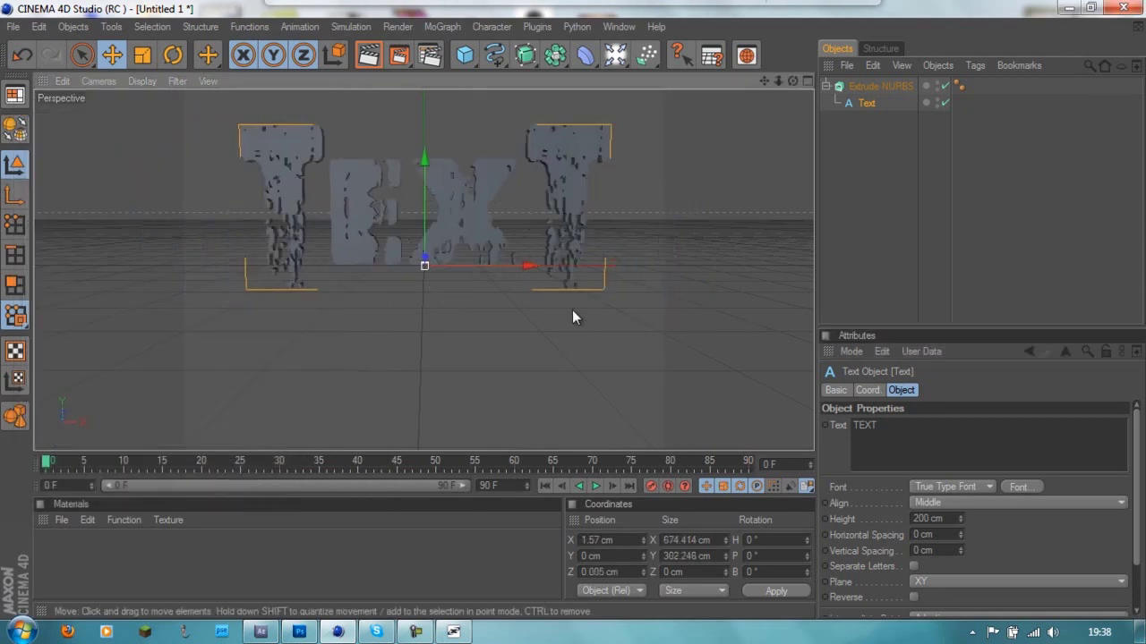
pyautogui.moveTo(572, 309); pyautogui.dragTo(564, 339)
# Undo the accidental text move and set the Extrude NURBS depth to 40 cm
pyautogui.hotkey('ctrl', 'z')
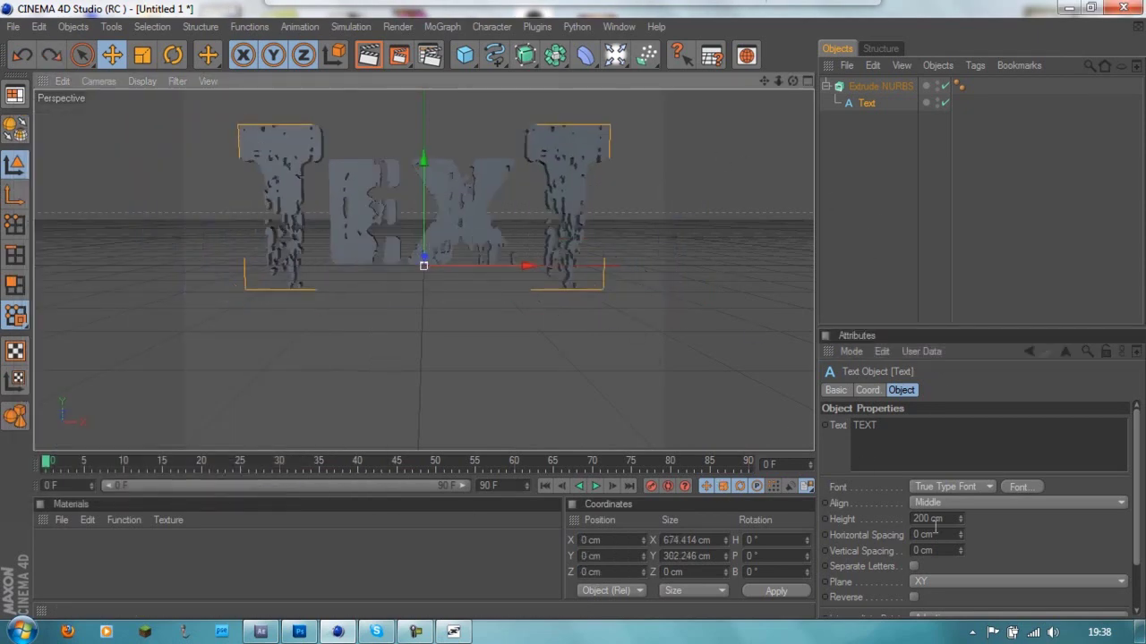
pyautogui.click(868, 391)
pyautogui.click(901, 391)
pyautogui.click(886, 87)
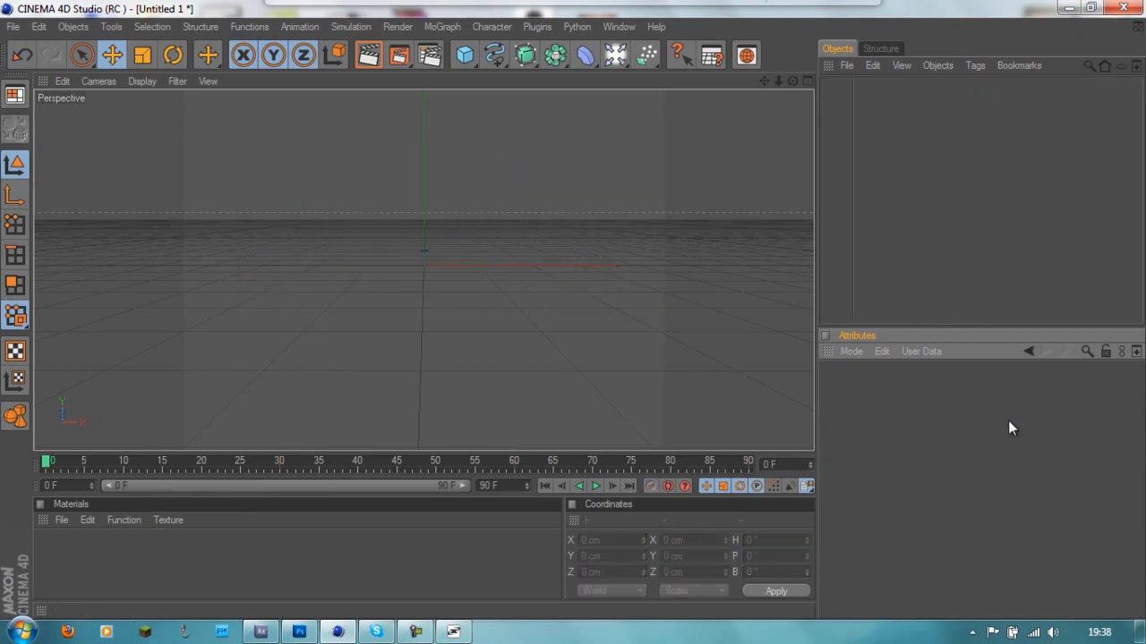
pyautogui.click(1024, 426)
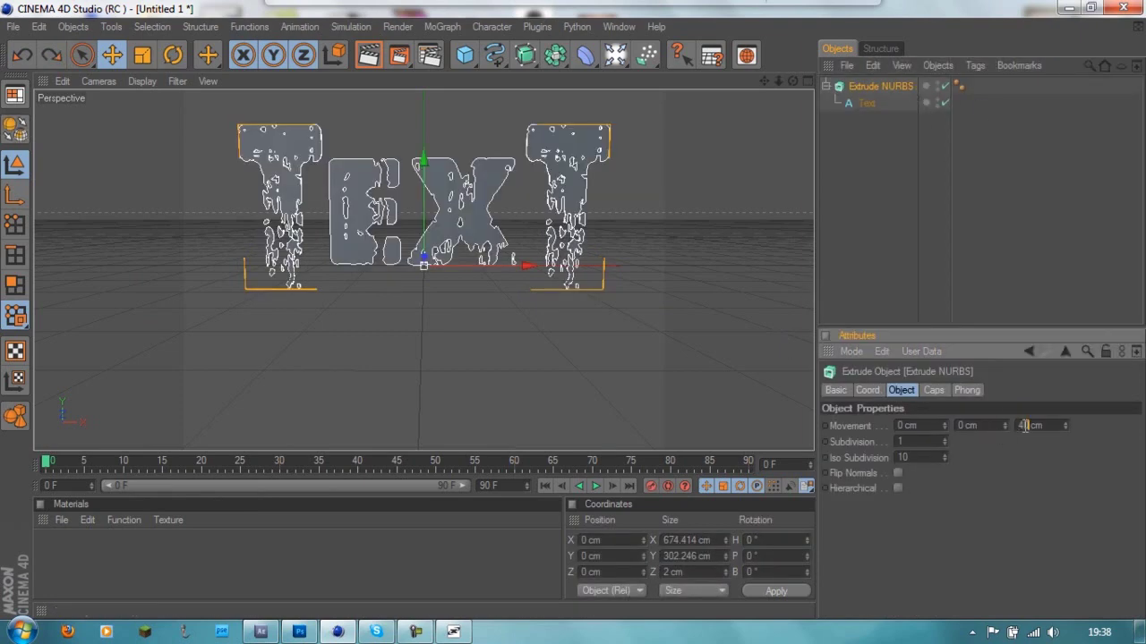
pyautogui.press('Return')
# Duplicate the Extrude NURBS with its Text by copying and pasting it
pyautogui.click(865, 103)
pyautogui.hotkey('ctrl', 'a')
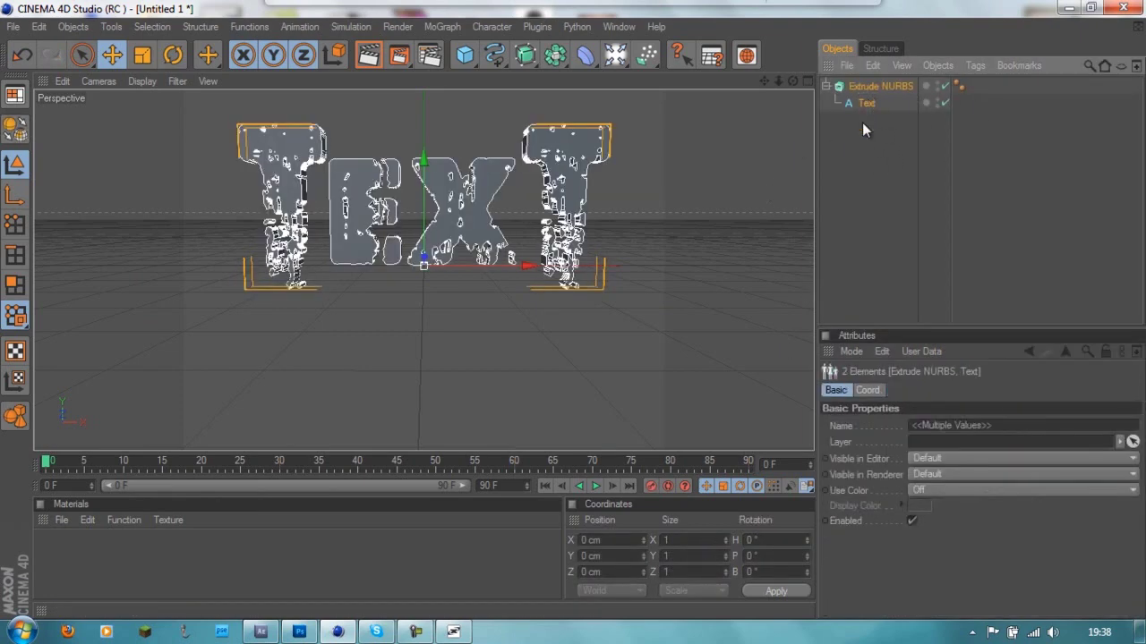
pyautogui.hotkey('ctrl', 'c')
pyautogui.hotkey('ctrl', 'v')
pyautogui.click(881, 120)
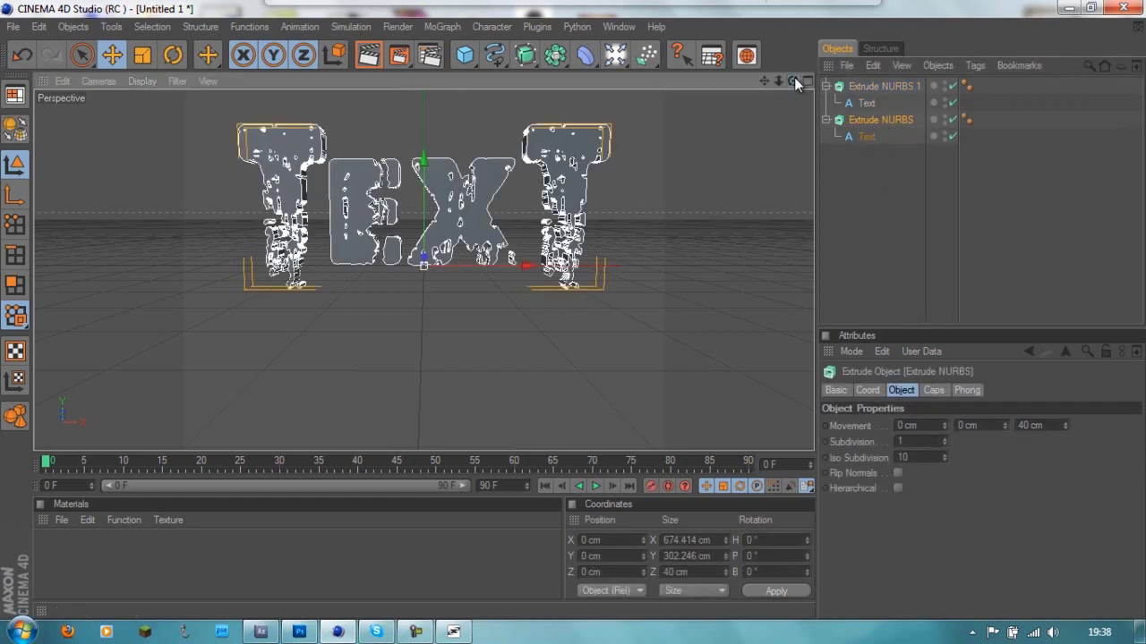
# Add a new camera, look through it, and dolly in to frame the TEXT
pyautogui.moveTo(614, 55); pyautogui.dragTo(638, 152)
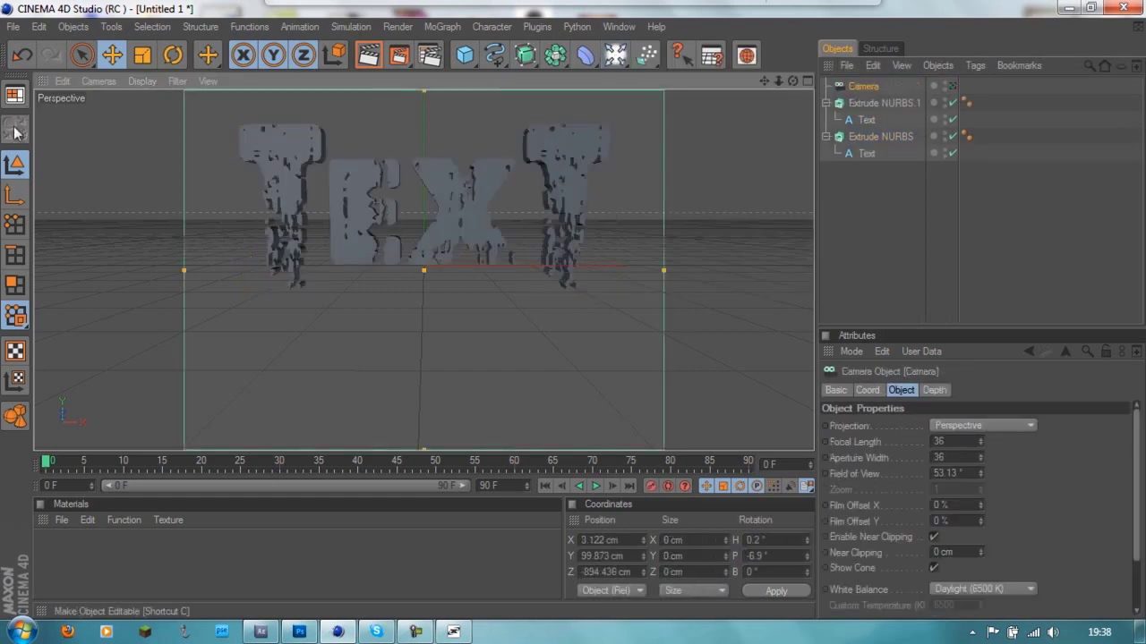
pyautogui.click(98, 80)
pyautogui.click(216, 107)
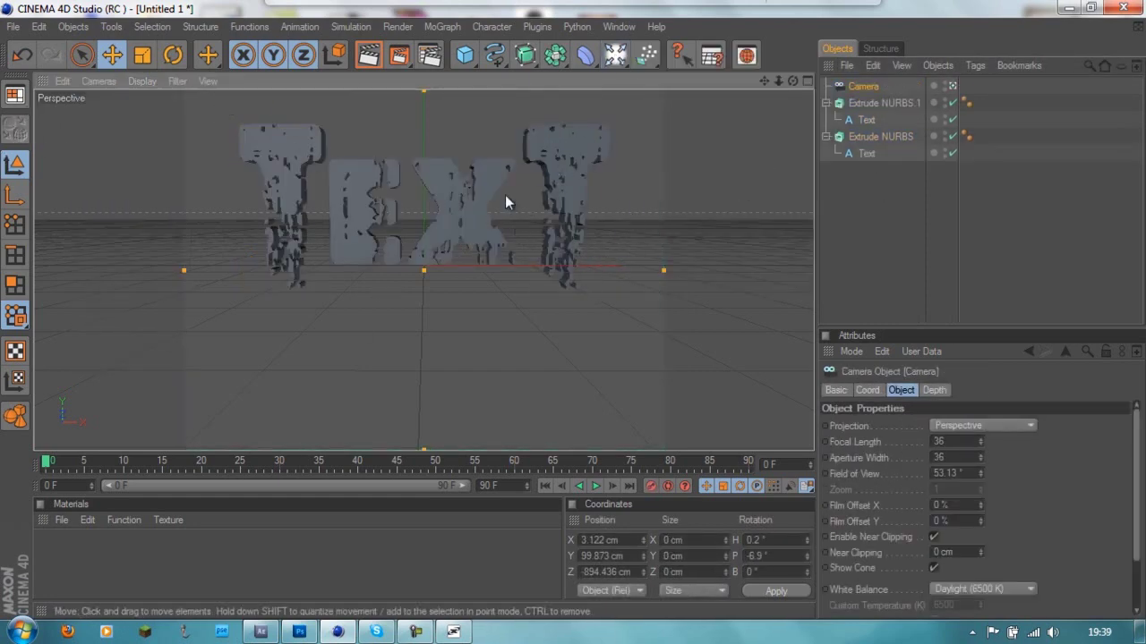
pyautogui.moveTo(764, 81); pyautogui.dragTo(574, 310)
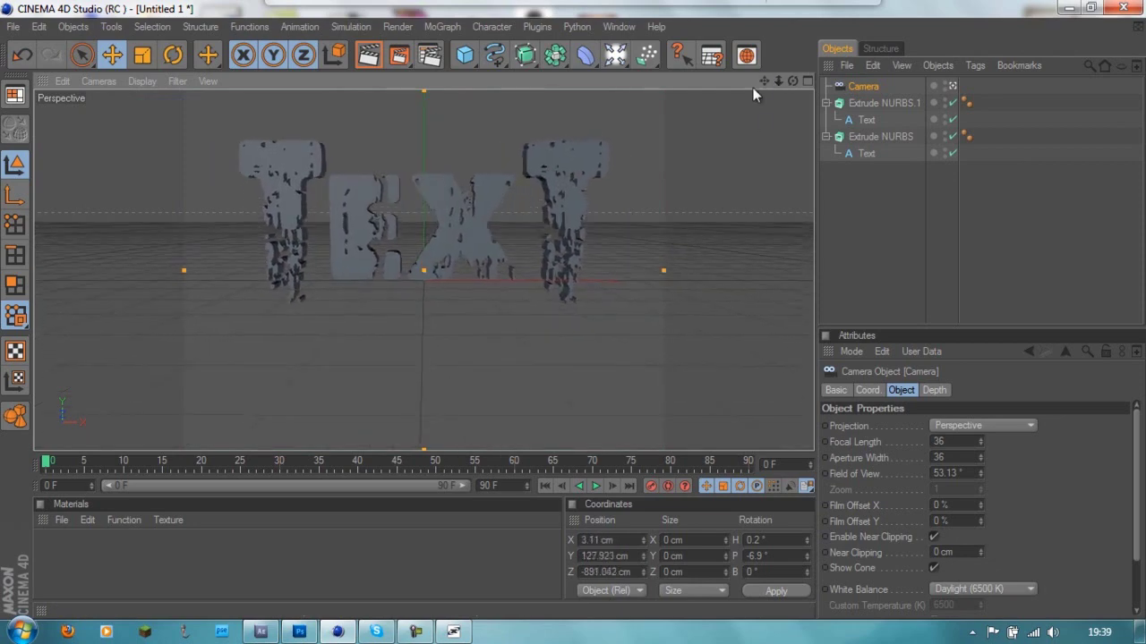
pyautogui.moveTo(764, 80)
pyautogui.mouseDown()
pyautogui.moveTo(573, 309)
pyautogui.moveTo(687, 140)
pyautogui.mouseUp()
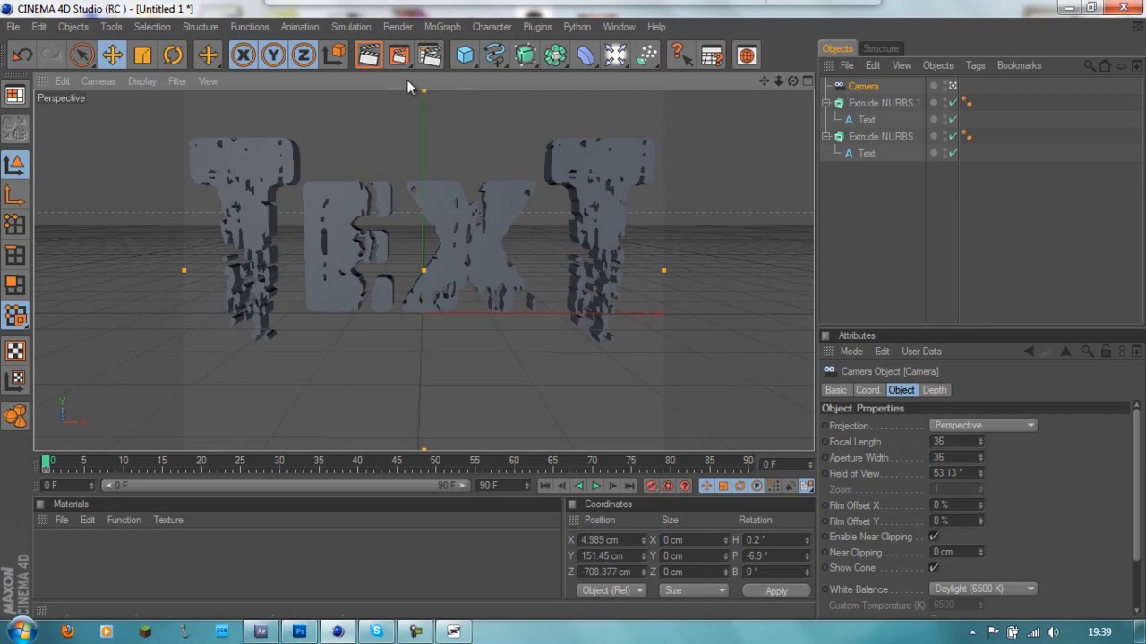
pyautogui.click(865, 154)
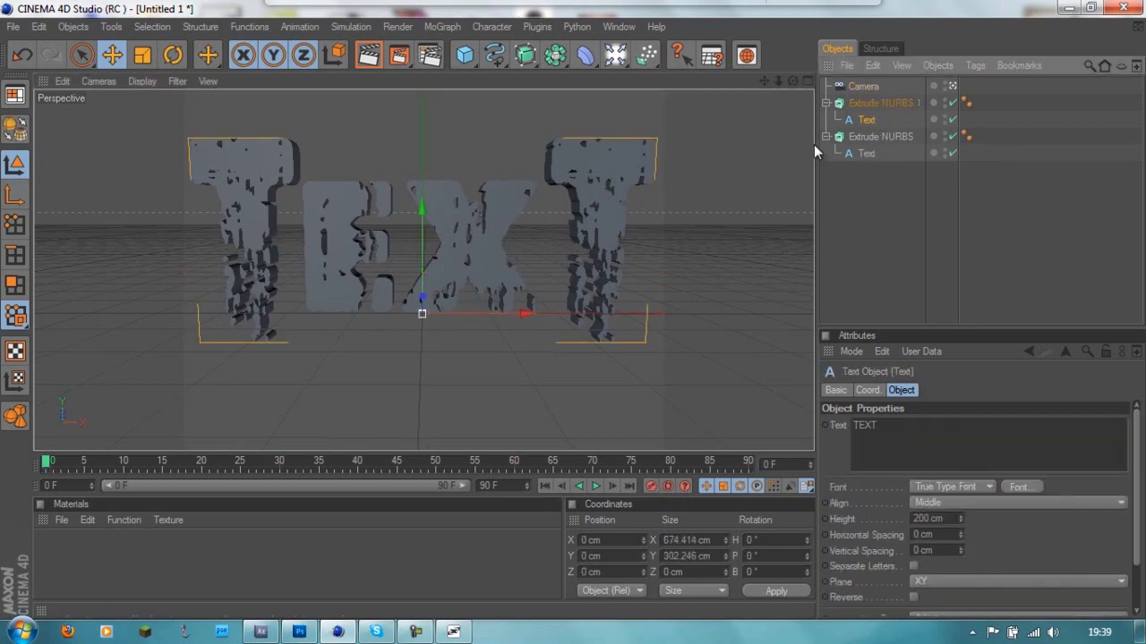
# Create a new material Mat coloured magenta-purple (R145 G13 B114)
pyautogui.doubleClick(90, 545)
pyautogui.doubleClick(56, 570)
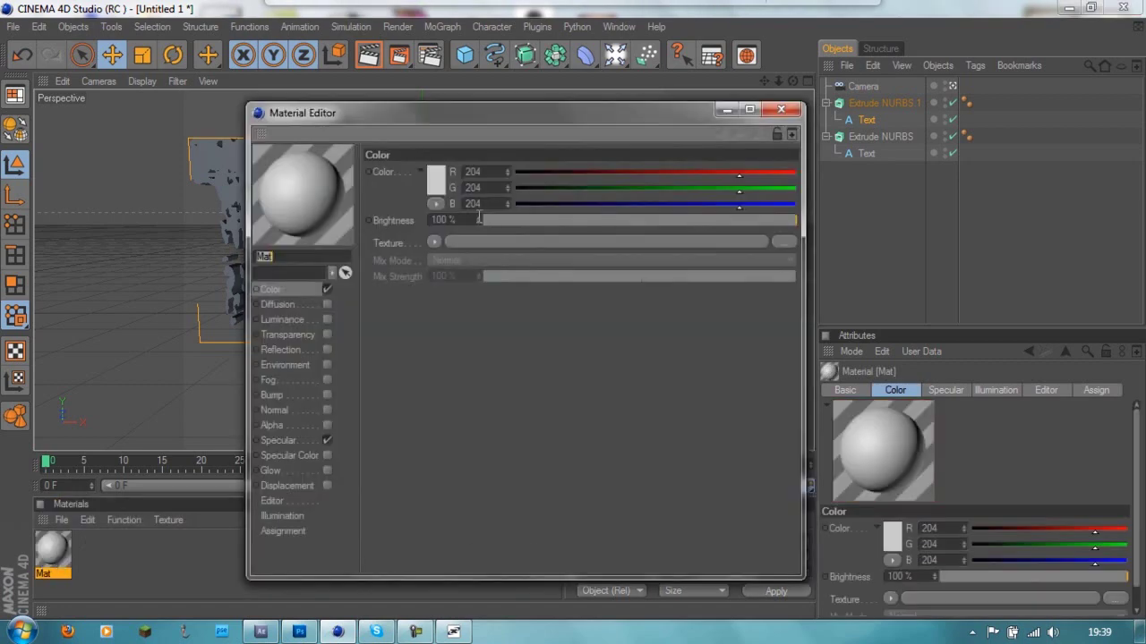
pyautogui.click(435, 175)
pyautogui.moveTo(478, 117); pyautogui.dragTo(502, 120)
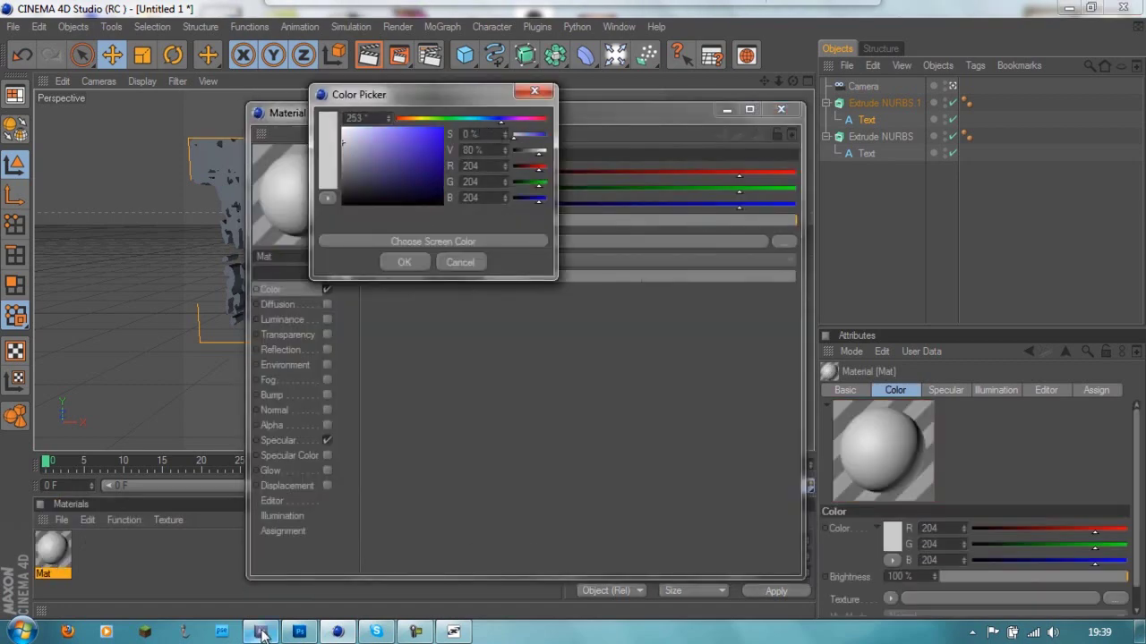
pyautogui.click(528, 120)
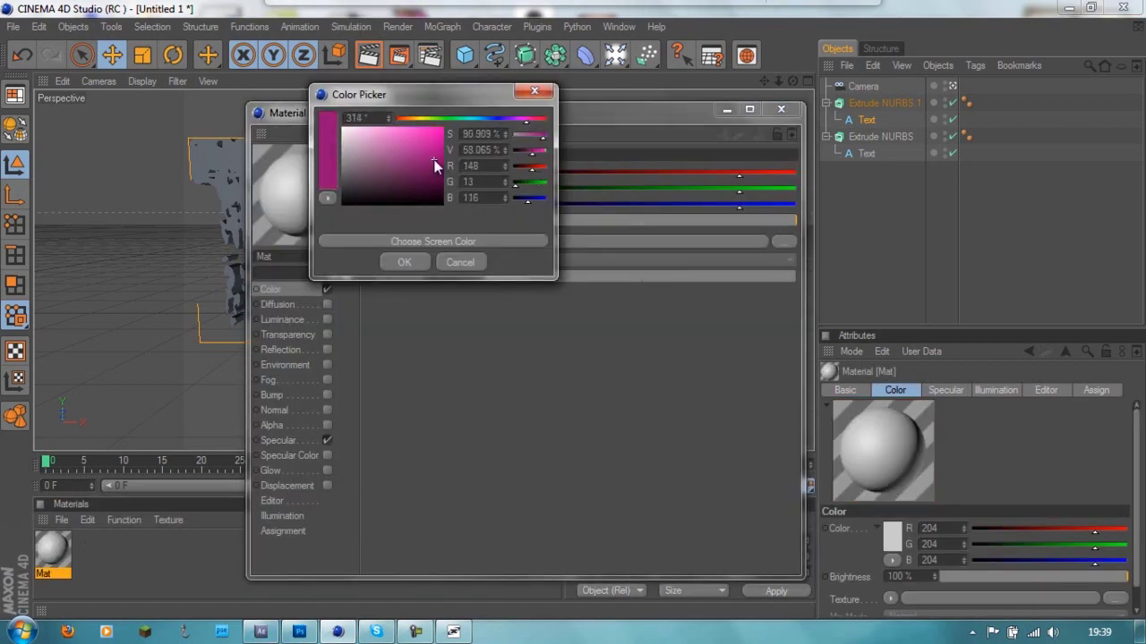
pyautogui.press('Return')
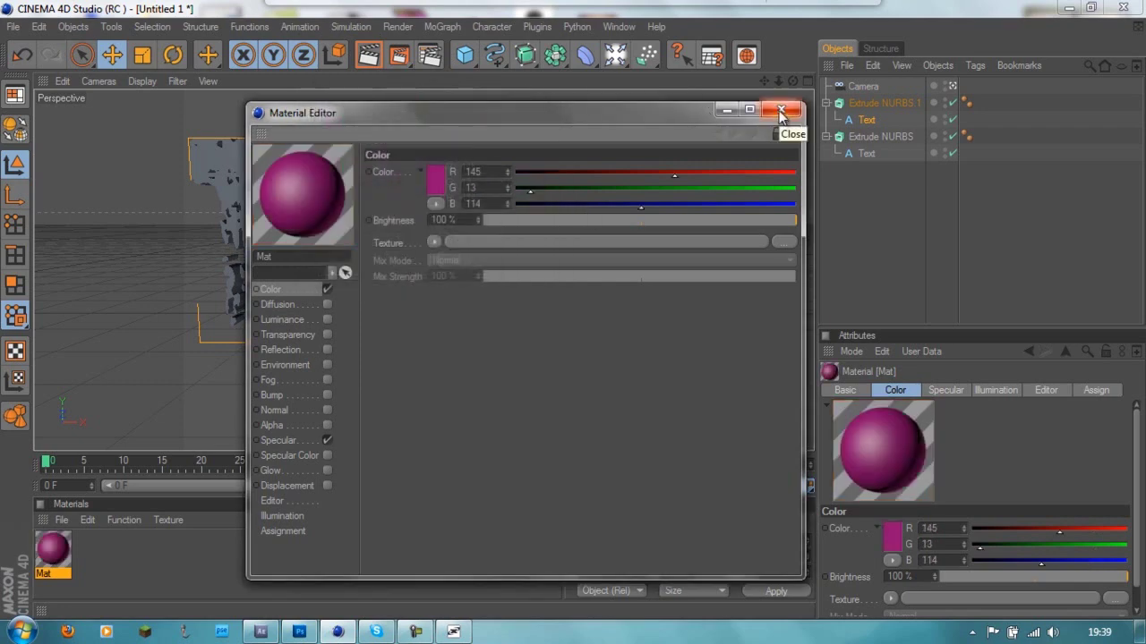
# Enable reflection on Mat at about 8% brightness
pyautogui.click(326, 350)
pyautogui.click(439, 180)
pyautogui.click(465, 254)
pyautogui.moveTo(549, 221); pyautogui.dragTo(512, 222)
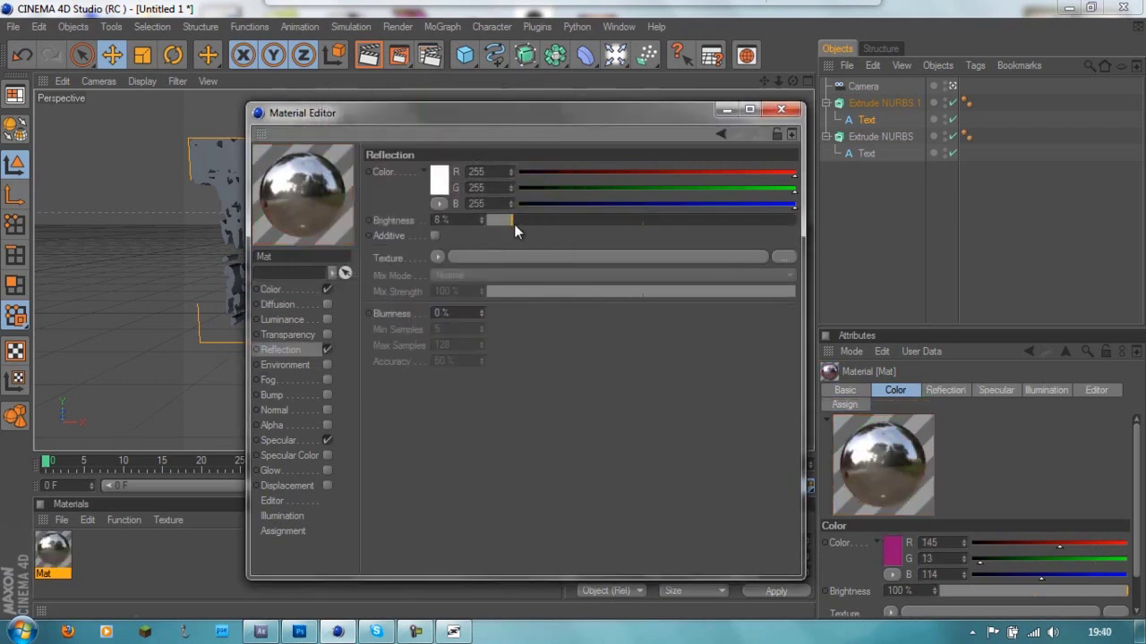
pyautogui.click(776, 111)
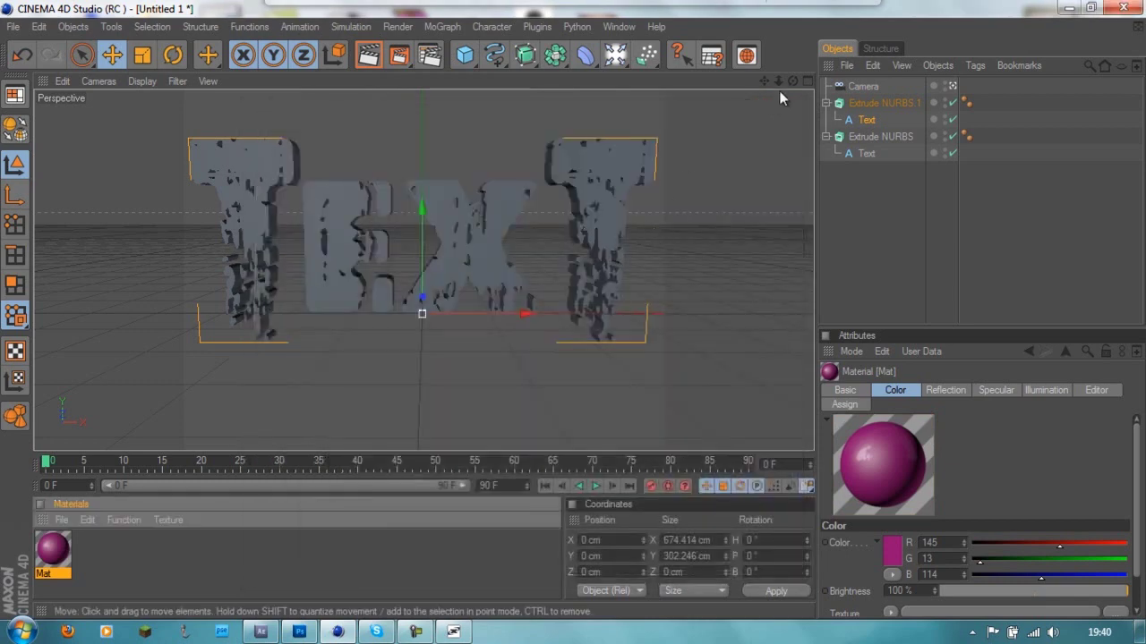
# Apply Mat to Extrude NURBS.1, toggling the other objects' visibility
pyautogui.moveTo(917, 114); pyautogui.dragTo(917, 106)
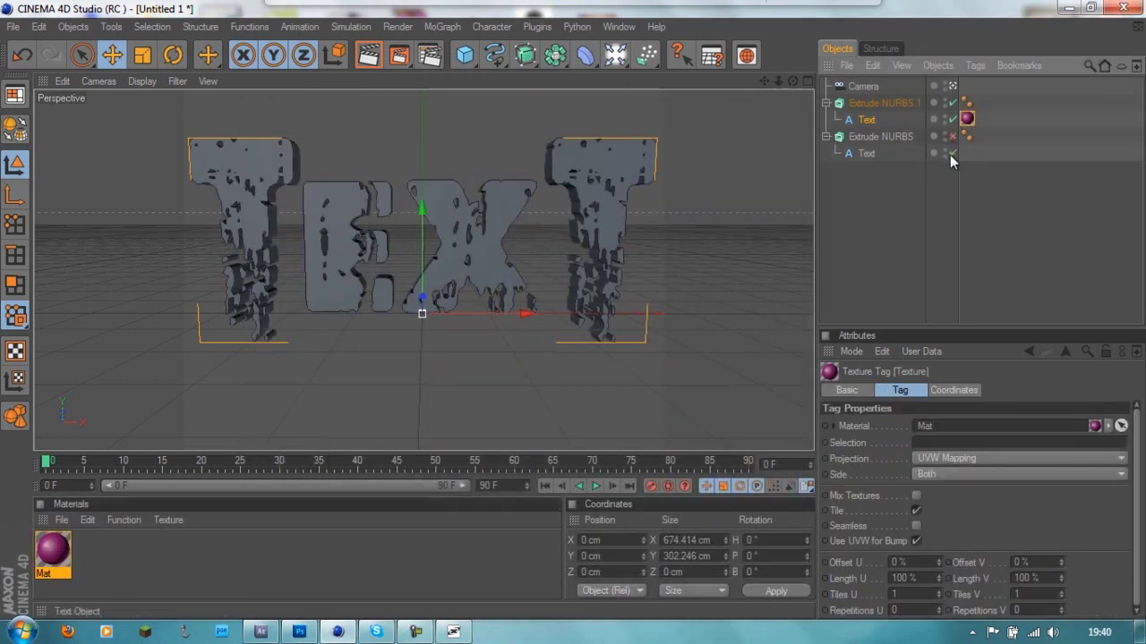
pyautogui.click(952, 136)
pyautogui.moveTo(979, 105); pyautogui.dragTo(982, 102)
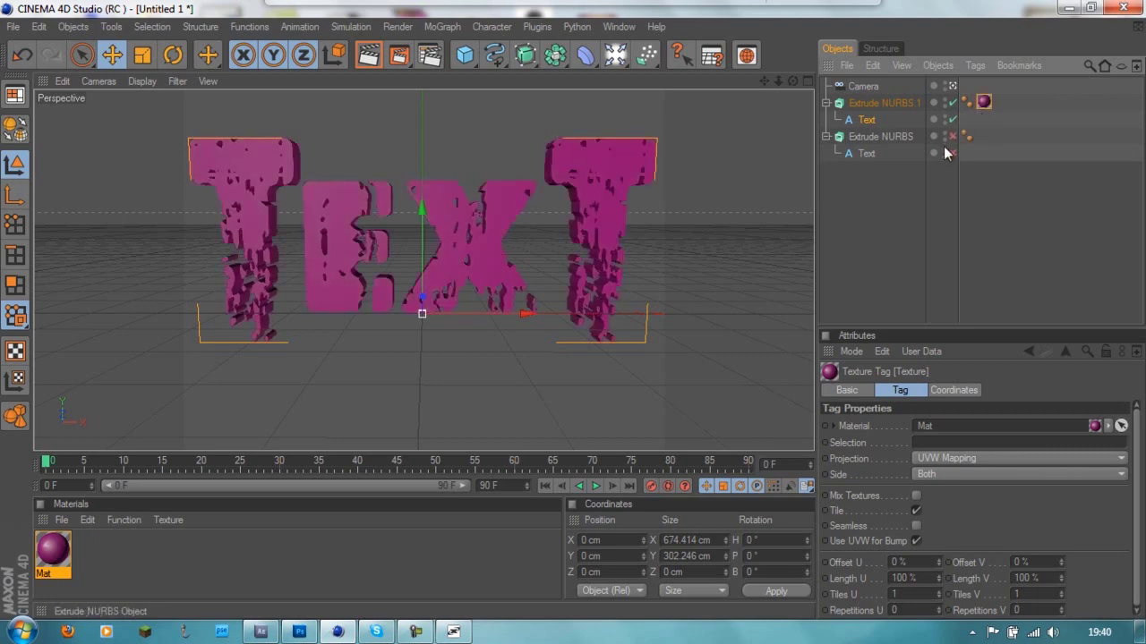
pyautogui.click(952, 153)
# Turn the original extrude back on and create a pure black material Mat.1
pyautogui.click(130, 549)
pyautogui.doubleClick(130, 550)
pyautogui.doubleClick(52, 550)
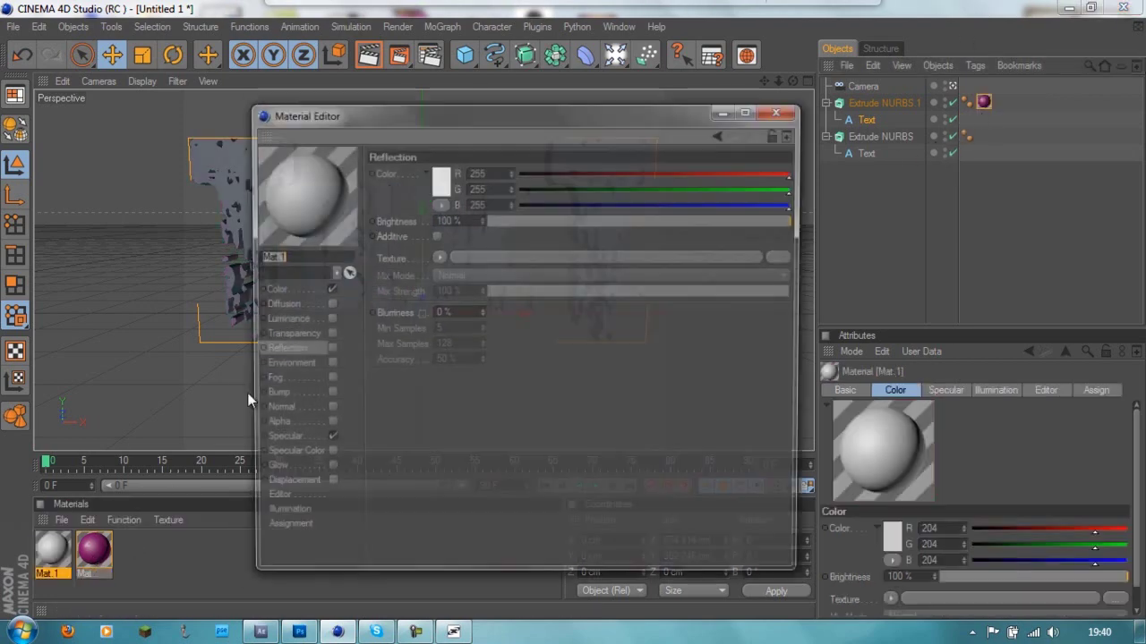
pyautogui.click(435, 179)
pyautogui.click(411, 263)
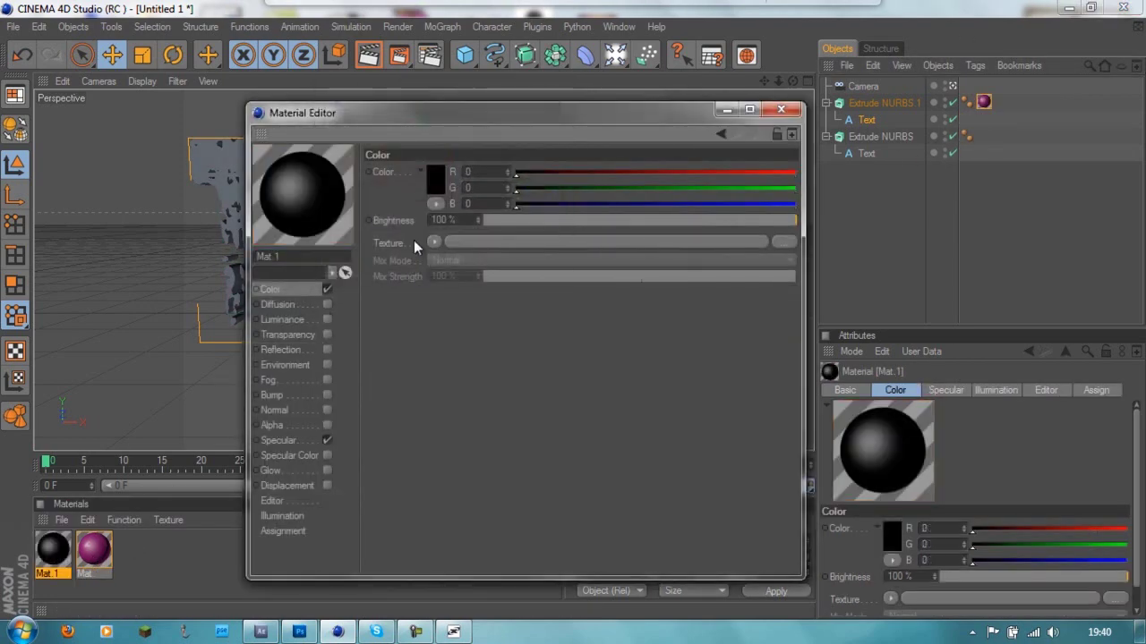
pyautogui.click(762, 116)
# Apply black Mat.1 to the original Extrude NURBS and adjust the copy's depth
pyautogui.moveTo(54, 549); pyautogui.dragTo(877, 137)
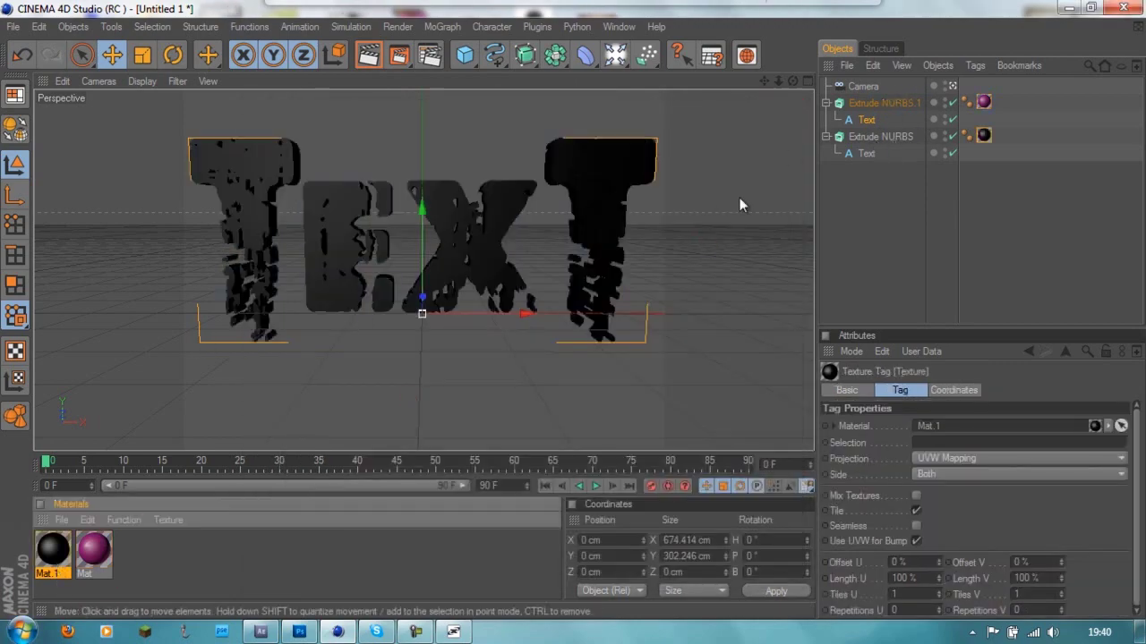
pyautogui.click(1025, 426)
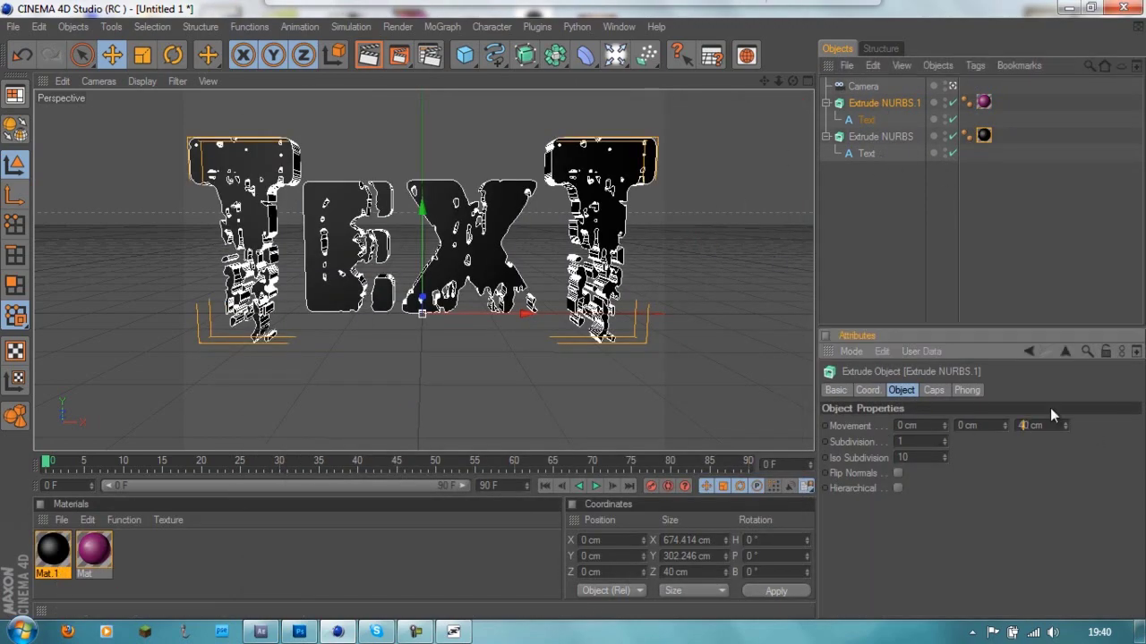
pyautogui.moveTo(792, 81); pyautogui.dragTo(361, 398)
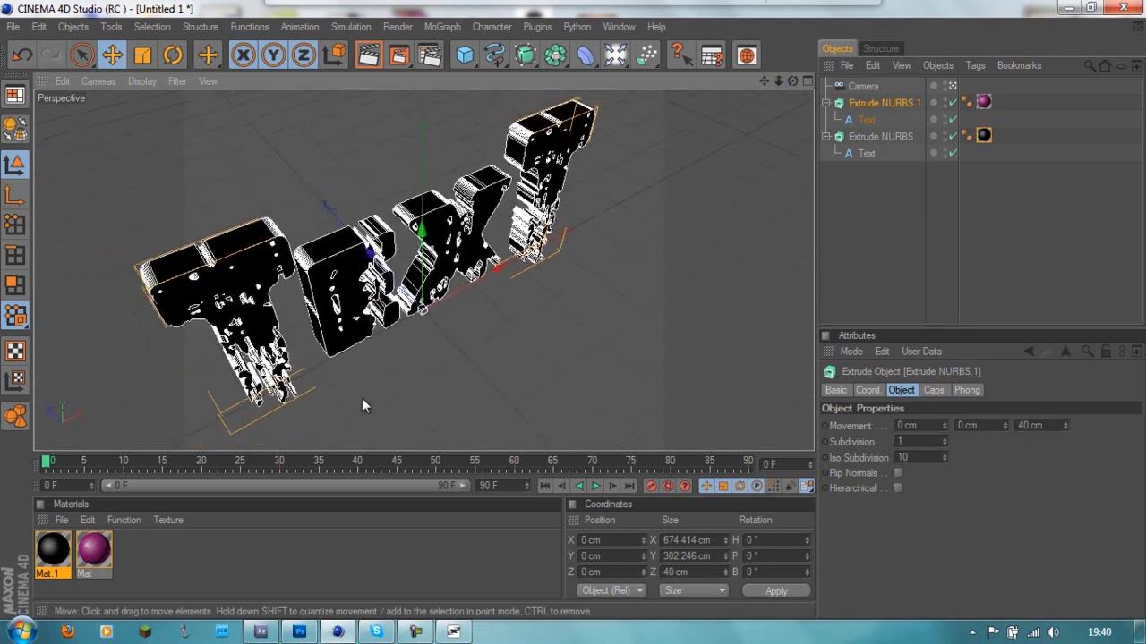
# Nudge the magenta copy slightly forward and select the black extrusion
pyautogui.moveTo(577, 313); pyautogui.dragTo(573, 311)
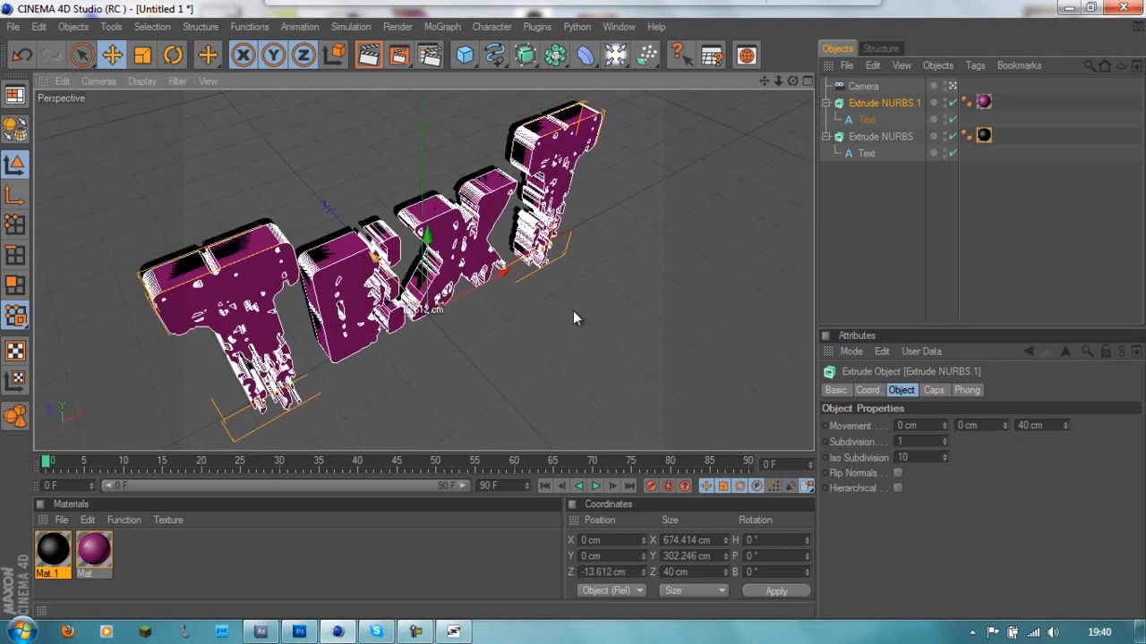
pyautogui.click(867, 390)
pyautogui.press('t')
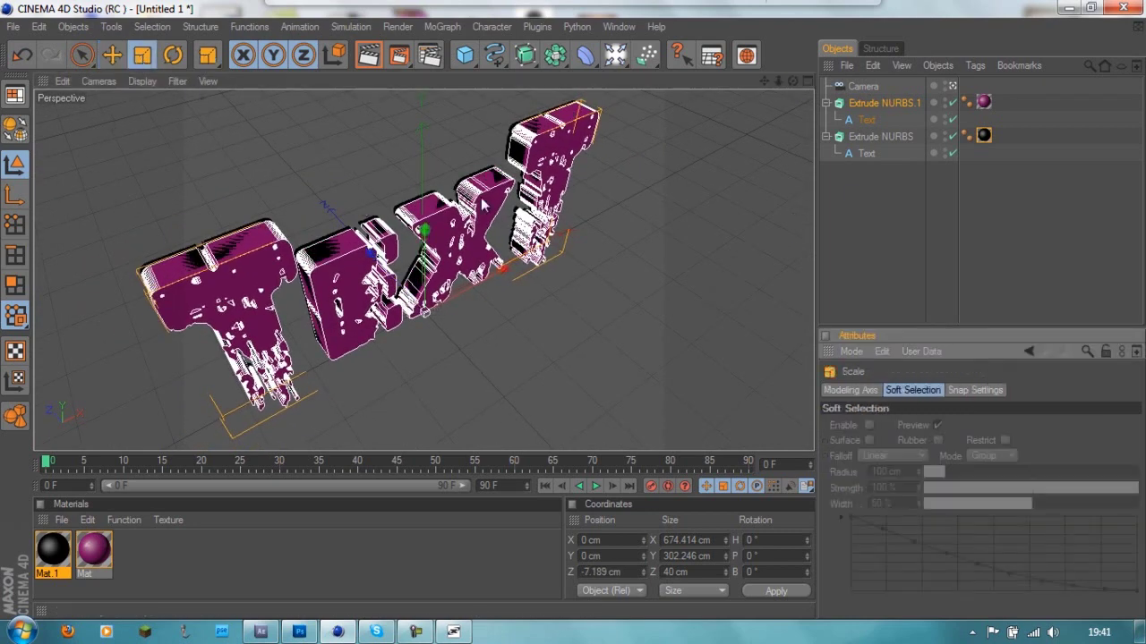
pyautogui.click(873, 137)
# Set the black extrusion's Start and End caps to 5 cm Fillet Caps
pyautogui.click(933, 390)
pyautogui.click(946, 426)
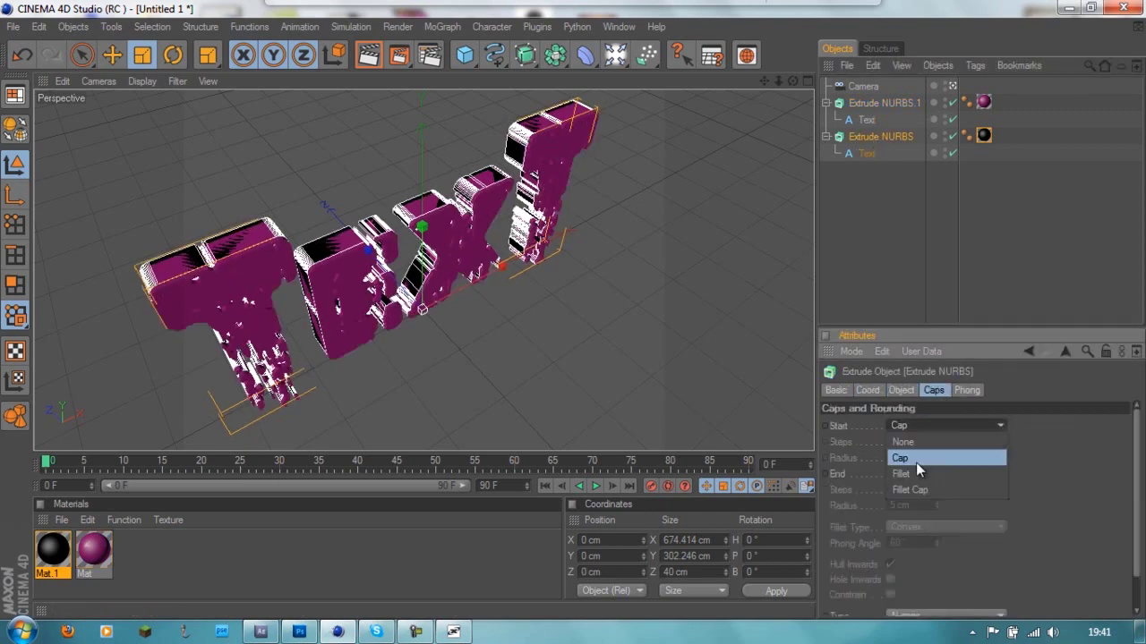
pyautogui.click(919, 479)
pyautogui.click(946, 426)
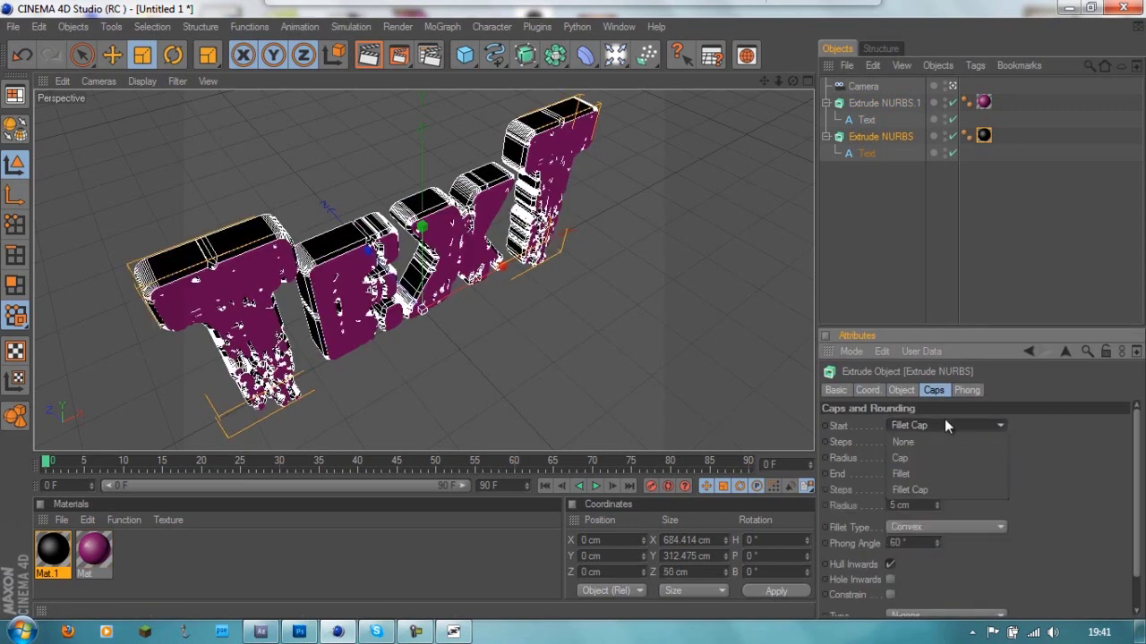
pyautogui.click(929, 458)
pyautogui.click(909, 490)
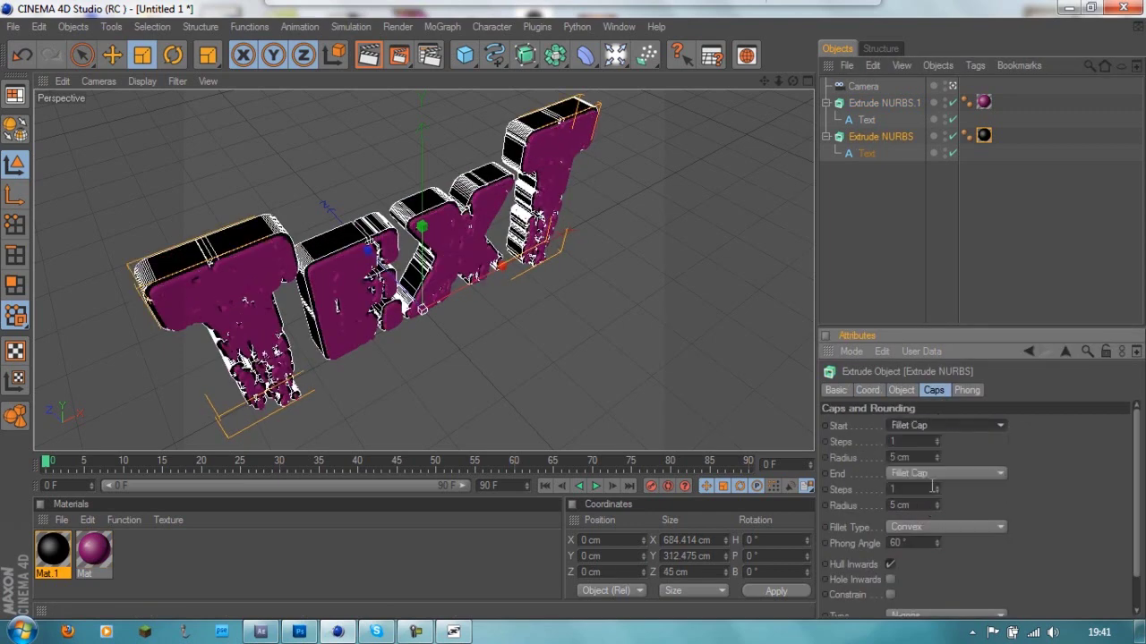
pyautogui.moveTo(786, 84)
pyautogui.mouseDown()
pyautogui.moveTo(578, 312)
pyautogui.moveTo(220, 490)
pyautogui.mouseUp()
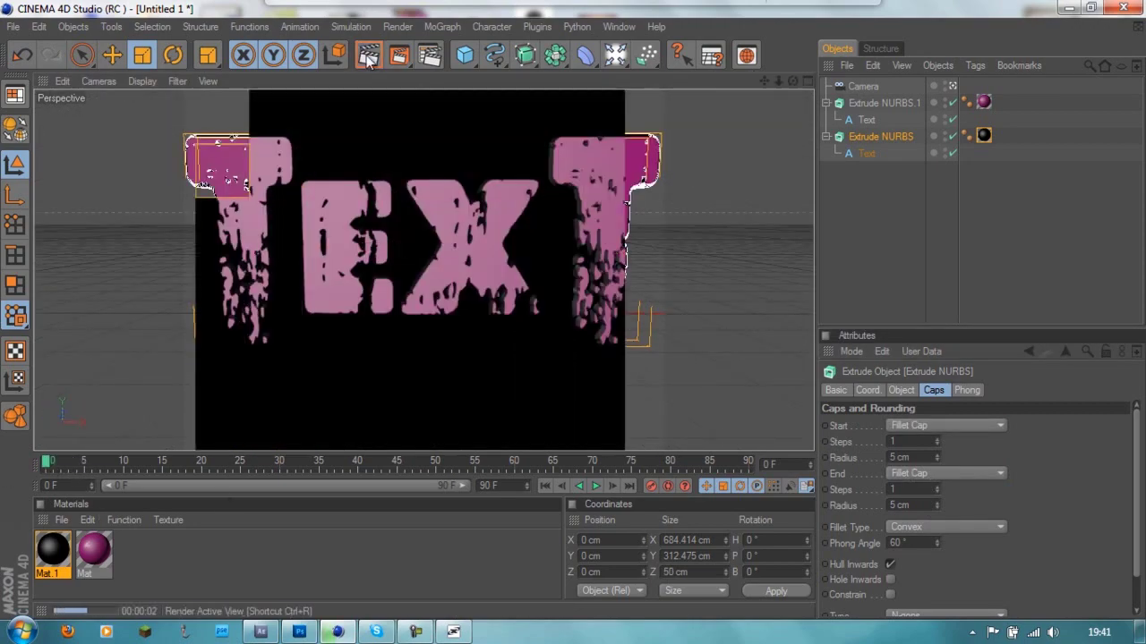
# Enable reflection on black Mat.1 and preview-render the result
pyautogui.doubleClick(56, 553)
pyautogui.click(326, 349)
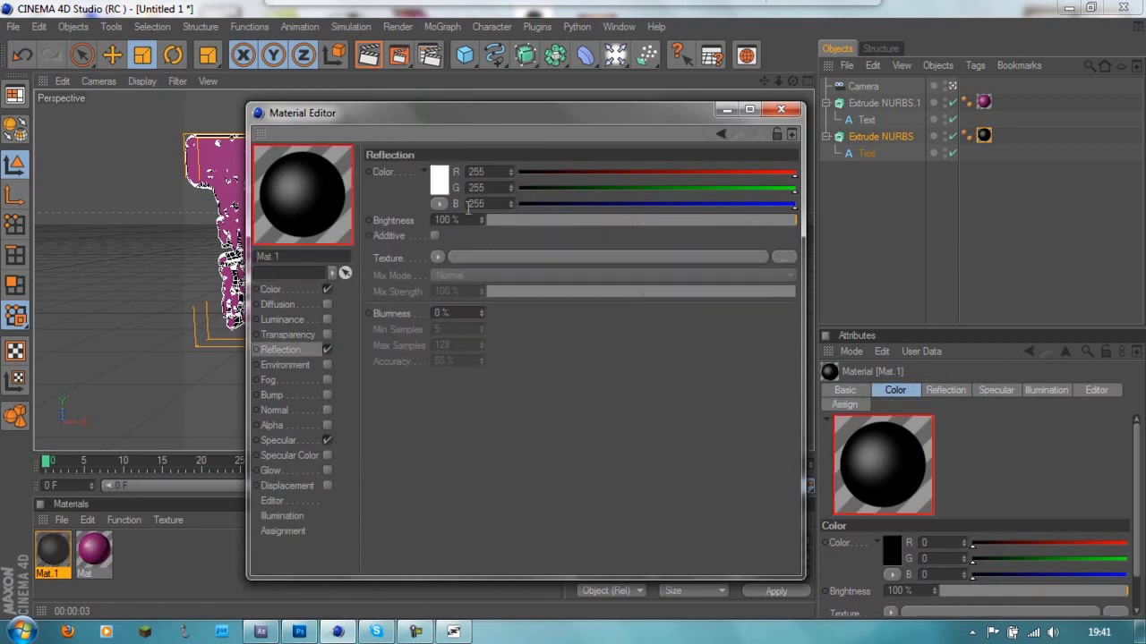
pyautogui.click(504, 220)
pyautogui.click(781, 109)
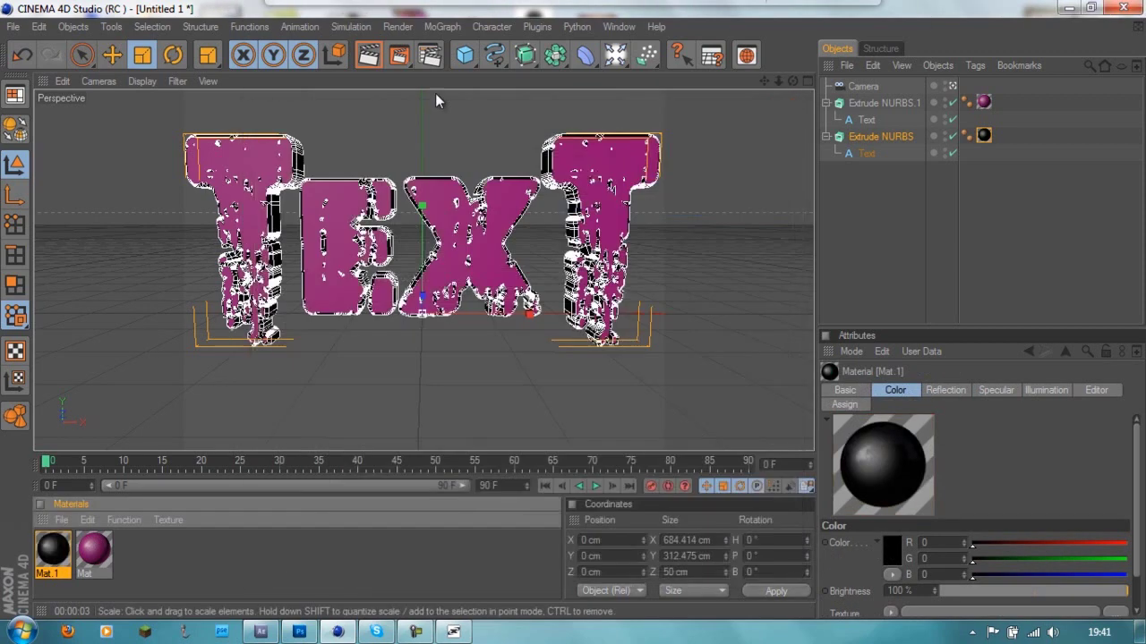
pyautogui.click(367, 55)
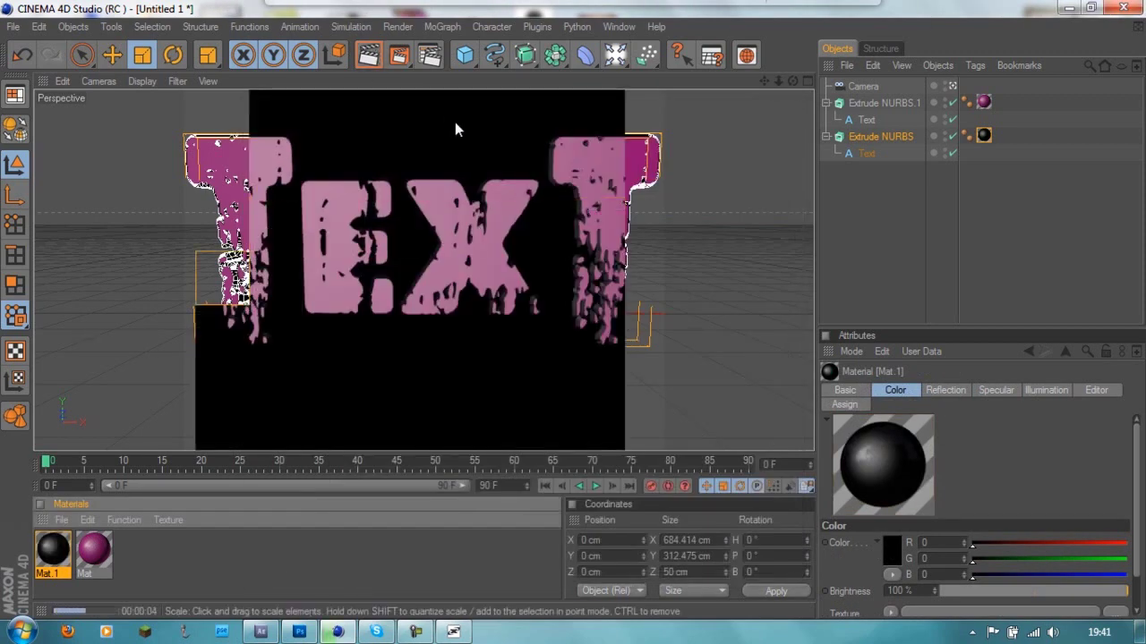
pyautogui.click(877, 205)
# Add a light, move it in front of the text, and preview the lighting
pyautogui.click(616, 56)
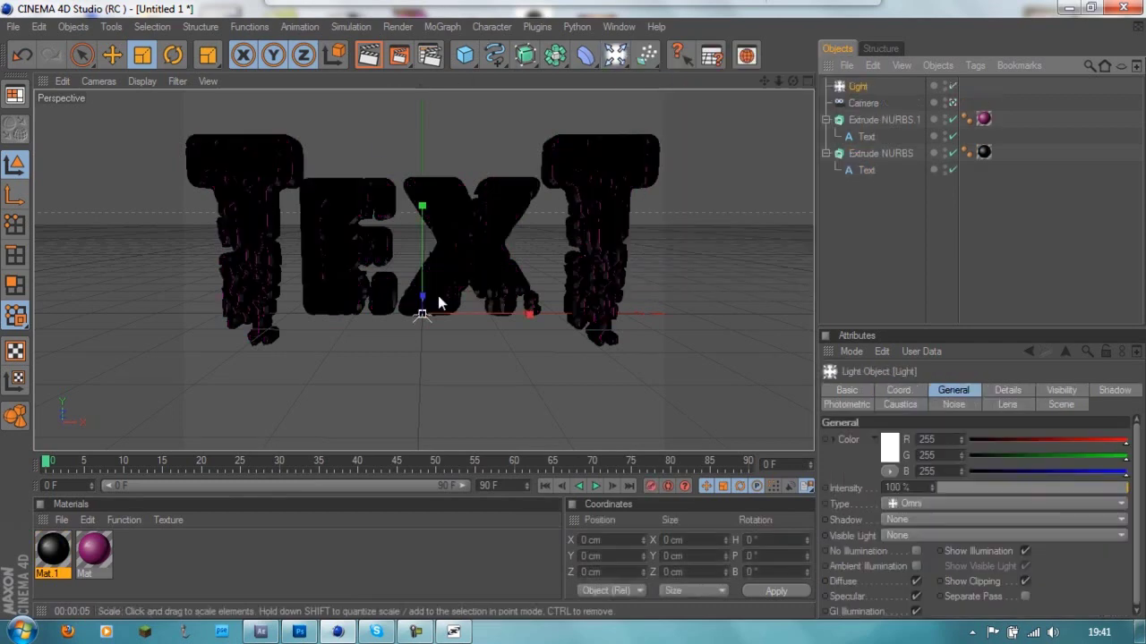
pyautogui.press('e')
pyautogui.moveTo(422, 298)
pyautogui.mouseDown()
pyautogui.moveTo(576, 320)
pyautogui.moveTo(587, 331)
pyautogui.mouseUp()
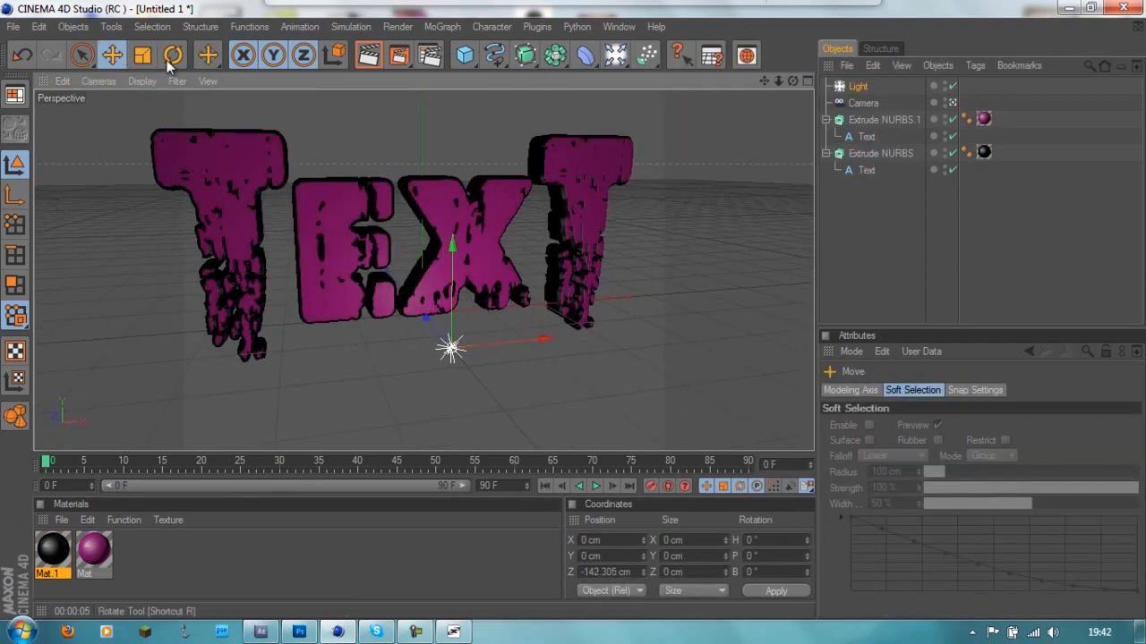
pyautogui.press('t')
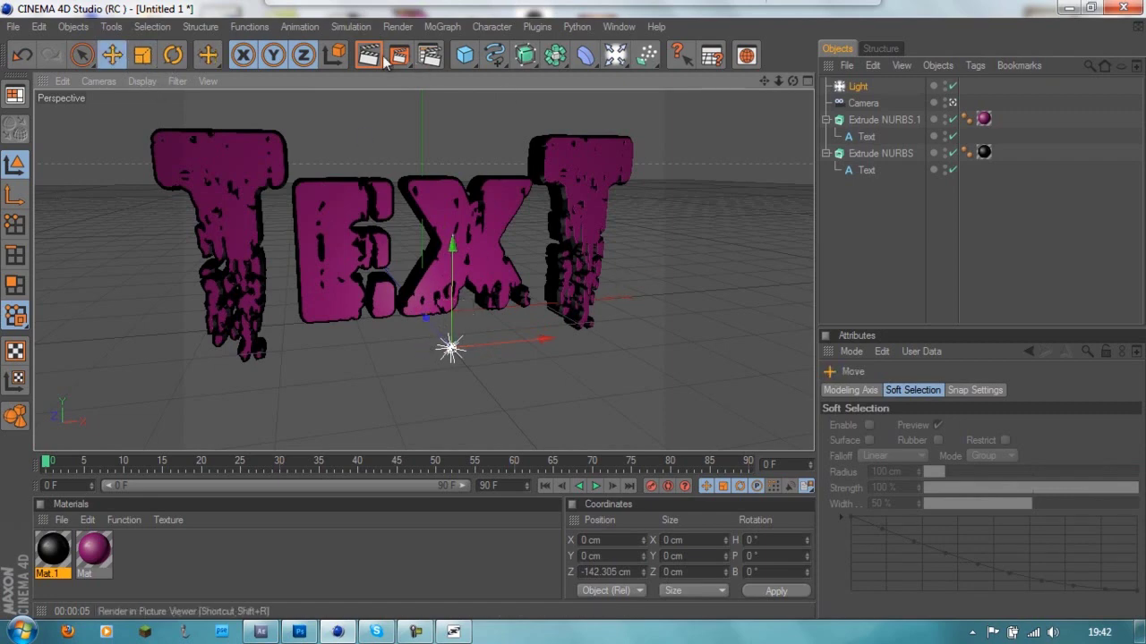
pyautogui.click(367, 56)
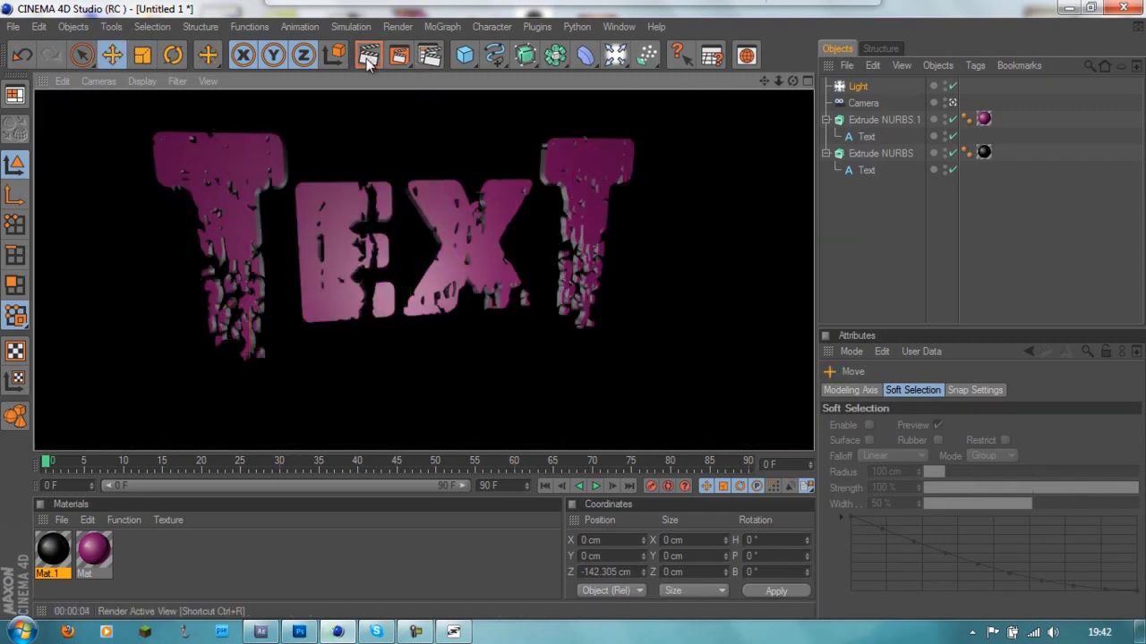
pyautogui.click(429, 56)
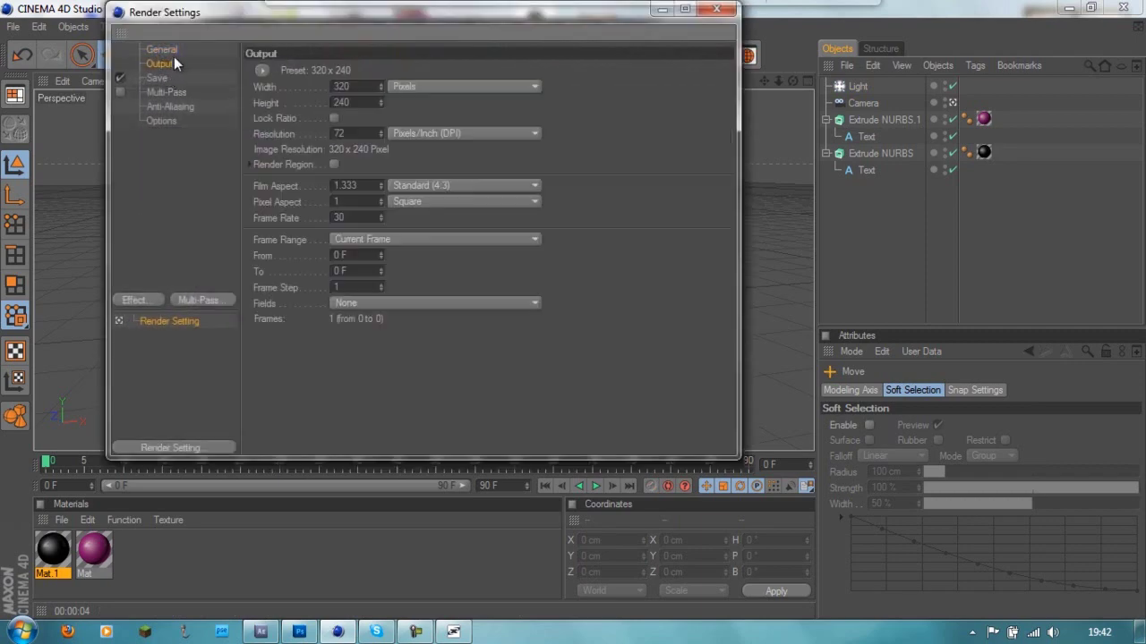
# Set the render save format to PNG with an alpha channel
pyautogui.click(162, 49)
pyautogui.click(159, 64)
pyautogui.click(156, 78)
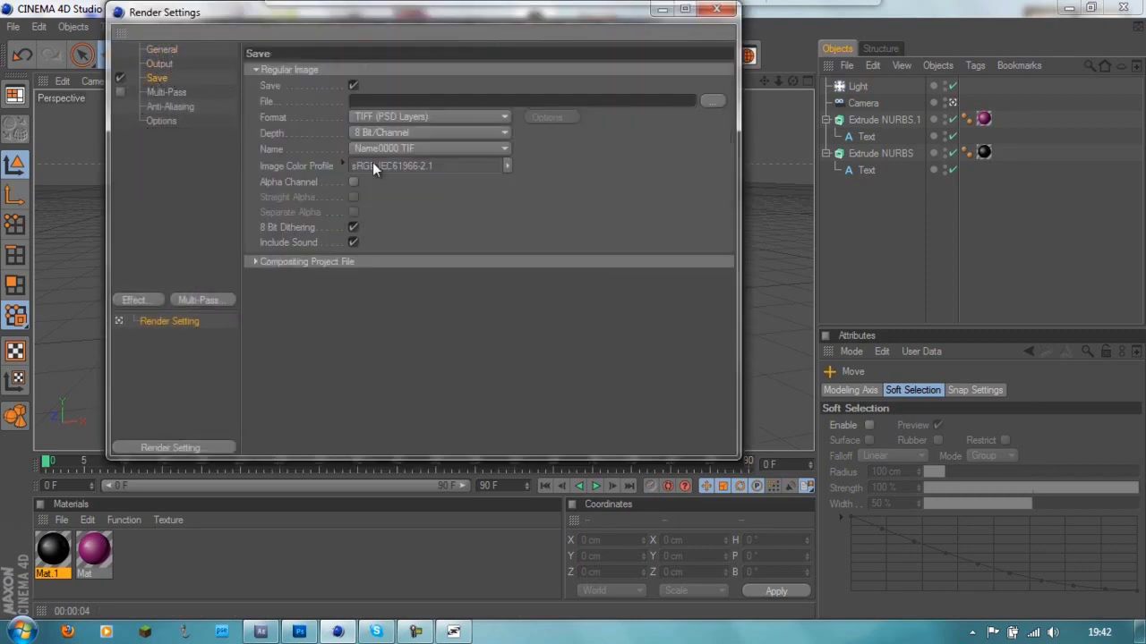
pyautogui.click(354, 182)
pyautogui.click(434, 191)
pyautogui.click(425, 290)
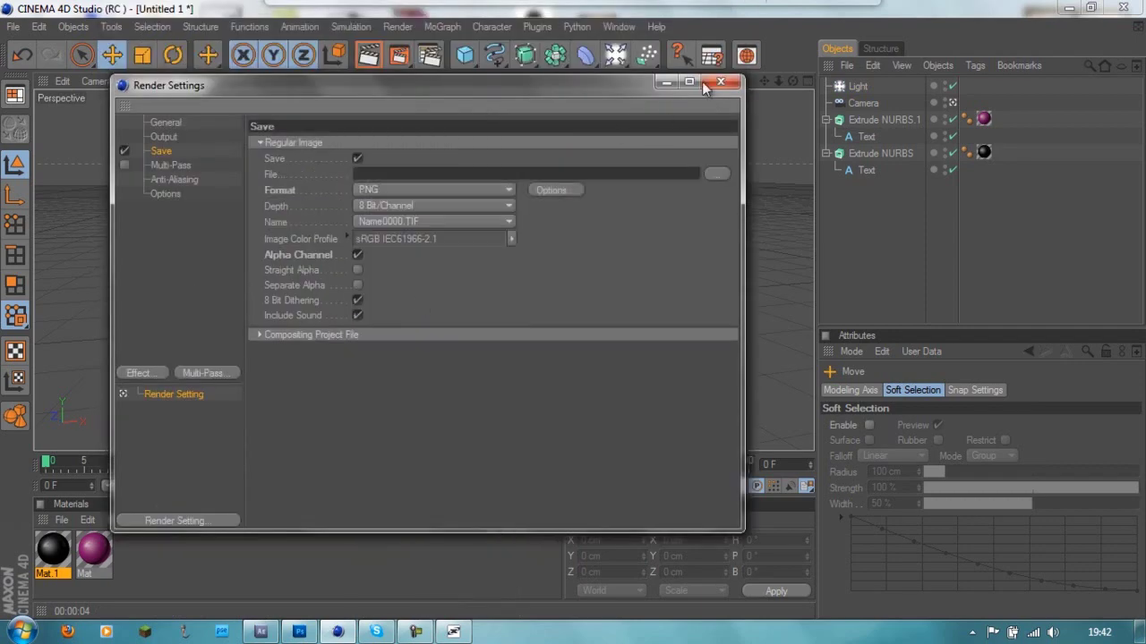
pyautogui.click(716, 93)
# Render the front-on TEXT to the Picture Viewer and save it as 'alien' on the desktop
pyautogui.moveTo(394, 108); pyautogui.dragTo(367, 126)
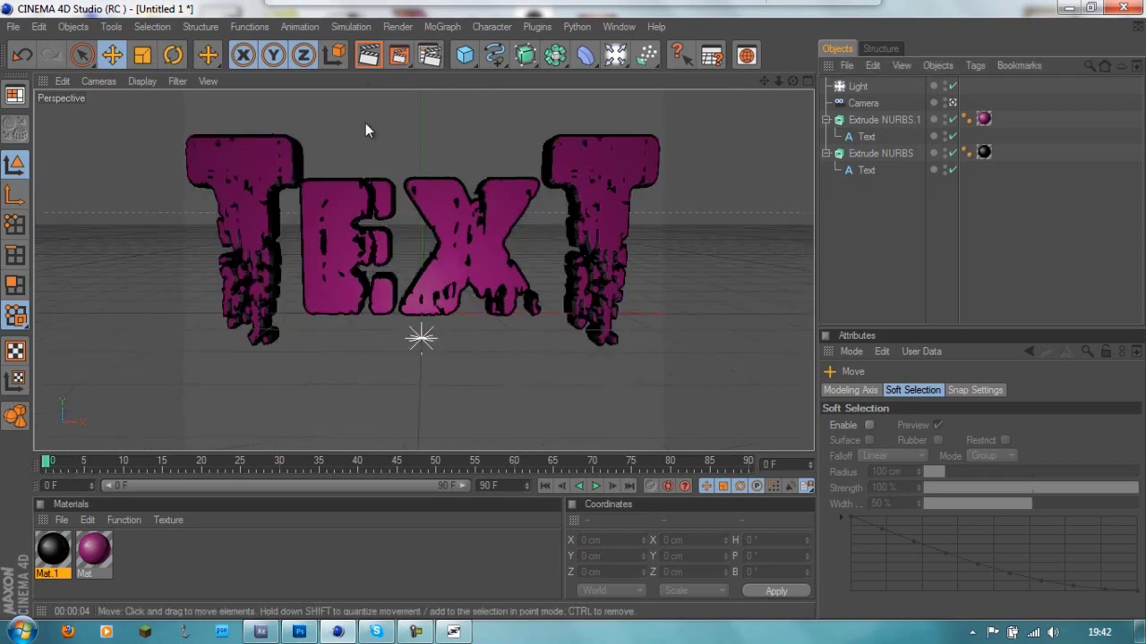
pyautogui.click(369, 55)
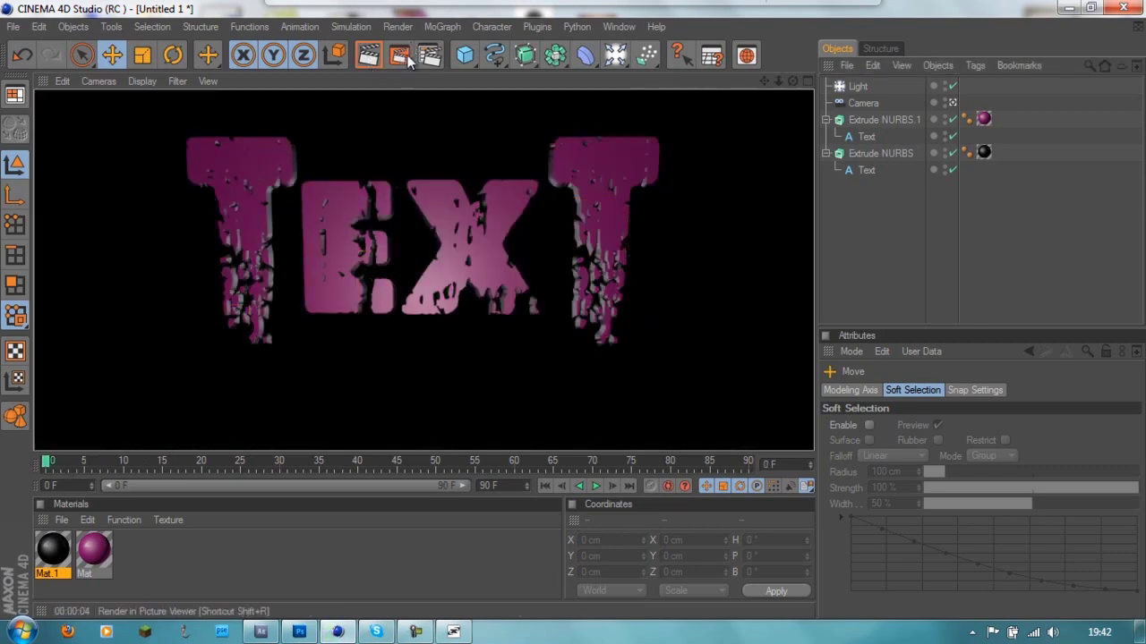
pyautogui.click(408, 55)
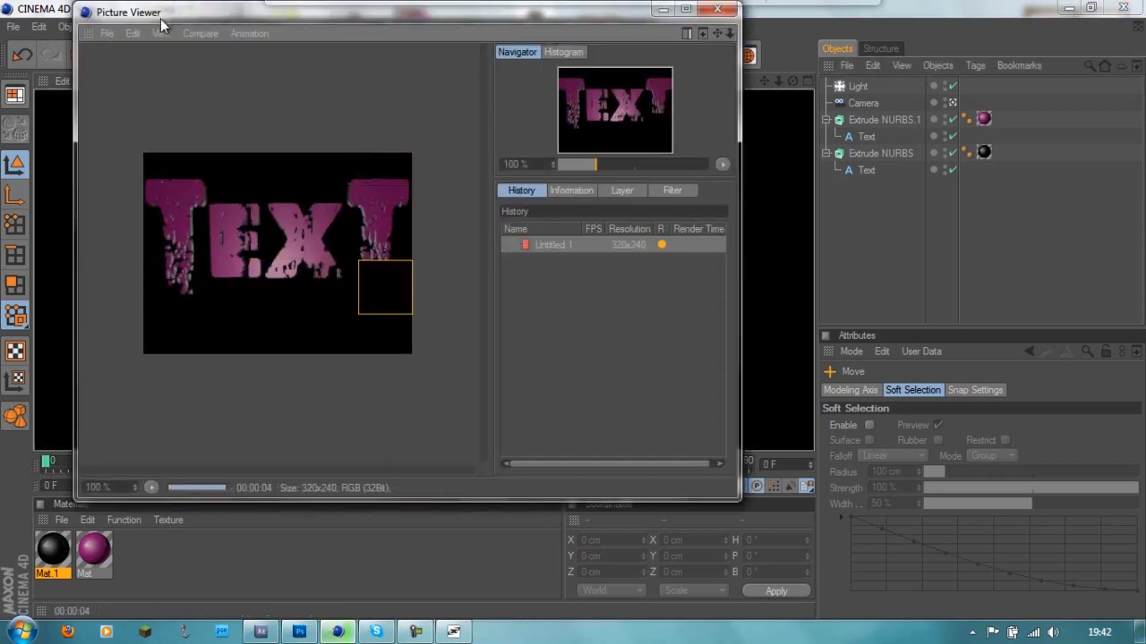
pyautogui.rightClick(547, 257)
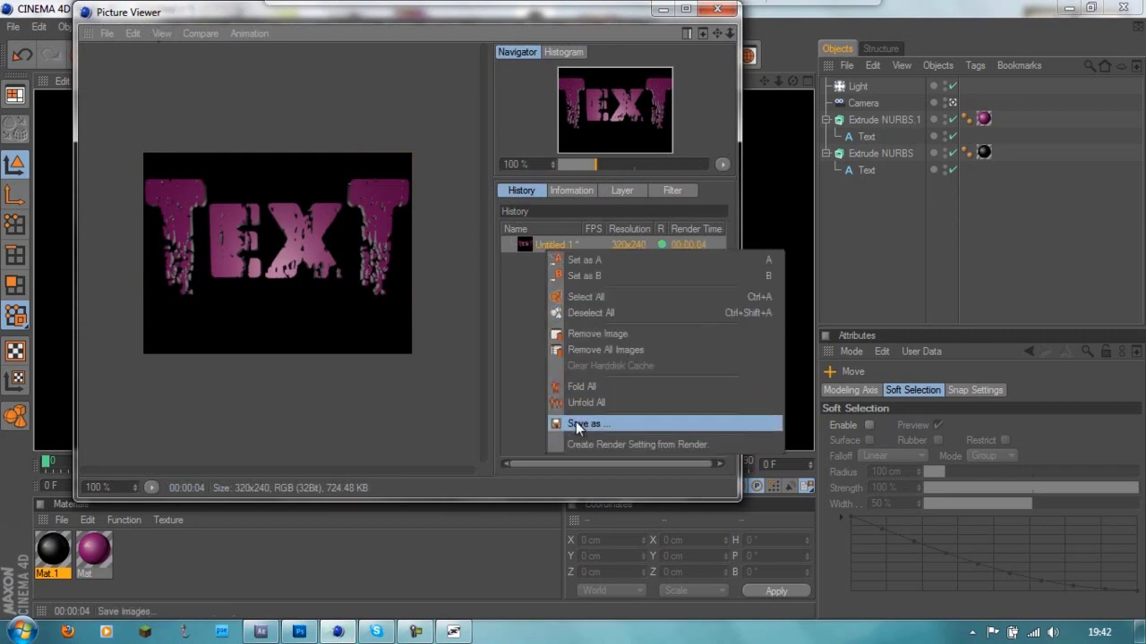
pyautogui.click(576, 421)
pyautogui.click(535, 569)
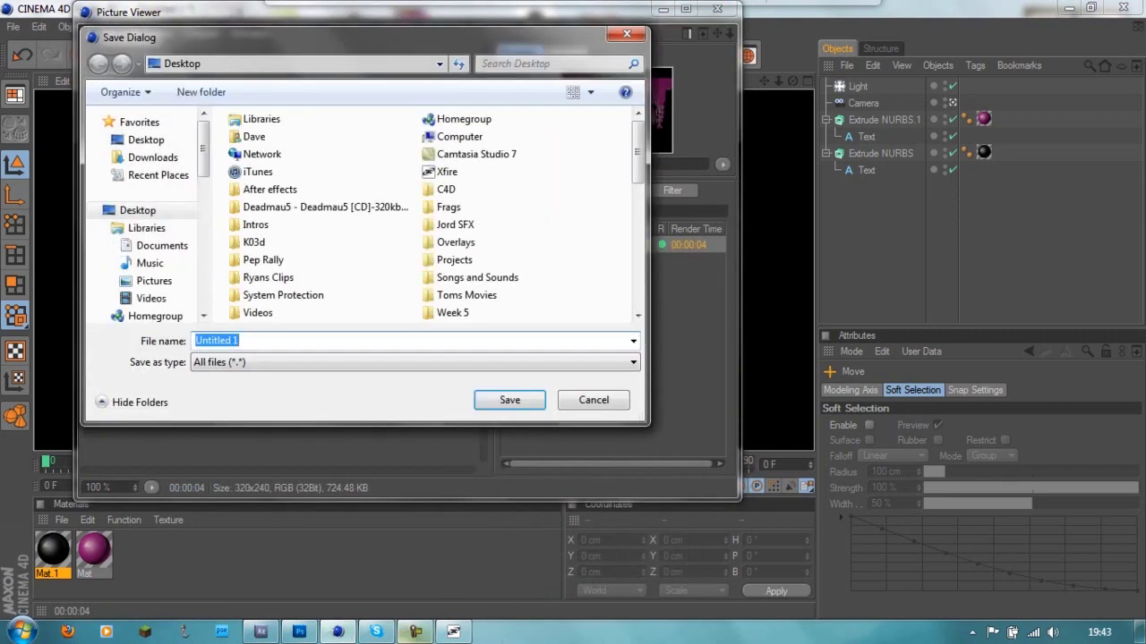
pyautogui.write('alien')
pyautogui.press('Return')
pyautogui.press('super+d')
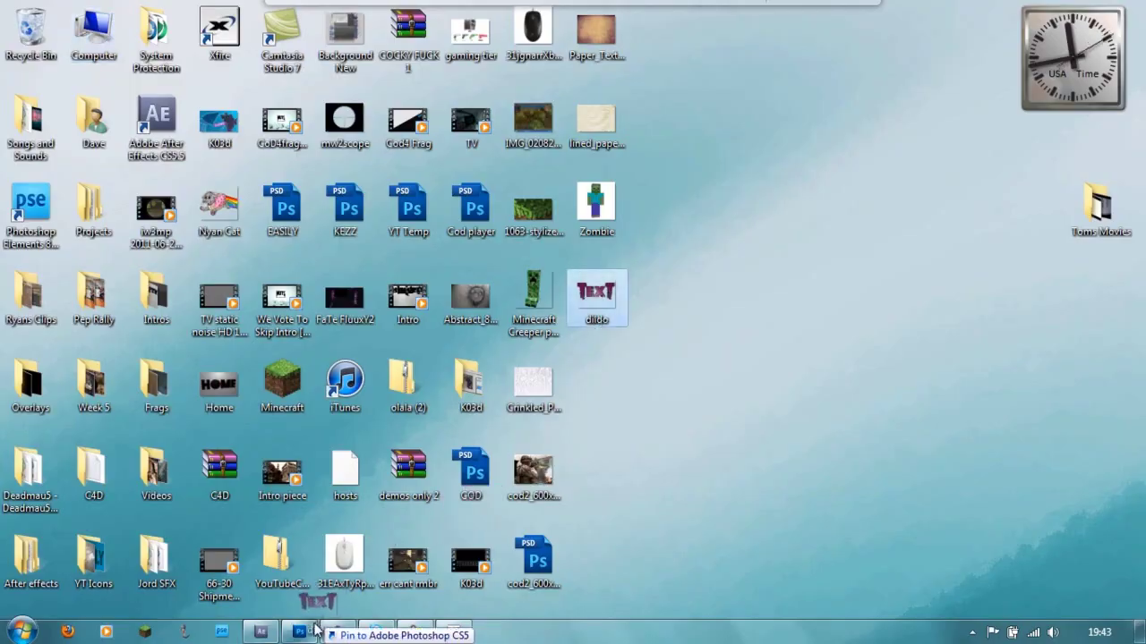
# Place the saved TEXT PNG on the Photoshop canvas, tilted beside the soldier, then return to Cinema 4D
pyautogui.moveTo(596, 299)
pyautogui.mouseDown()
pyautogui.moveTo(483, 338)
pyautogui.moveTo(577, 307)
pyautogui.mouseUp()
pyautogui.moveTo(592, 220); pyautogui.dragTo(654, 298)
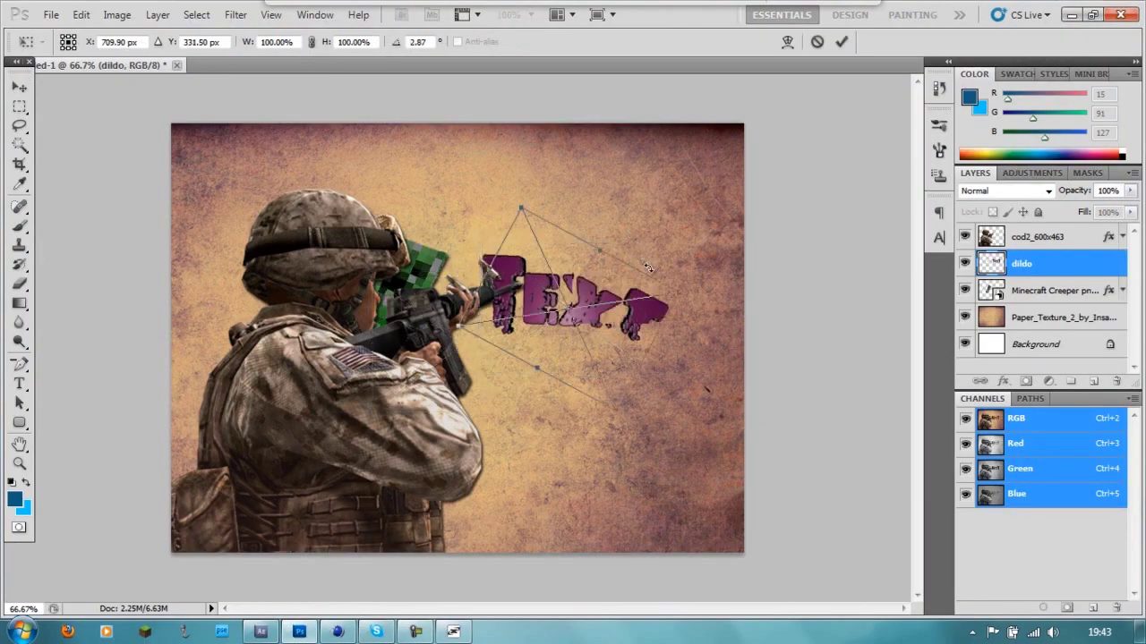
pyautogui.click(841, 41)
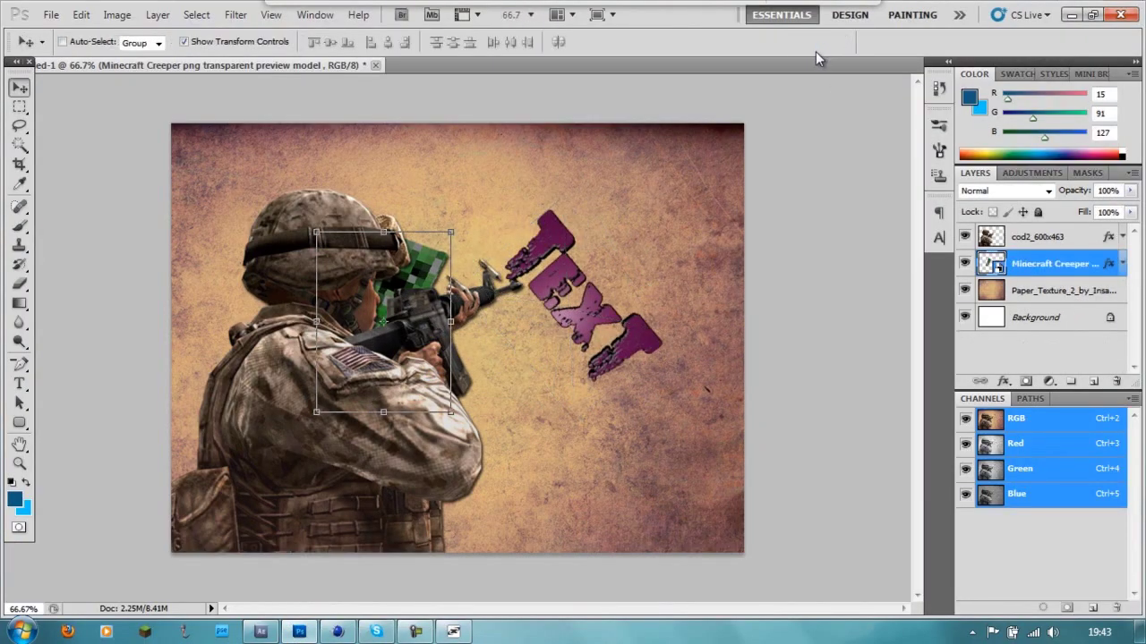
pyautogui.press('super+d')
pyautogui.press('super+d')
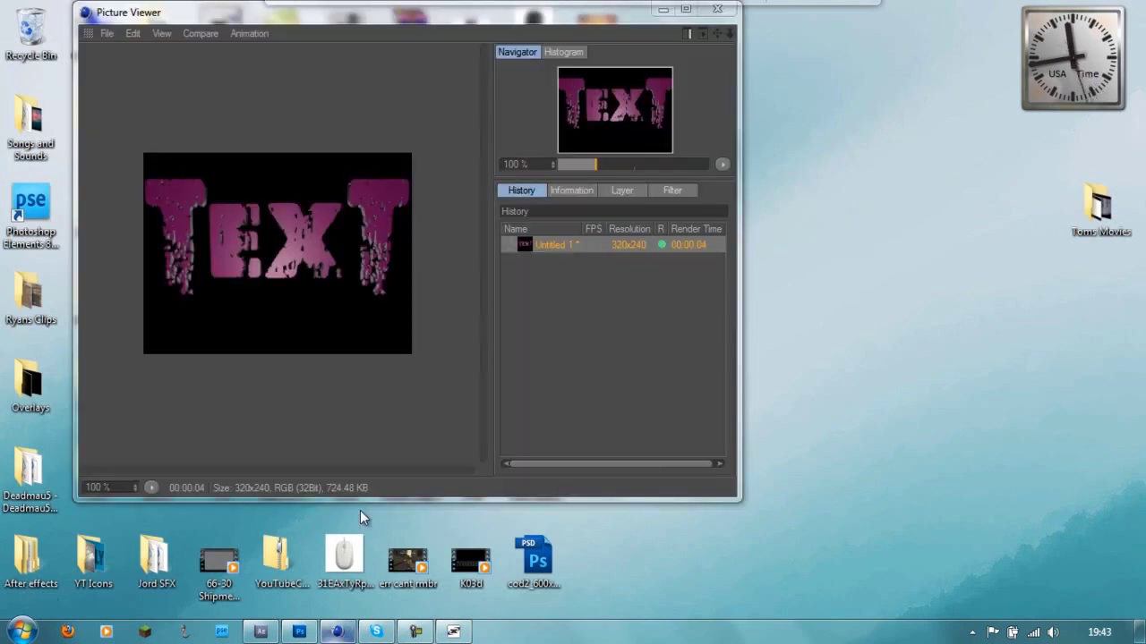
pyautogui.click(880, 117)
pyautogui.click(867, 136)
# Change both extruded Text objects' wording from TEXT to 'I EDIZ X'
pyautogui.doubleClick(860, 425)
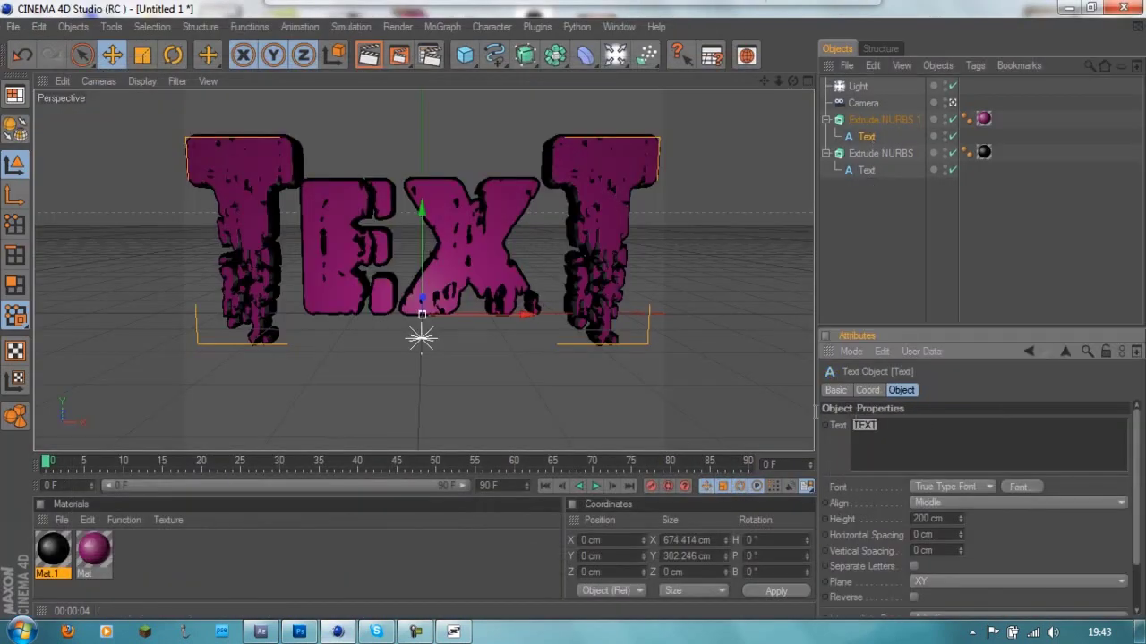
pyautogui.write('I ELO')
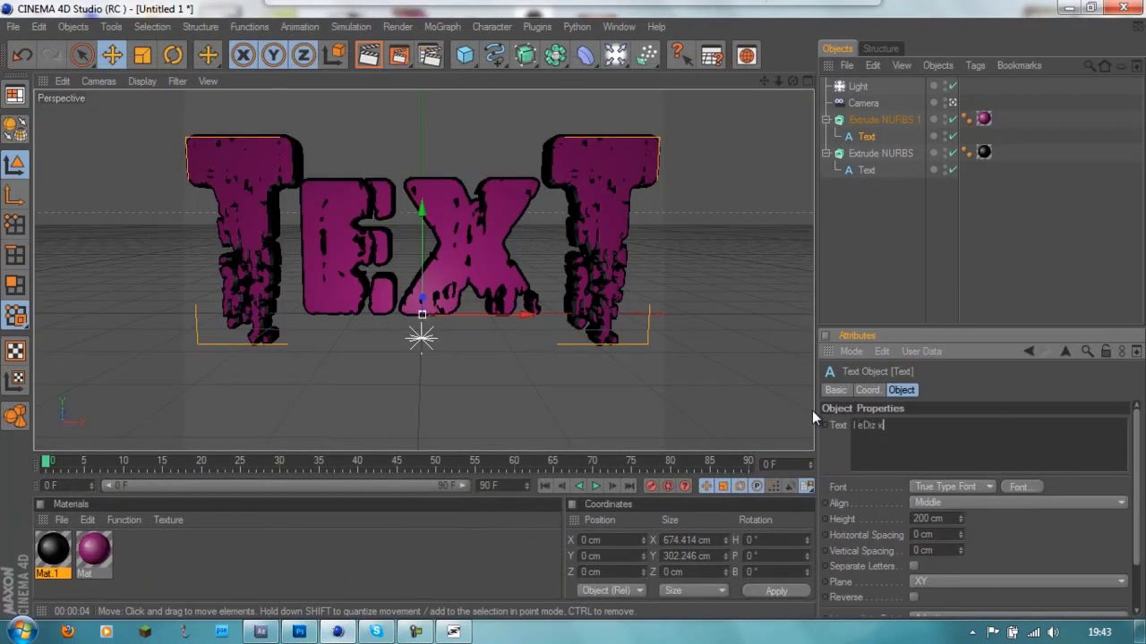
pyautogui.click(851, 161)
pyautogui.click(866, 136)
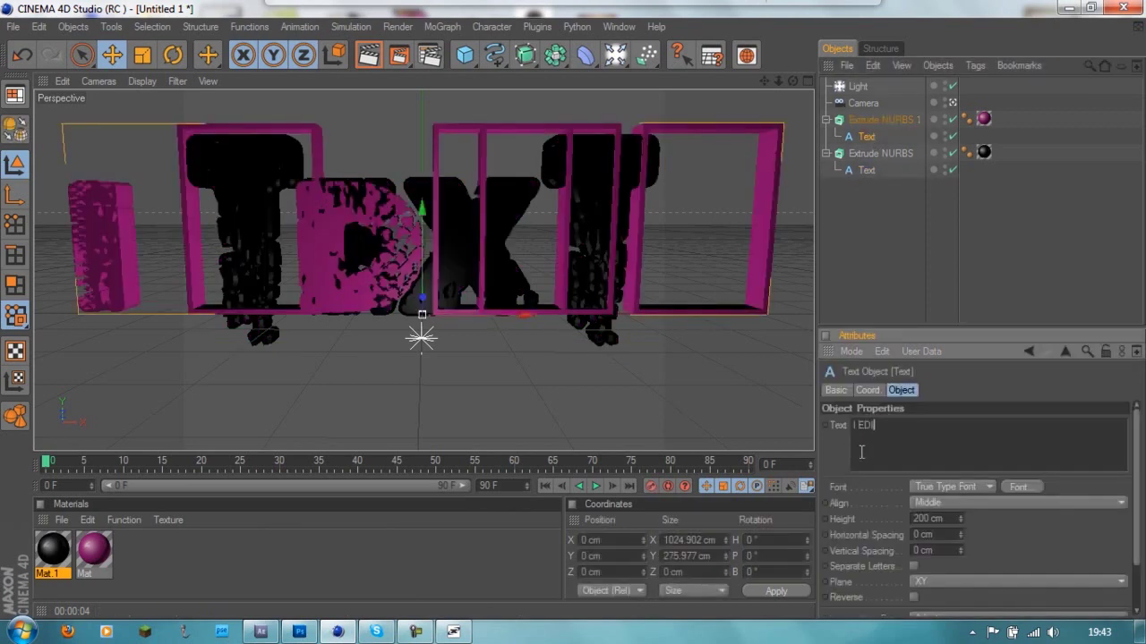
pyautogui.click(938, 277)
pyautogui.click(866, 170)
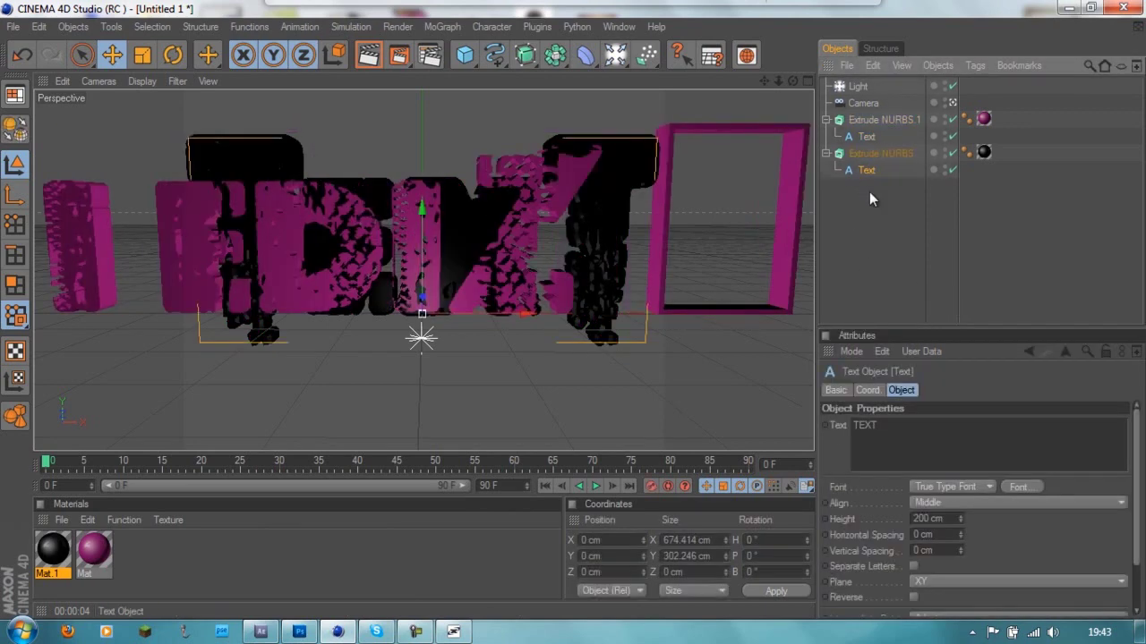
pyautogui.doubleClick(903, 433)
pyautogui.write('x')
pyautogui.click(867, 137)
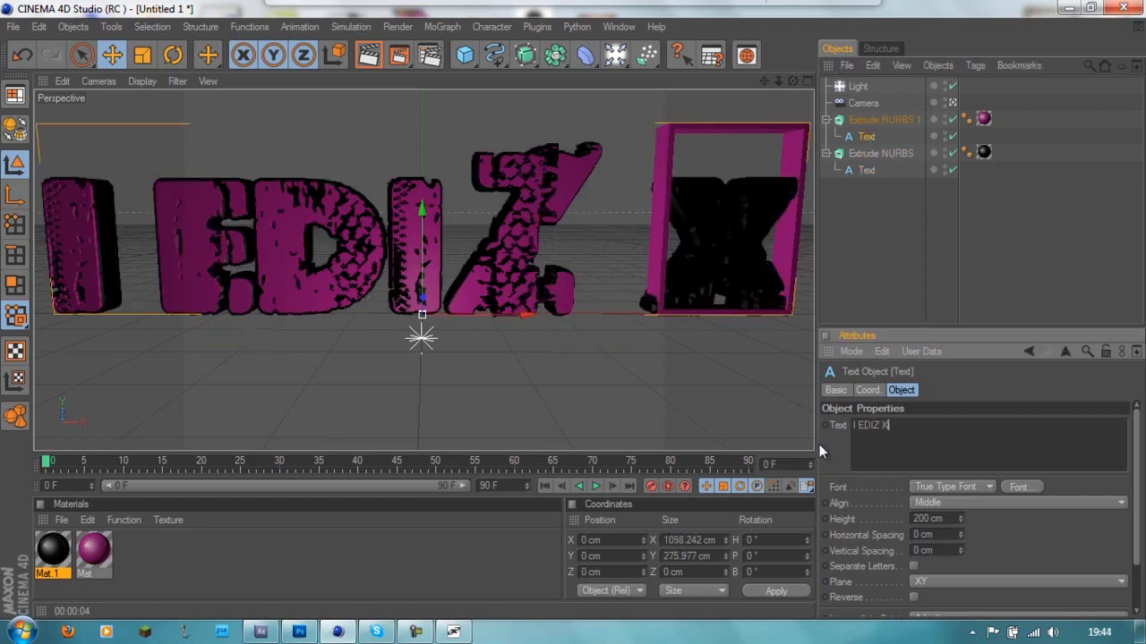
pyautogui.click(805, 332)
pyautogui.scroll(-2, 421, 320)
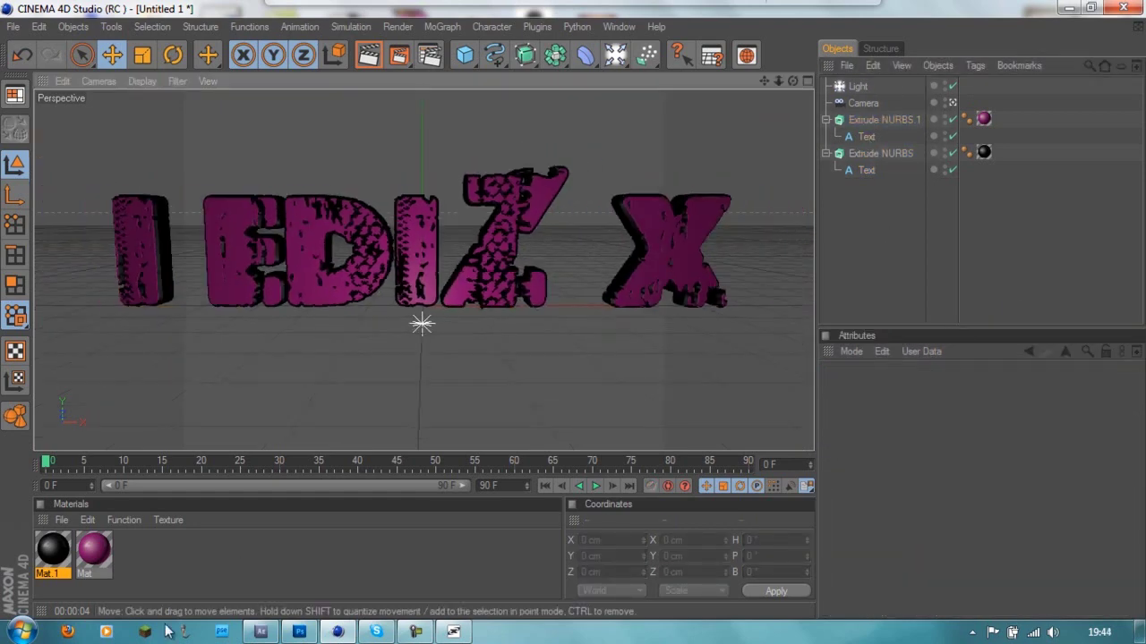
# Add an area light, Light.1, and raise it about 507 cm above the title
pyautogui.click(863, 103)
pyautogui.scroll(-2, 414, 315)
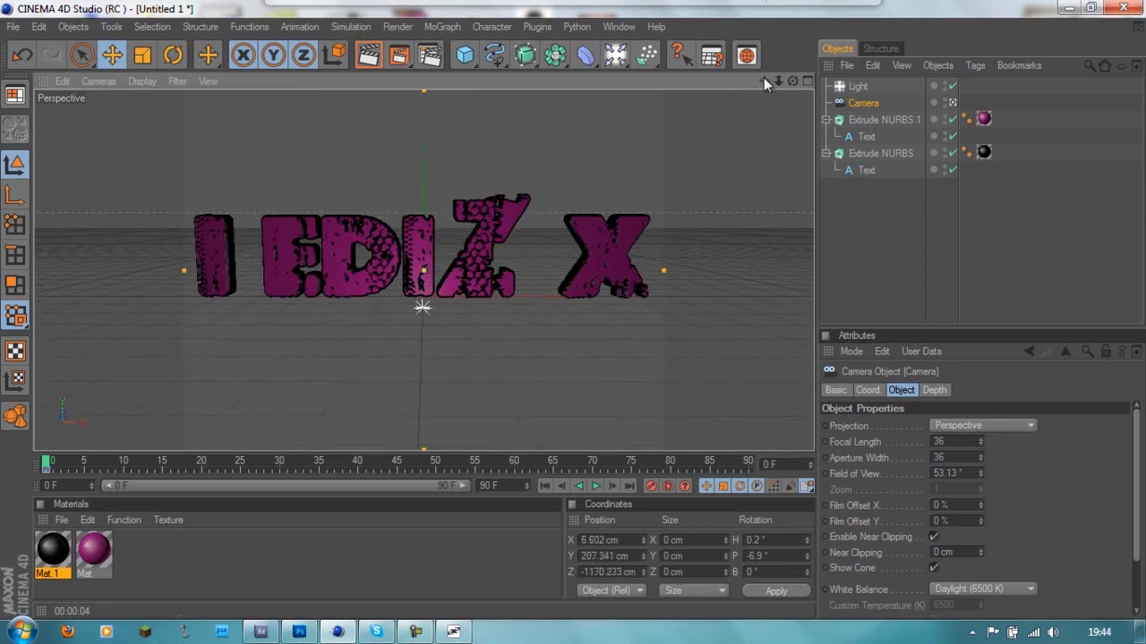
pyautogui.click(857, 87)
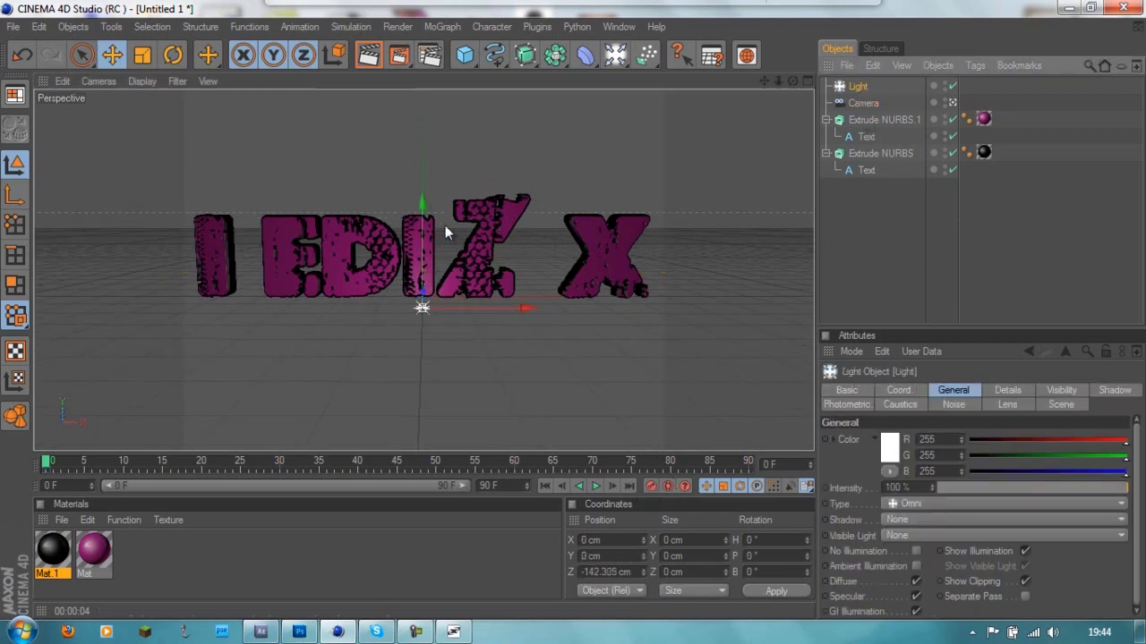
pyautogui.moveTo(614, 54); pyautogui.dragTo(676, 146)
pyautogui.click(675, 134)
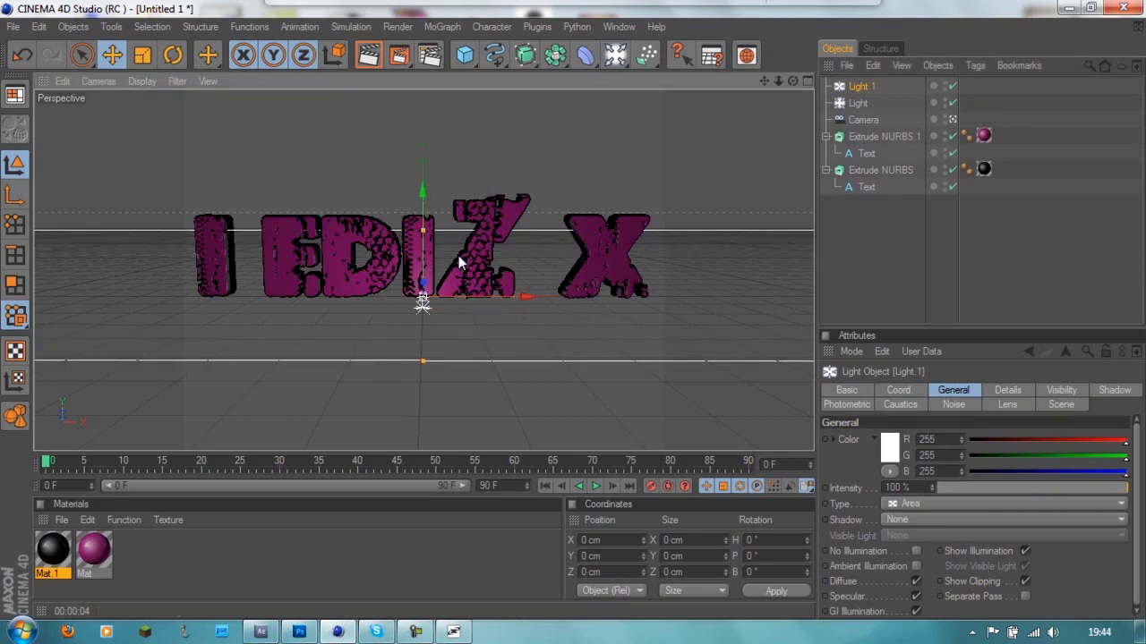
pyautogui.moveTo(421, 287); pyautogui.dragTo(575, 250)
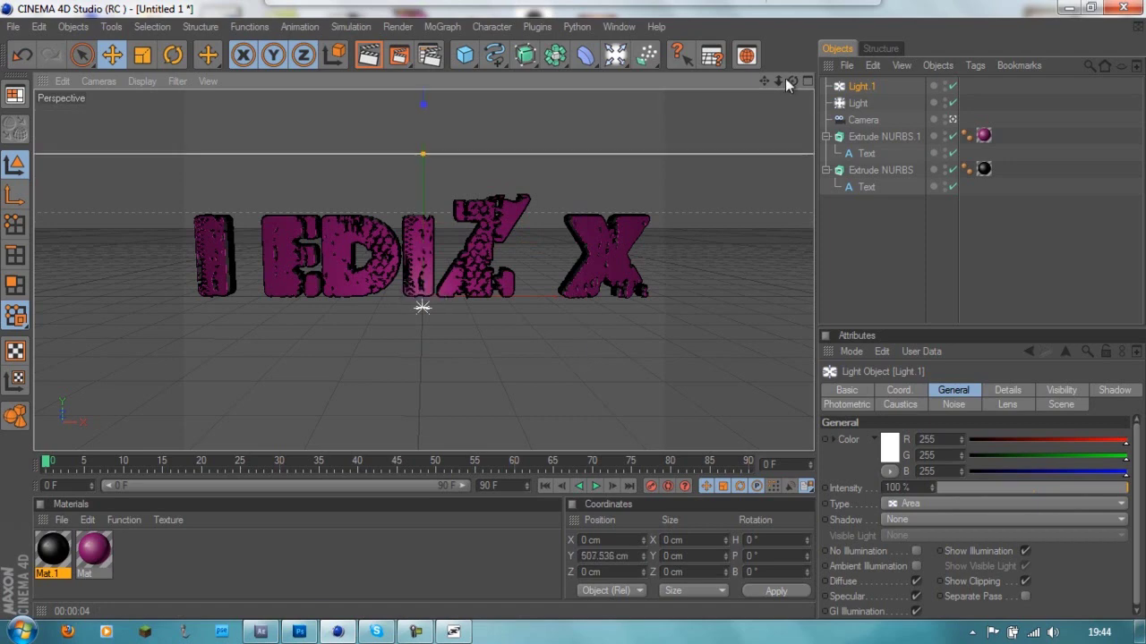
# Tilt the area light about 49° down toward the text and preview-render
pyautogui.click(828, 119)
pyautogui.click(861, 86)
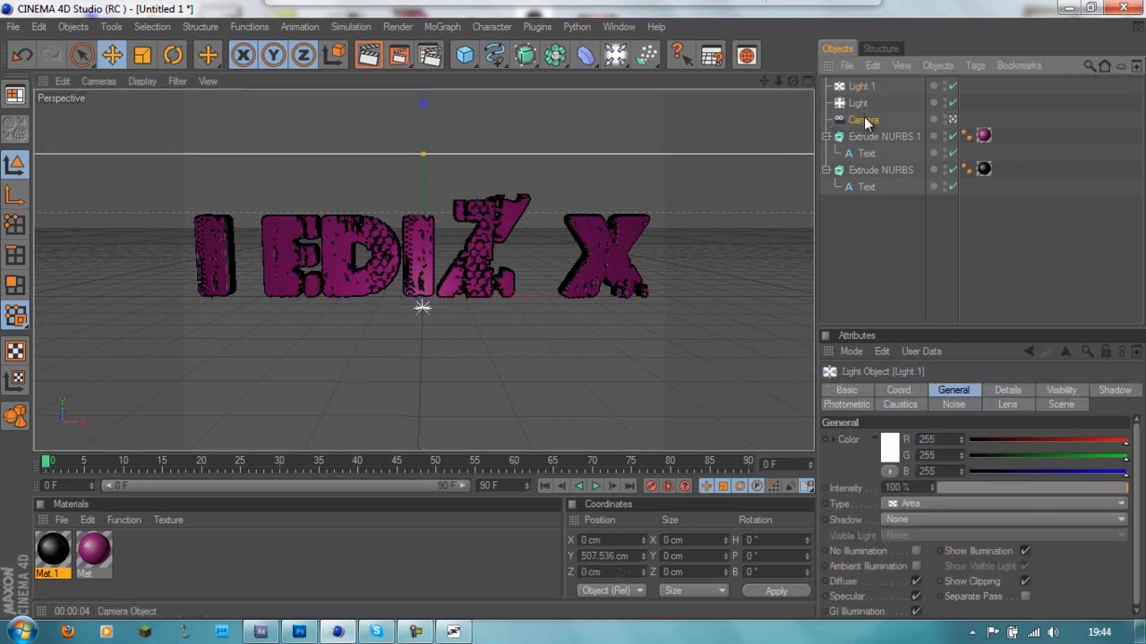
pyautogui.moveTo(503, 412)
pyautogui.mouseDown()
pyautogui.moveTo(566, 350)
pyautogui.moveTo(572, 310)
pyautogui.mouseUp()
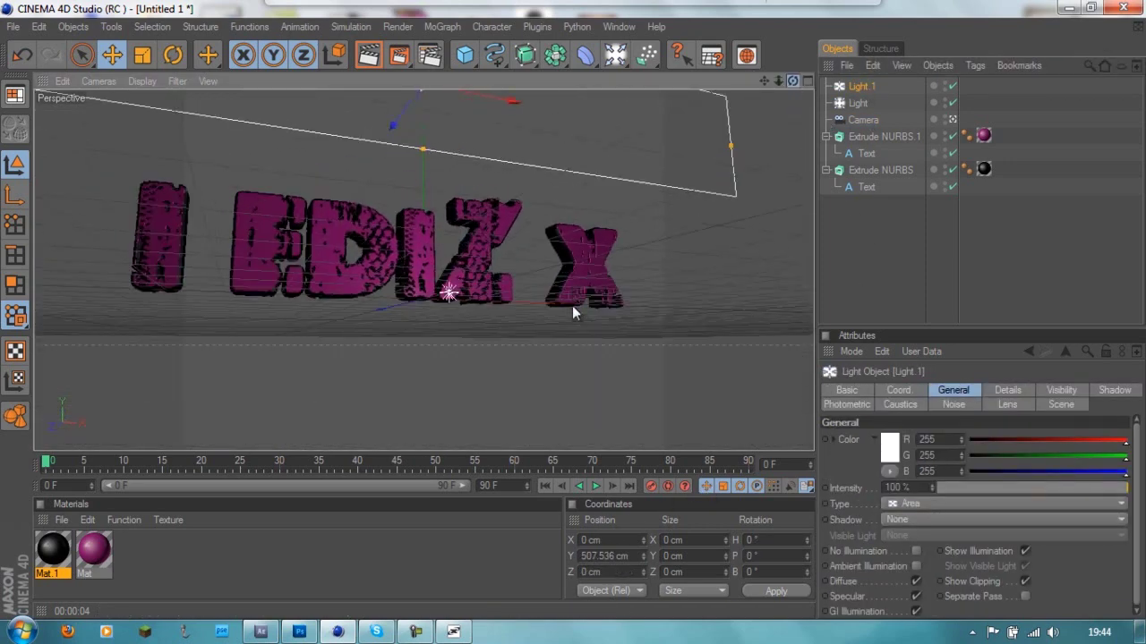
pyautogui.press('r')
pyautogui.moveTo(433, 143); pyautogui.dragTo(428, 210)
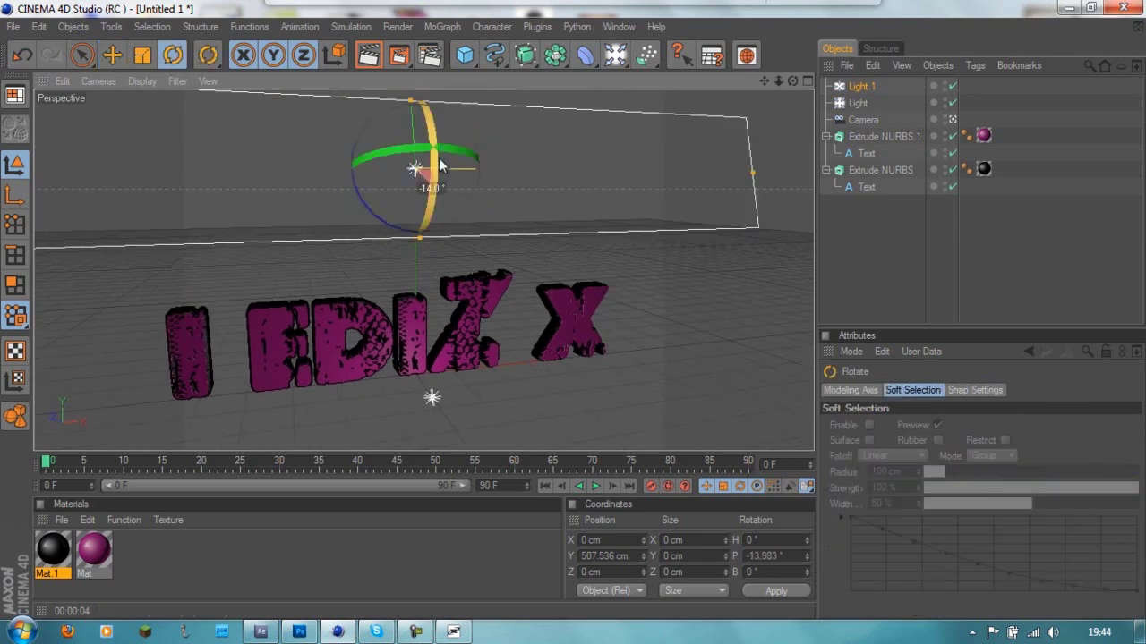
pyautogui.click(373, 61)
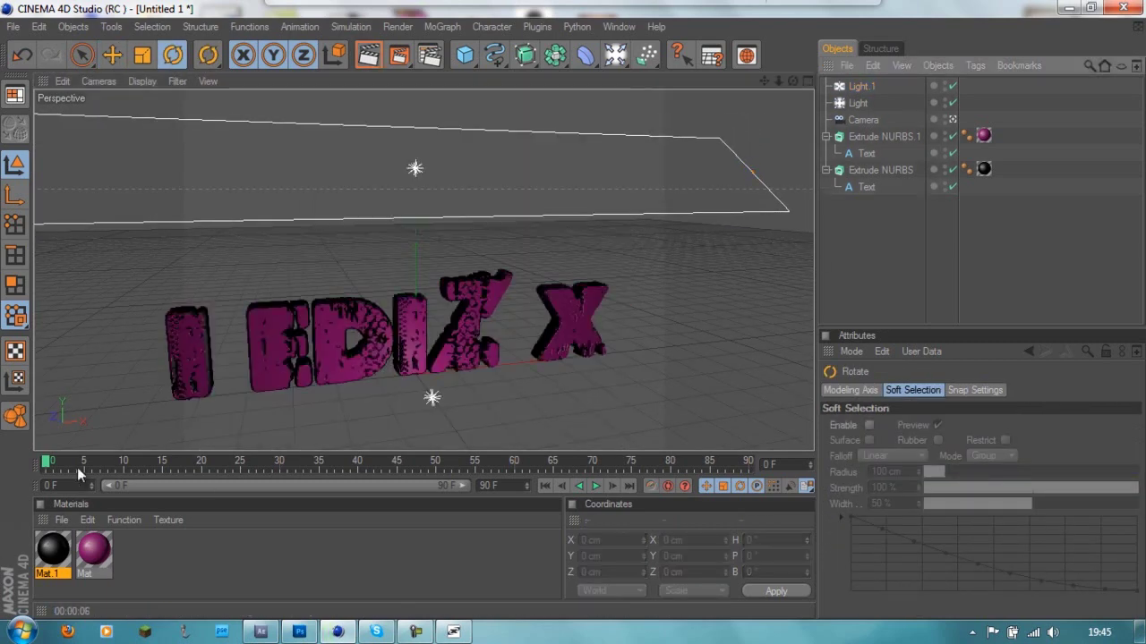
# Preview the title from another angle and recolour Mat.1 to a dark grey
pyautogui.doubleClick(53, 549)
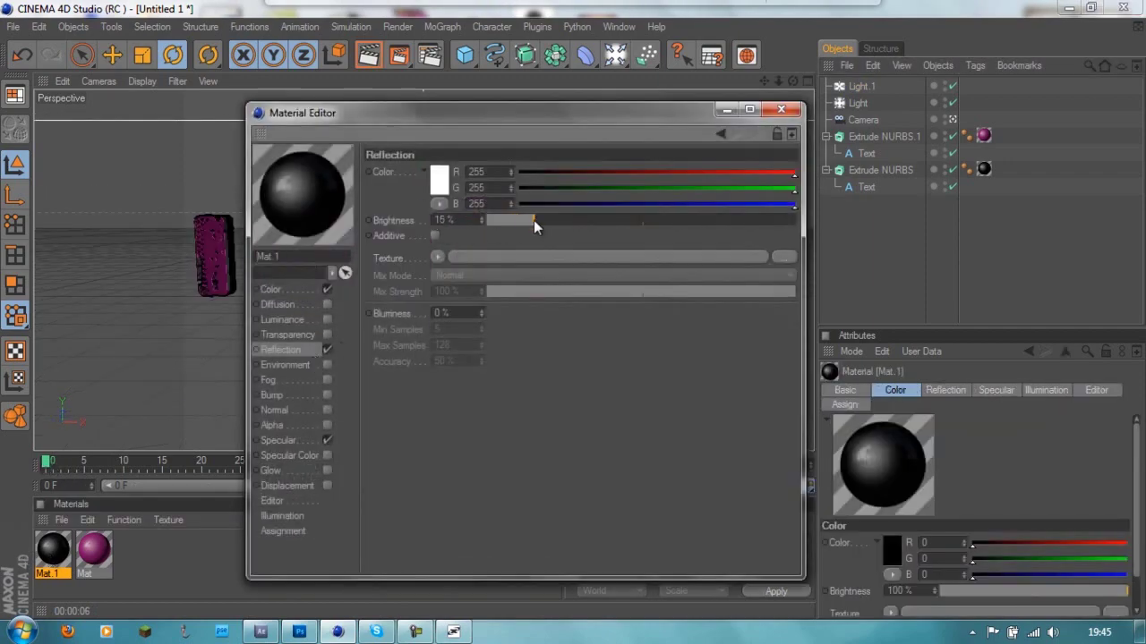
pyautogui.hotkey('ctrl', 'r')
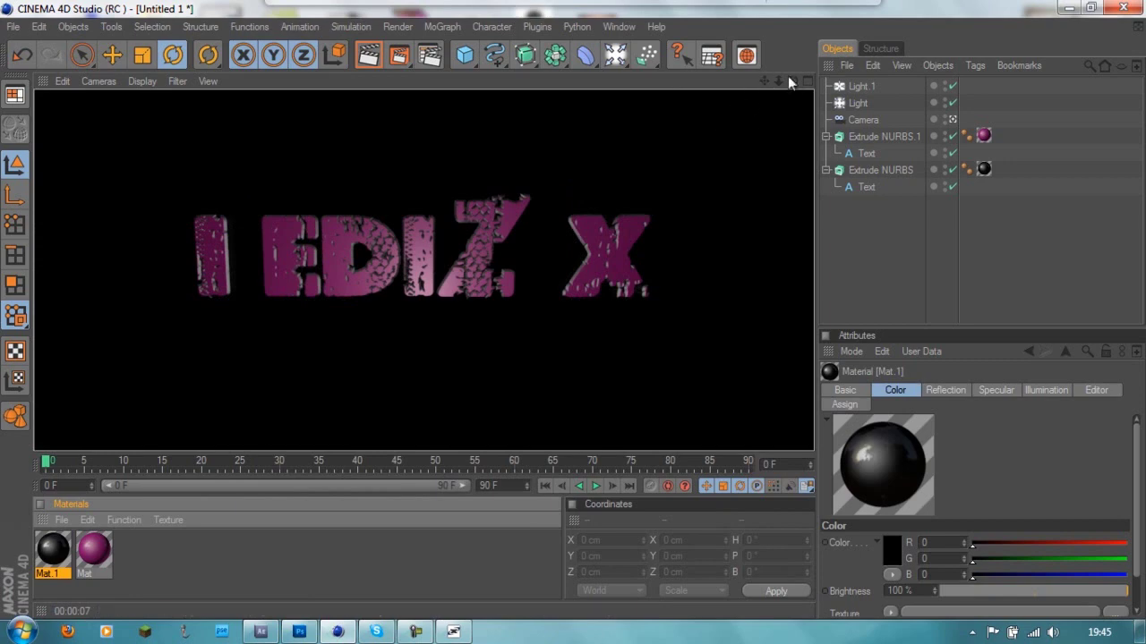
pyautogui.moveTo(787, 79)
pyautogui.mouseDown()
pyautogui.moveTo(574, 316)
pyautogui.moveTo(535, 324)
pyautogui.moveTo(579, 287)
pyautogui.moveTo(571, 314)
pyautogui.mouseUp()
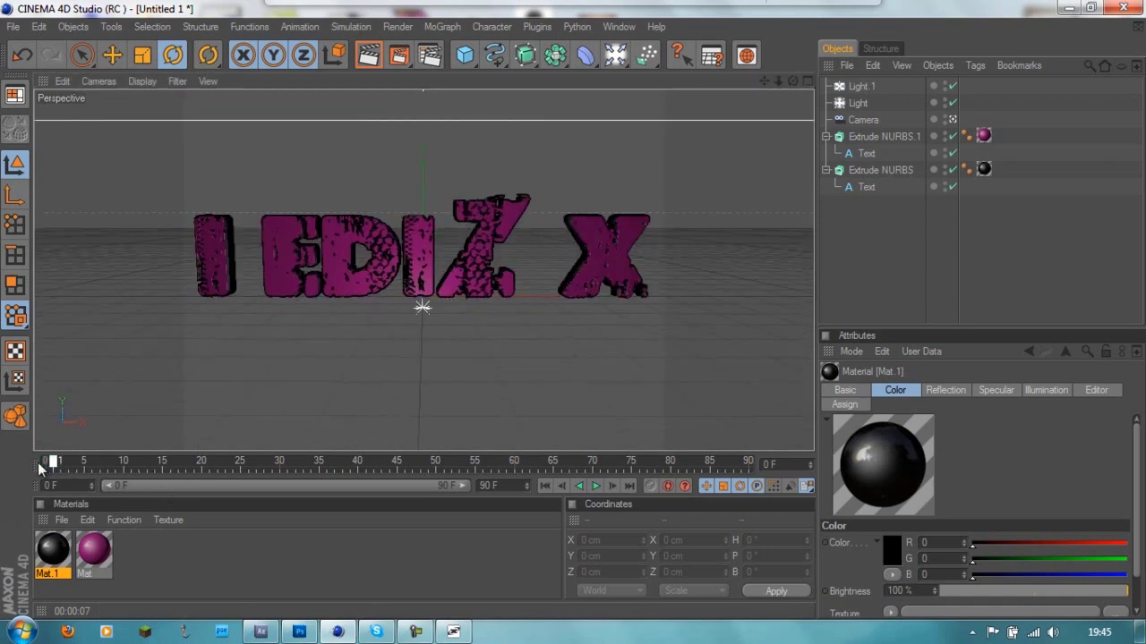
pyautogui.doubleClick(54, 548)
pyautogui.click(430, 190)
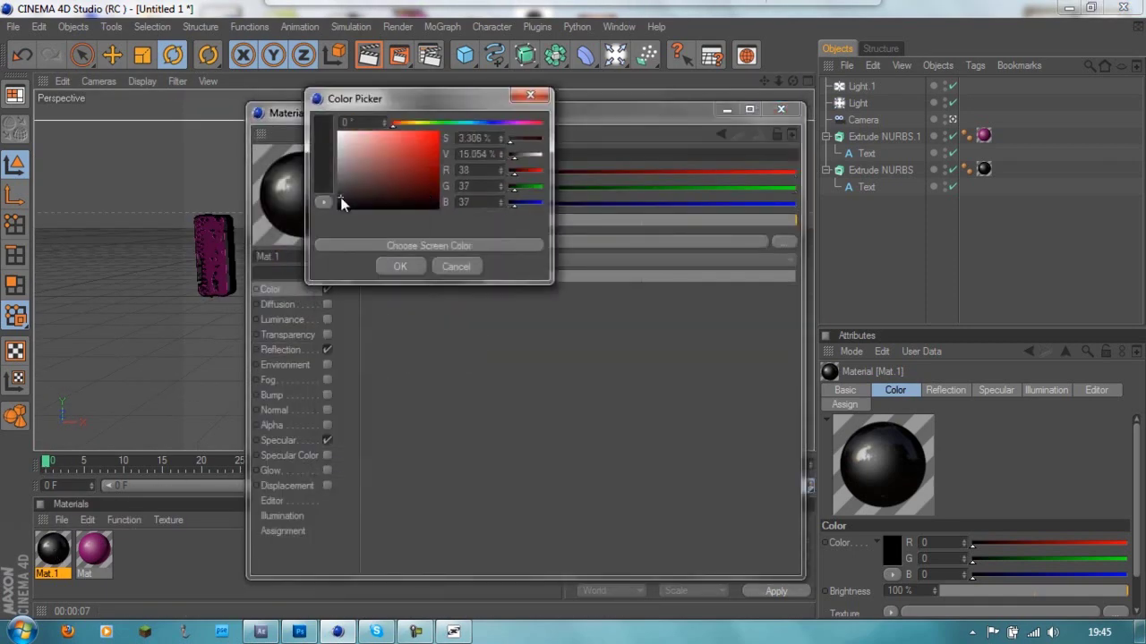
pyautogui.click(400, 266)
pyautogui.click(780, 108)
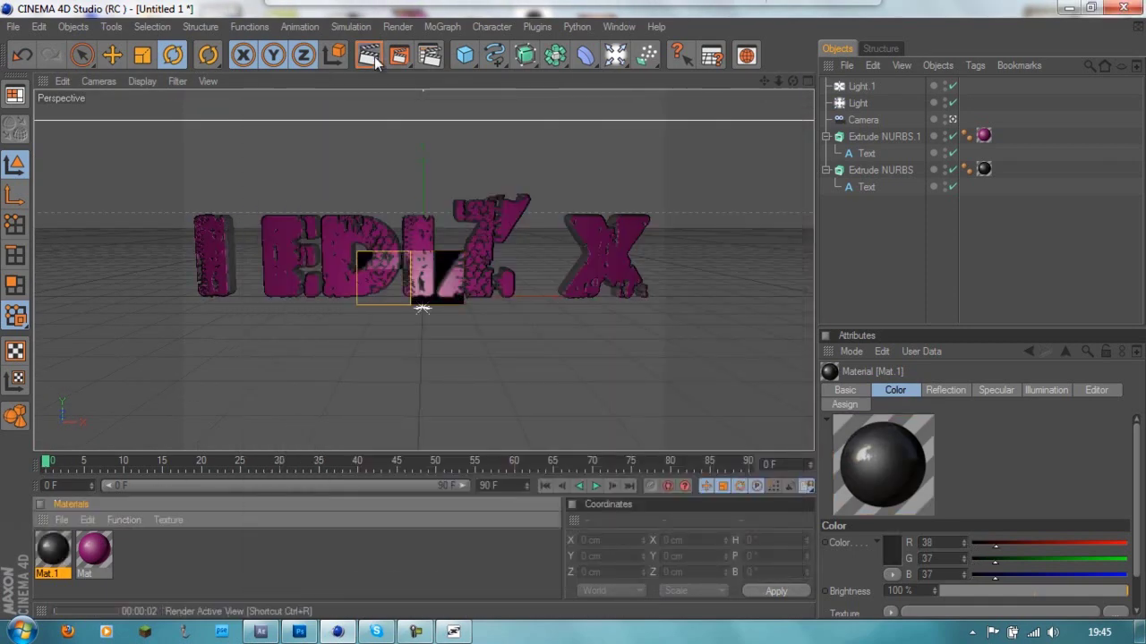
# Darken Mat.1 further to near-black grey R27 G25 B25
pyautogui.doubleClick(53, 548)
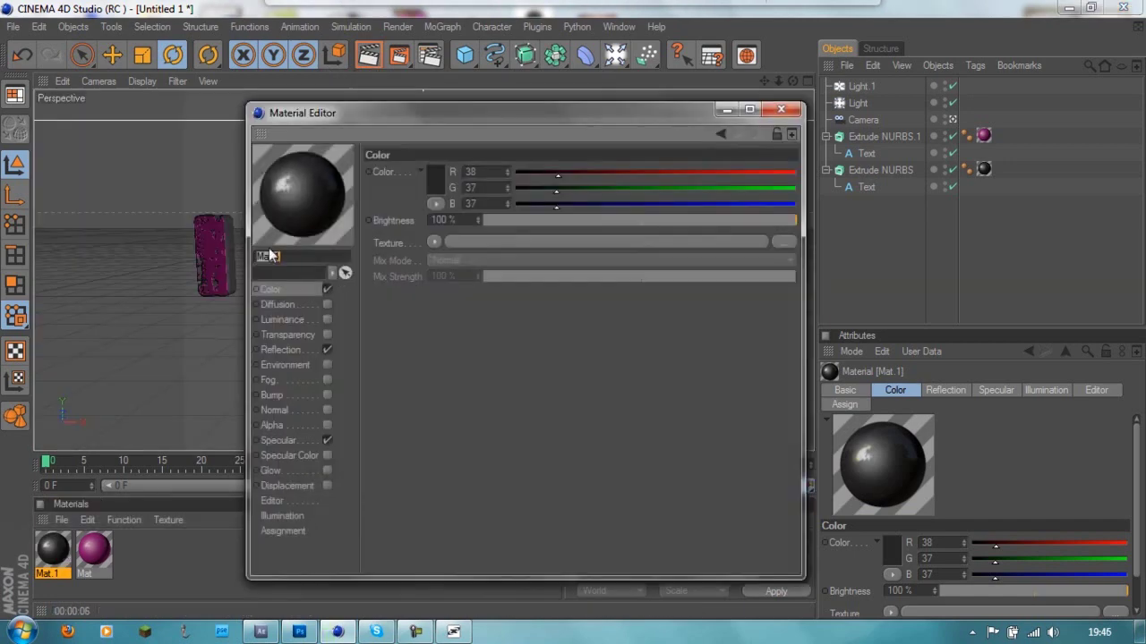
pyautogui.click(431, 189)
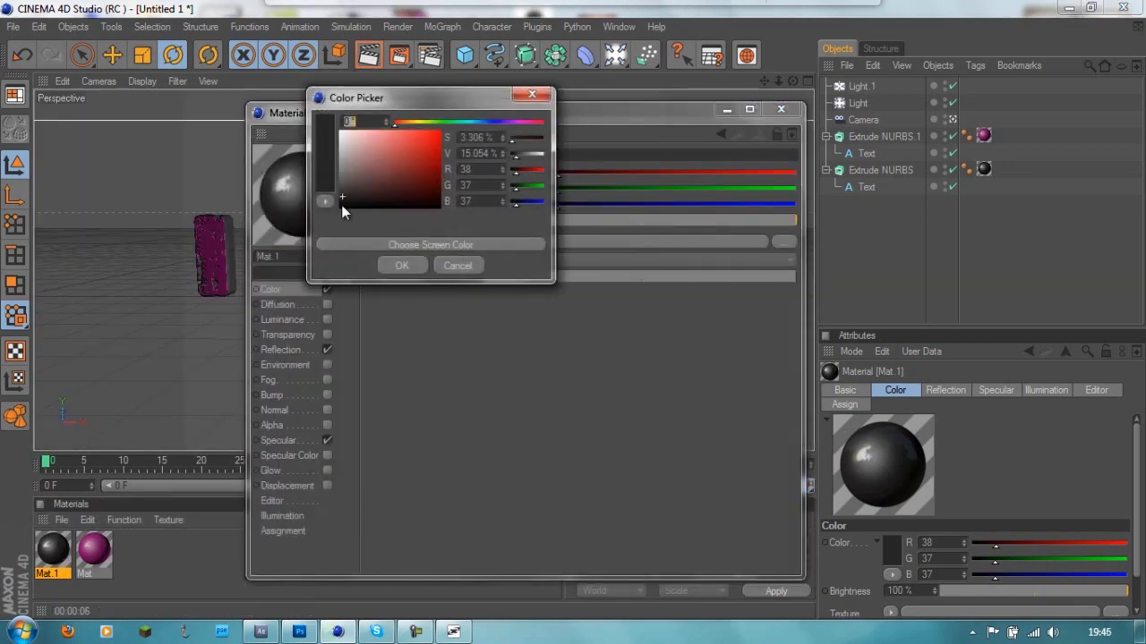
pyautogui.click(403, 265)
pyautogui.click(780, 108)
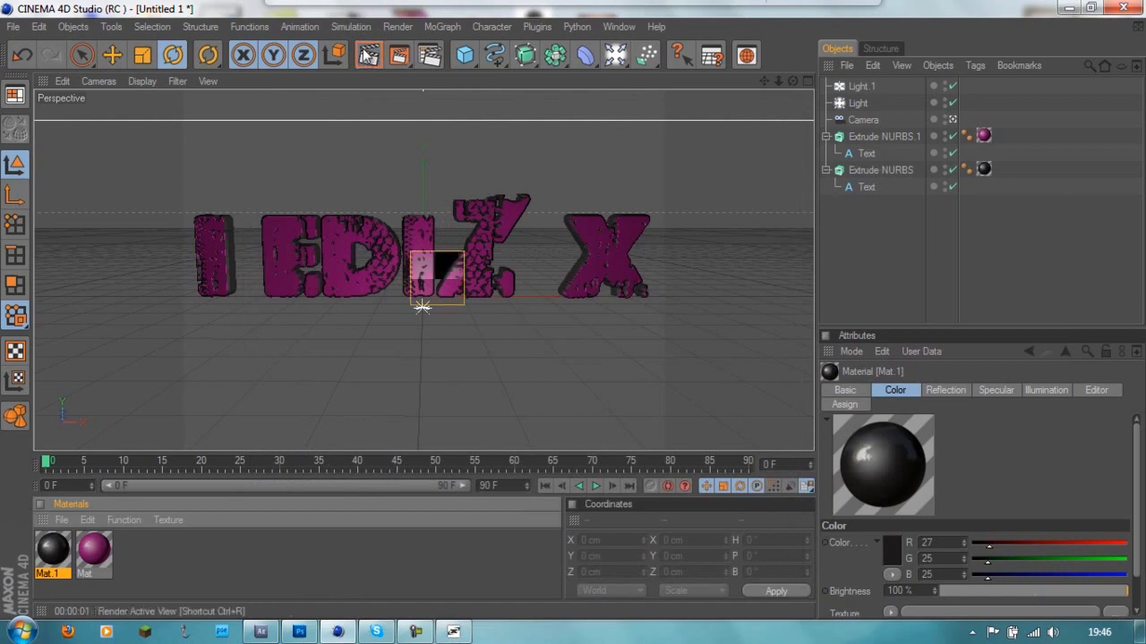
# Dim the main light to 88% intensity and tint it purple
pyautogui.click(858, 103)
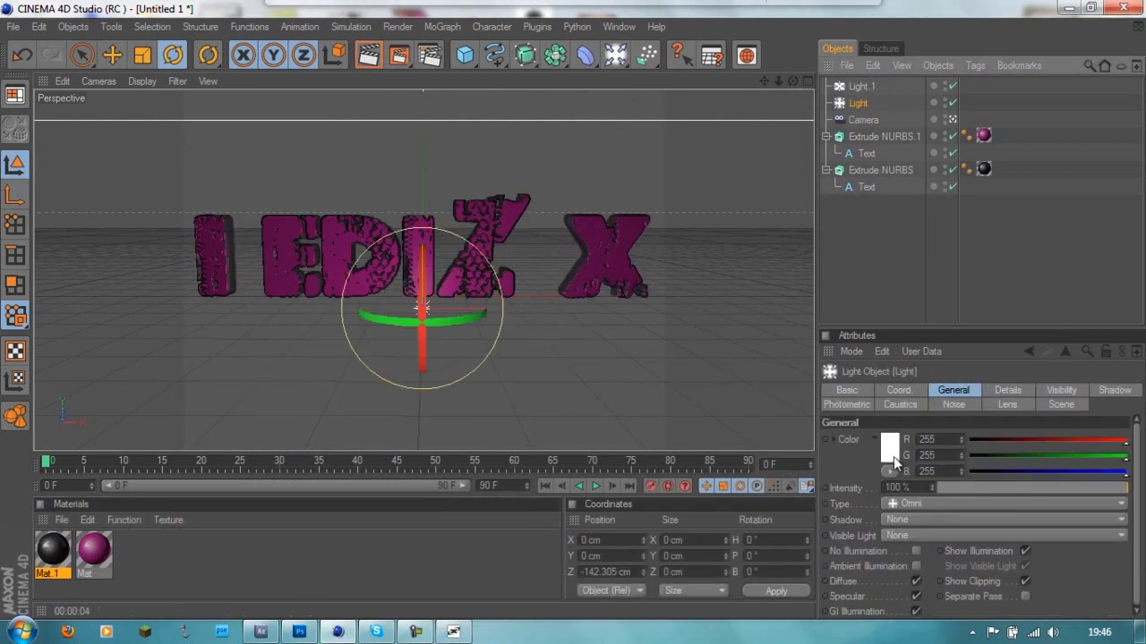
pyautogui.moveTo(964, 491); pyautogui.dragTo(1092, 494)
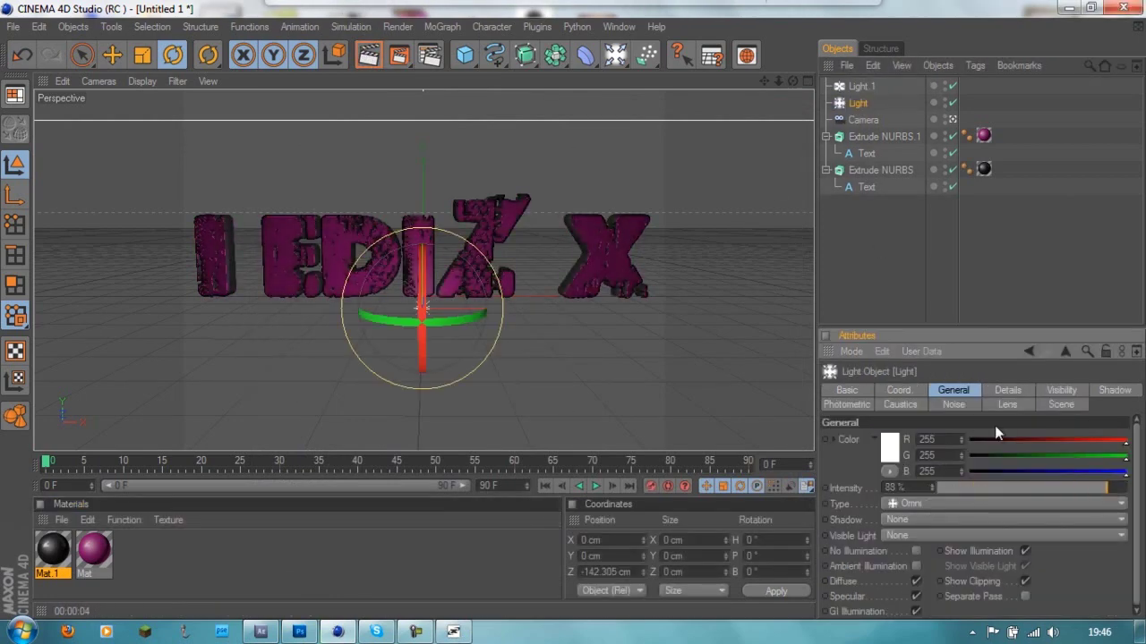
pyautogui.click(370, 59)
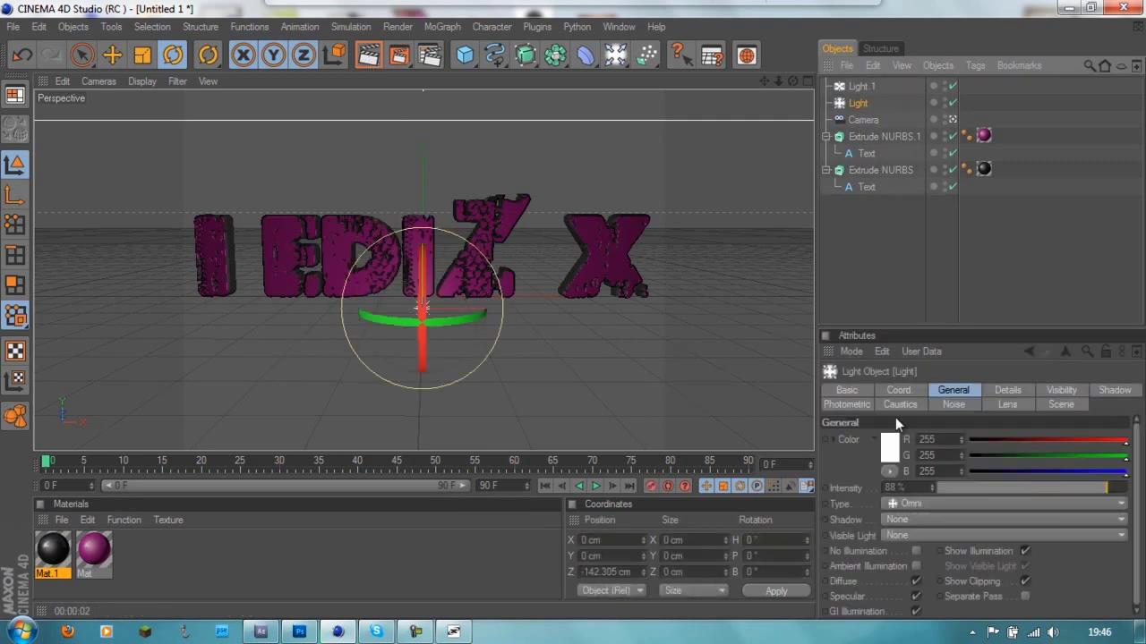
pyautogui.click(889, 445)
pyautogui.moveTo(980, 388); pyautogui.dragTo(949, 387)
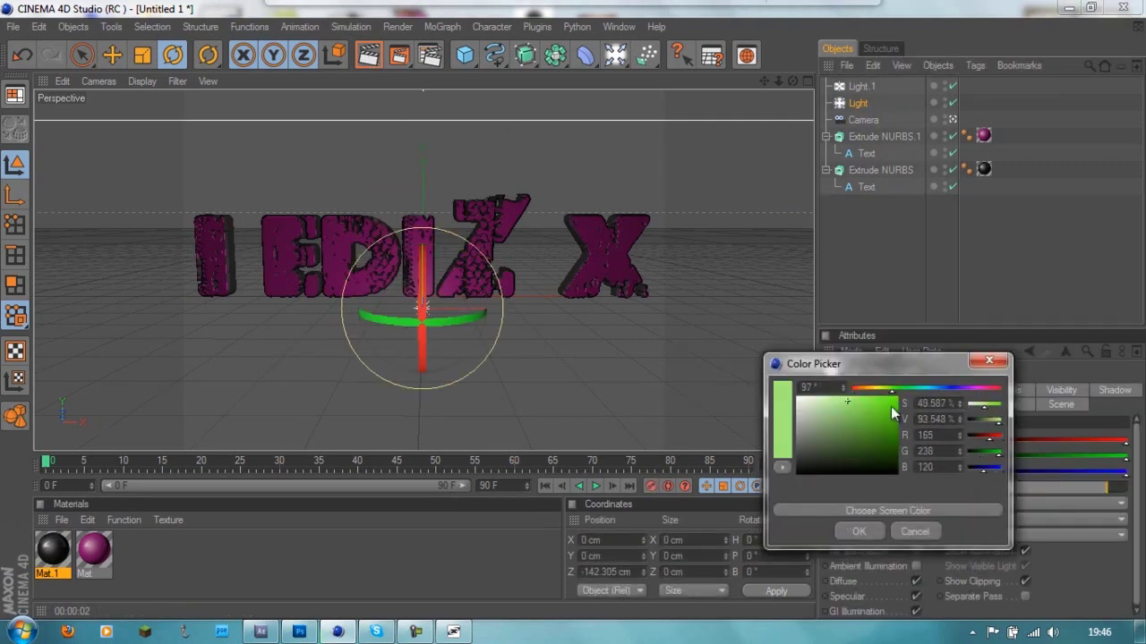
pyautogui.moveTo(852, 416); pyautogui.dragTo(894, 433)
pyautogui.click(858, 532)
# Render the title and save it as the PNG 'dildo', overwriting the existing file
pyautogui.click(401, 58)
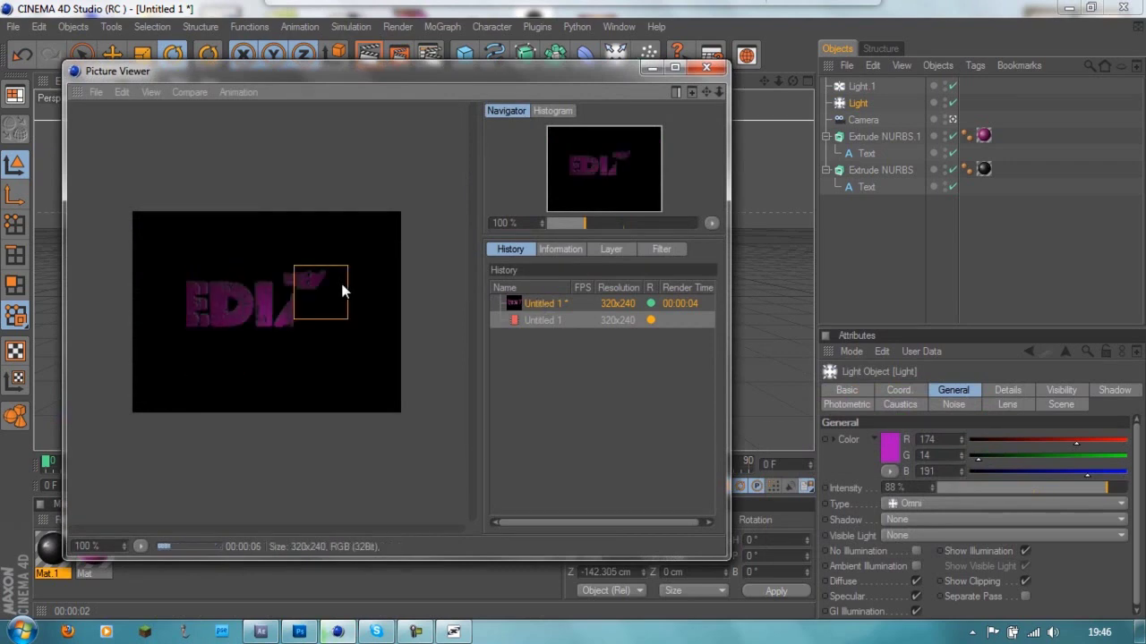
pyautogui.click(1140, 631)
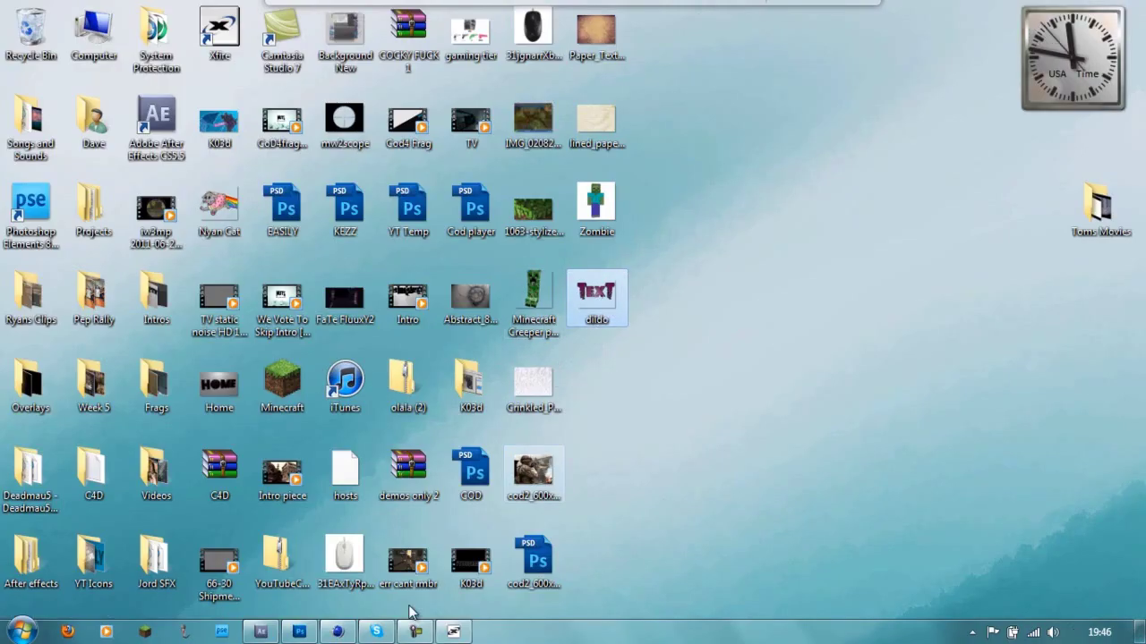
pyautogui.click(338, 631)
pyautogui.rightClick(544, 309)
pyautogui.click(583, 442)
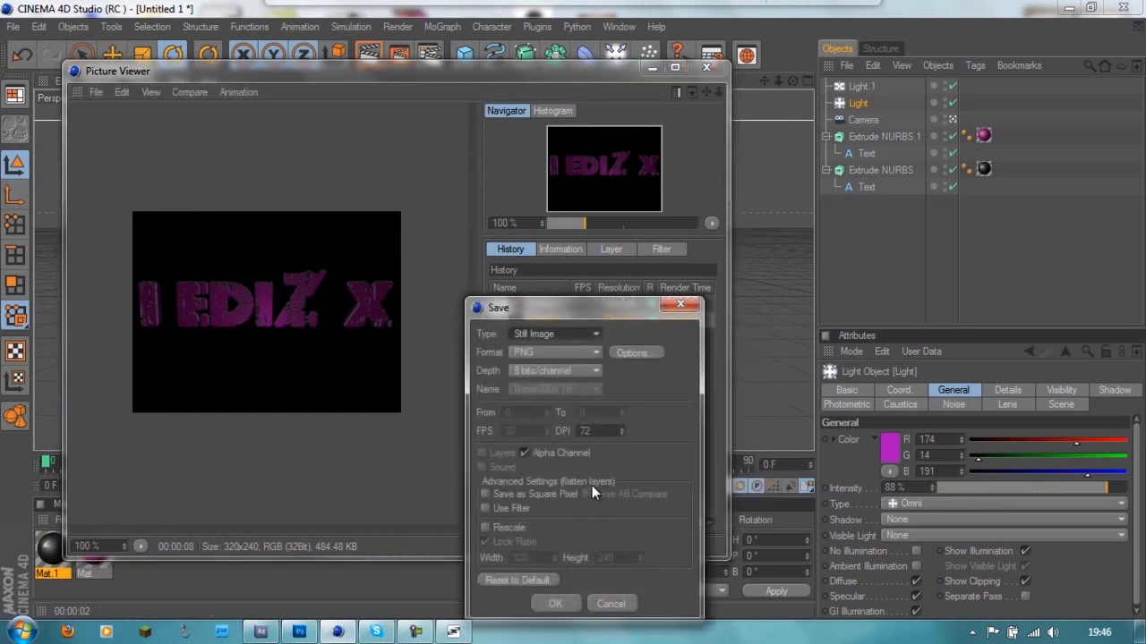
pyautogui.click(554, 604)
pyautogui.write('dil')
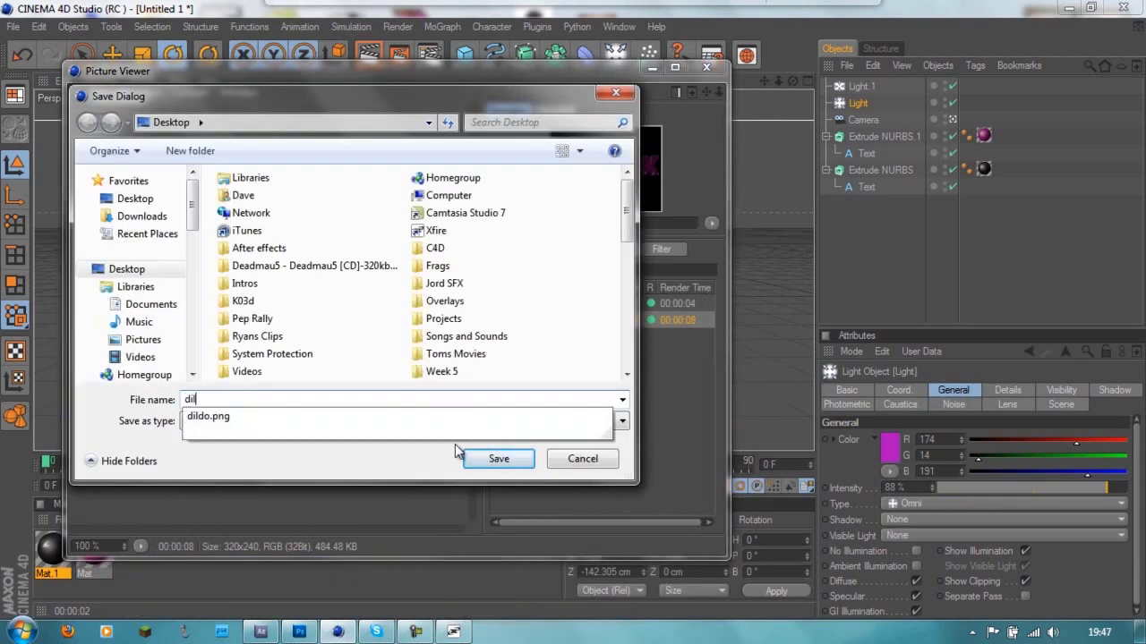
pyautogui.write('do')
pyautogui.press('Return')
pyautogui.click(582, 383)
# Place the saved title image into Photoshop, enlarged and tilted
pyautogui.press('super+d')
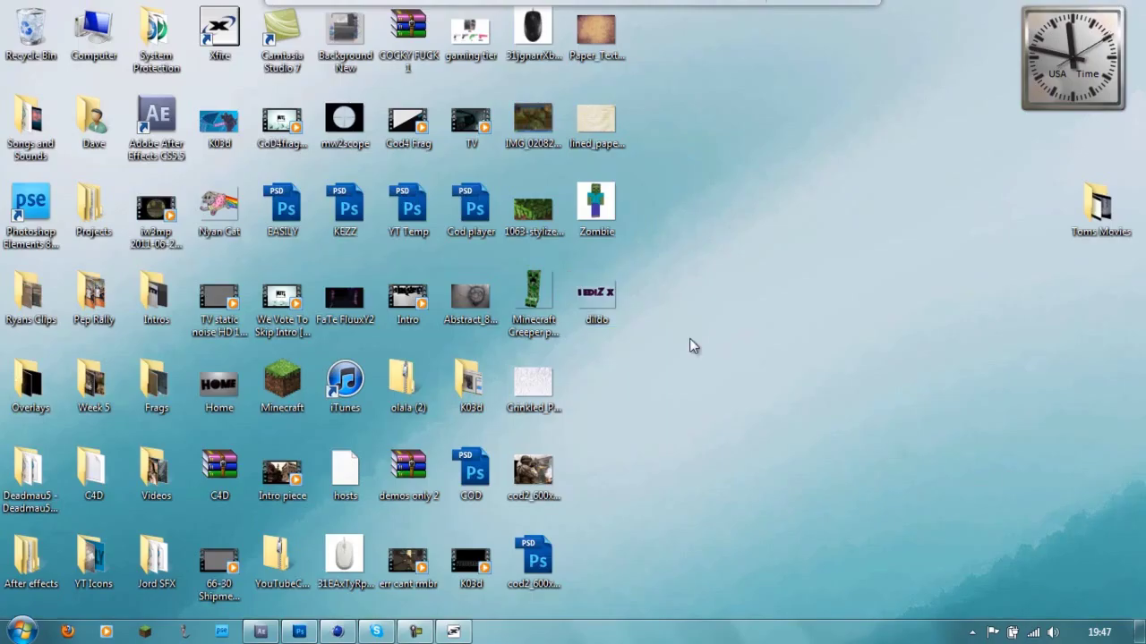
pyautogui.moveTo(597, 295)
pyautogui.mouseDown()
pyautogui.moveTo(308, 609)
pyautogui.moveTo(535, 309)
pyautogui.moveTo(661, 284)
pyautogui.mouseUp()
pyautogui.moveTo(687, 231)
pyautogui.mouseDown()
pyautogui.moveTo(733, 351)
pyautogui.moveTo(689, 369)
pyautogui.moveTo(801, 465)
pyautogui.moveTo(858, 492)
pyautogui.mouseUp()
pyautogui.moveTo(716, 353)
pyautogui.mouseDown()
pyautogui.moveTo(633, 335)
pyautogui.moveTo(650, 338)
pyautogui.mouseUp()
pyautogui.click(843, 42)
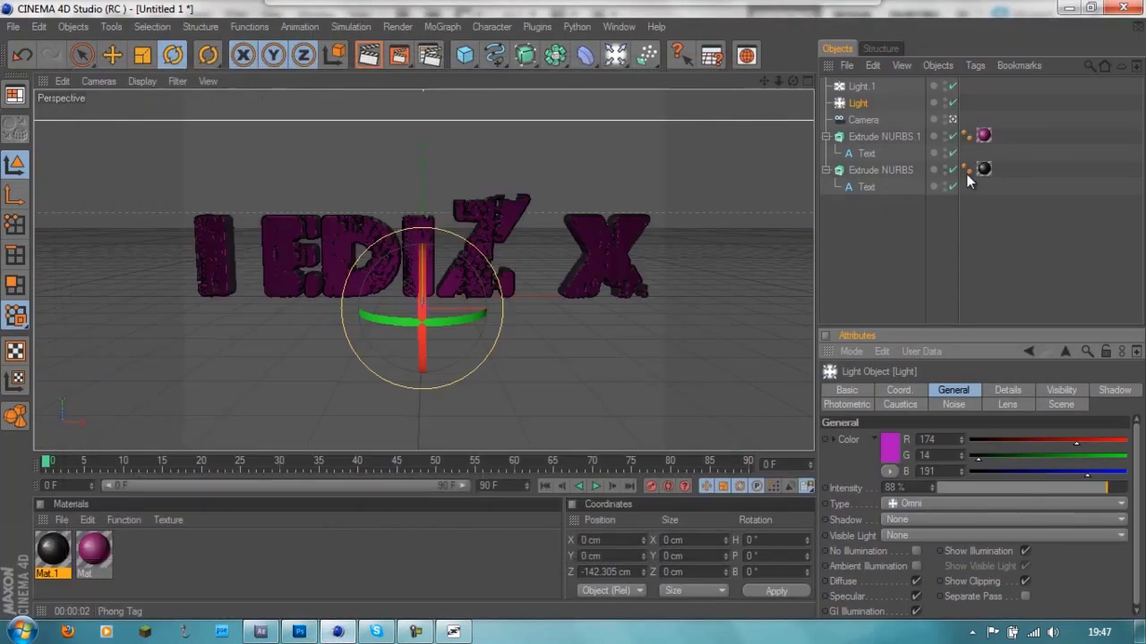
# Change the dark material's colour to near-black
pyautogui.doubleClick(982, 169)
pyautogui.click(439, 181)
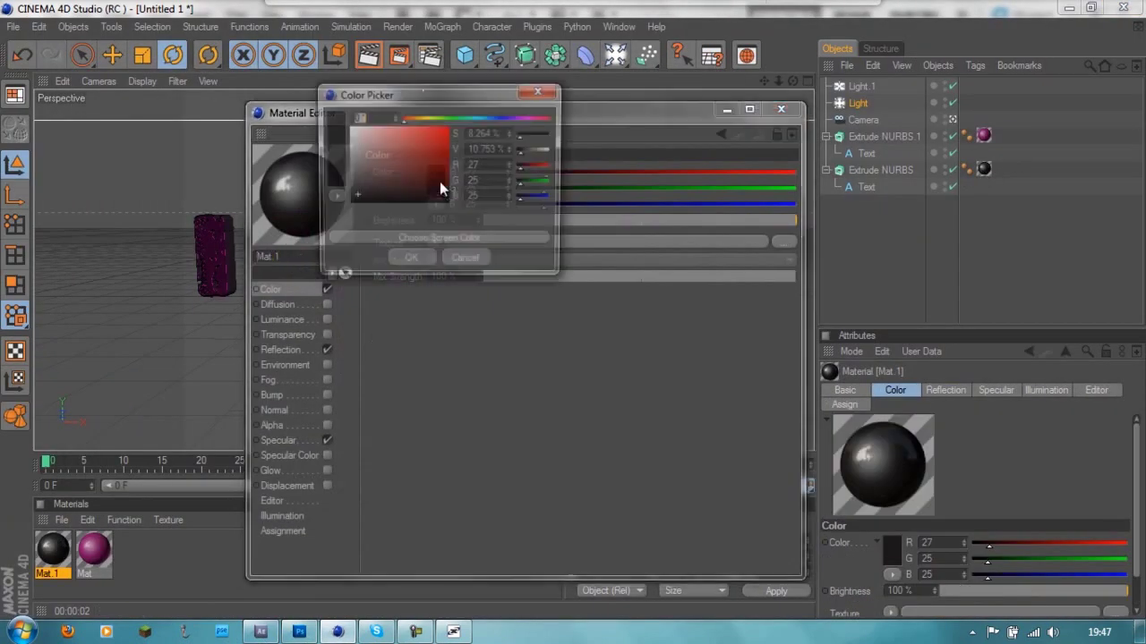
pyautogui.click(350, 202)
pyautogui.click(410, 262)
pyautogui.click(780, 108)
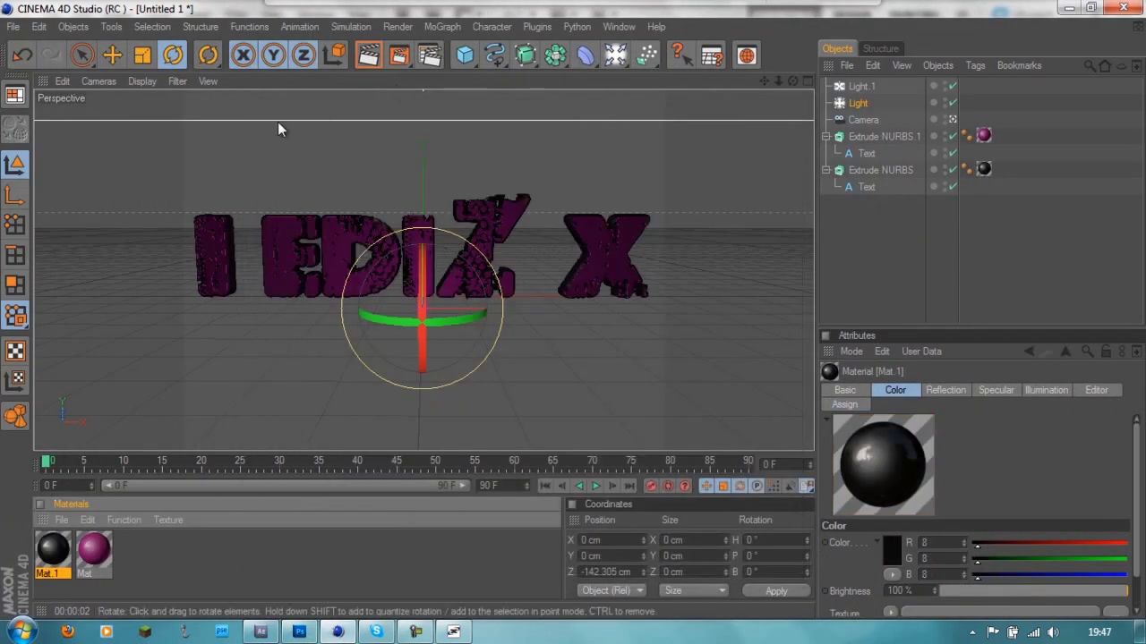
# Set the render output size to 1280 x 1024
pyautogui.click(429, 56)
pyautogui.click(164, 136)
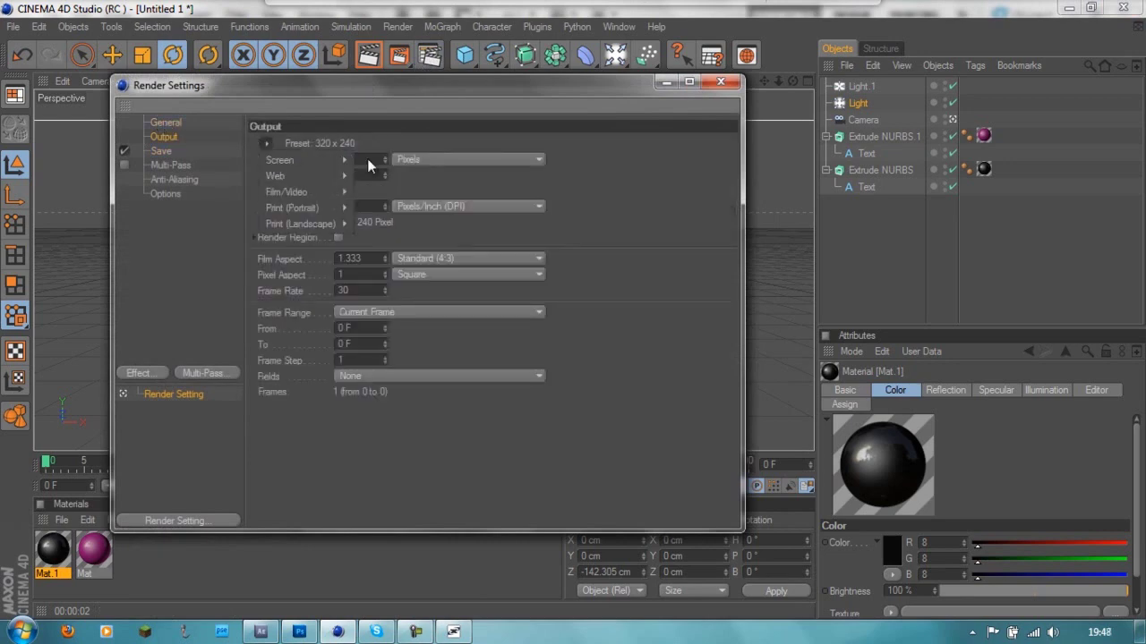
pyautogui.moveTo(279, 160)
pyautogui.click(405, 258)
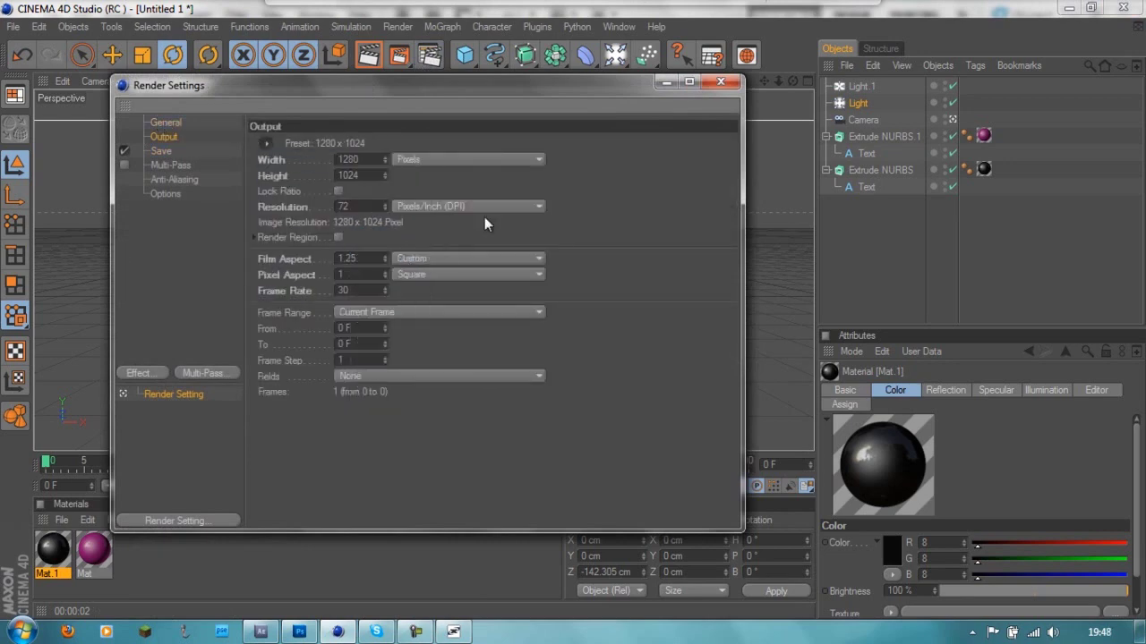
pyautogui.click(725, 83)
# Render at full size and save it over dildo.png on the desktop
pyautogui.click(398, 56)
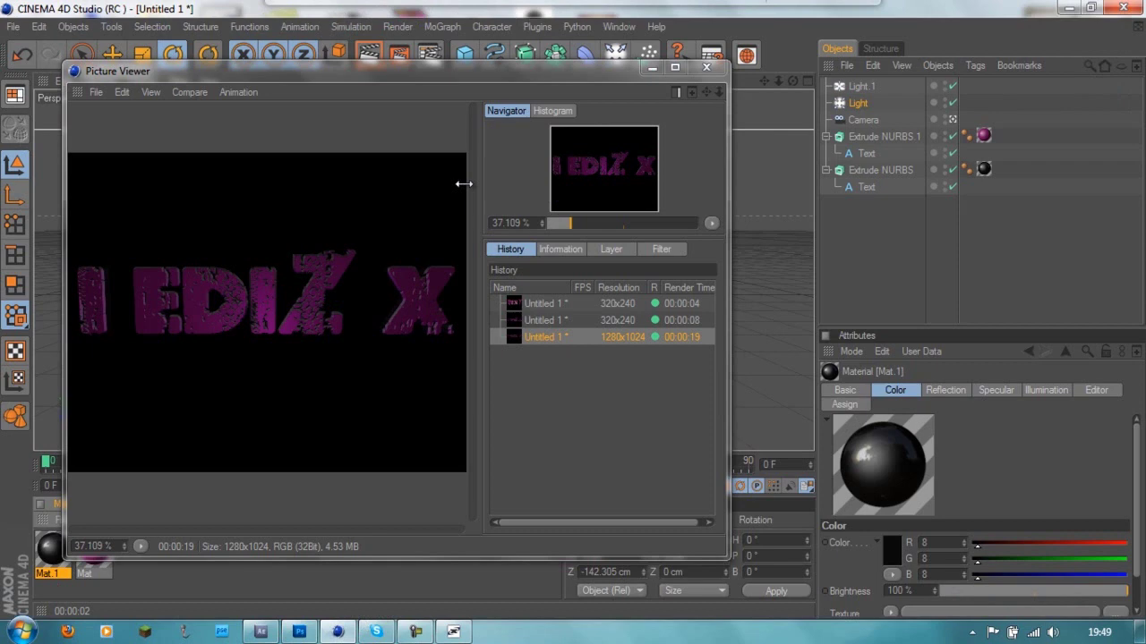
pyautogui.rightClick(577, 337)
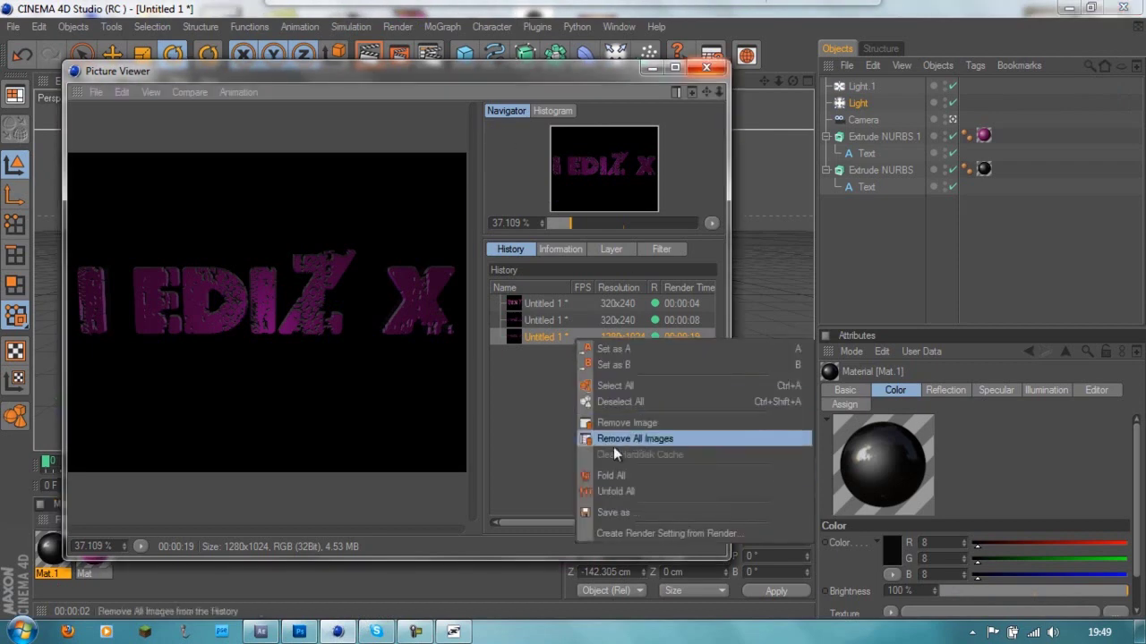
pyautogui.click(621, 506)
pyautogui.click(583, 595)
pyautogui.write('dildo')
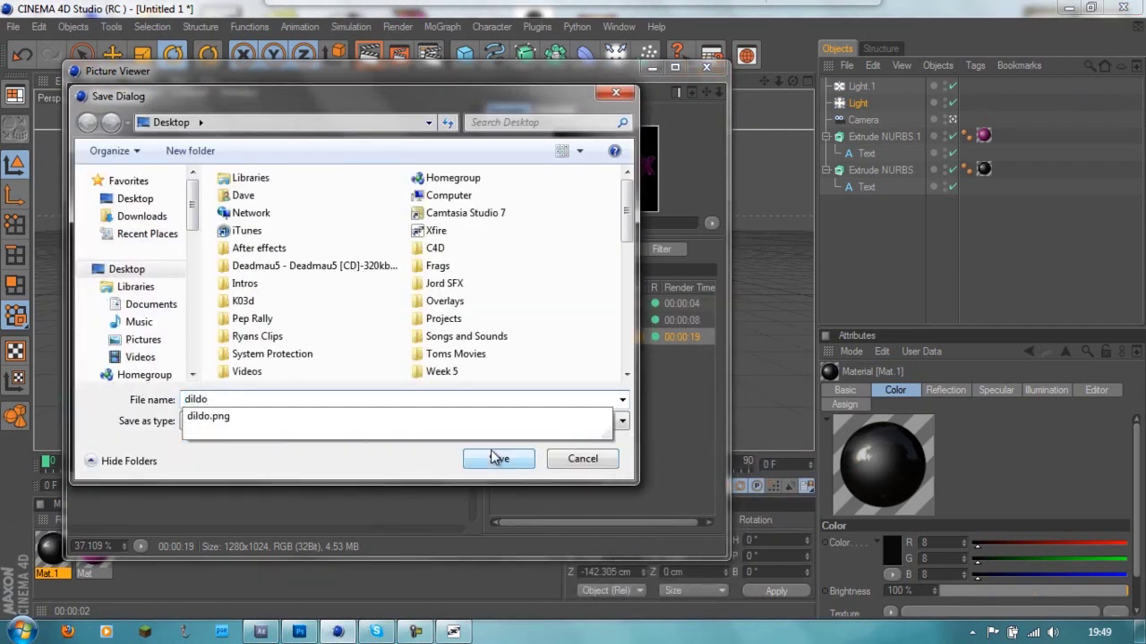
pyautogui.click(498, 458)
pyautogui.click(582, 381)
pyautogui.press('super+d')
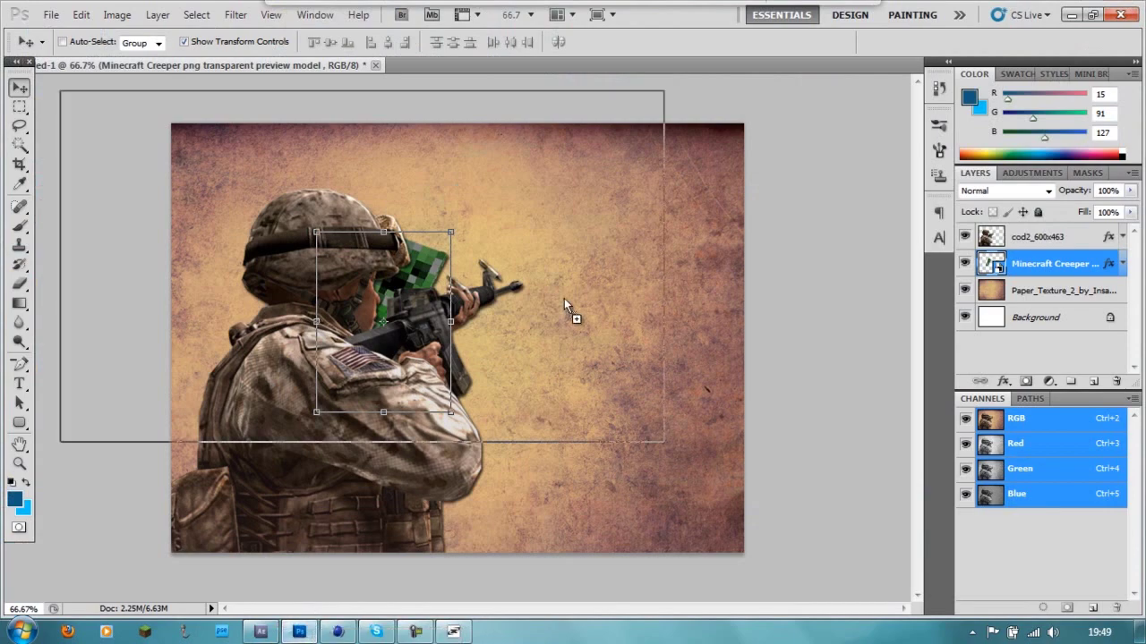
# Place dildo.png on the soldier canvas, level it, scale to about 46%, and move it top right
pyautogui.moveTo(309, 631); pyautogui.dragTo(567, 313)
pyautogui.moveTo(635, 138); pyautogui.dragTo(775, 373)
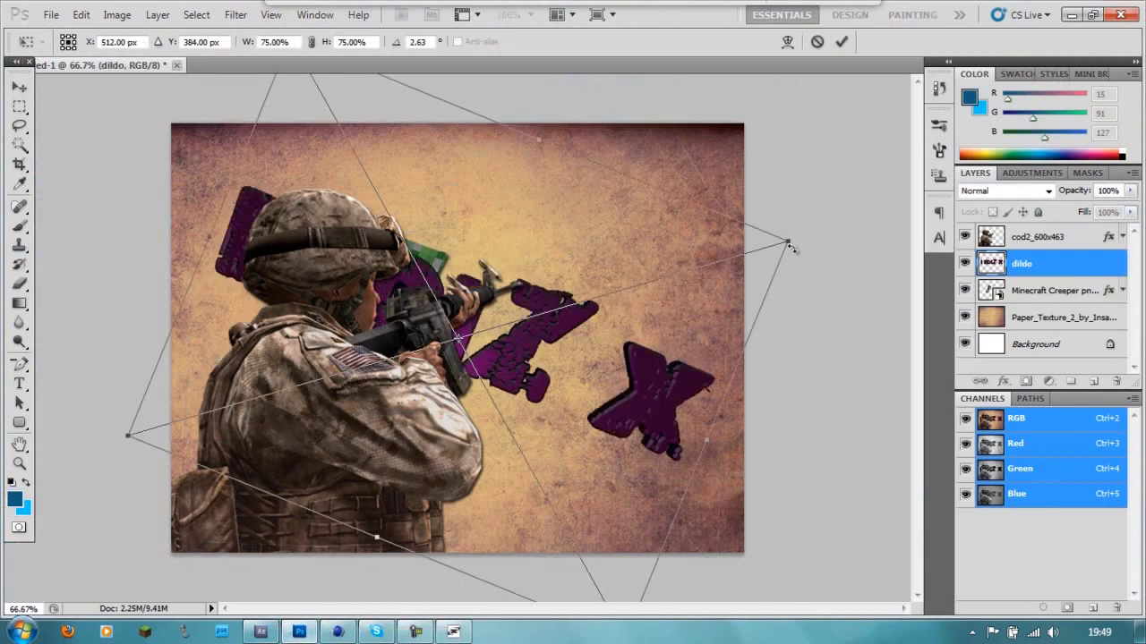
pyautogui.moveTo(790, 449)
pyautogui.mouseDown()
pyautogui.moveTo(490, 295)
pyautogui.moveTo(575, 290)
pyautogui.moveTo(687, 313)
pyautogui.moveTo(679, 285)
pyautogui.moveTo(670, 289)
pyautogui.mouseUp()
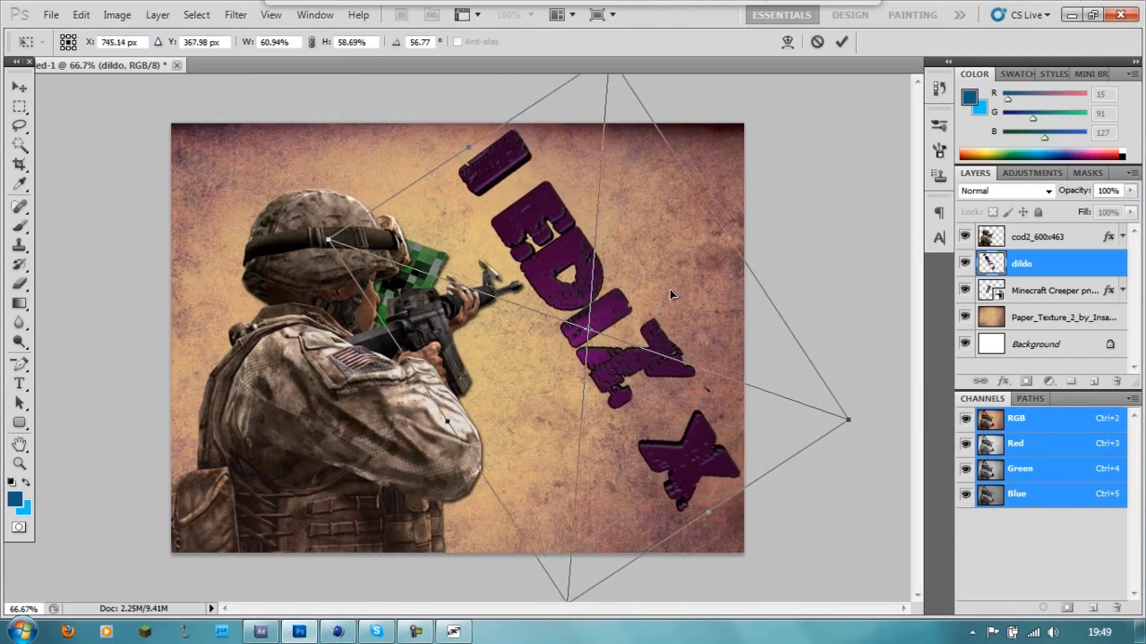
pyautogui.moveTo(445, 109); pyautogui.dragTo(303, 338)
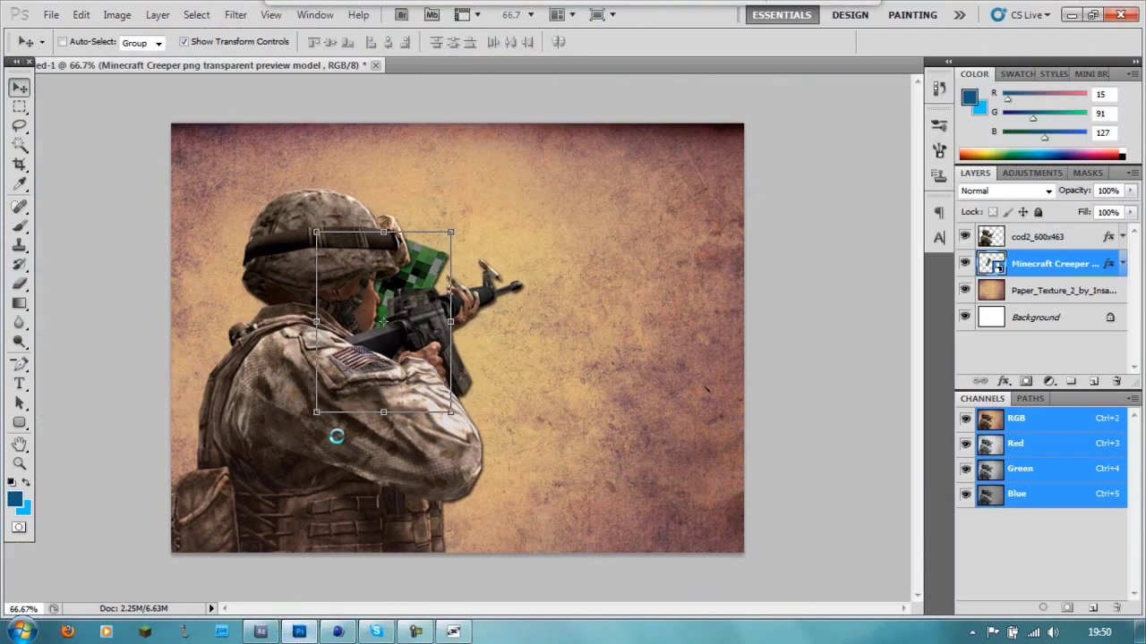
pyautogui.moveTo(187, 557); pyautogui.dragTo(398, 383)
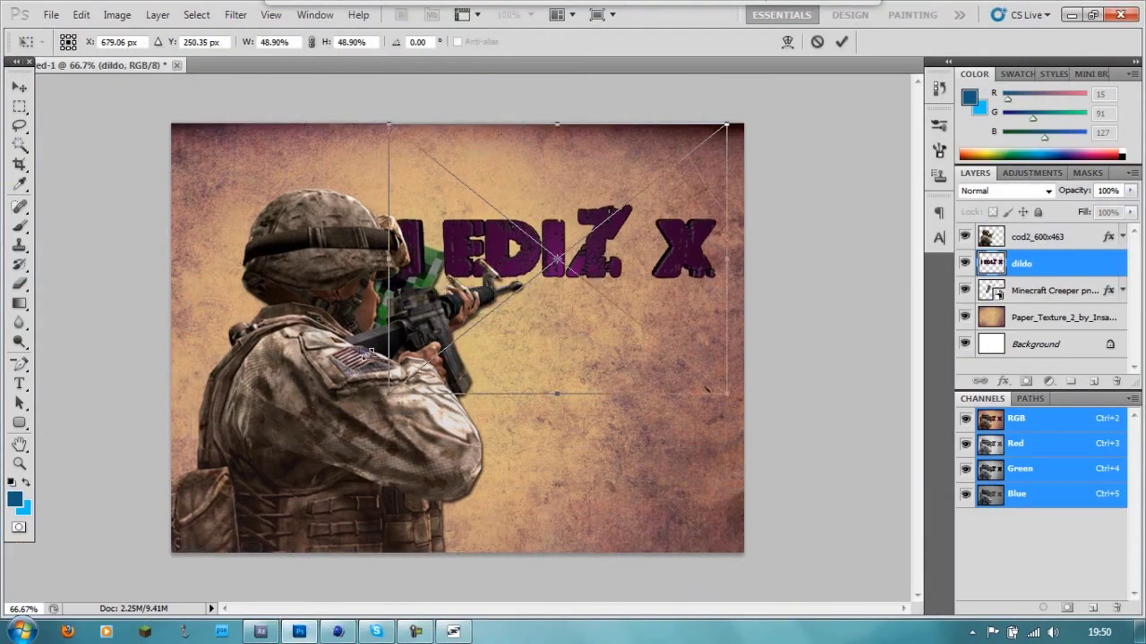
pyautogui.moveTo(463, 243); pyautogui.dragTo(472, 205)
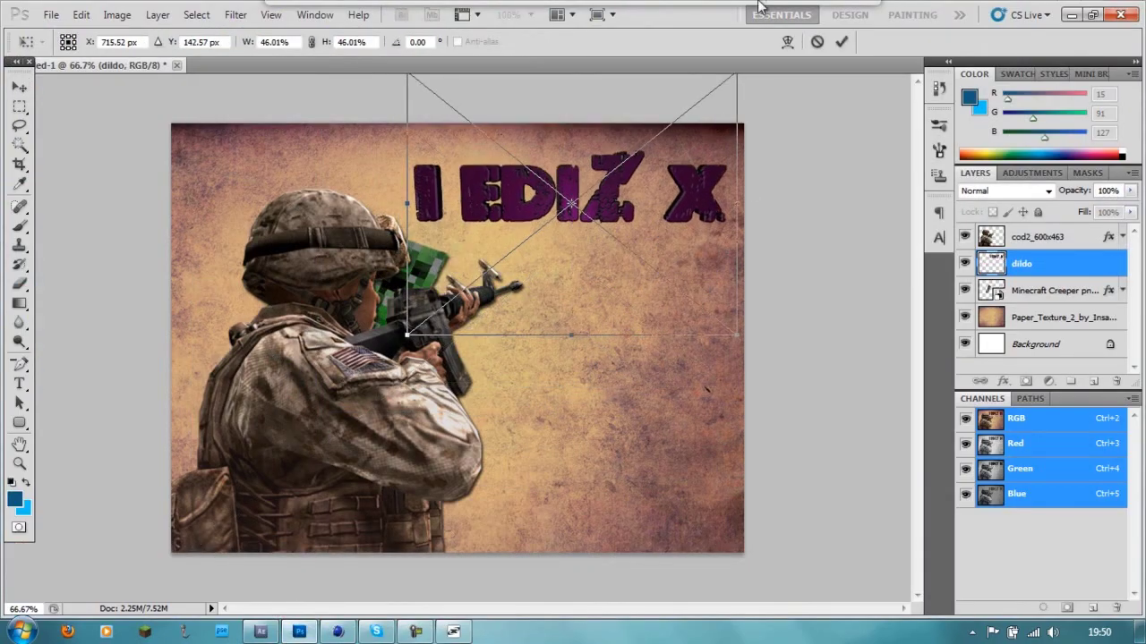
pyautogui.click(842, 42)
pyautogui.doubleClick(1074, 263)
# Give the title layer 90% opacity and a drop shadow, trying then removing a stroke
pyautogui.moveTo(829, 247)
pyautogui.mouseDown()
pyautogui.moveTo(810, 264)
pyautogui.moveTo(820, 262)
pyautogui.mouseUp()
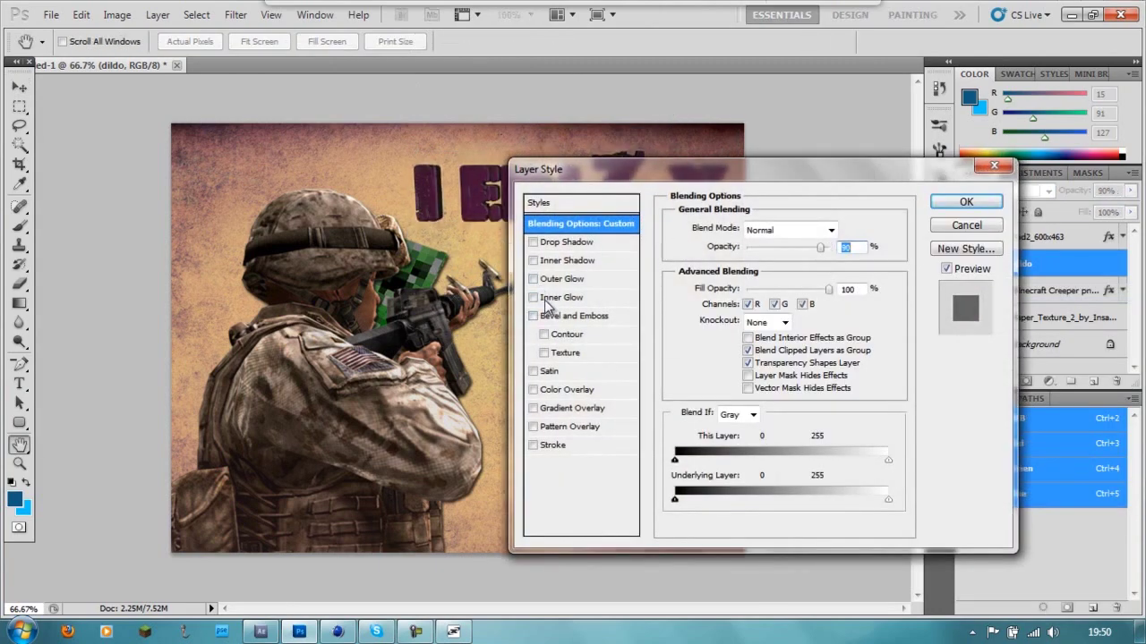
pyautogui.click(534, 262)
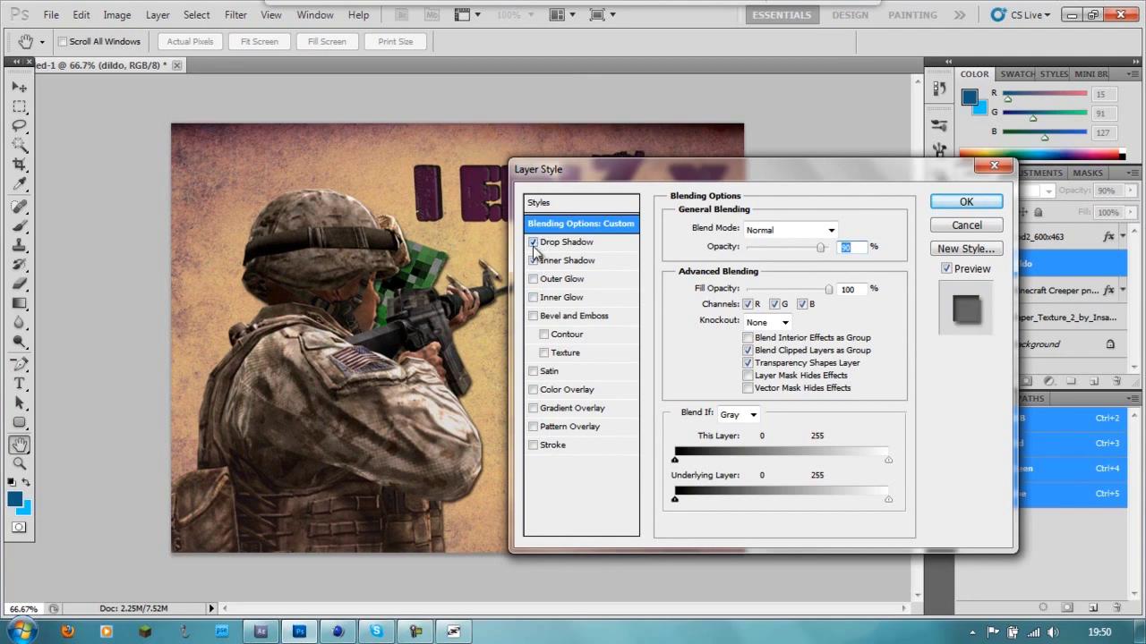
pyautogui.moveTo(534, 252); pyautogui.dragTo(603, 351)
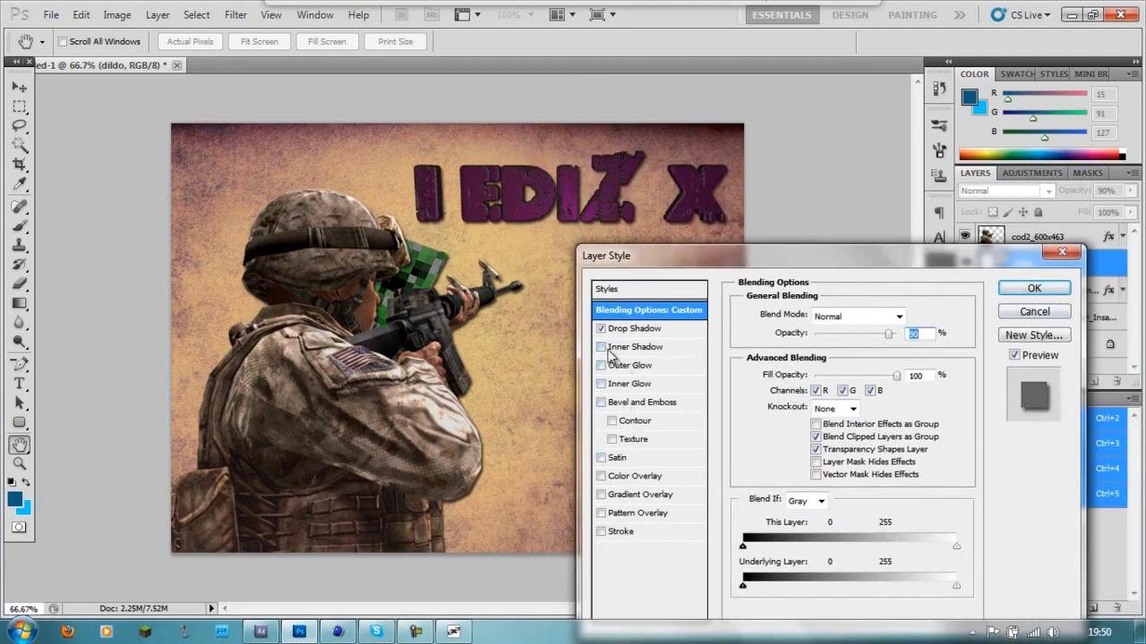
pyautogui.click(602, 532)
pyautogui.click(626, 532)
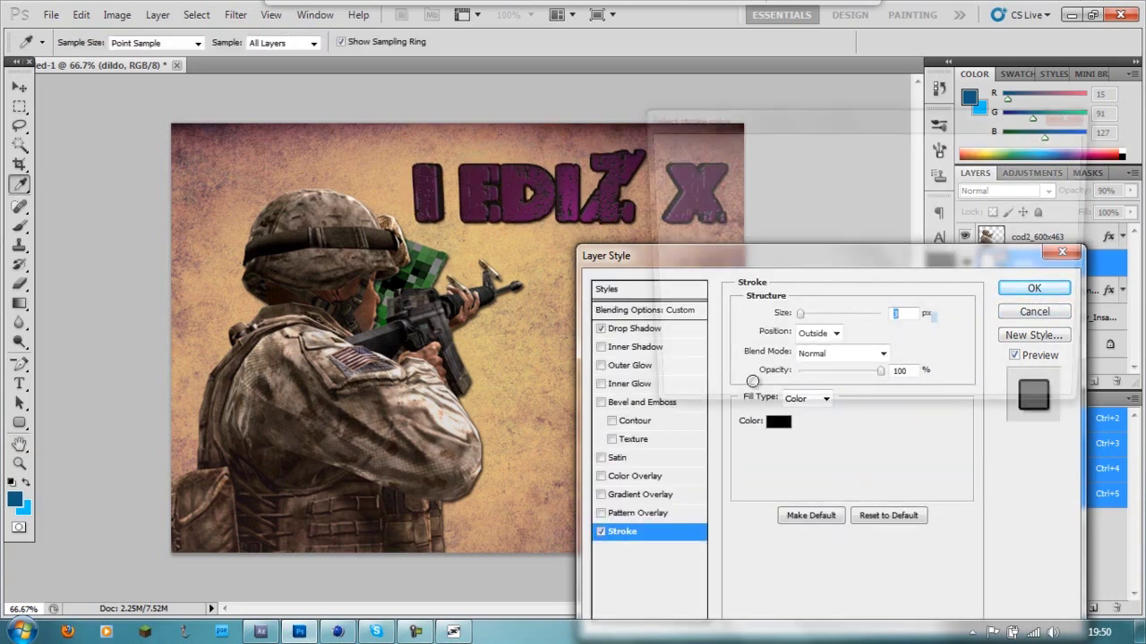
pyautogui.click(600, 531)
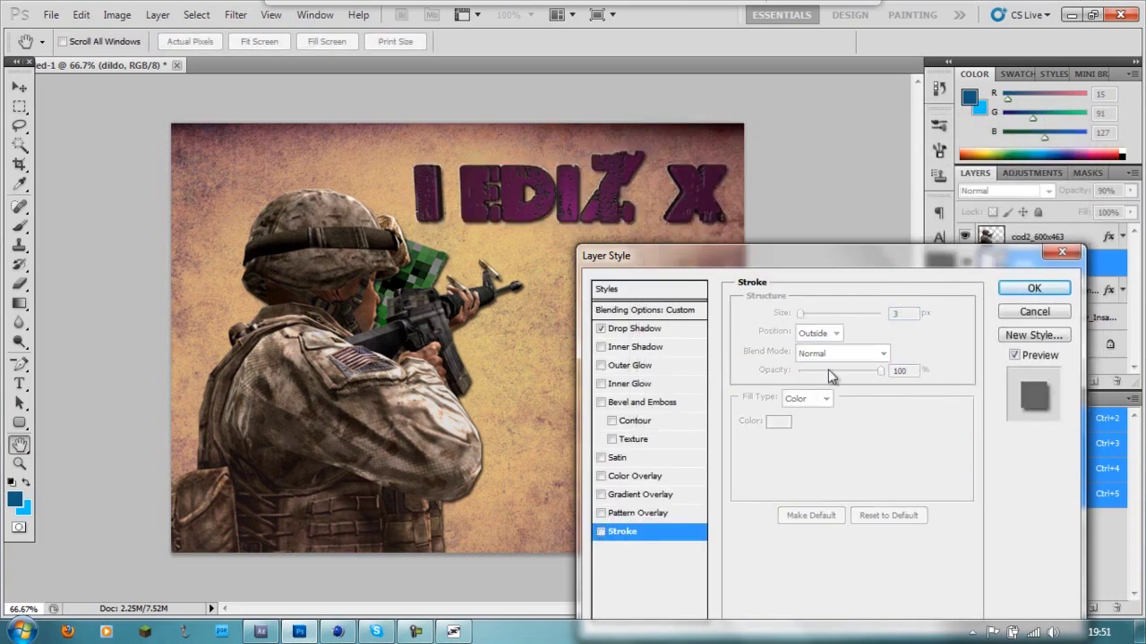
pyautogui.click(1055, 290)
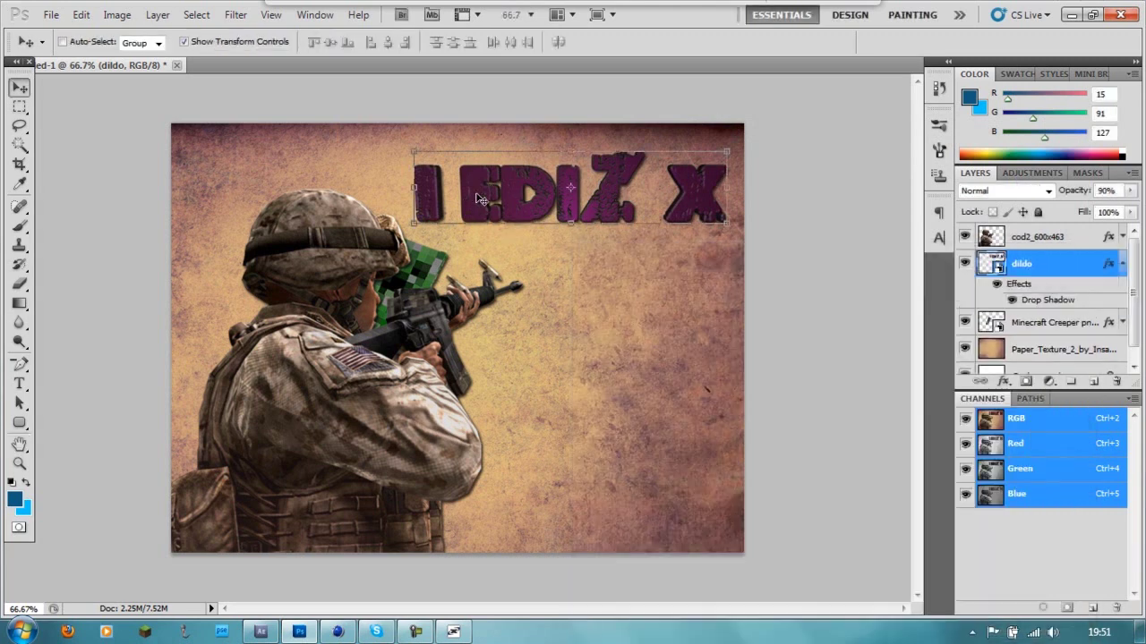
# Hide the soldier, Minecraft Creeper and paper texture layers
pyautogui.click(20, 145)
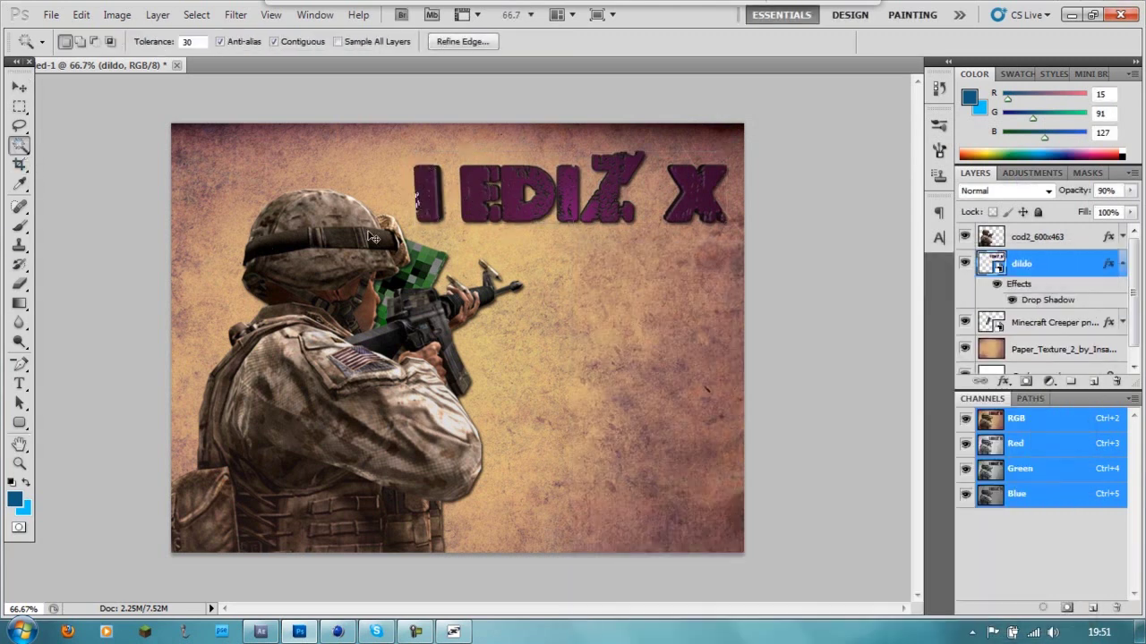
pyautogui.click(21, 90)
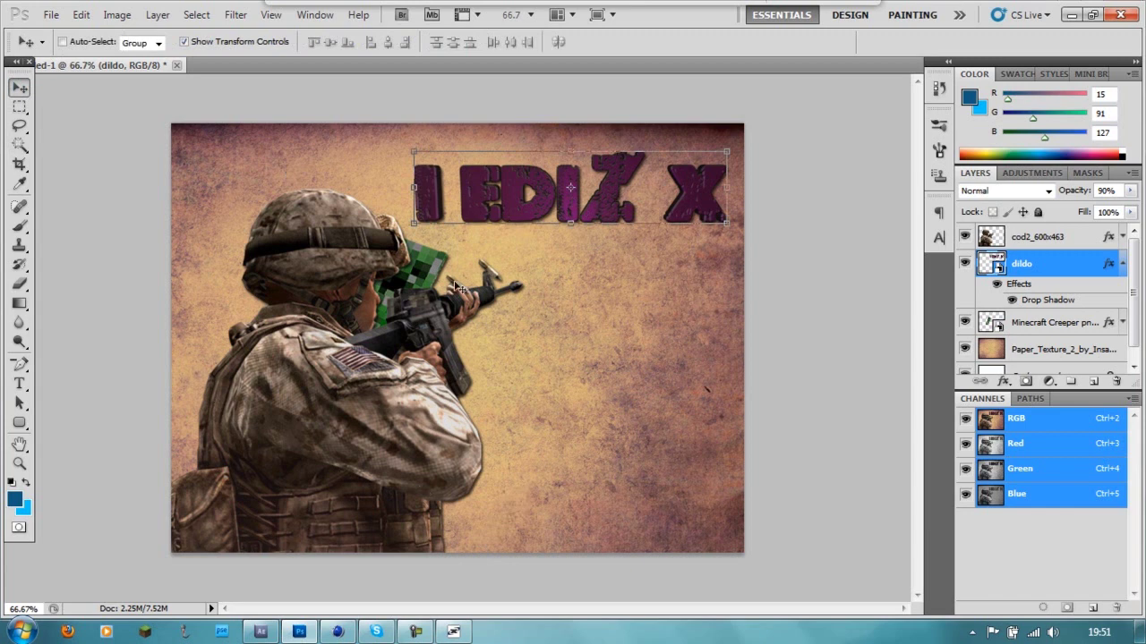
pyautogui.click(964, 236)
pyautogui.click(964, 321)
pyautogui.click(964, 349)
# Select the title letters by inverting a Magic Wand selection of the white, then expand it
pyautogui.press('w')
pyautogui.click(440, 256)
pyautogui.rightClick(494, 213)
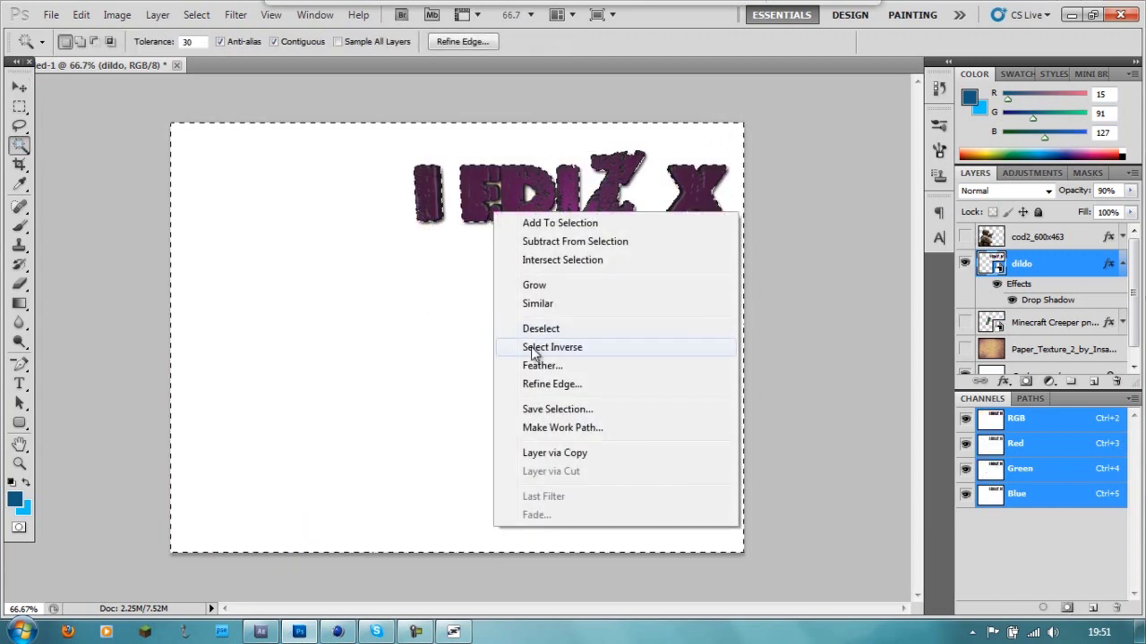
pyautogui.click(537, 347)
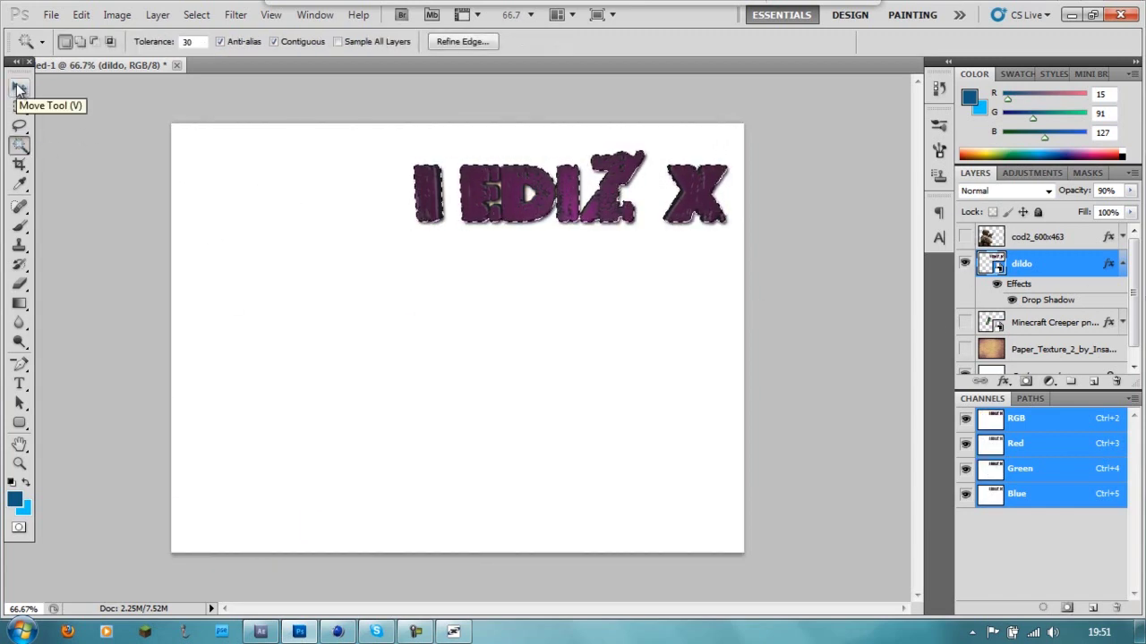
pyautogui.click(196, 14)
pyautogui.click(420, 239)
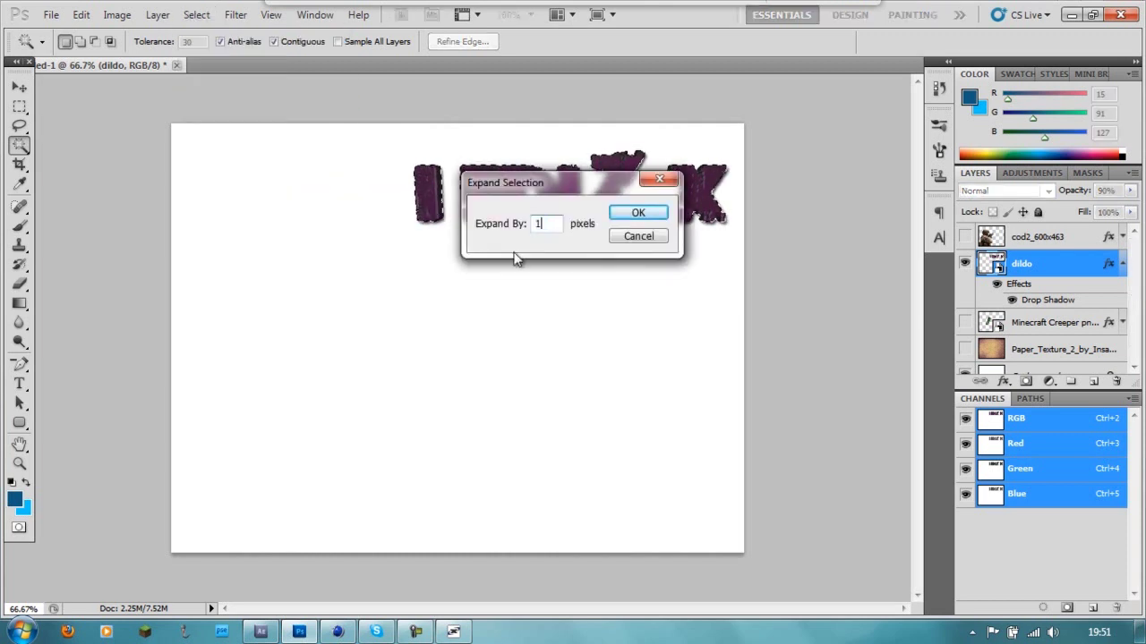
pyautogui.press('Return')
# Duplicate the dildo title layer
pyautogui.click(20, 88)
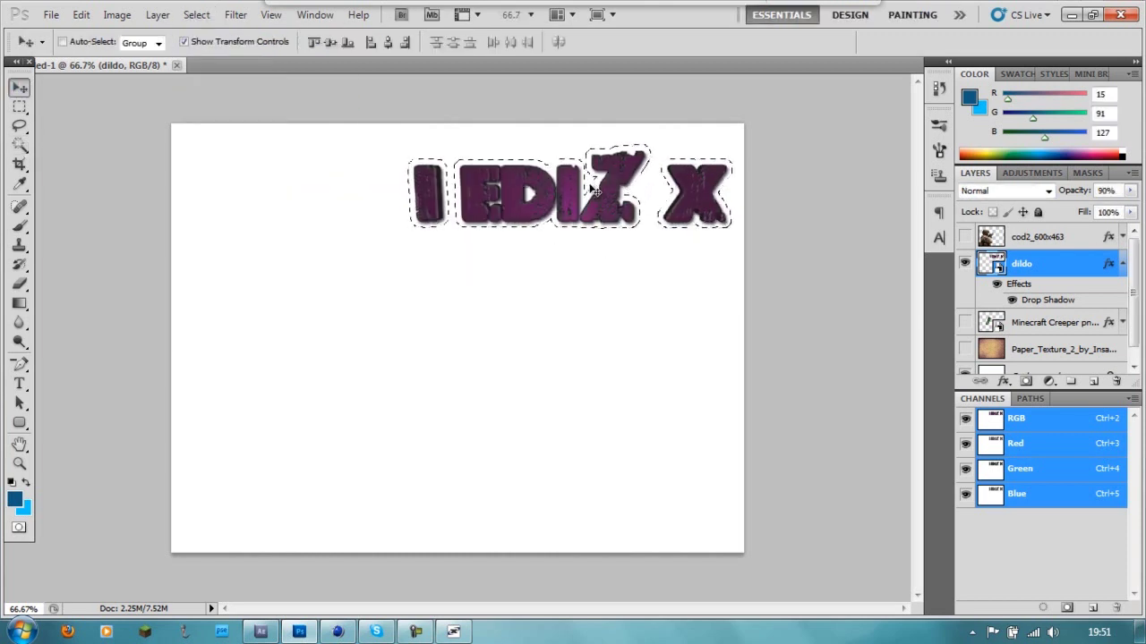
pyautogui.click(196, 14)
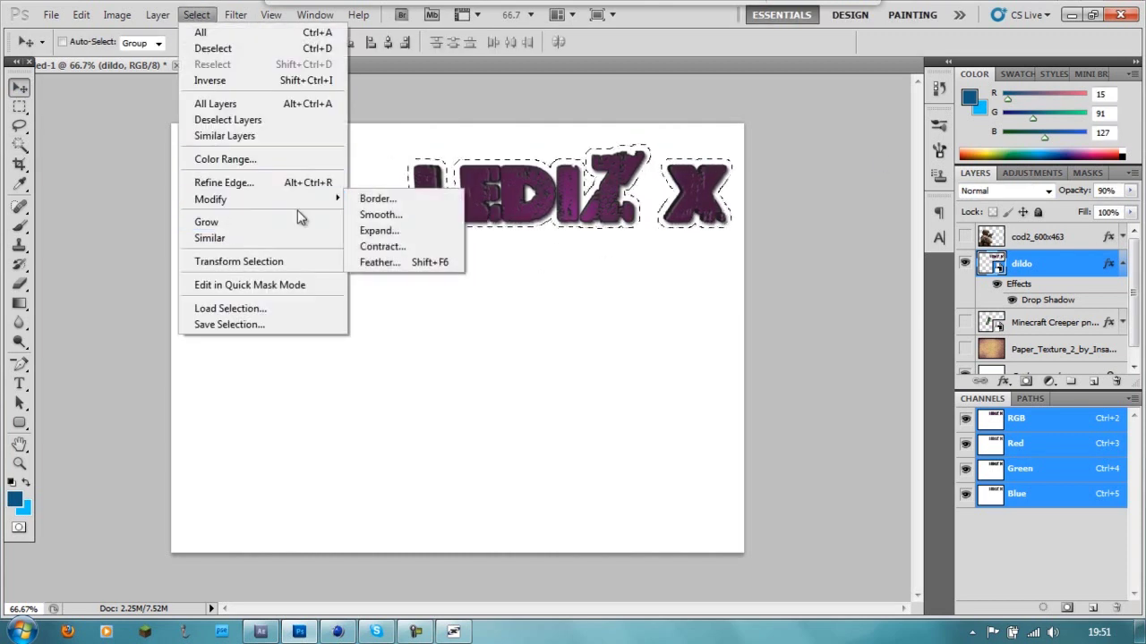
pyautogui.click(853, 262)
pyautogui.rightClick(1052, 268)
pyautogui.click(833, 213)
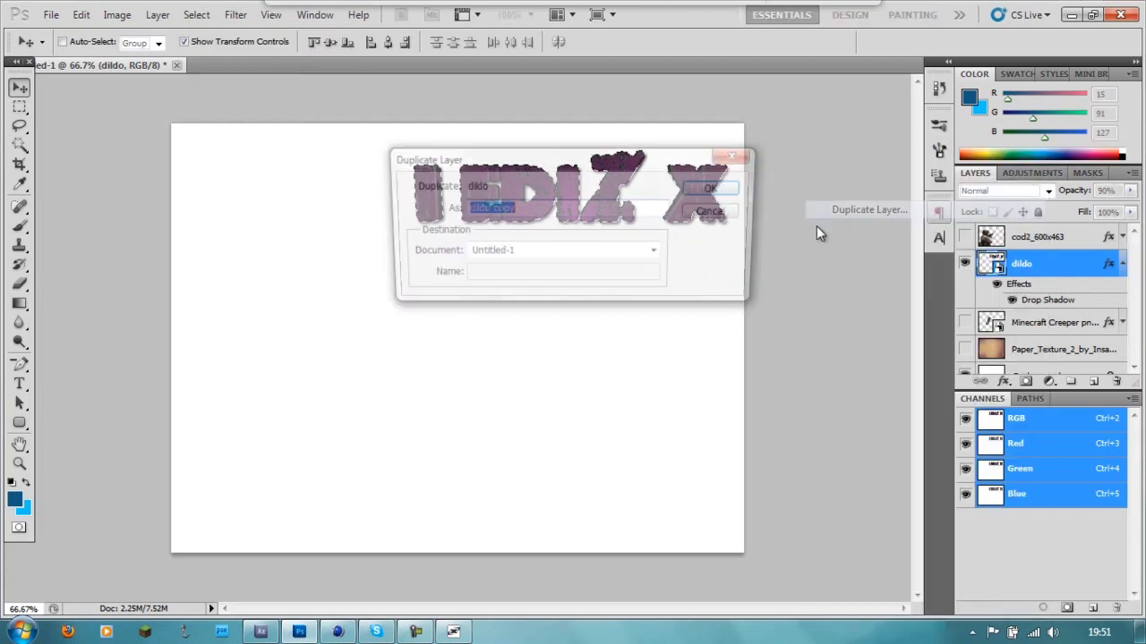
pyautogui.press('Return')
# Expand the letter selection once more
pyautogui.rightClick(475, 209)
pyautogui.click(196, 14)
pyautogui.moveTo(211, 199)
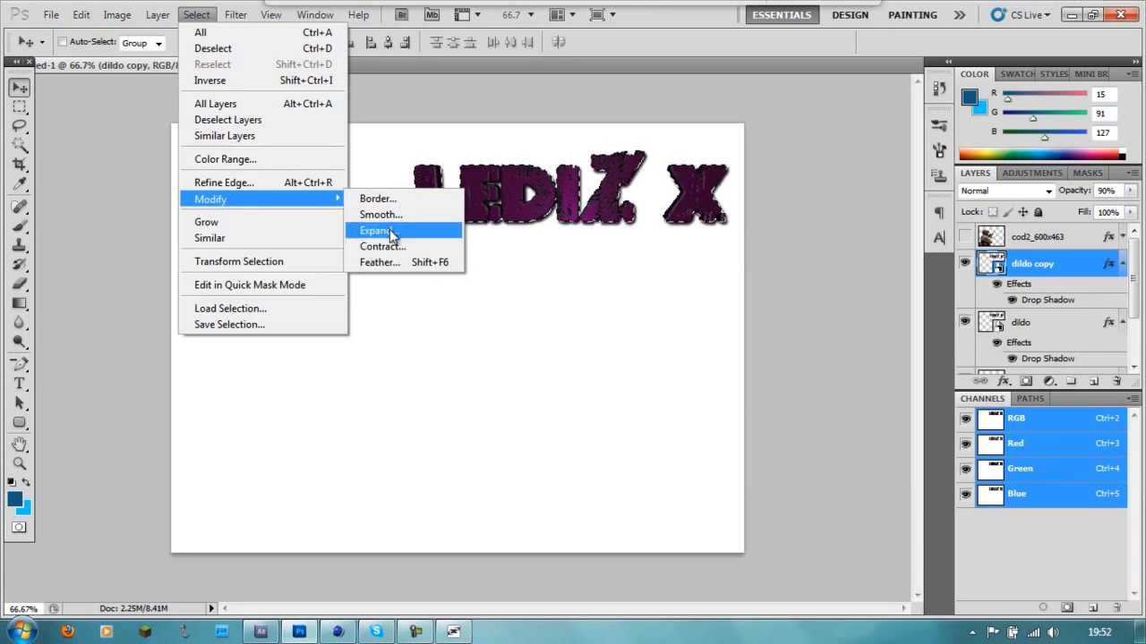
pyautogui.click(379, 230)
pyautogui.click(659, 209)
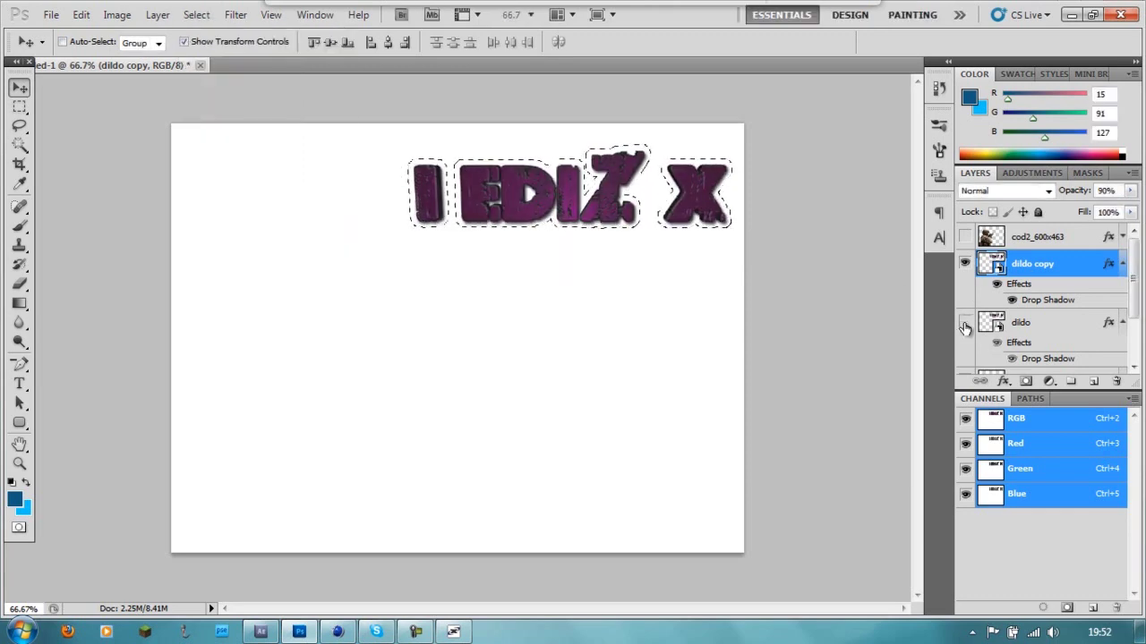
# Fill the expanded letters on the dildo copy layer with a dark-to-light blue gradient
pyautogui.click(19, 303)
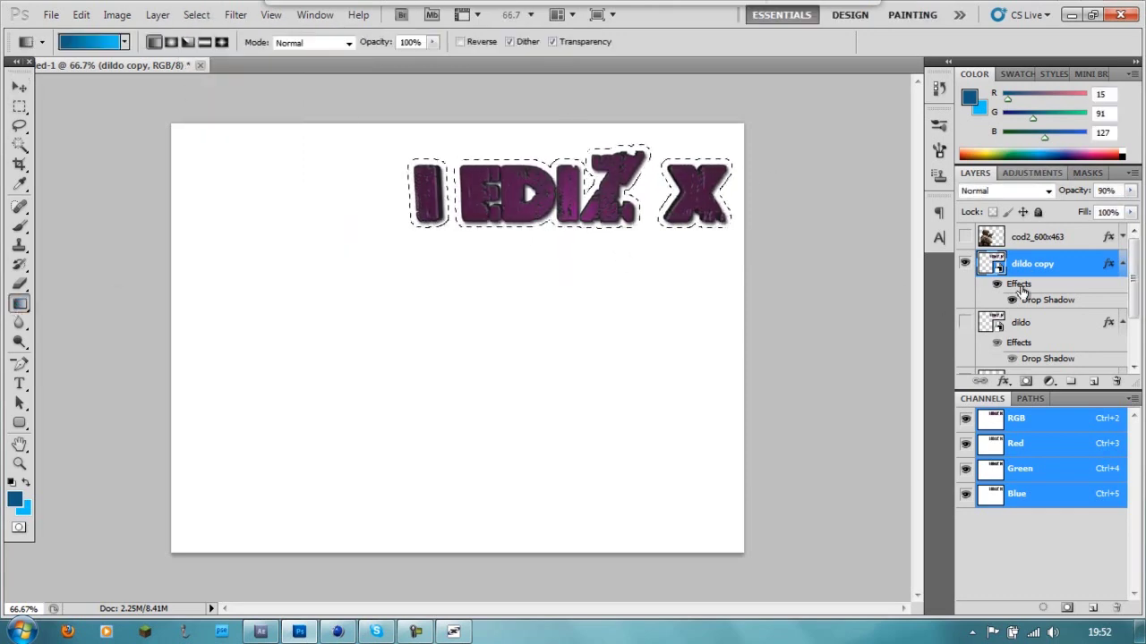
pyautogui.rightClick(1029, 322)
pyautogui.press('Escape')
pyautogui.click(1029, 263)
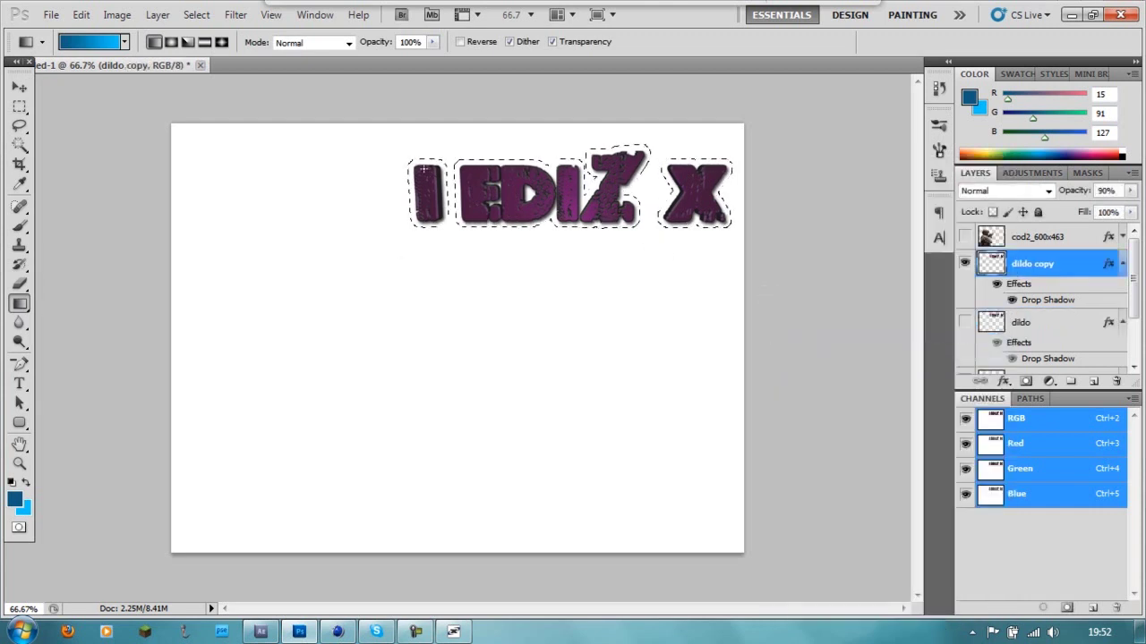
pyautogui.moveTo(421, 192); pyautogui.dragTo(654, 192)
pyautogui.click(19, 89)
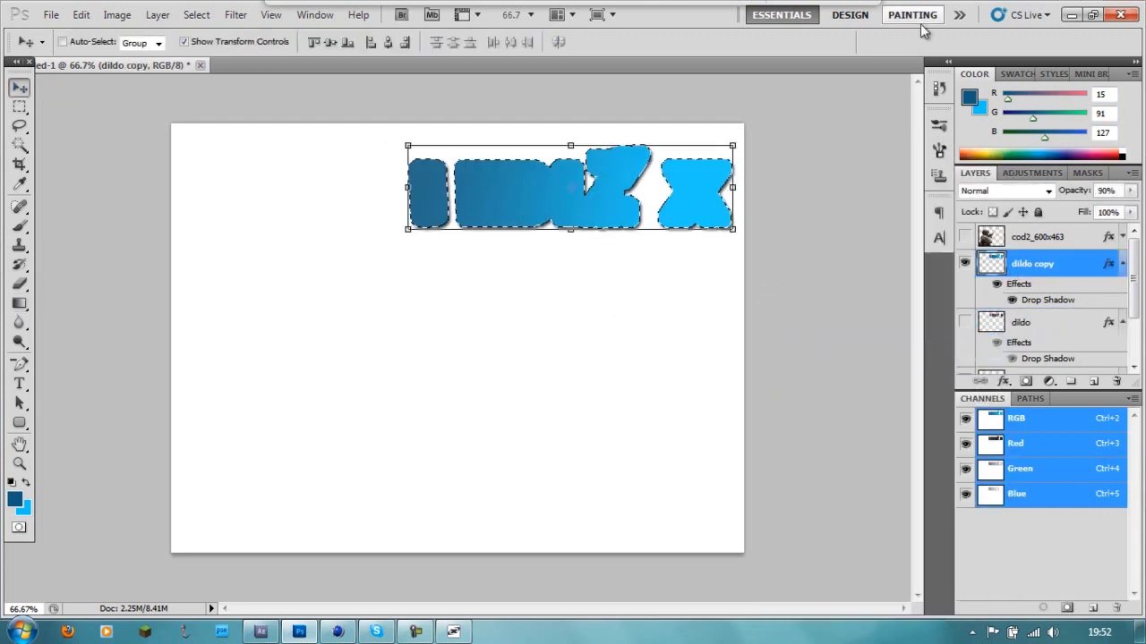
# Place the lined paper image as a wide strip over the title, rotated about 21°
pyautogui.press('super+d')
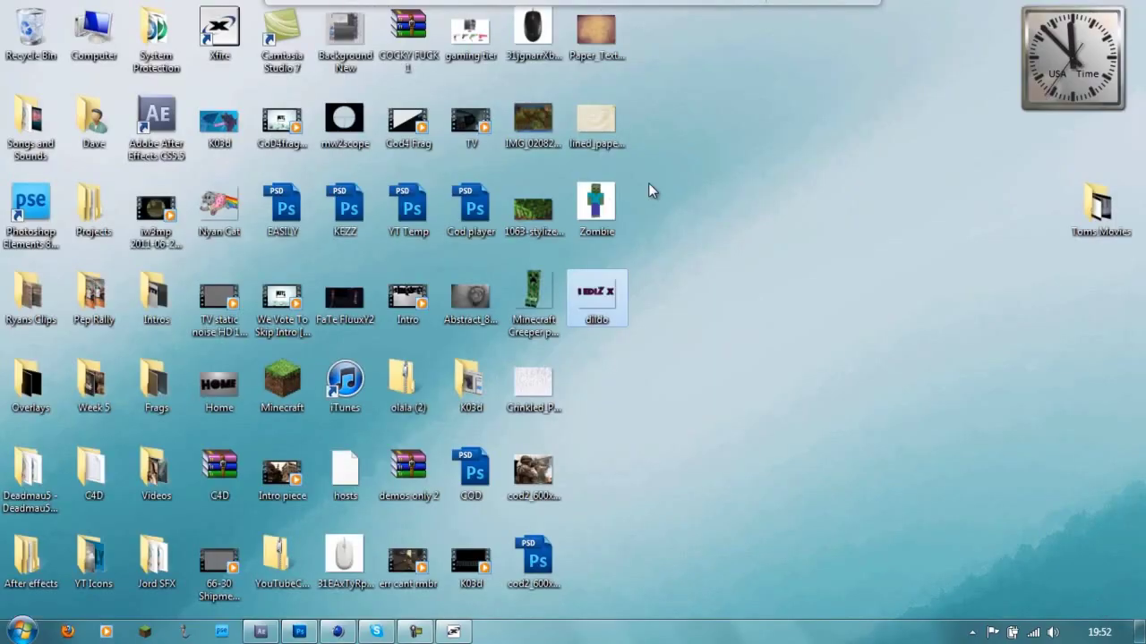
pyautogui.moveTo(595, 121)
pyautogui.mouseDown()
pyautogui.moveTo(295, 634)
pyautogui.moveTo(570, 187)
pyautogui.mouseUp()
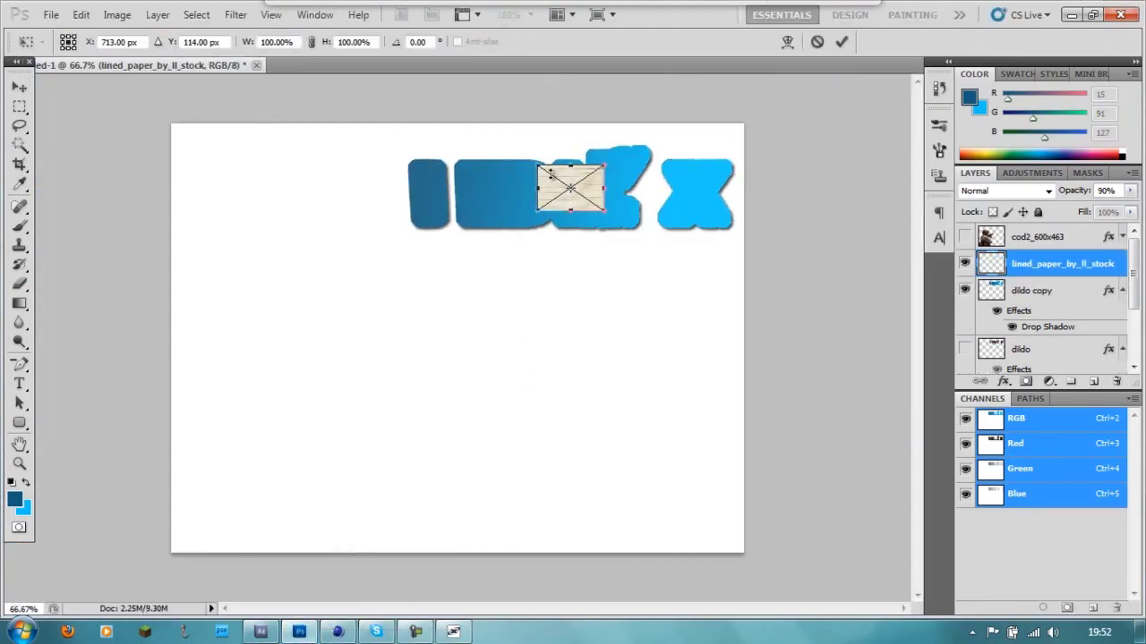
pyautogui.moveTo(551, 173); pyautogui.dragTo(413, 152)
pyautogui.moveTo(467, 190); pyautogui.dragTo(742, 239)
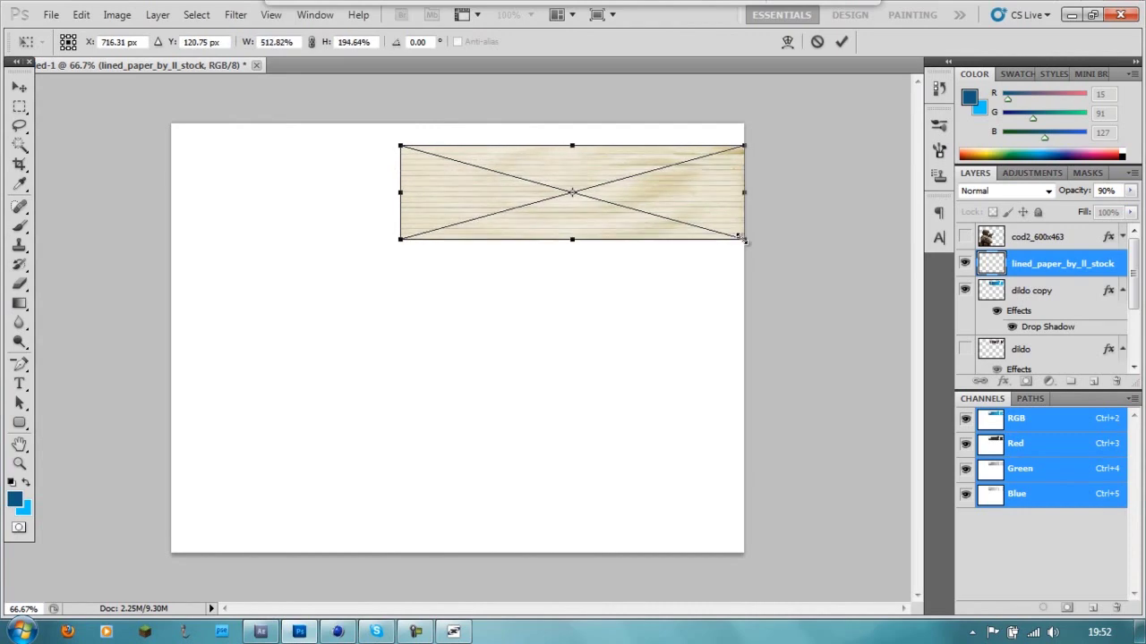
pyautogui.moveTo(637, 148)
pyautogui.mouseDown()
pyautogui.moveTo(642, 109)
pyautogui.moveTo(529, 266)
pyautogui.mouseUp()
pyautogui.click(841, 41)
# Clip the lined paper to the letter shapes and move the restored title layer above it
pyautogui.rightClick(1052, 264)
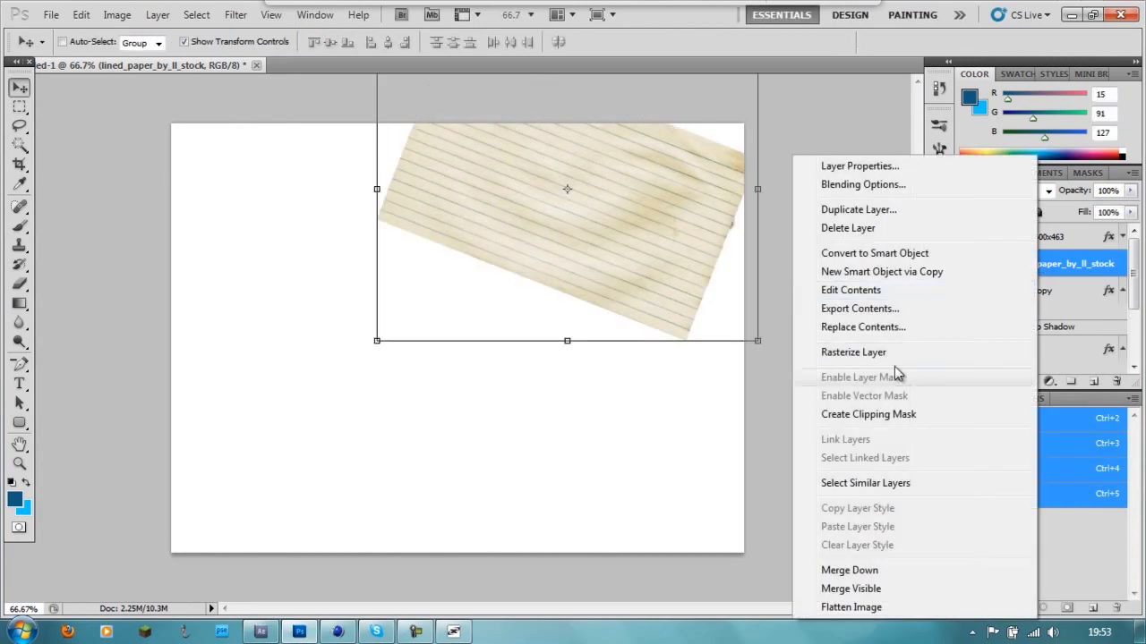
pyautogui.click(891, 415)
pyautogui.click(964, 349)
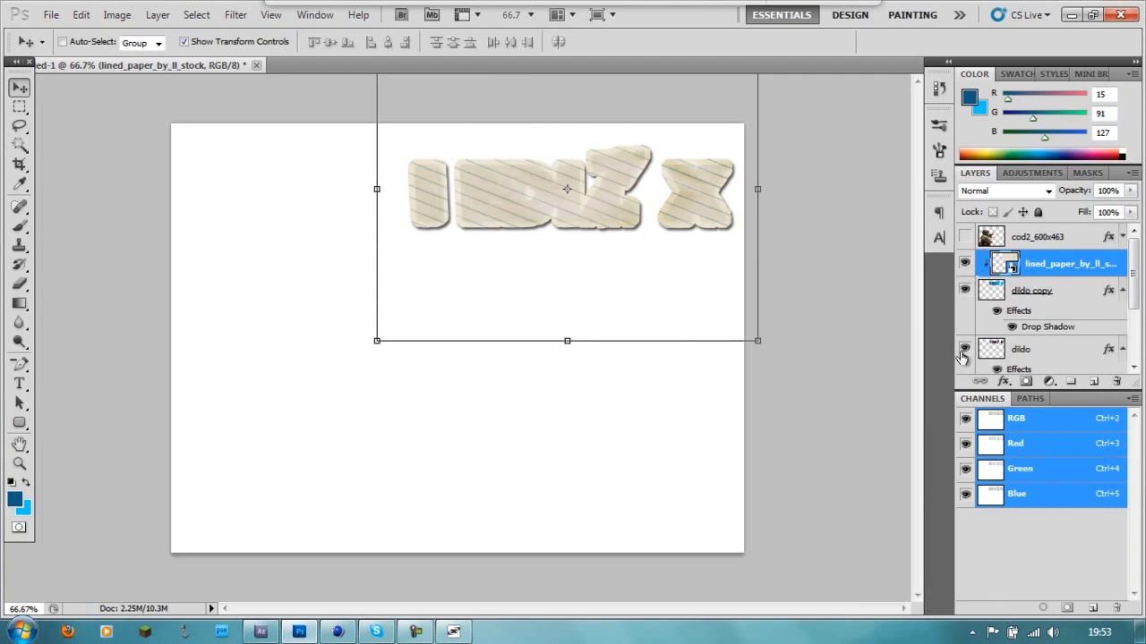
pyautogui.moveTo(1012, 344); pyautogui.dragTo(1020, 261)
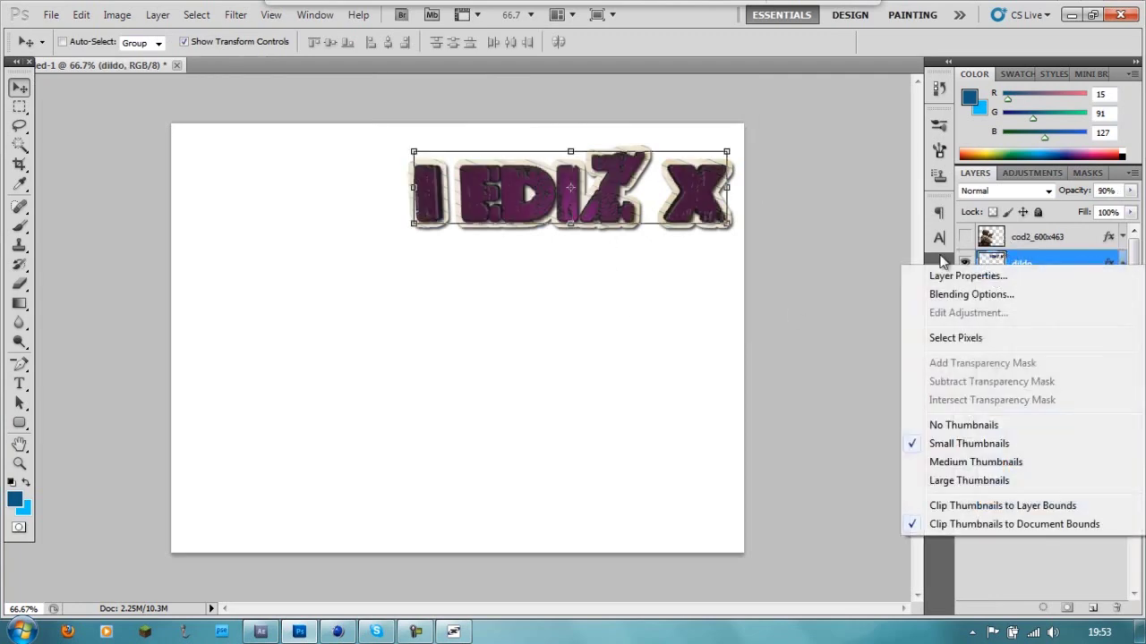
# Give the title text layer a drop shadow and nudge the title layers slightly up
pyautogui.rightClick(991, 260)
pyautogui.click(906, 294)
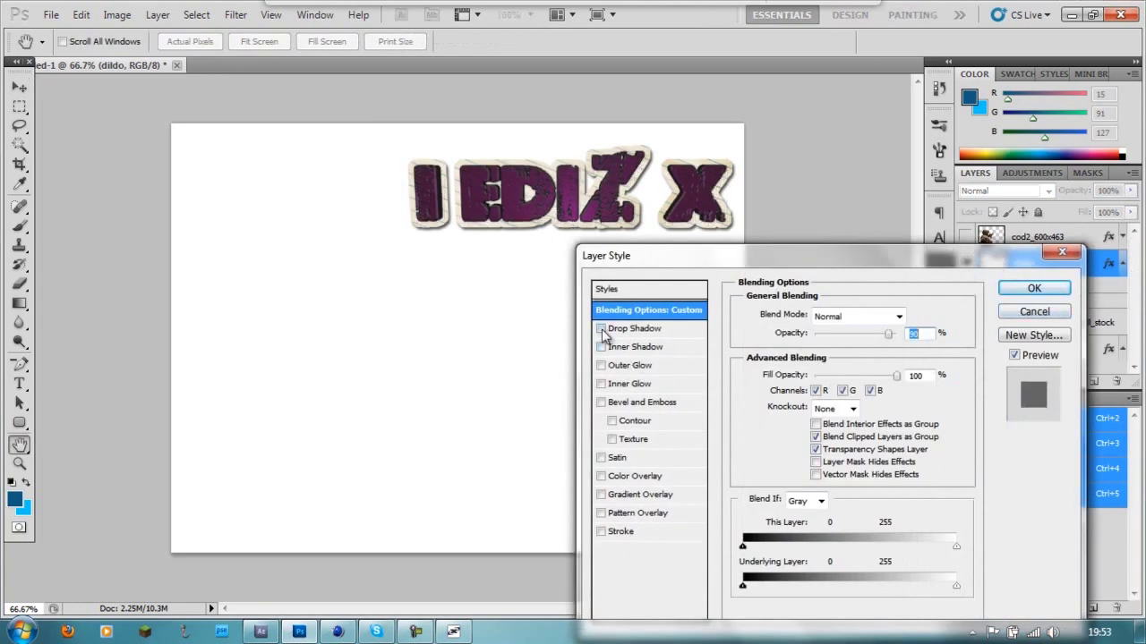
pyautogui.click(600, 329)
pyautogui.click(1032, 288)
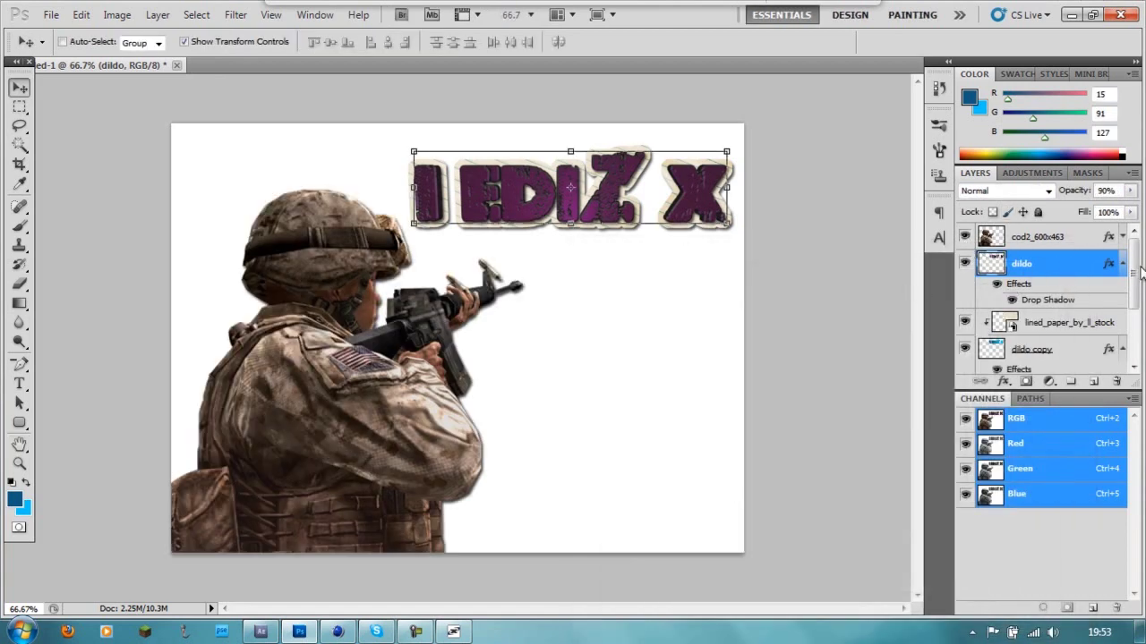
pyautogui.scroll(1, 1129, 285)
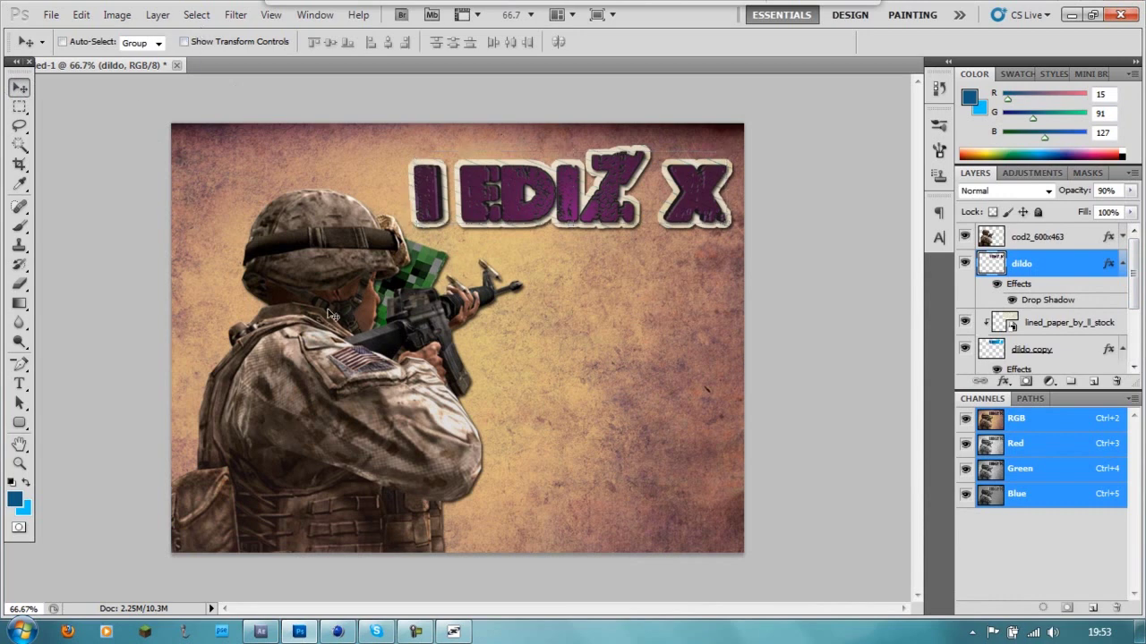
pyautogui.click(1122, 263)
pyautogui.keyDown('shift'); pyautogui.click(1032, 317); pyautogui.keyUp('shift')
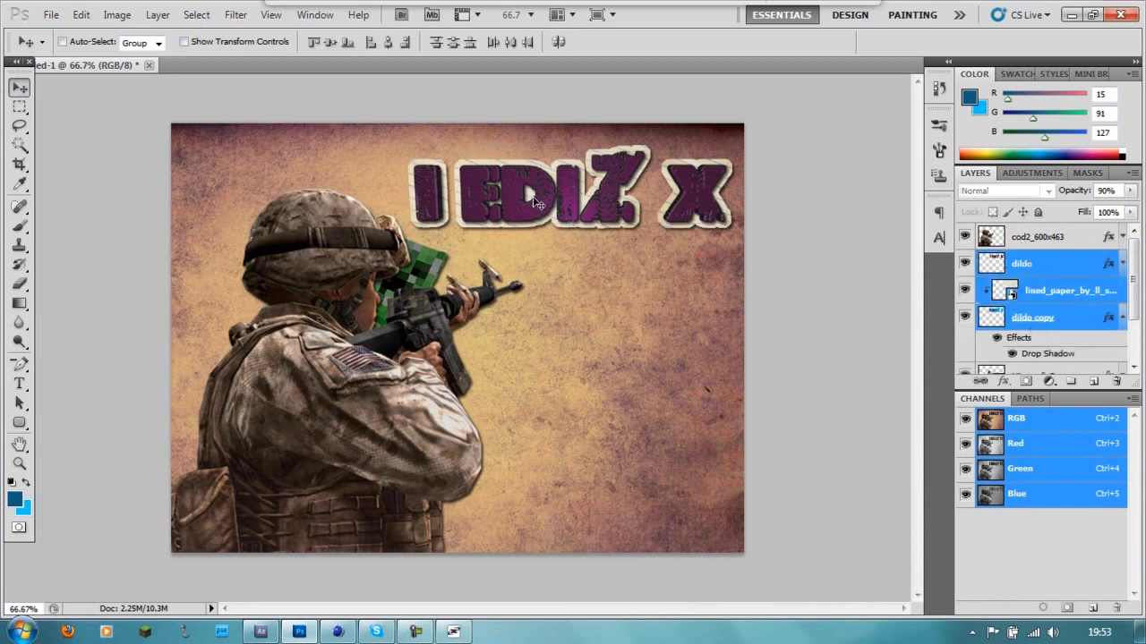
pyautogui.moveTo(530, 196); pyautogui.dragTo(528, 186)
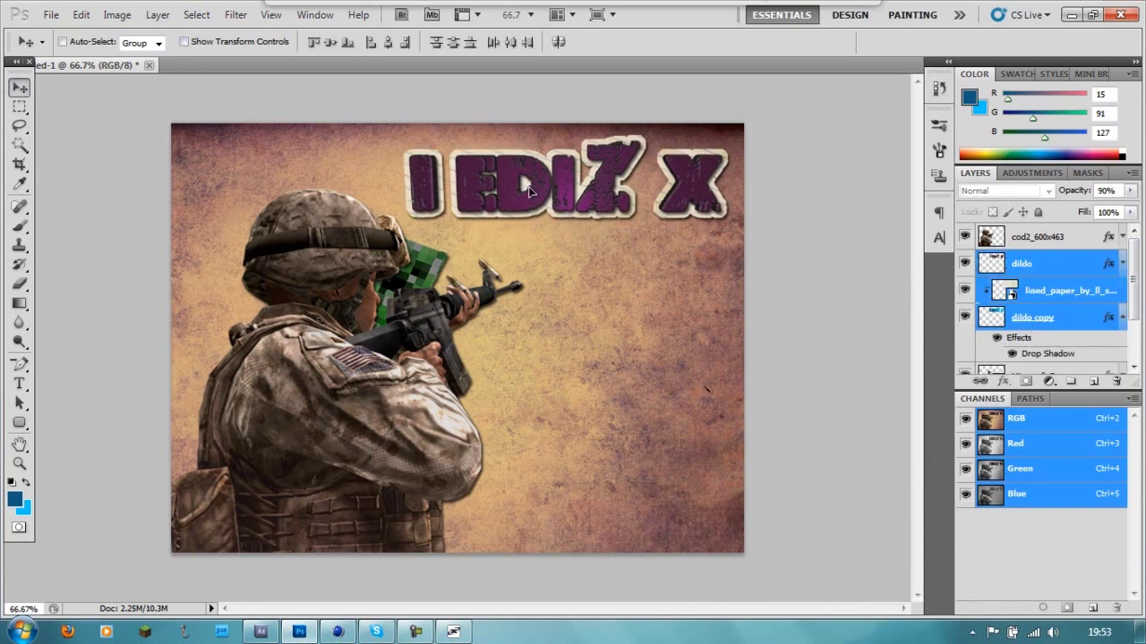
# Render the shard, save it as the PNG meh, and place it into the poster
pyautogui.click(339, 631)
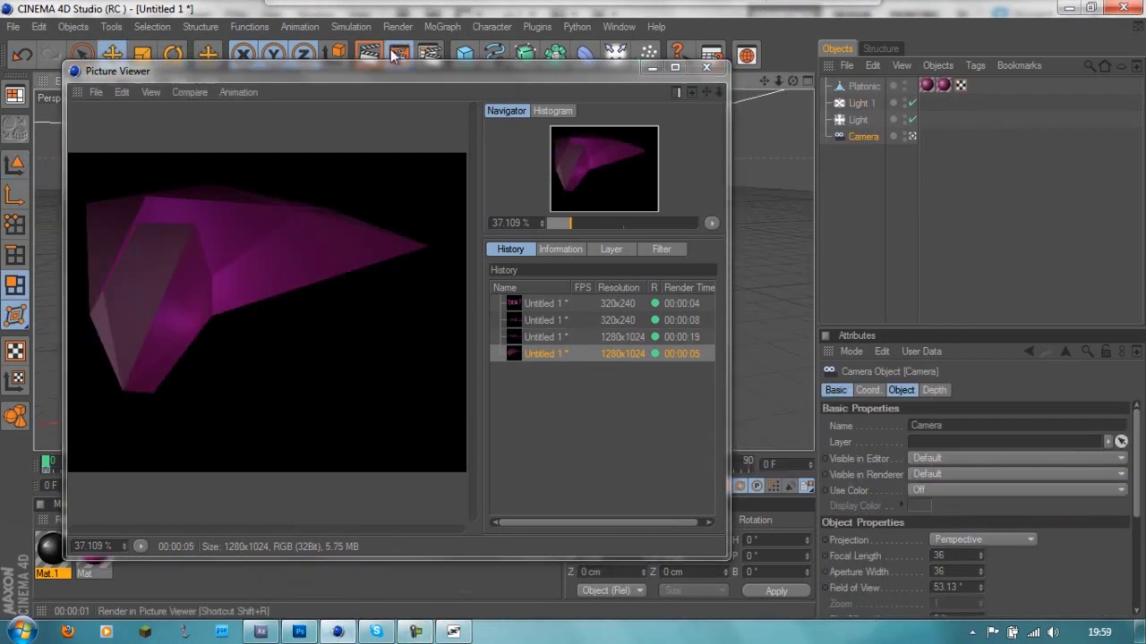
pyautogui.click(394, 56)
pyautogui.rightClick(548, 360)
pyautogui.click(657, 533)
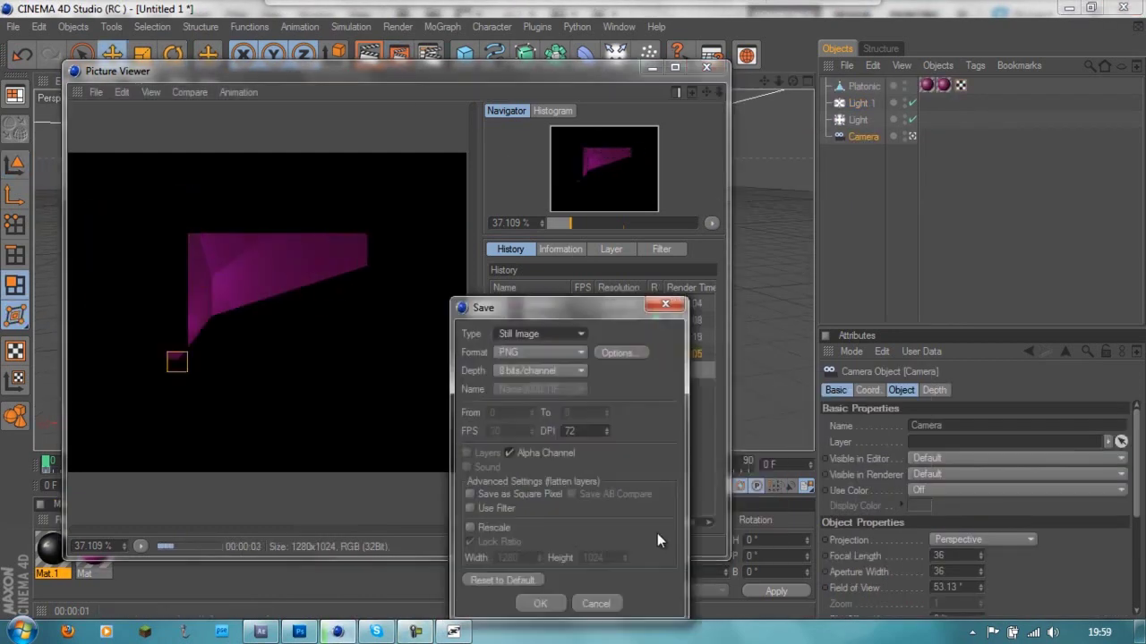
pyautogui.click(556, 601)
pyautogui.write('mell')
pyautogui.press('Return')
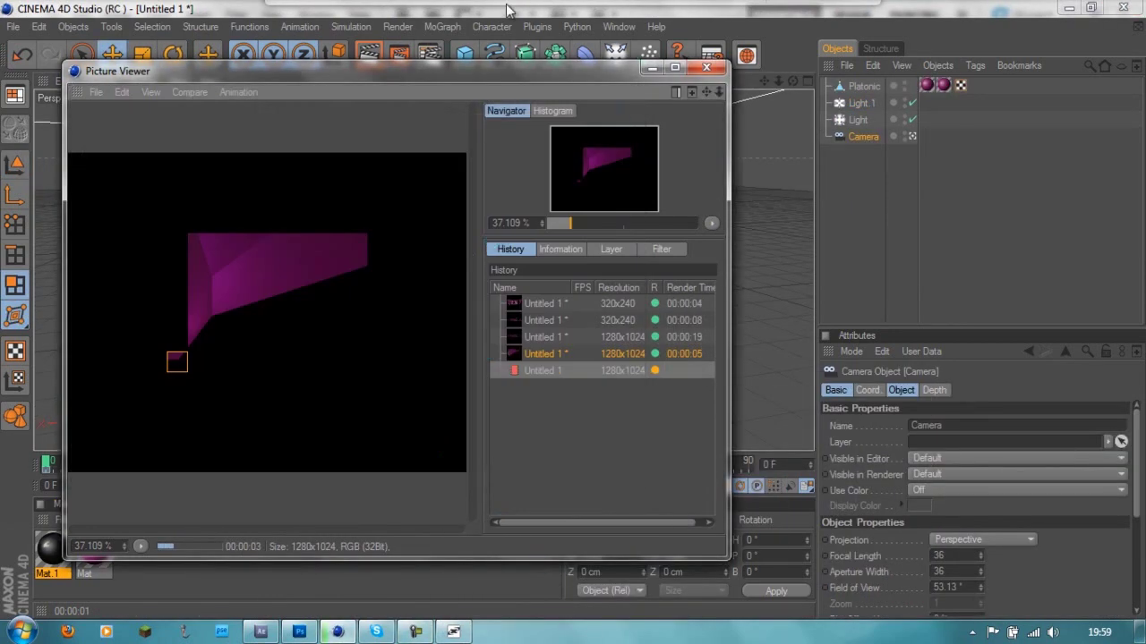
pyautogui.click(1138, 631)
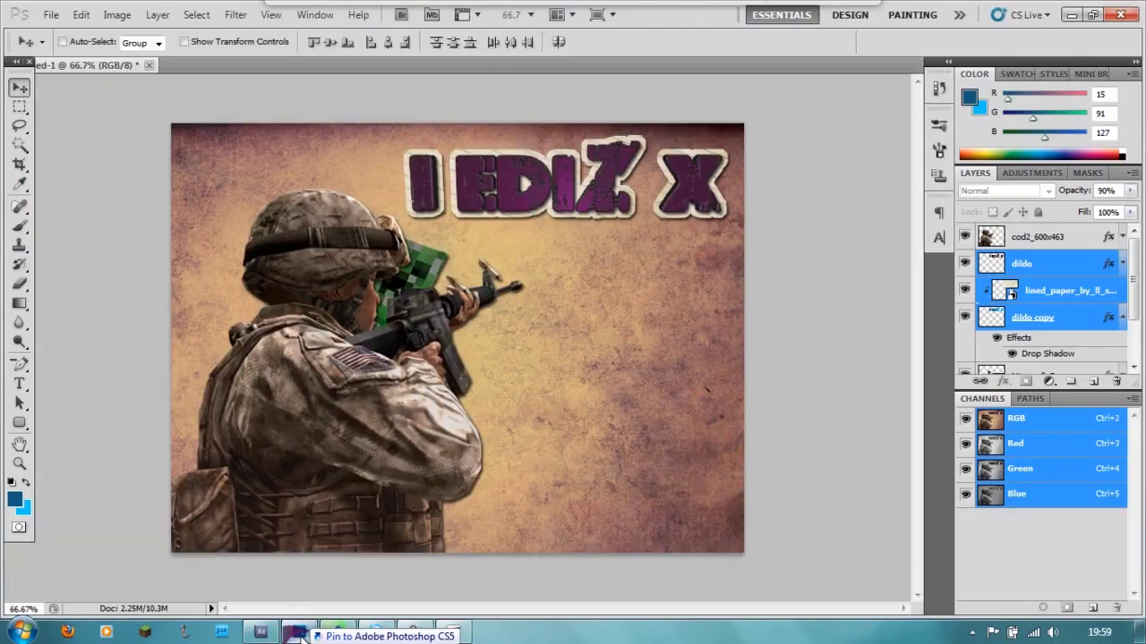
pyautogui.moveTo(315, 577); pyautogui.dragTo(511, 409)
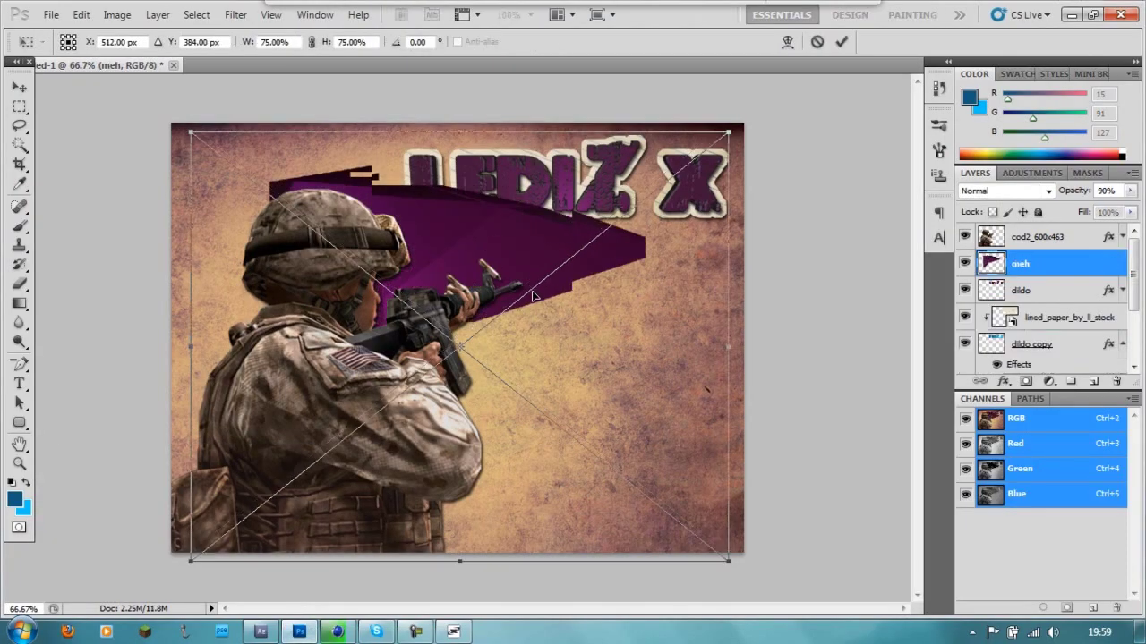
pyautogui.click(842, 41)
# Re-save the earlier shard render over meh.png and place it into the poster
pyautogui.click(338, 632)
pyautogui.click(538, 358)
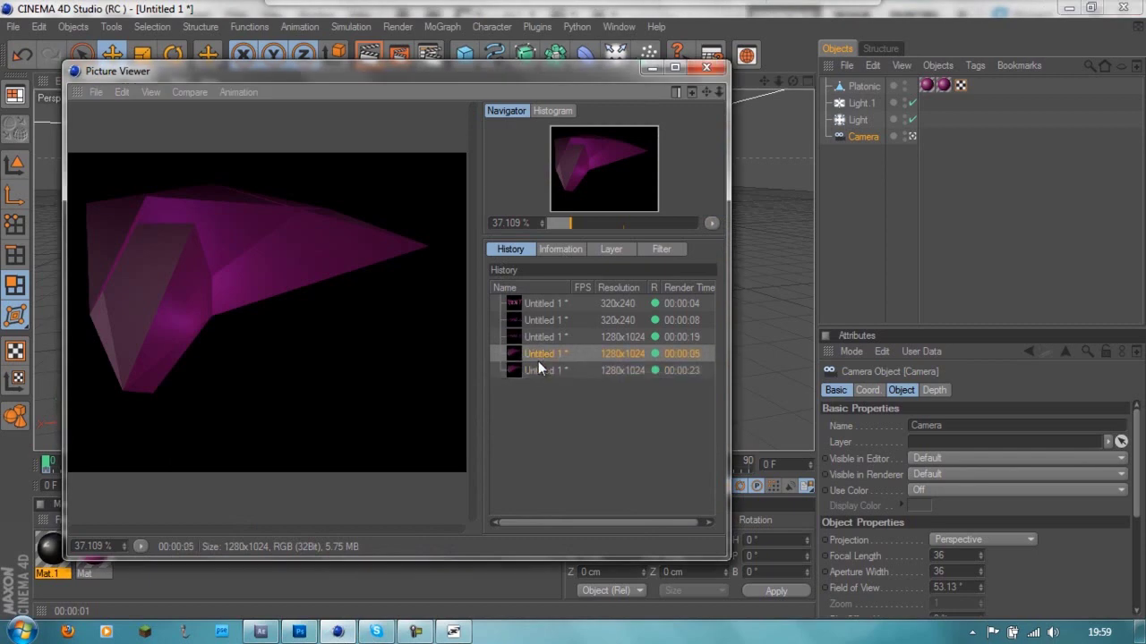
pyautogui.rightClick(539, 358)
pyautogui.click(582, 525)
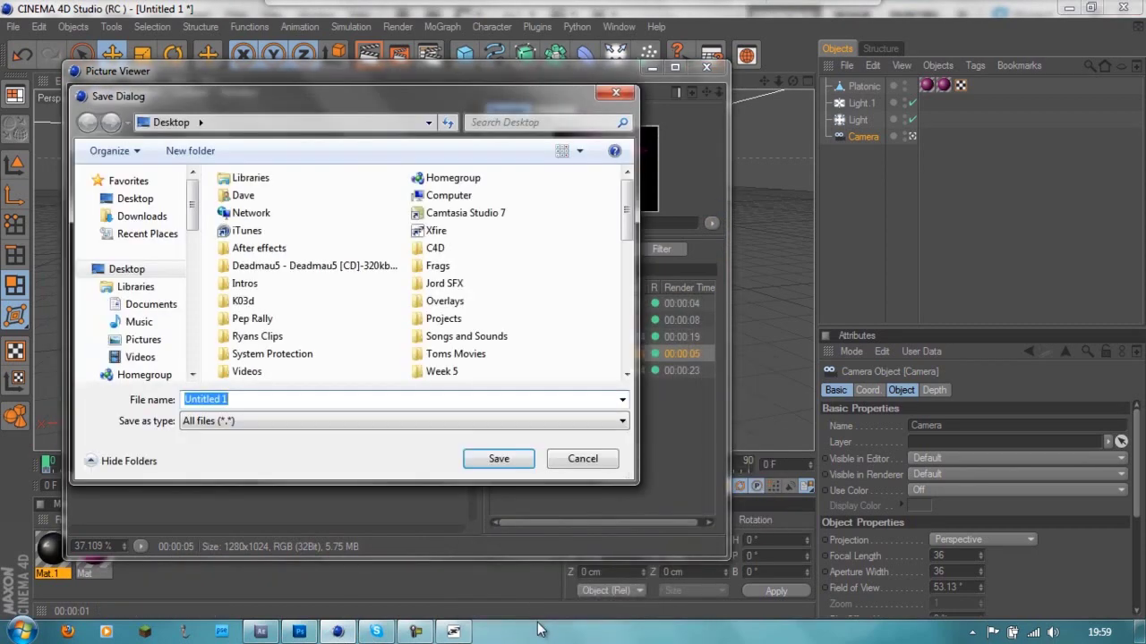
pyautogui.press('Return')
pyautogui.click(658, 381)
pyautogui.press('super+d')
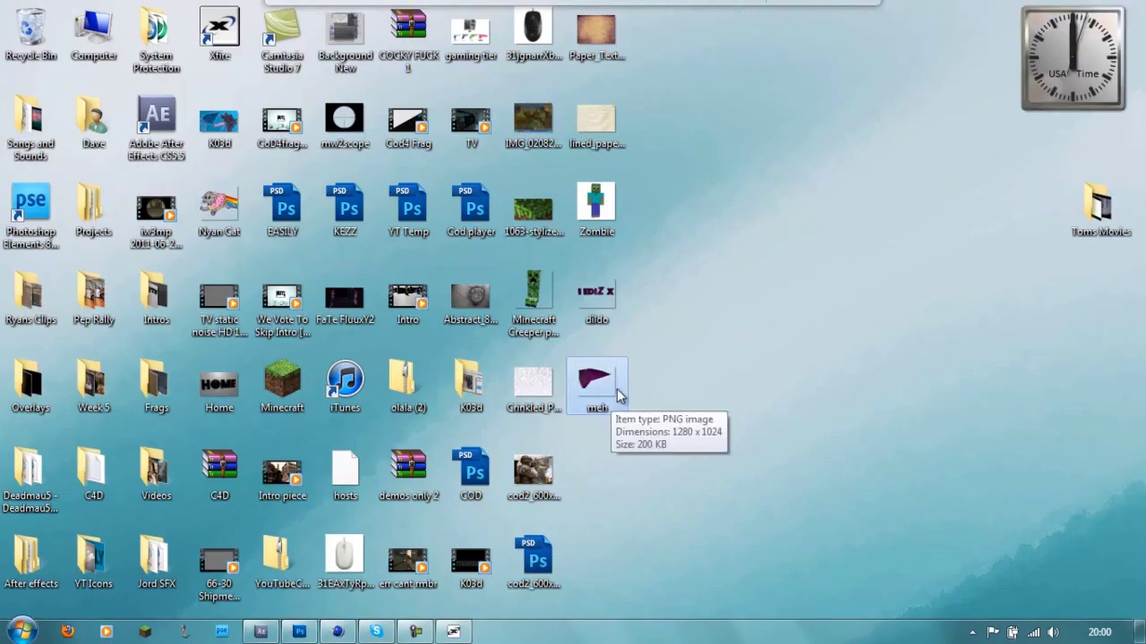
pyautogui.moveTo(617, 388)
pyautogui.mouseDown()
pyautogui.moveTo(414, 207)
pyautogui.moveTo(407, 491)
pyautogui.mouseUp()
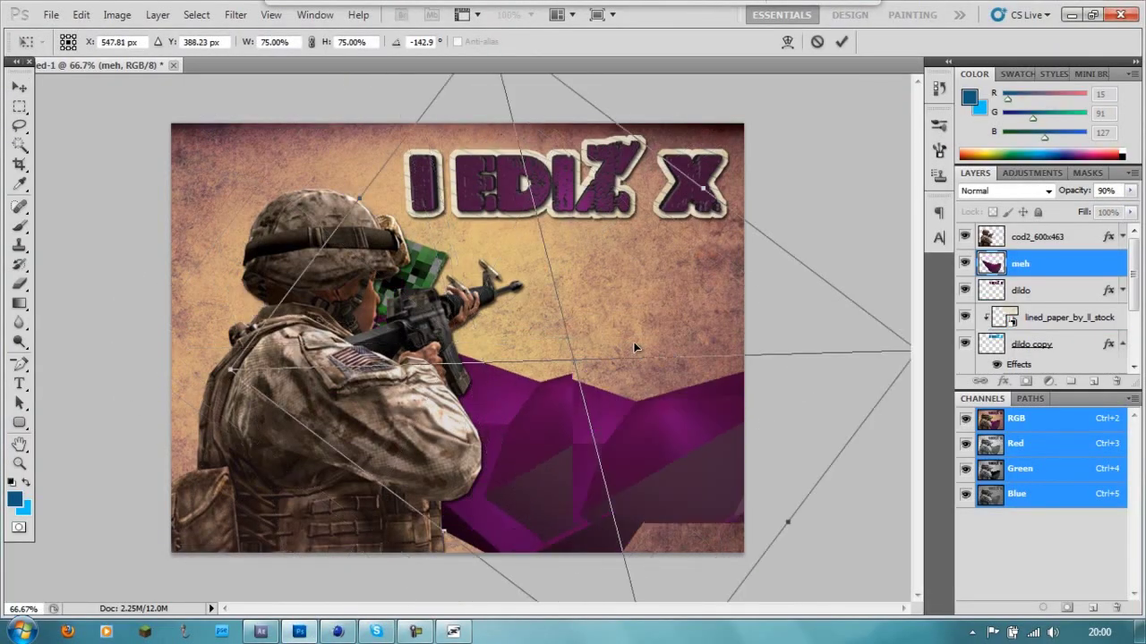
# Rotate and stretch the meh shard into a large wedge at the lower right
pyautogui.moveTo(454, 336); pyautogui.dragTo(674, 306)
pyautogui.moveTo(839, 274)
pyautogui.mouseDown()
pyautogui.moveTo(830, 435)
pyautogui.moveTo(699, 497)
pyautogui.moveTo(563, 388)
pyautogui.mouseUp()
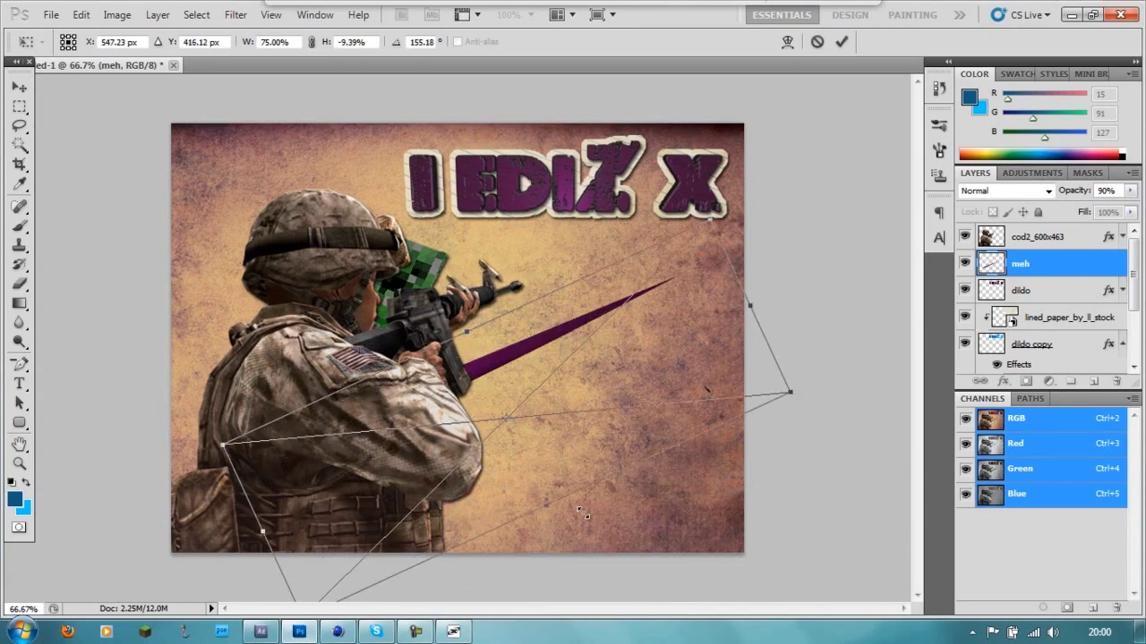
pyautogui.moveTo(563, 388)
pyautogui.mouseDown()
pyautogui.moveTo(704, 217)
pyautogui.moveTo(632, 369)
pyautogui.moveTo(447, 308)
pyautogui.moveTo(739, 340)
pyautogui.moveTo(684, 435)
pyautogui.moveTo(689, 398)
pyautogui.moveTo(695, 410)
pyautogui.mouseUp()
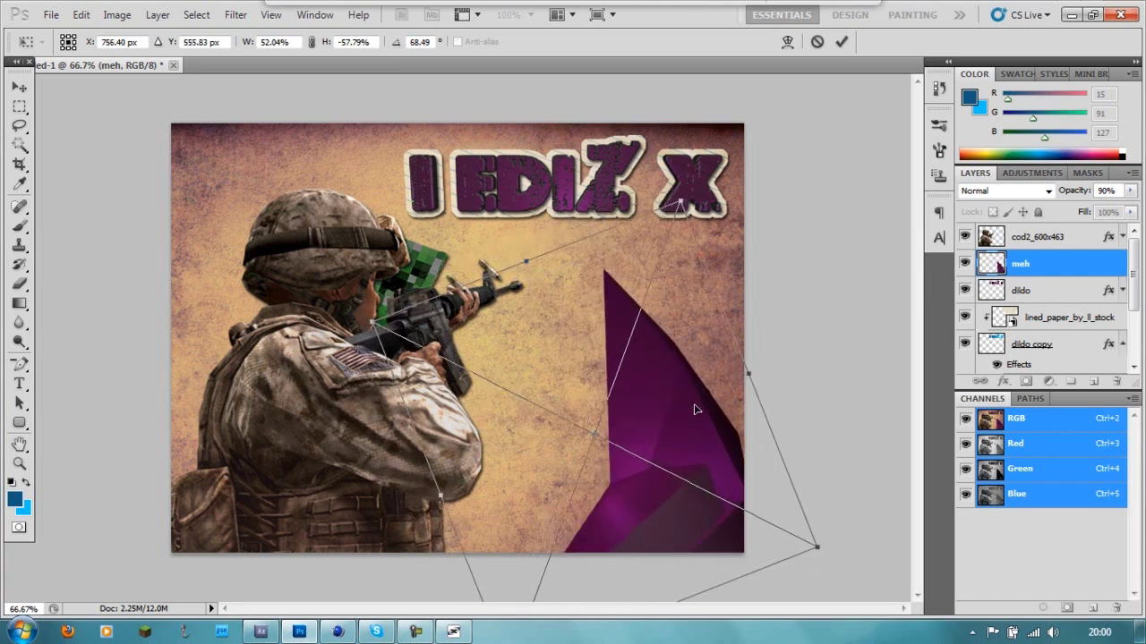
pyautogui.click(841, 41)
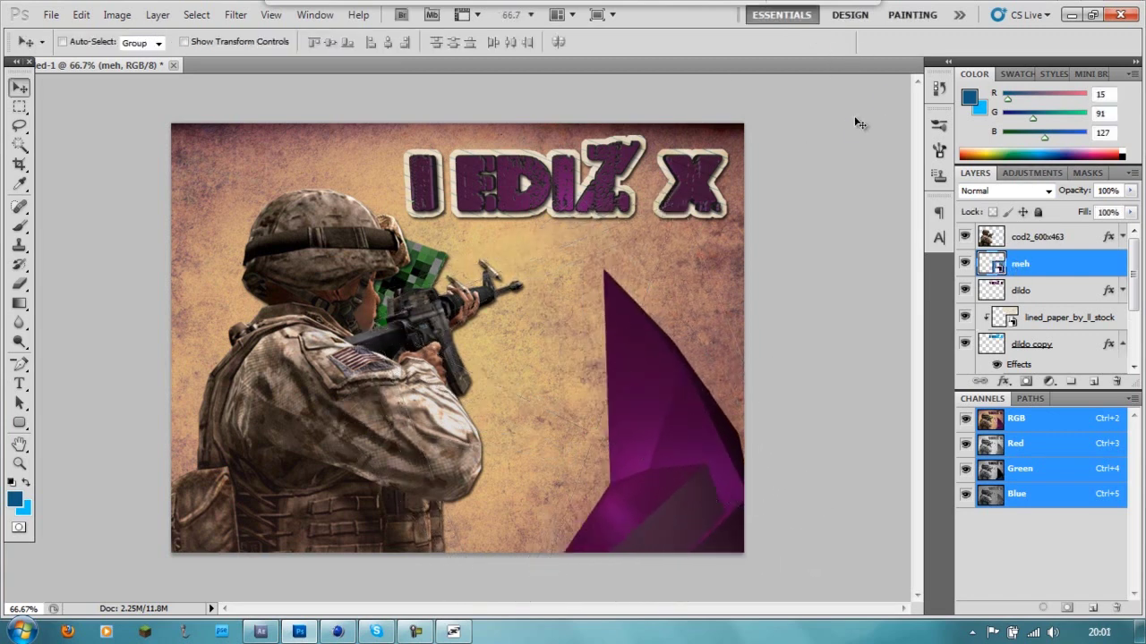
# Duplicate the soldier layer cod2_600x463
pyautogui.moveTo(1133, 268)
pyautogui.mouseDown()
pyautogui.moveTo(1135, 327)
pyautogui.moveTo(1135, 290)
pyautogui.mouseUp()
pyautogui.click(1029, 304)
pyautogui.rightClick(1039, 236)
pyautogui.click(850, 259)
pyautogui.press('Return')
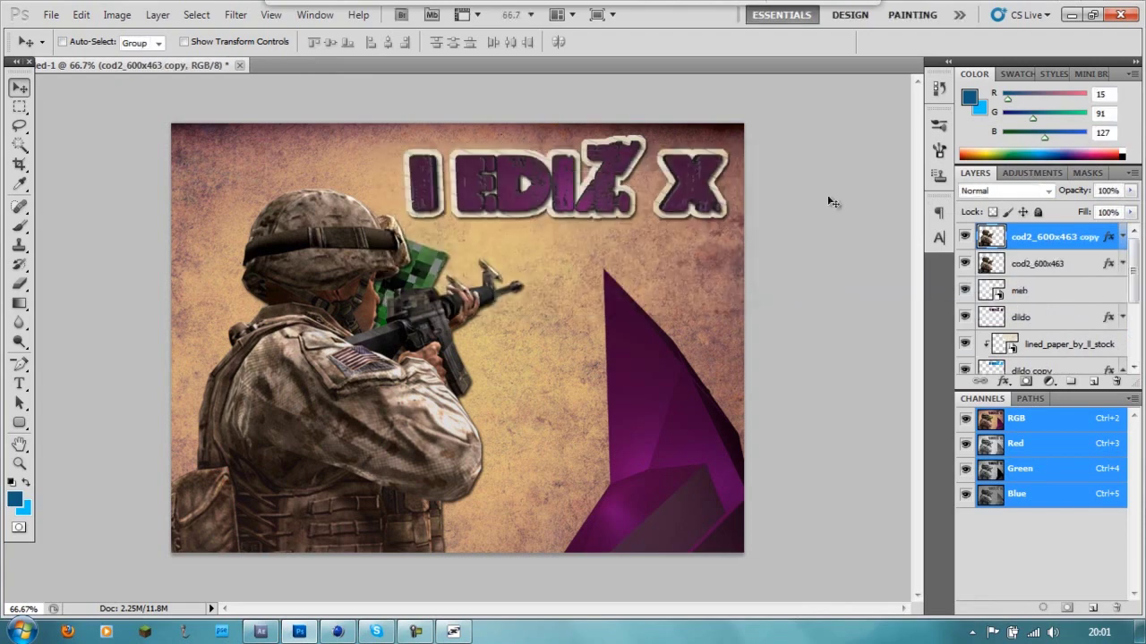
pyautogui.click(1039, 263)
pyautogui.rightClick(1036, 238)
pyautogui.click(857, 236)
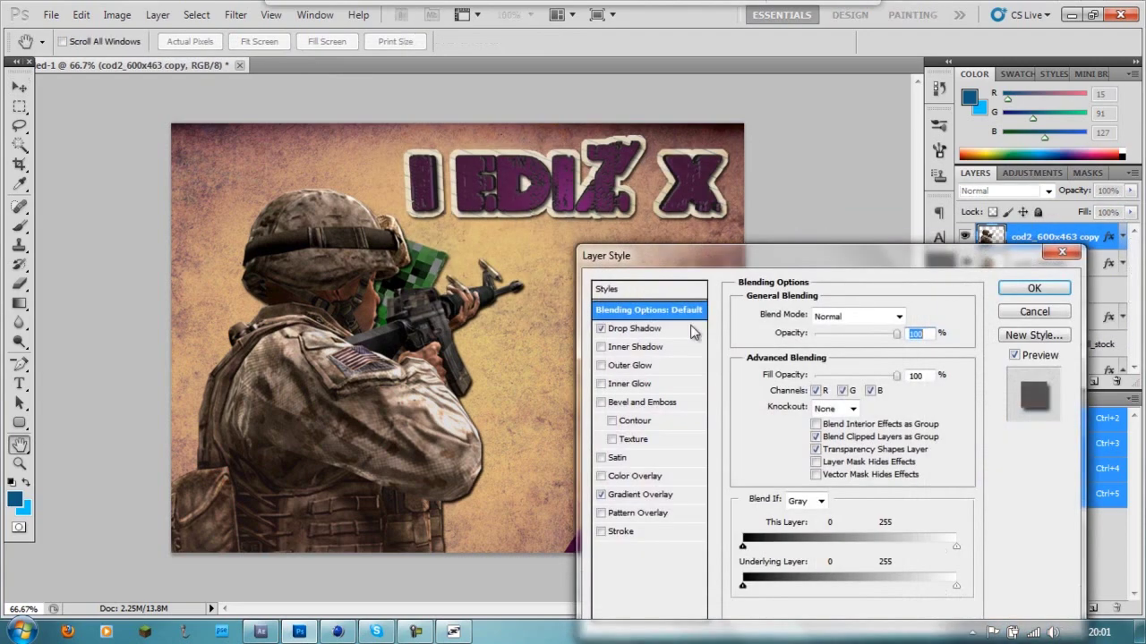
pyautogui.click(1007, 314)
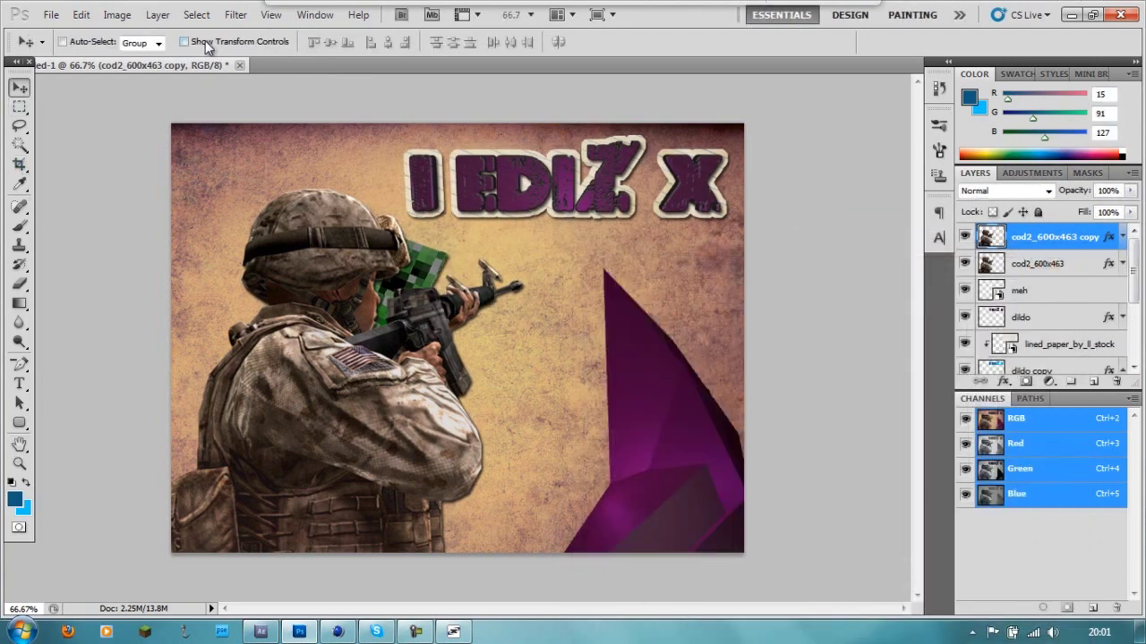
# Rotate the soldier copy to about 72° and nudge it up-right
pyautogui.hotkey('ctrl', 't')
pyautogui.moveTo(376, 176)
pyautogui.mouseDown()
pyautogui.moveTo(314, 399)
pyautogui.moveTo(336, 441)
pyautogui.mouseUp()
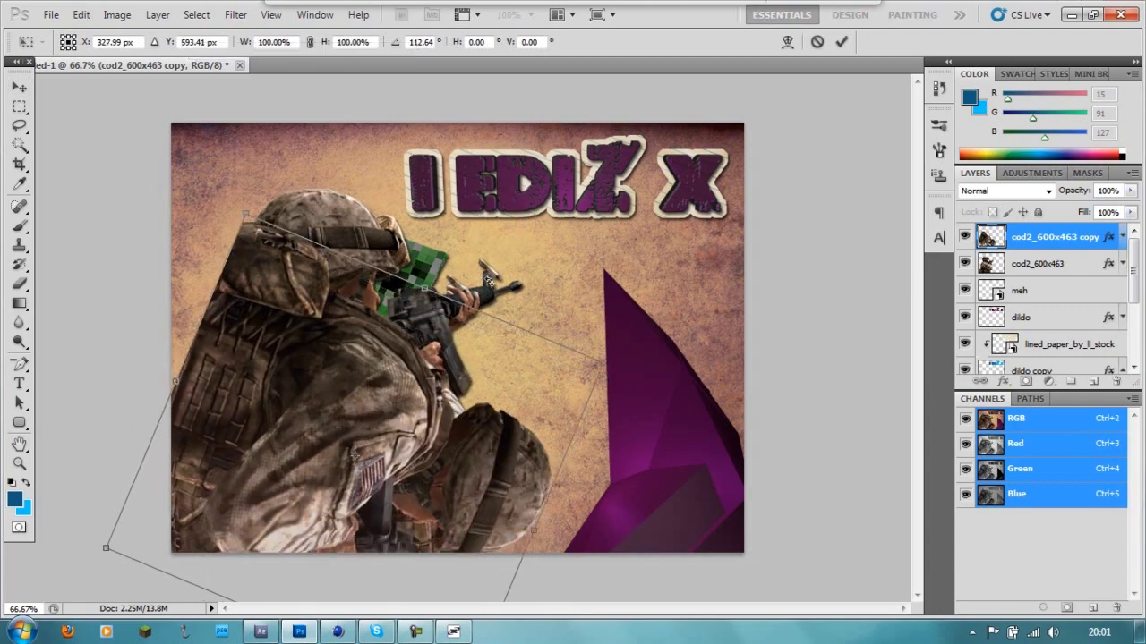
pyautogui.moveTo(488, 280); pyautogui.dragTo(398, 223)
pyautogui.moveTo(324, 403); pyautogui.dragTo(332, 382)
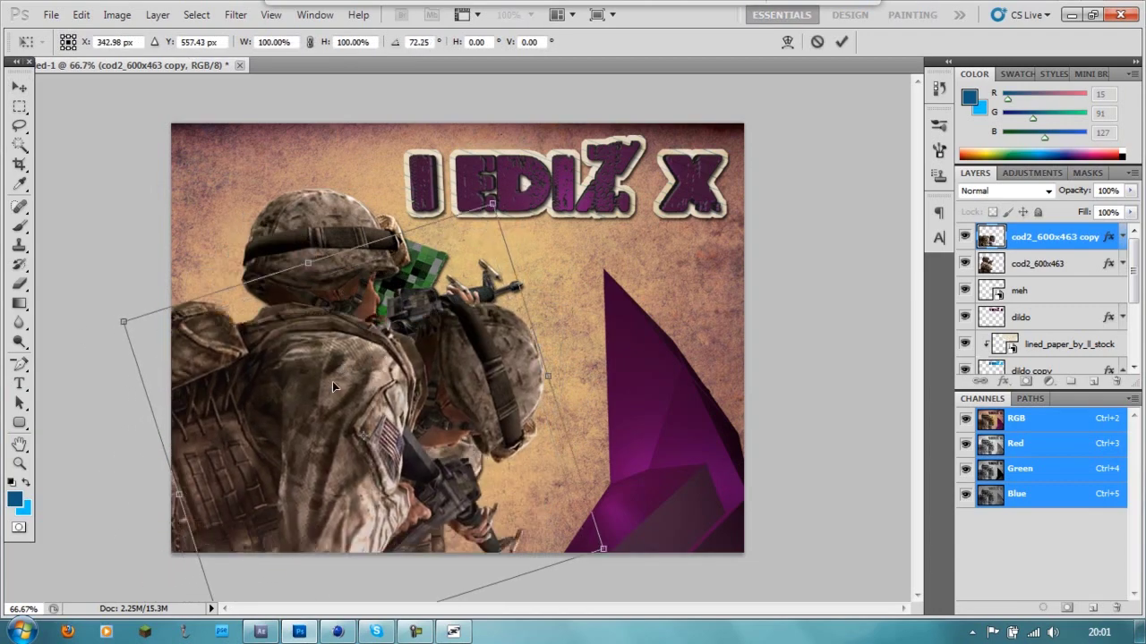
# Commit the soldier copy's rotation, move it below the original, and set up a brush
pyautogui.click(842, 41)
pyautogui.hotkey('ctrl', '[')
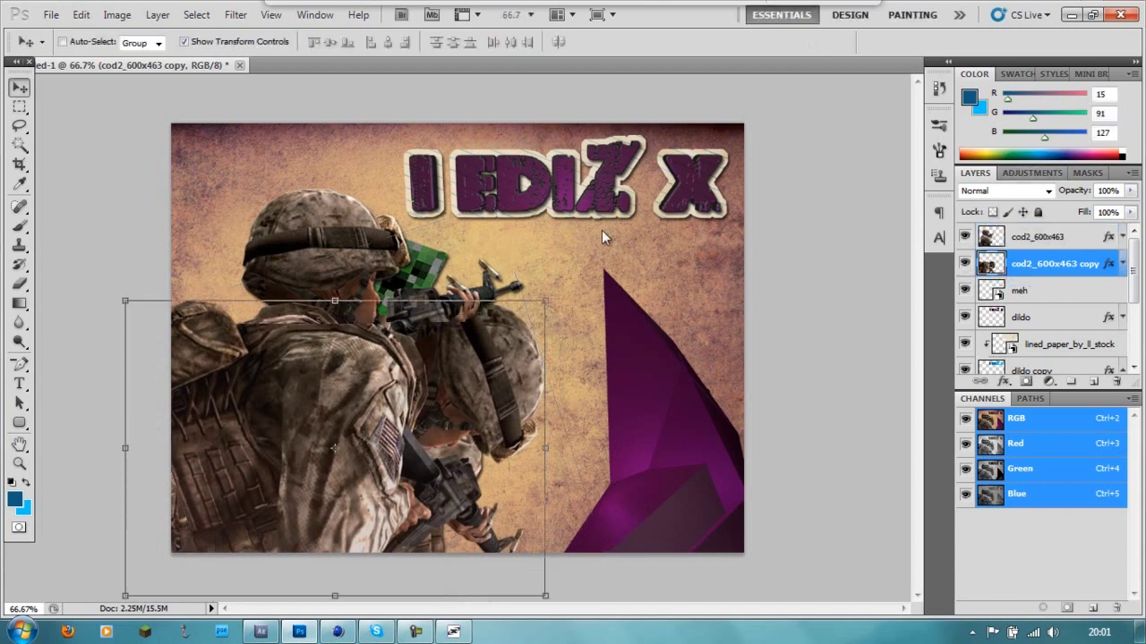
pyautogui.click(19, 246)
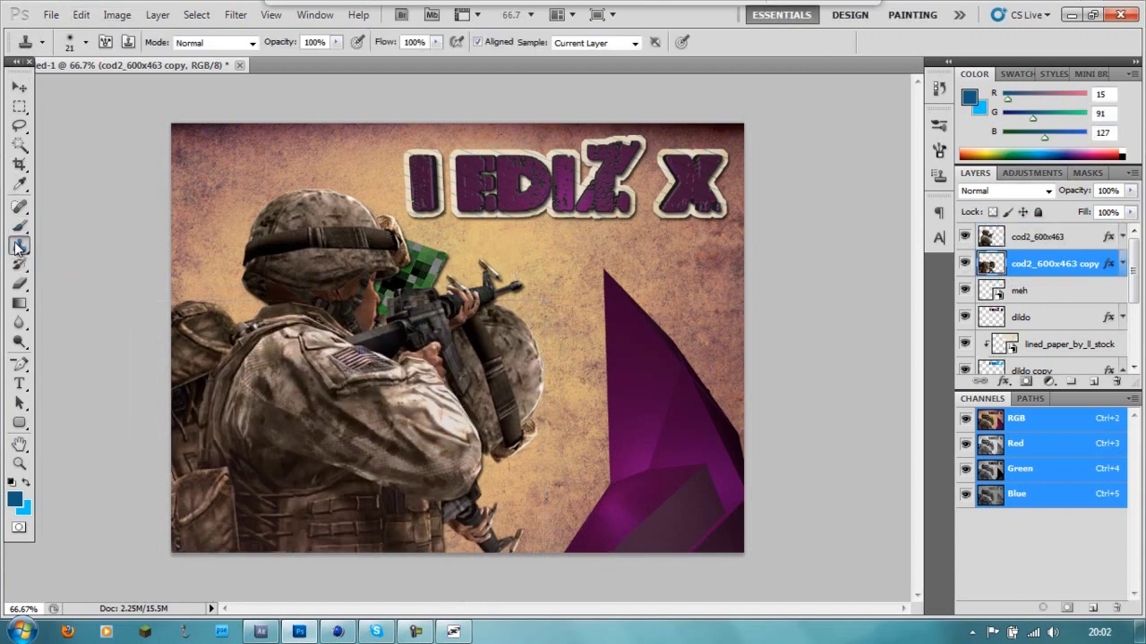
pyautogui.click(87, 42)
pyautogui.doubleClick(465, 173)
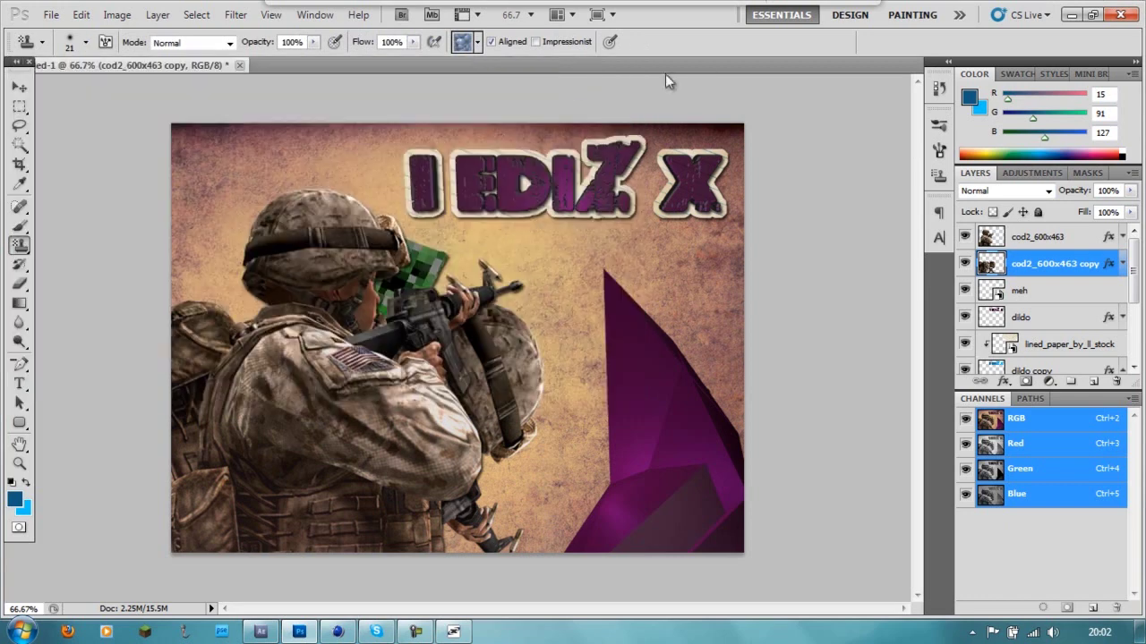
pyautogui.click(477, 41)
pyautogui.press('b')
pyautogui.click(86, 43)
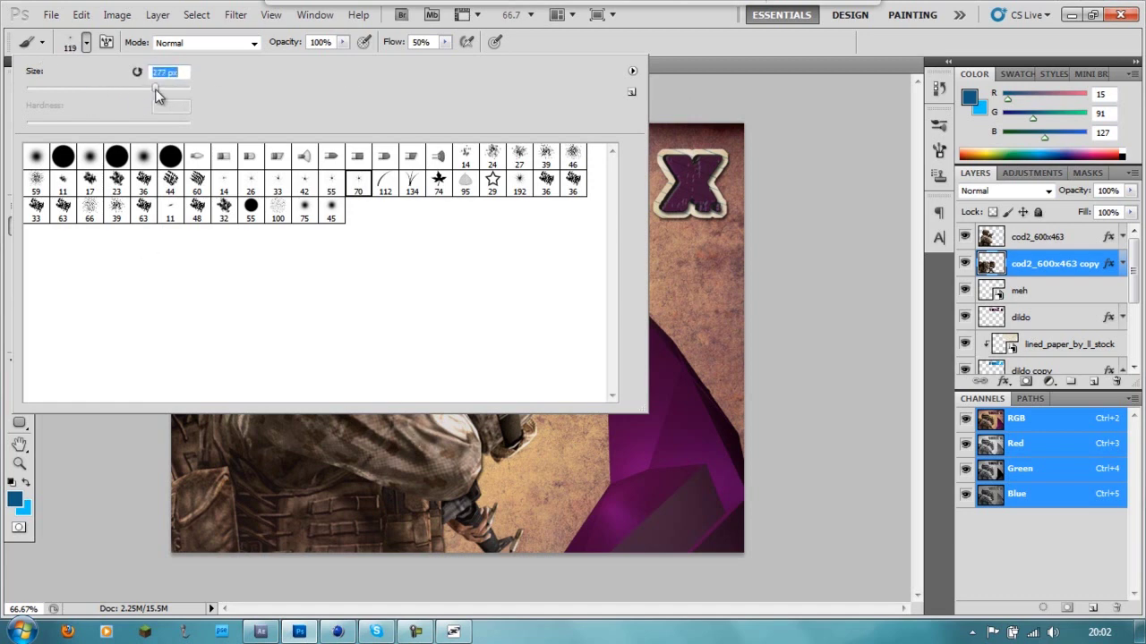
pyautogui.press('Return')
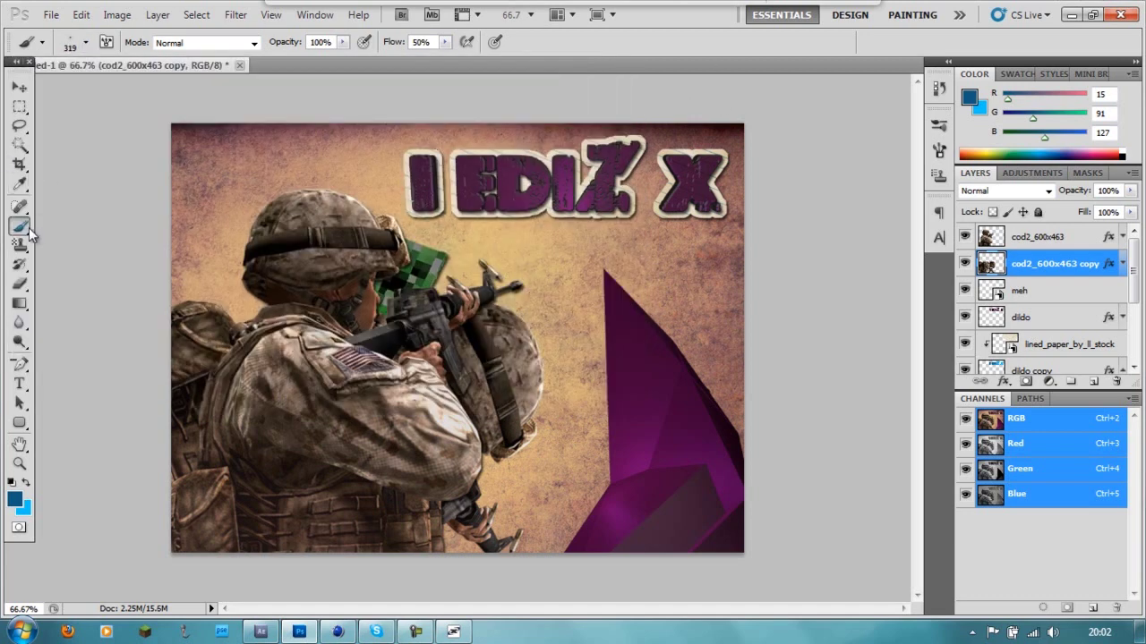
# Erase the soldier copy's edges with a scattered 154 px brush, then delete the copy layer
pyautogui.click(20, 283)
pyautogui.moveTo(421, 286); pyautogui.dragTo(495, 456)
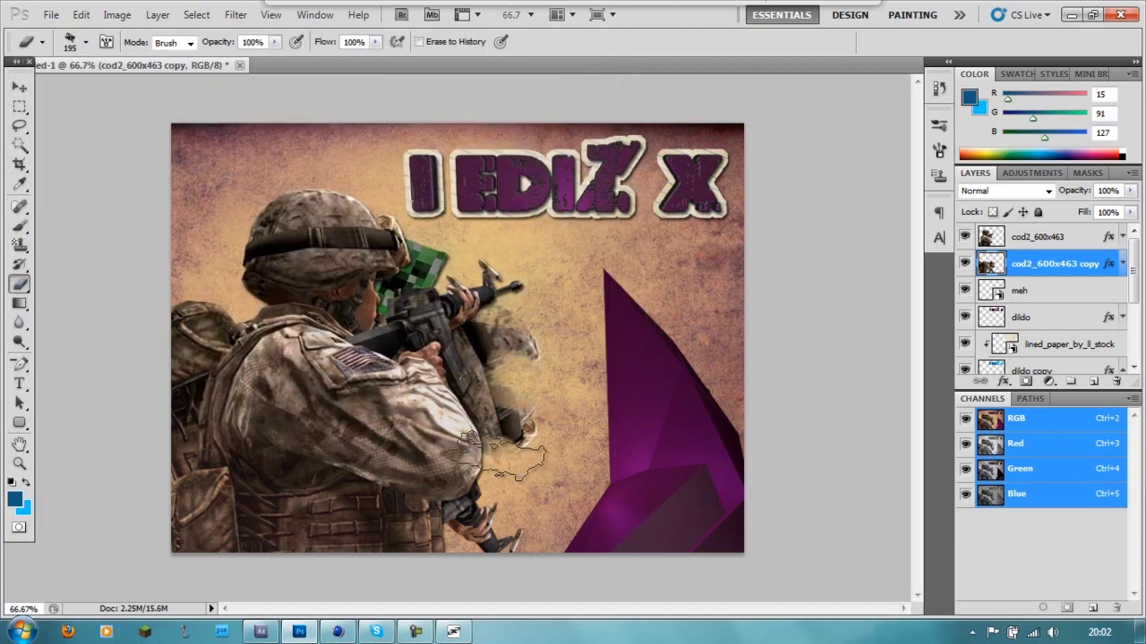
pyautogui.click(86, 43)
pyautogui.click(224, 209)
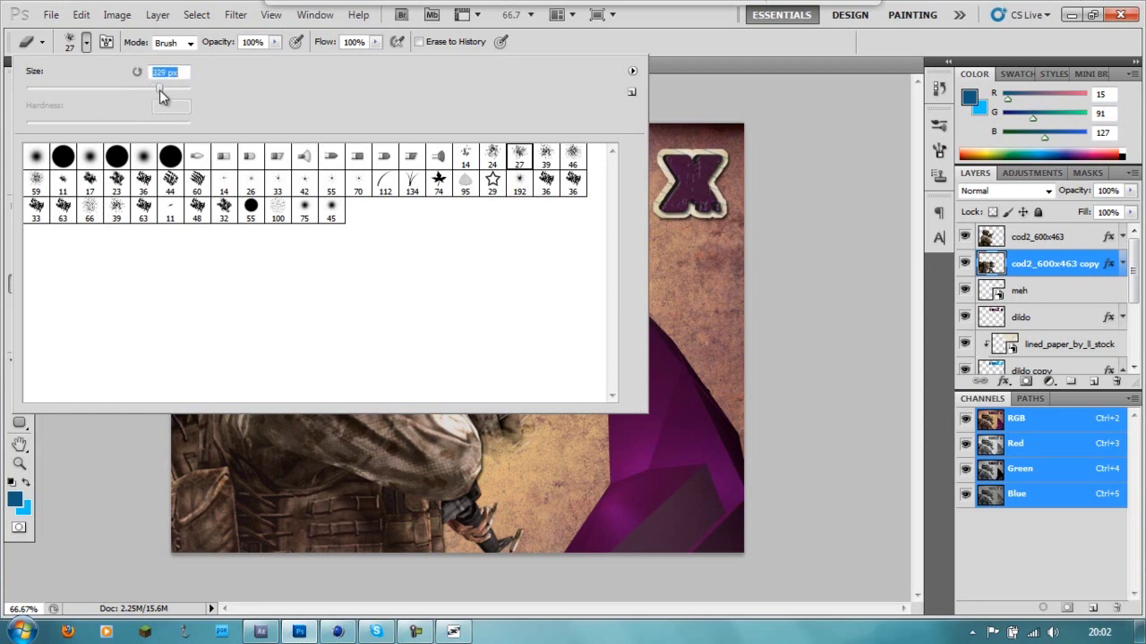
pyautogui.press('Return')
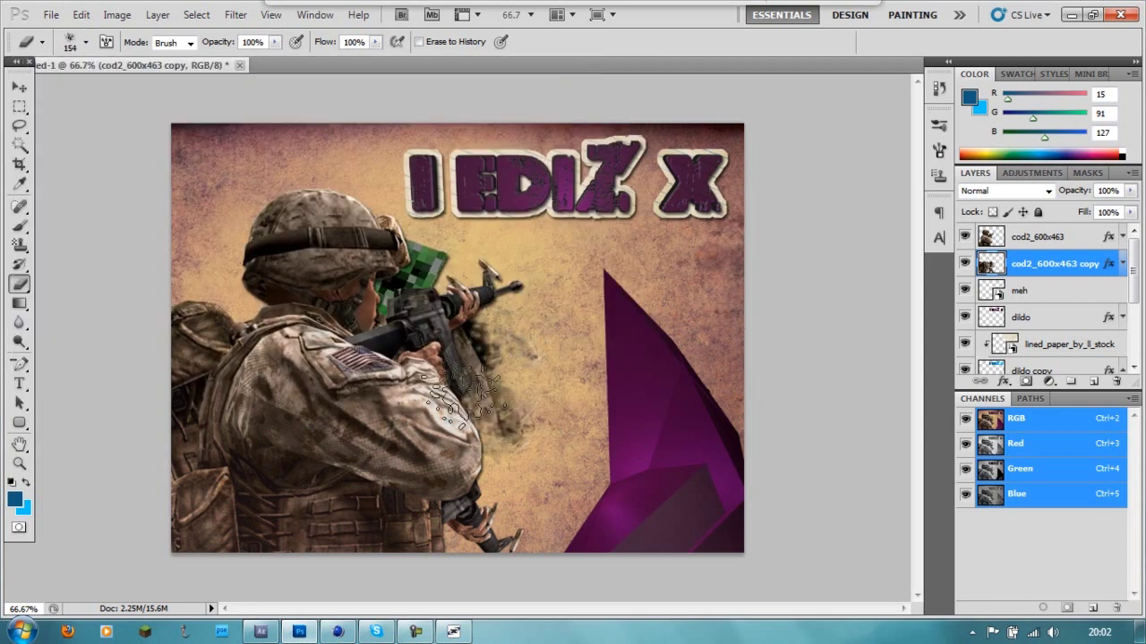
pyautogui.moveTo(188, 318)
pyautogui.mouseDown()
pyautogui.moveTo(153, 499)
pyautogui.moveTo(148, 401)
pyautogui.moveTo(173, 287)
pyautogui.moveTo(126, 403)
pyautogui.mouseUp()
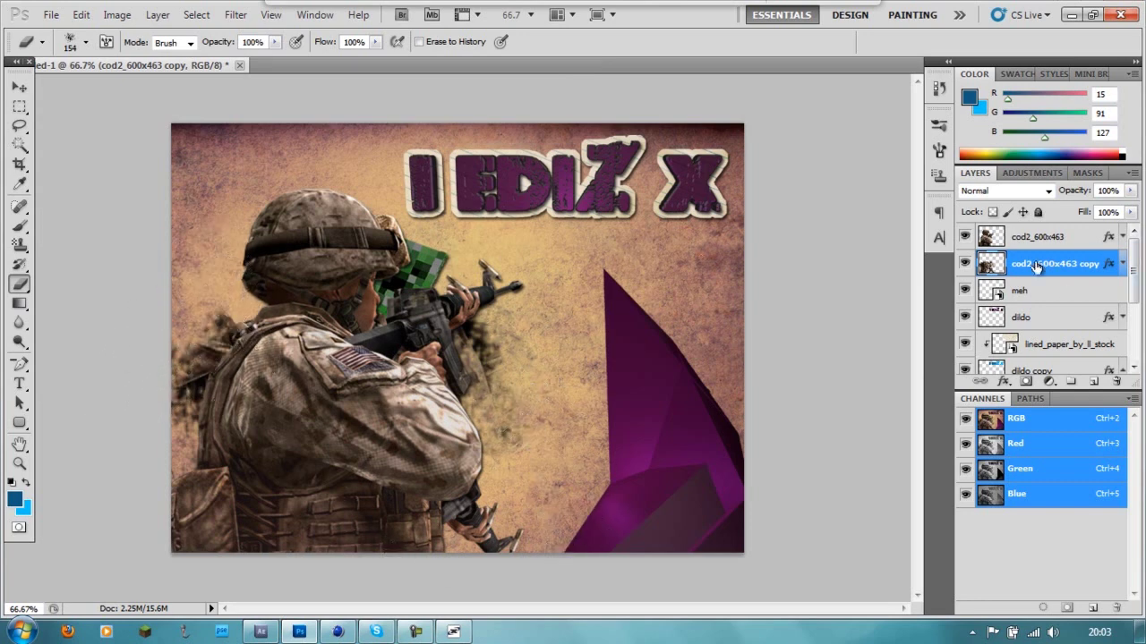
pyautogui.press('Delete')
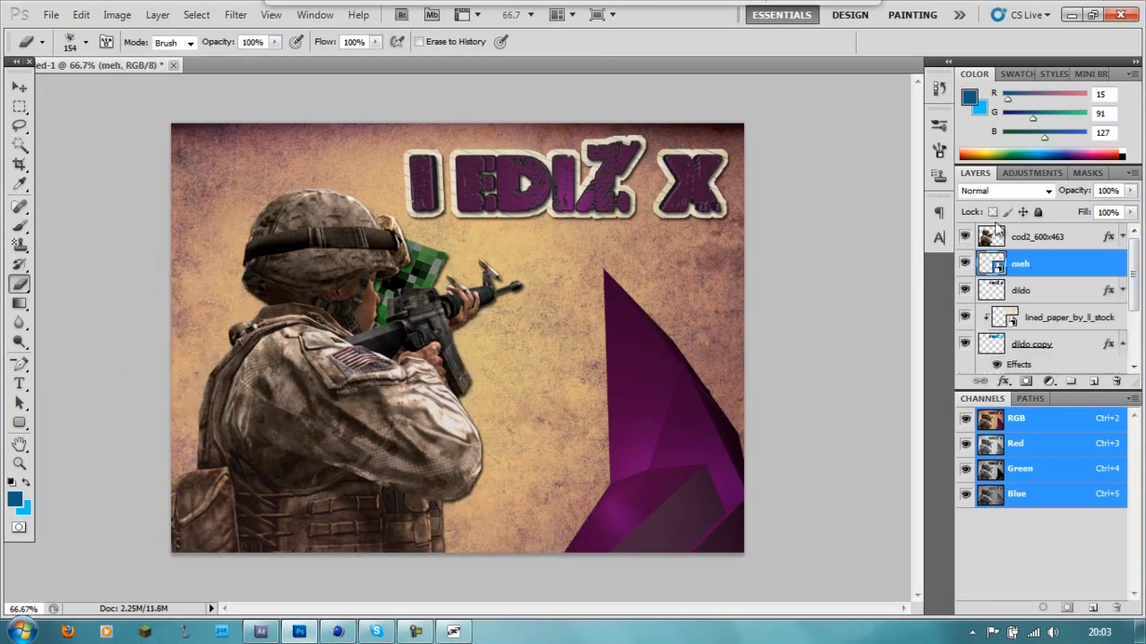
# Give the cod2_600x463 layer a white 5 px outside stroke at about 36% opacity
pyautogui.rightClick(996, 235)
pyautogui.click(967, 259)
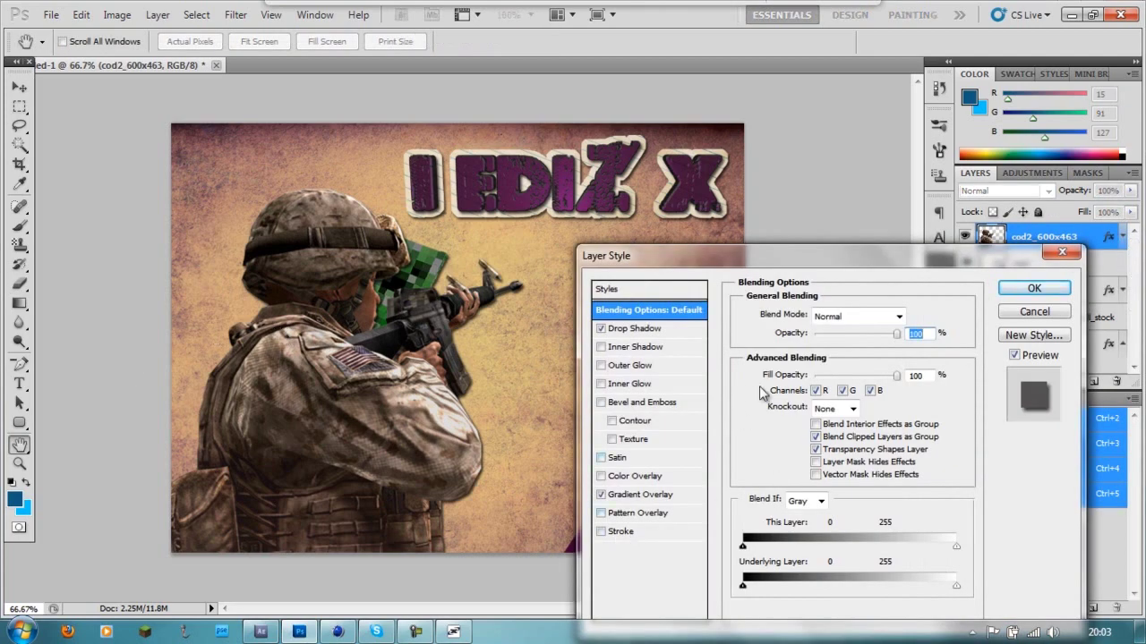
pyautogui.click(601, 531)
pyautogui.click(622, 532)
pyautogui.click(778, 420)
pyautogui.click(652, 160)
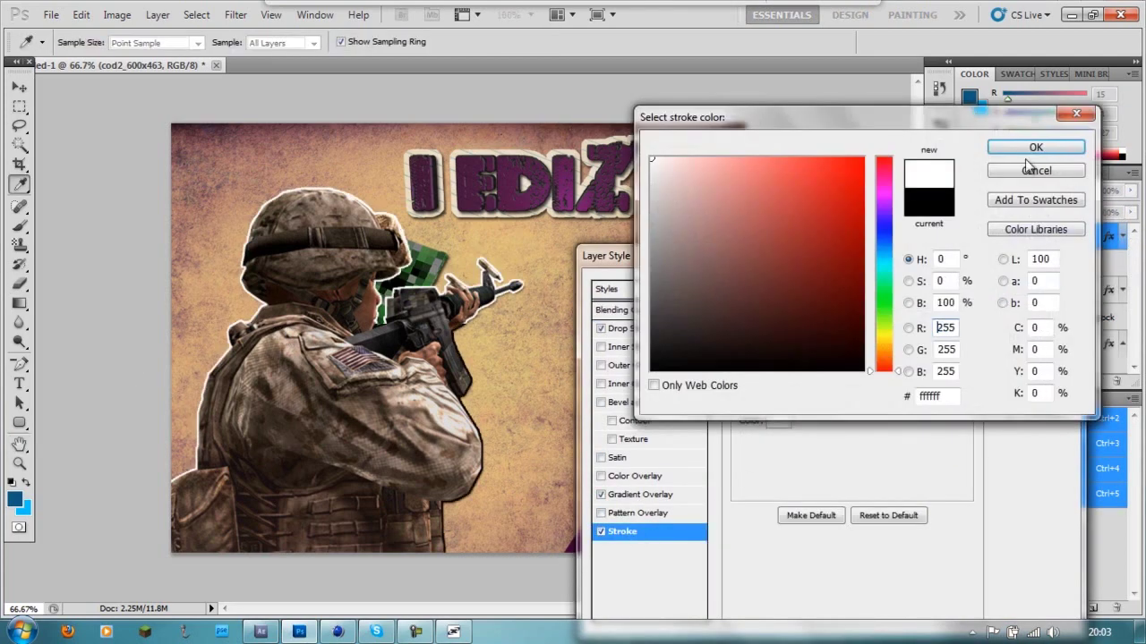
pyautogui.click(1035, 147)
pyautogui.moveTo(841, 313); pyautogui.dragTo(803, 313)
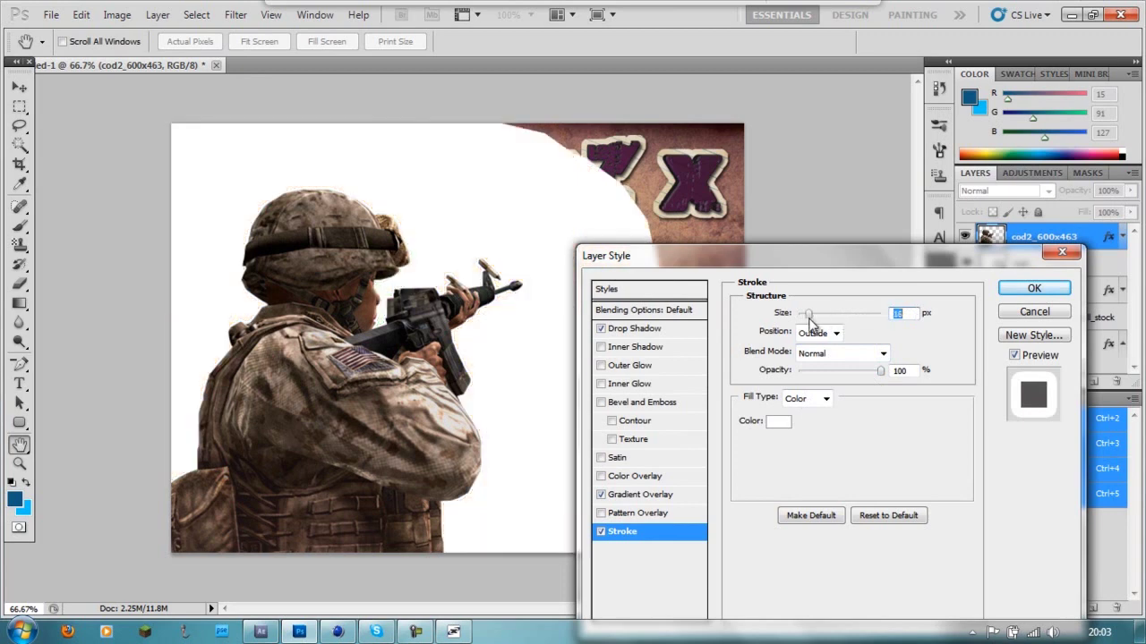
pyautogui.moveTo(814, 374); pyautogui.dragTo(829, 376)
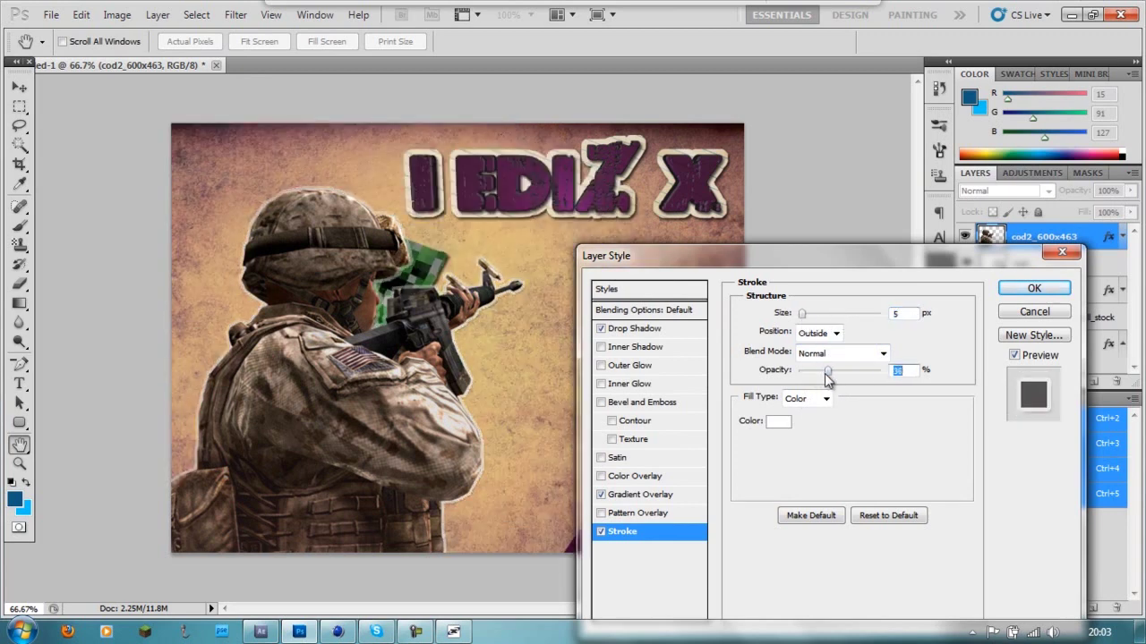
# Apply the stroke, then erase most of the purple shard on the meh layer with a 911 px eraser
pyautogui.click(1034, 288)
pyautogui.press('e')
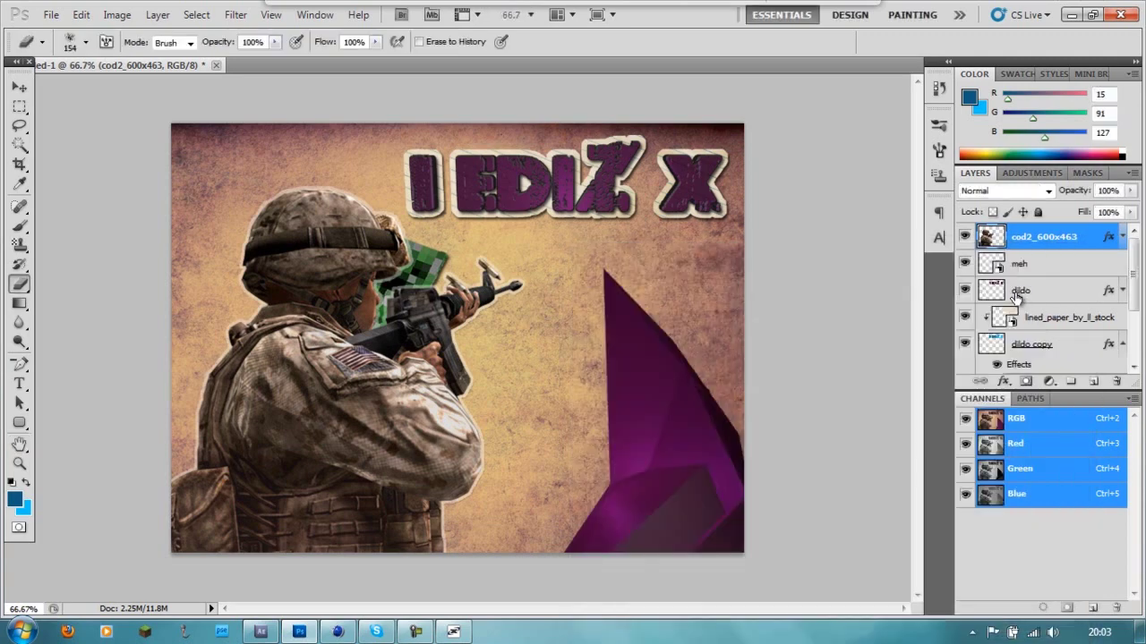
pyautogui.click(1052, 322)
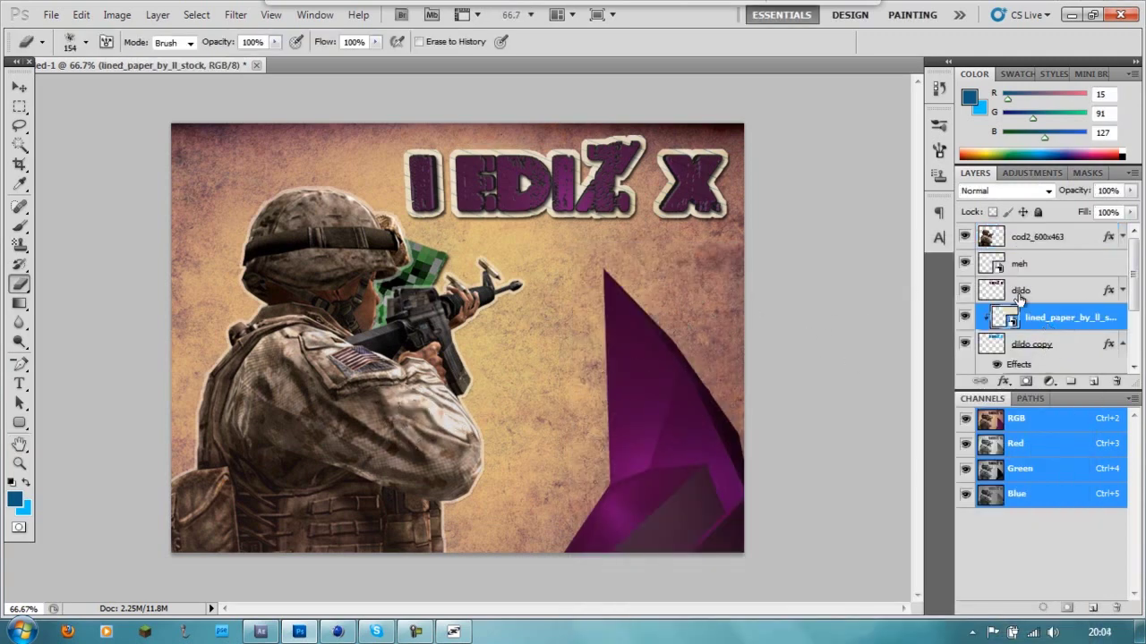
pyautogui.click(1020, 263)
pyautogui.keyDown('ctrl'); pyautogui.click(991, 263); pyautogui.keyUp('ctrl')
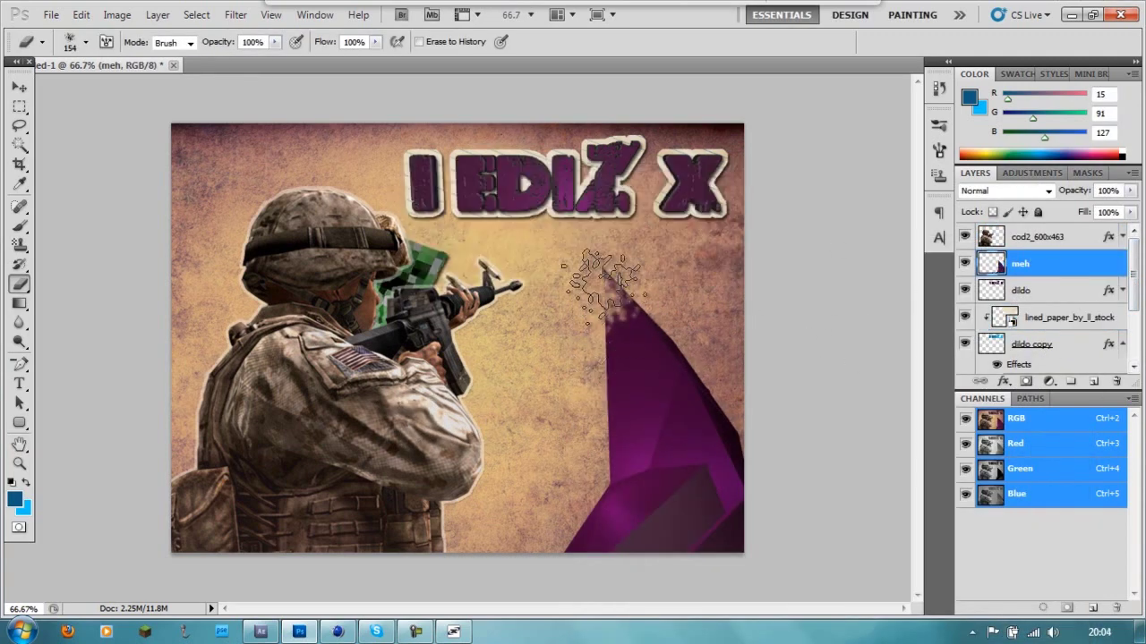
pyautogui.moveTo(611, 304); pyautogui.dragTo(706, 362)
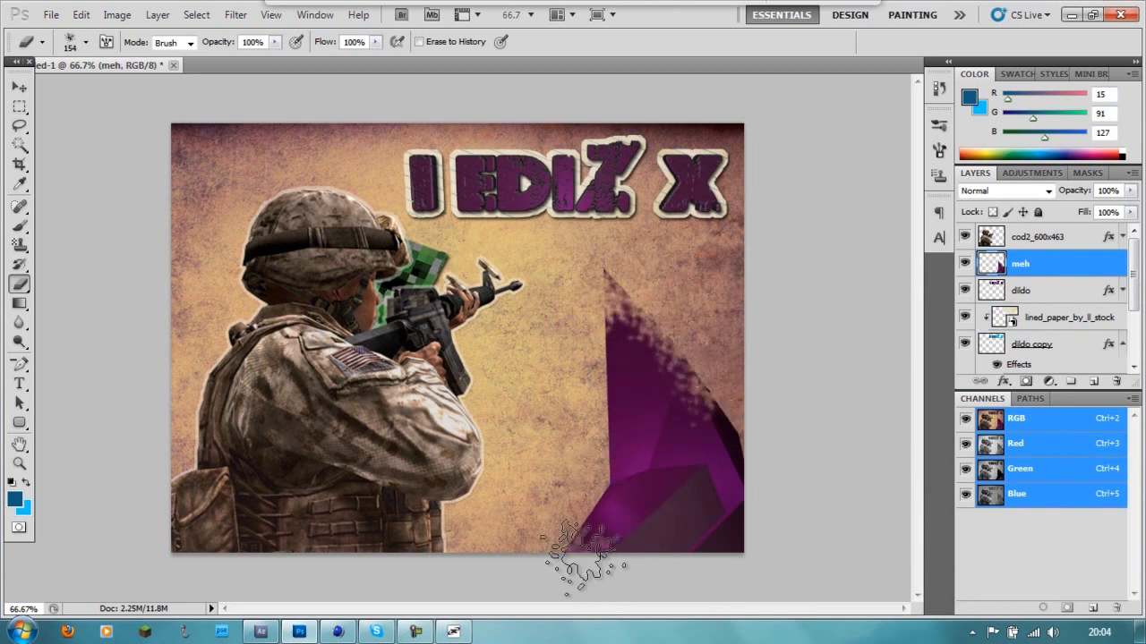
pyautogui.click(86, 43)
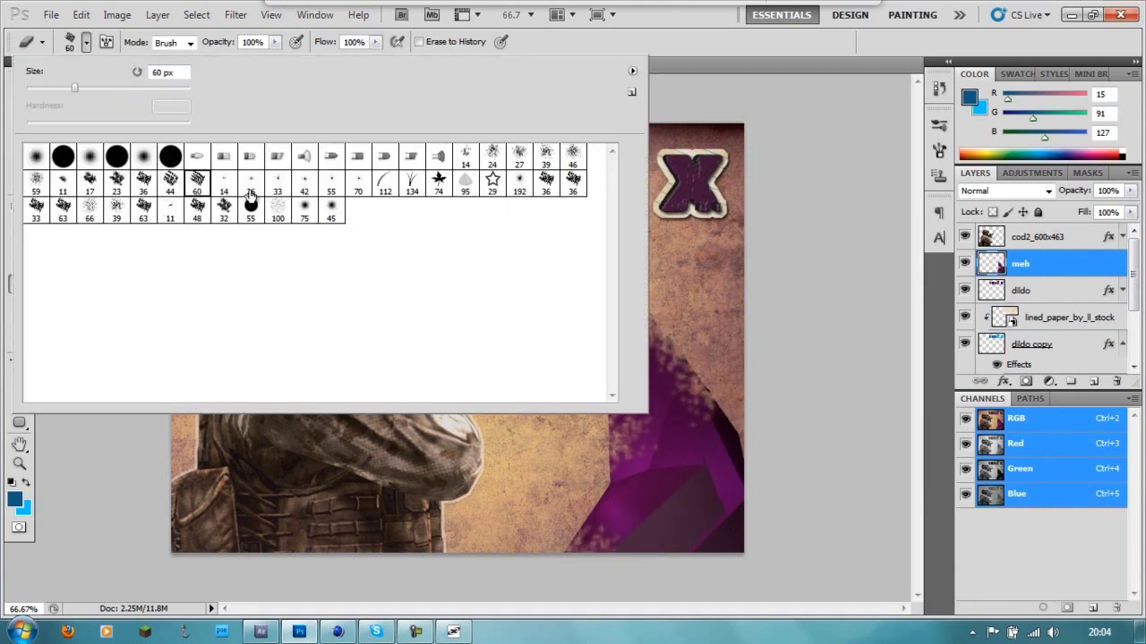
pyautogui.write('911')
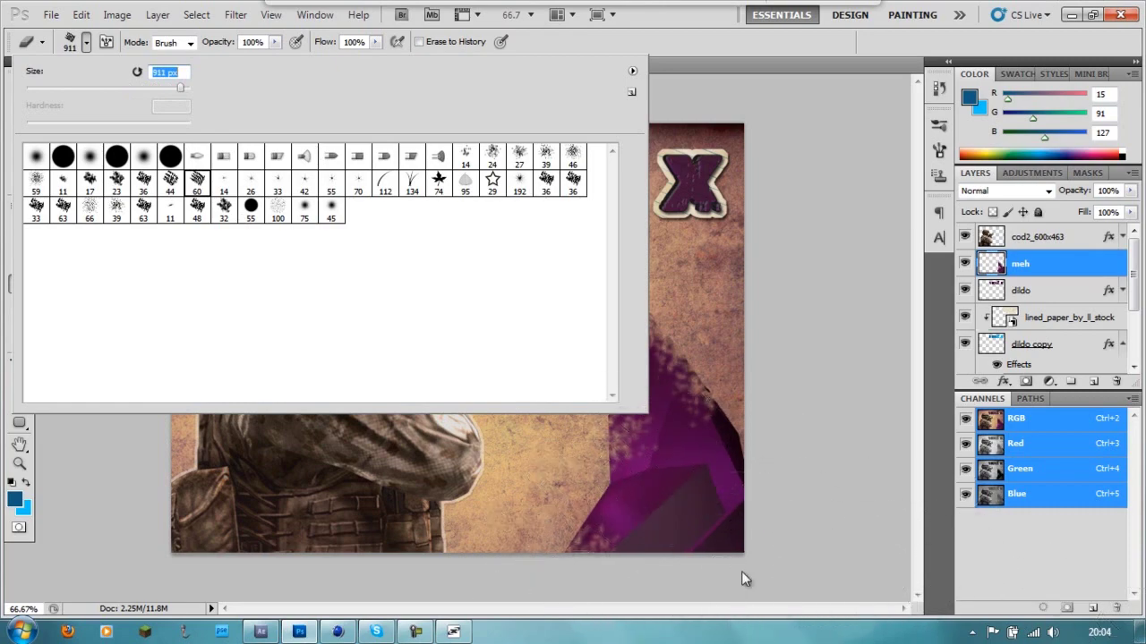
pyautogui.press('Return')
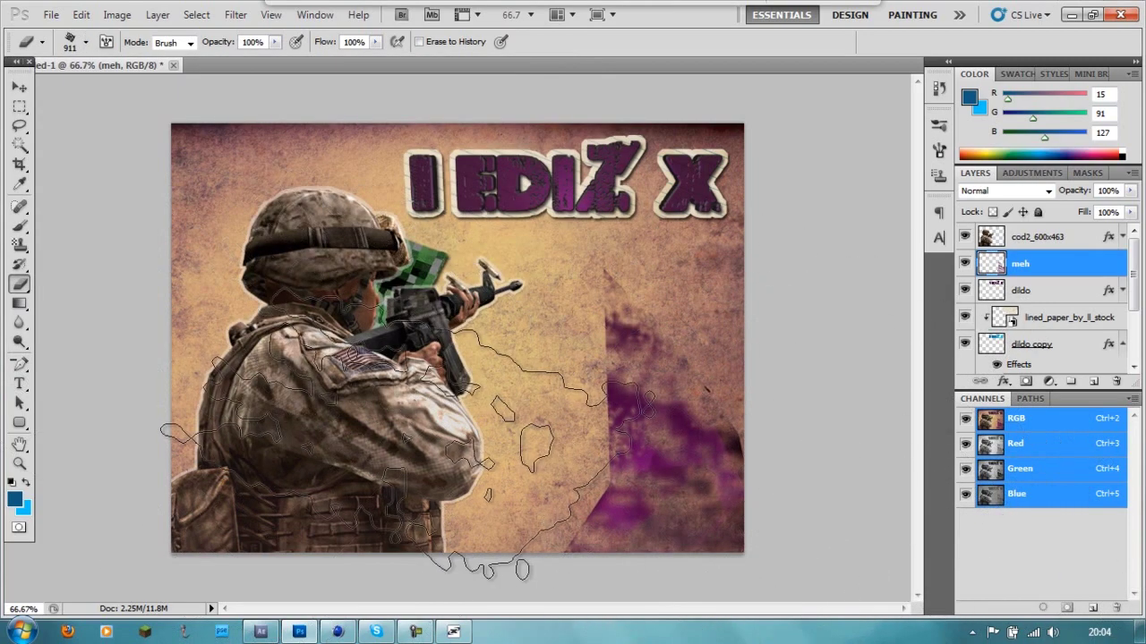
pyautogui.click(380, 537)
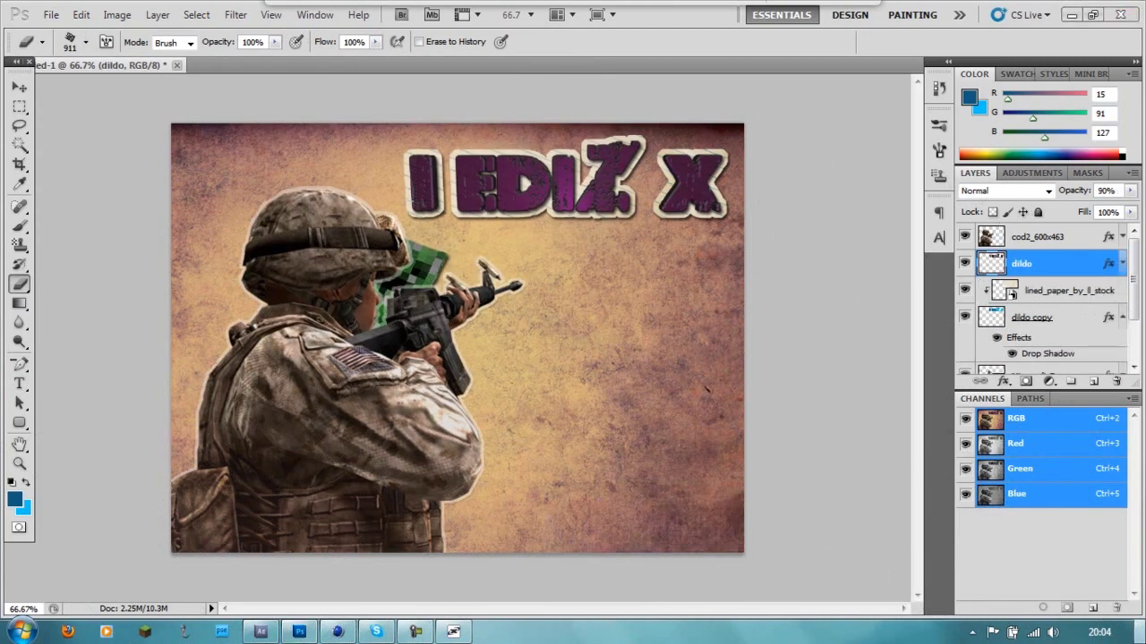
# Place the meh file from the desktop into the document
pyautogui.press('super+d')
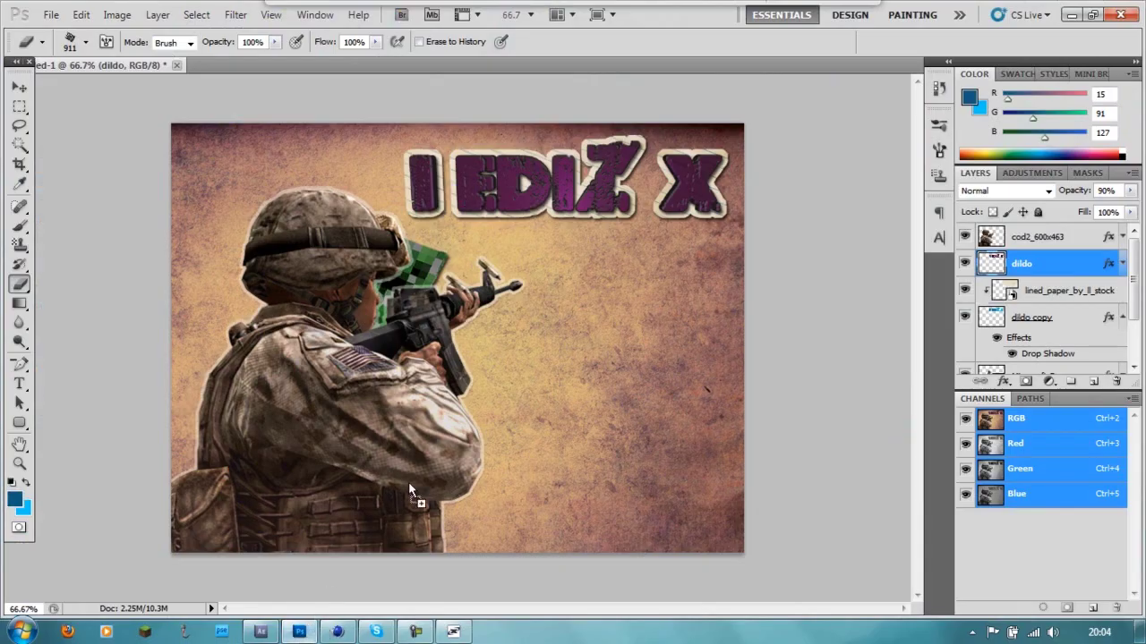
pyautogui.moveTo(327, 632); pyautogui.dragTo(458, 268)
pyautogui.click(471, 245)
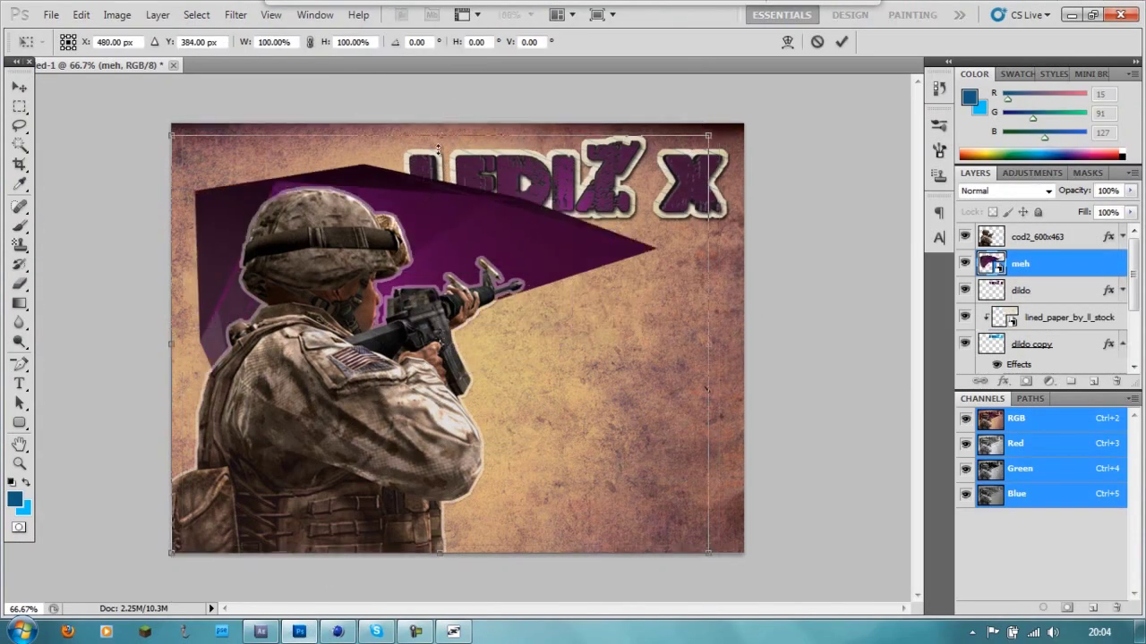
# Flip, rotate and move the placed meh shard, then commit the transform
pyautogui.moveTo(438, 553)
pyautogui.mouseDown()
pyautogui.moveTo(416, 157)
pyautogui.moveTo(416, 553)
pyautogui.mouseUp()
pyautogui.moveTo(573, 573)
pyautogui.mouseDown()
pyautogui.moveTo(293, 428)
pyautogui.moveTo(350, 232)
pyautogui.moveTo(541, 326)
pyautogui.mouseUp()
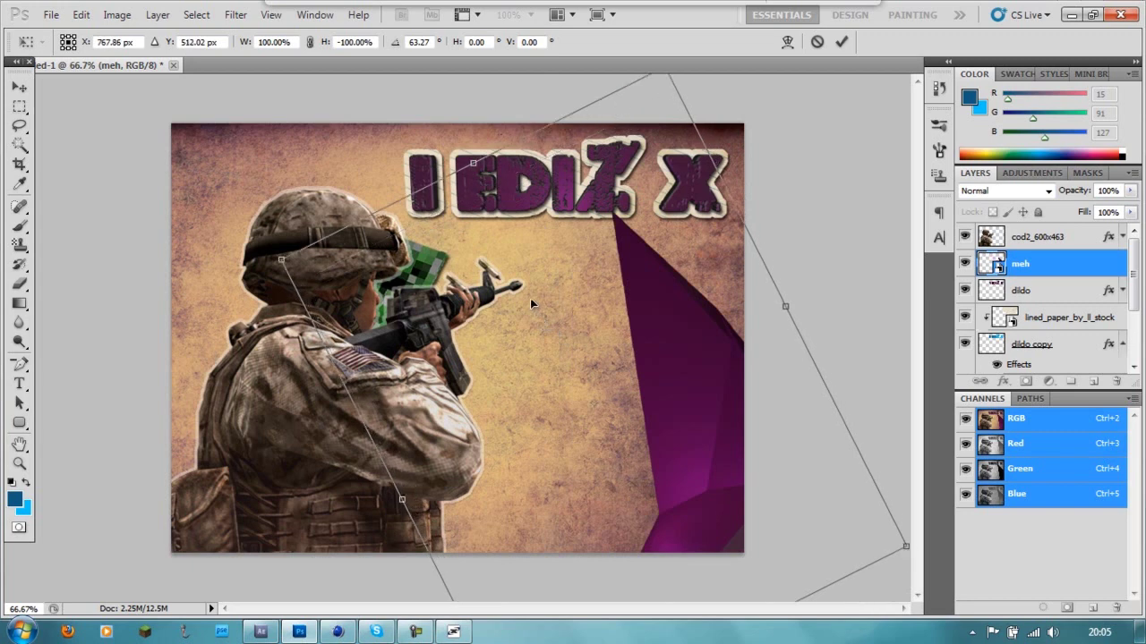
pyautogui.moveTo(541, 326); pyautogui.dragTo(543, 124)
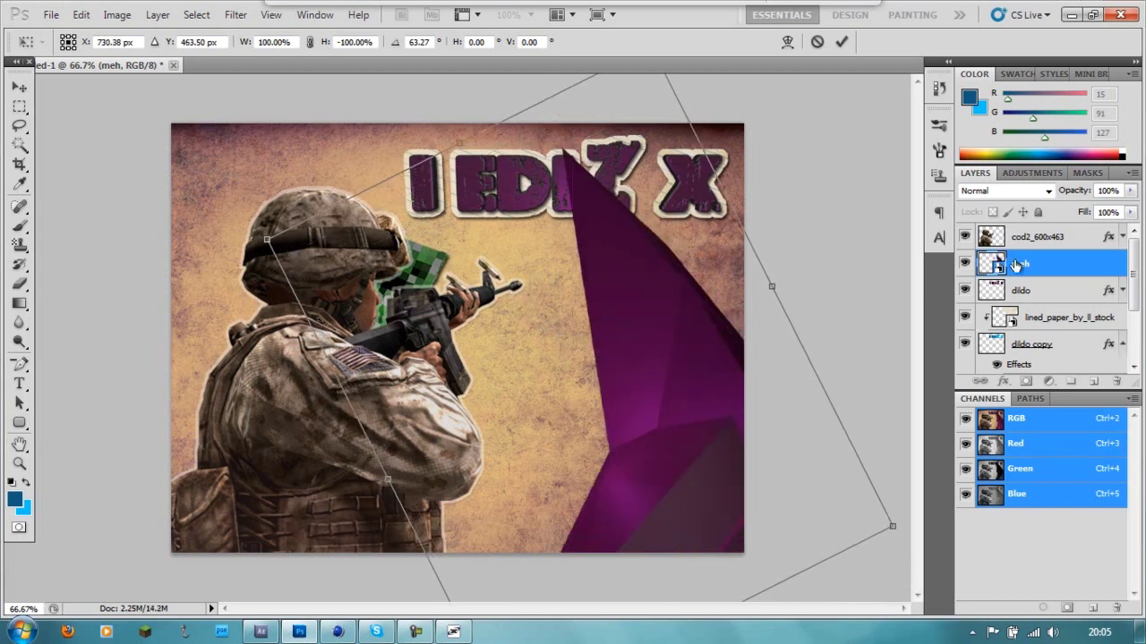
pyautogui.press('Return')
# Release meh from the clipping mask and move it below dildo copy
pyautogui.hotkey('ctrl', '[')
pyautogui.hotkey('ctrl', '[')
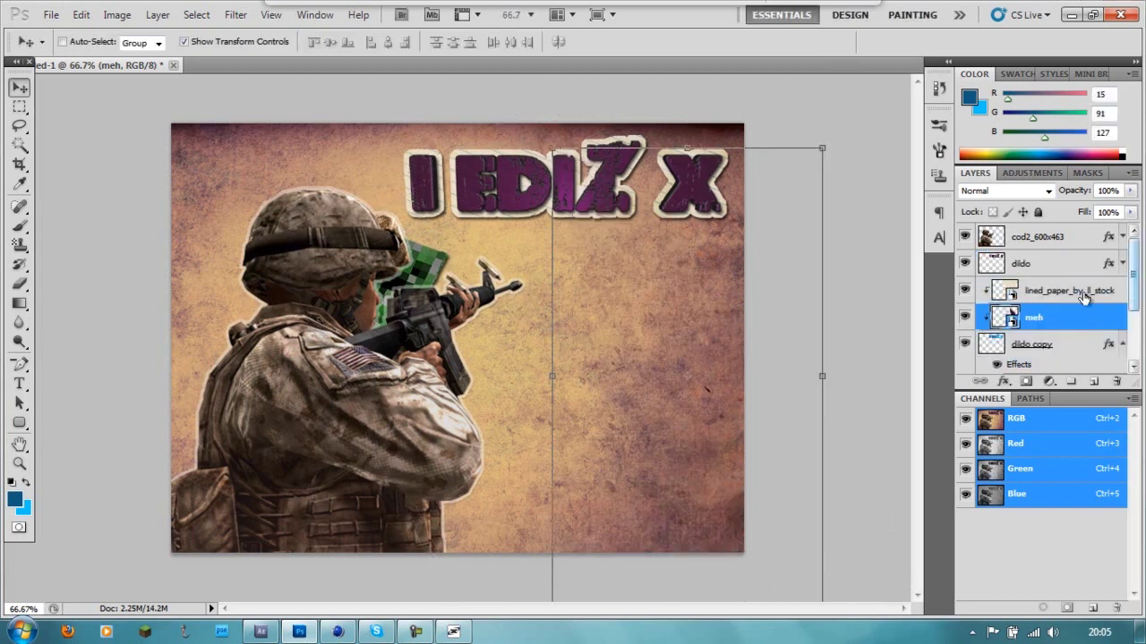
pyautogui.moveTo(1041, 283); pyautogui.dragTo(1038, 329)
pyautogui.rightClick(1002, 290)
pyautogui.click(851, 484)
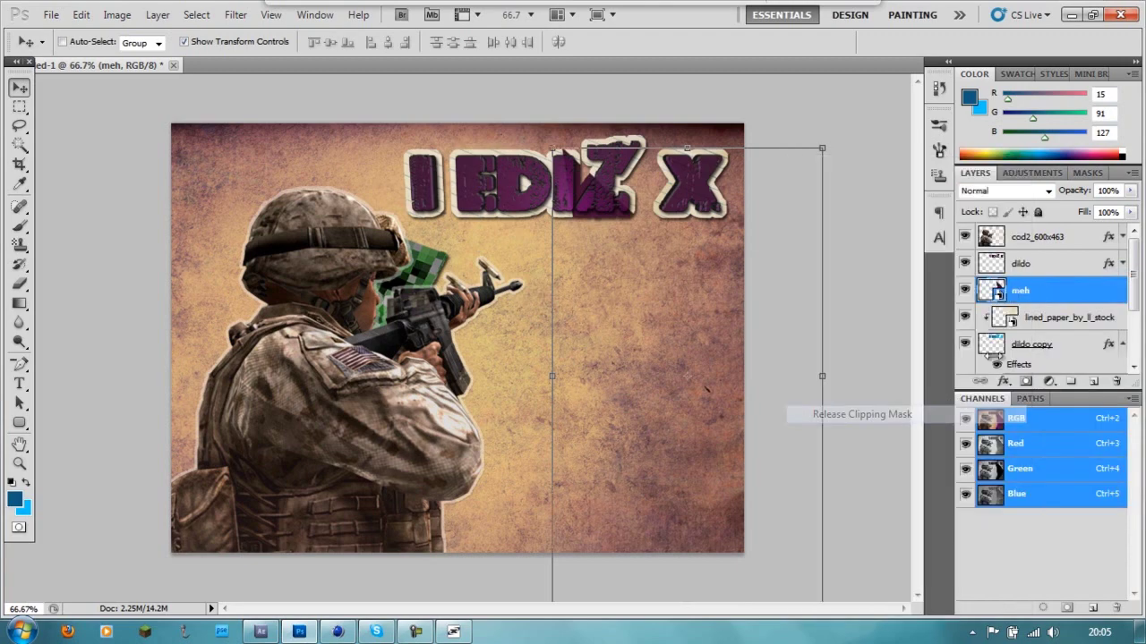
pyautogui.moveTo(1018, 292); pyautogui.dragTo(1011, 353)
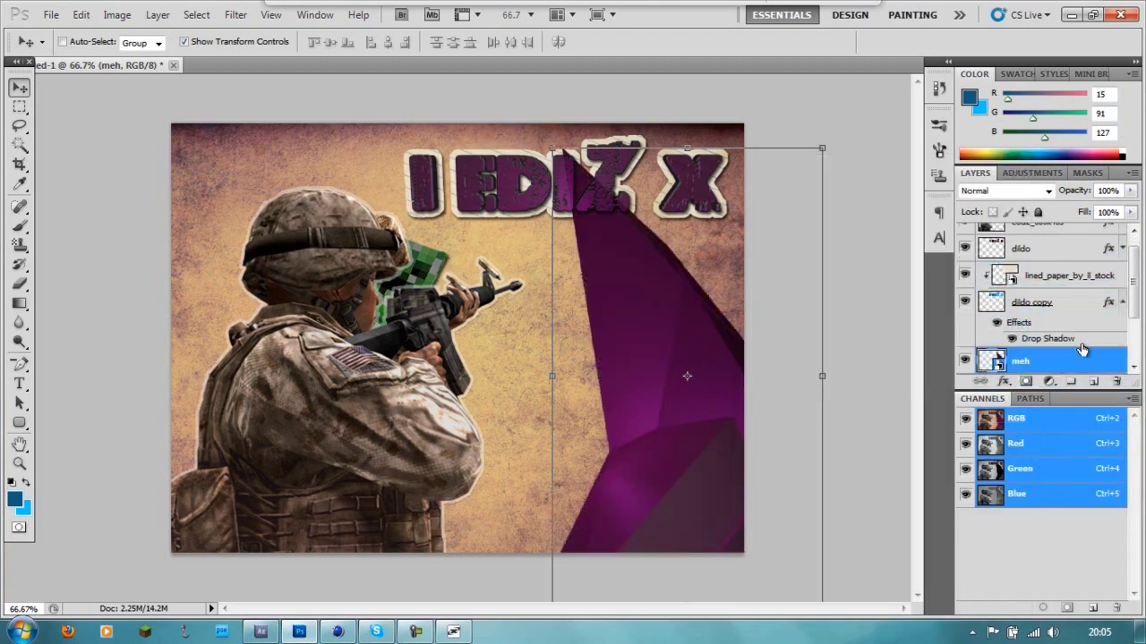
pyautogui.click(1122, 302)
# Shorten the shard and tilt it about 10 degrees at the lower right, commit, and hide the soldier
pyautogui.moveTo(669, 159); pyautogui.dragTo(794, 91)
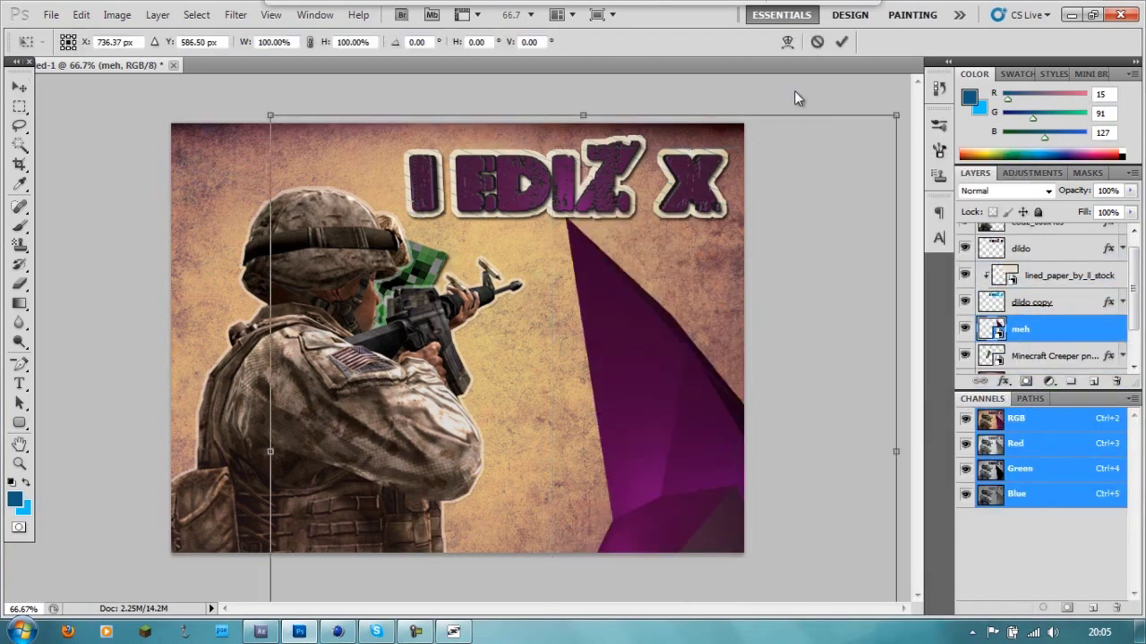
pyautogui.moveTo(594, 114); pyautogui.dragTo(586, 204)
pyautogui.moveTo(644, 435); pyautogui.dragTo(606, 310)
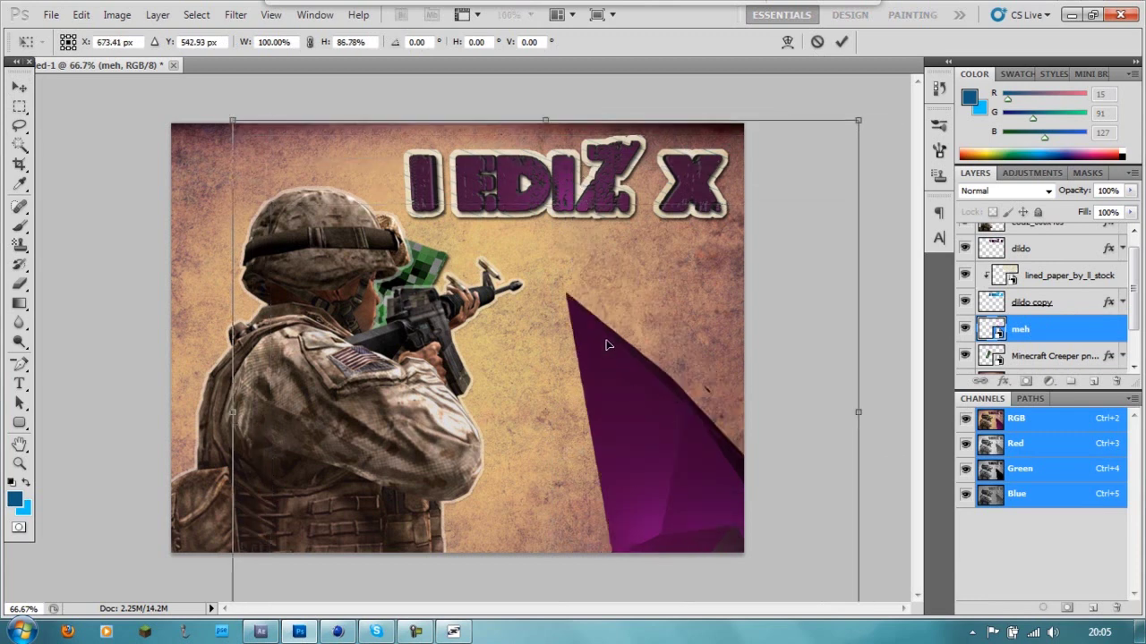
pyautogui.moveTo(608, 368); pyautogui.dragTo(619, 394)
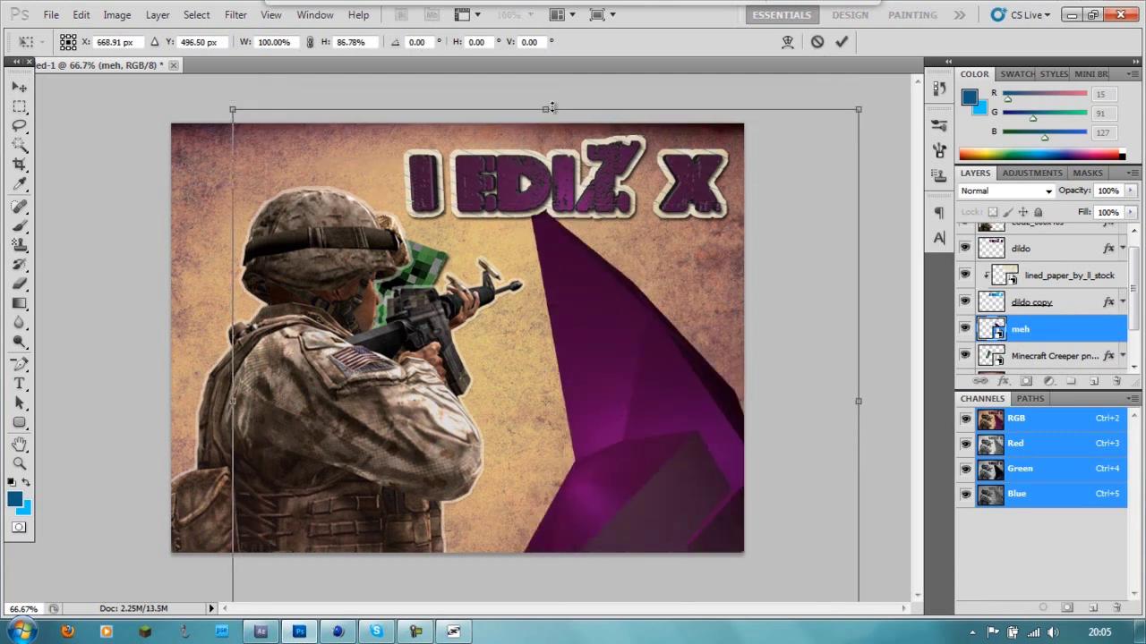
pyautogui.moveTo(552, 108); pyautogui.dragTo(552, 213)
pyautogui.moveTo(691, 188); pyautogui.dragTo(732, 211)
pyautogui.moveTo(606, 507); pyautogui.dragTo(621, 483)
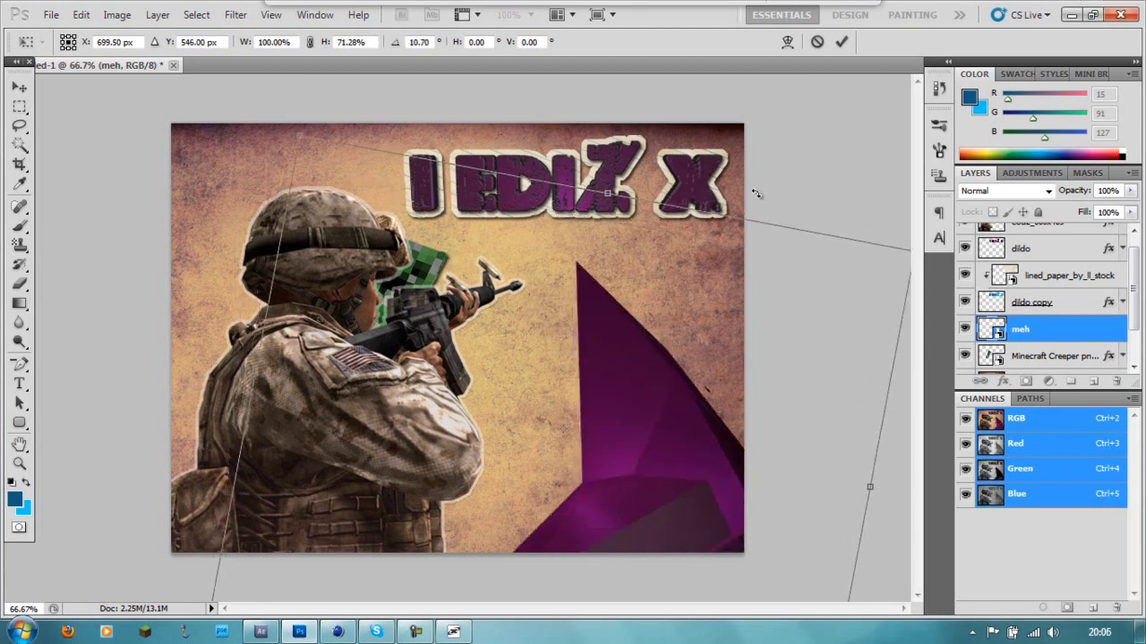
pyautogui.moveTo(605, 192); pyautogui.dragTo(605, 212)
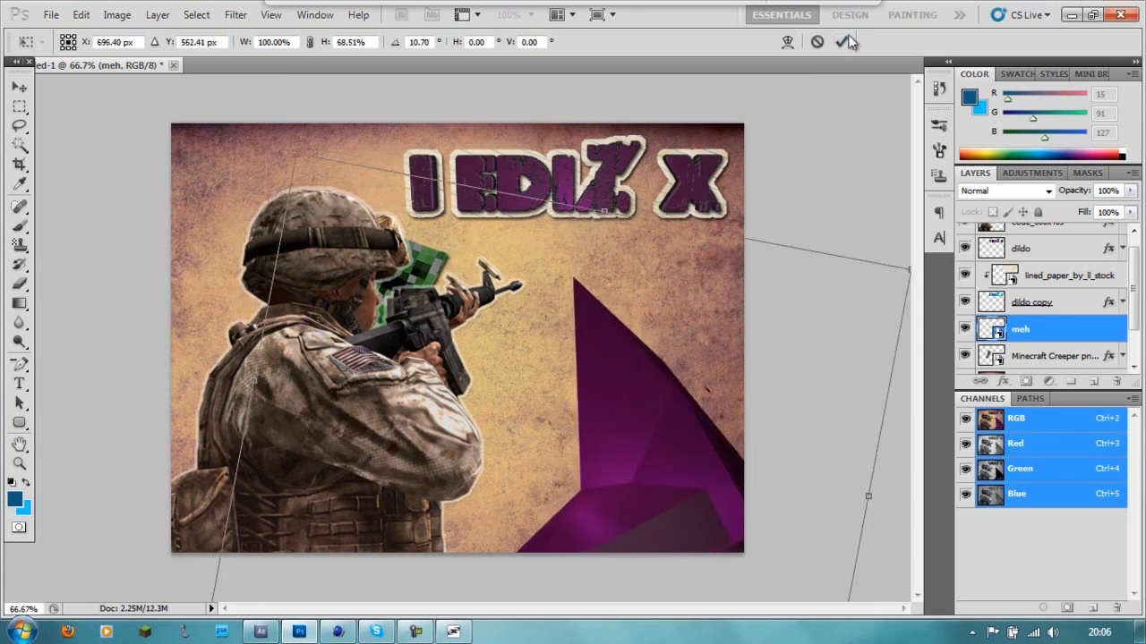
pyautogui.click(845, 41)
pyautogui.click(965, 248)
pyautogui.scroll(1, 1066, 287)
# Hide the title fill, lined paper, dildo copy and paper texture layers
pyautogui.click(965, 237)
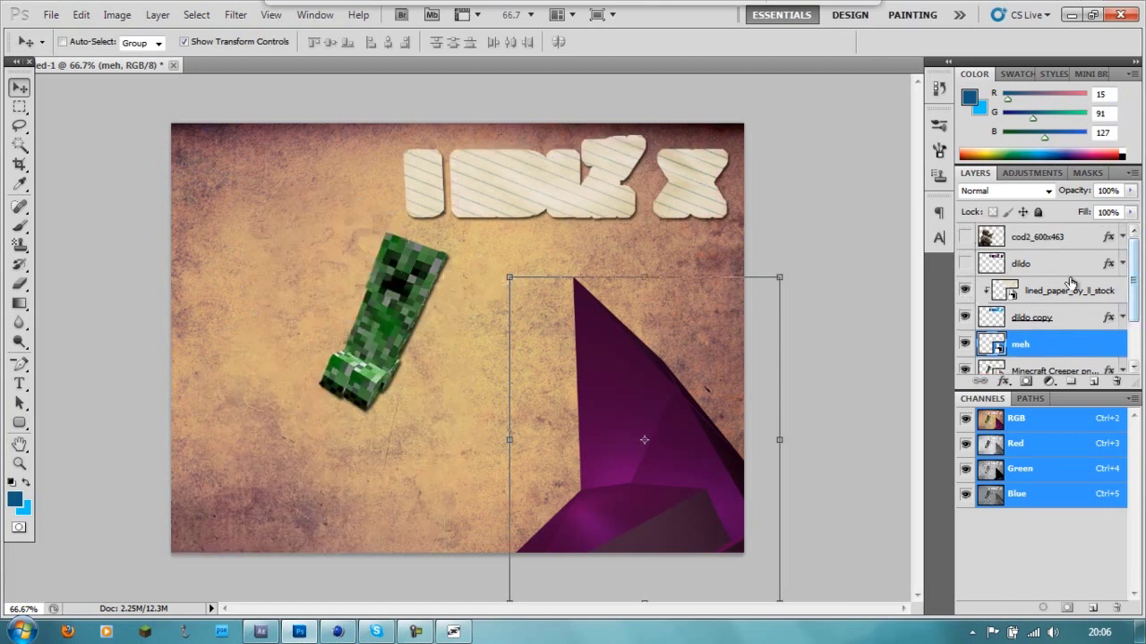
pyautogui.click(965, 290)
pyautogui.click(965, 317)
pyautogui.scroll(-2, 1093, 338)
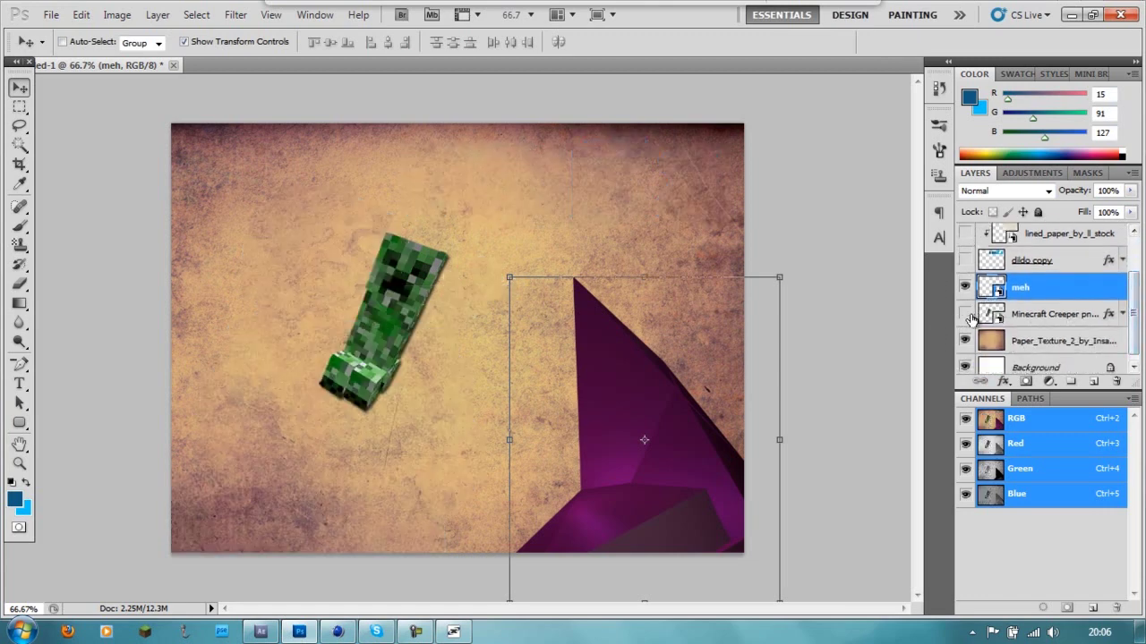
pyautogui.click(965, 340)
# Magic-wand the white area, invert the selection onto the purple shard, and expand it
pyautogui.press('w')
pyautogui.click(509, 322)
pyautogui.rightClick(530, 326)
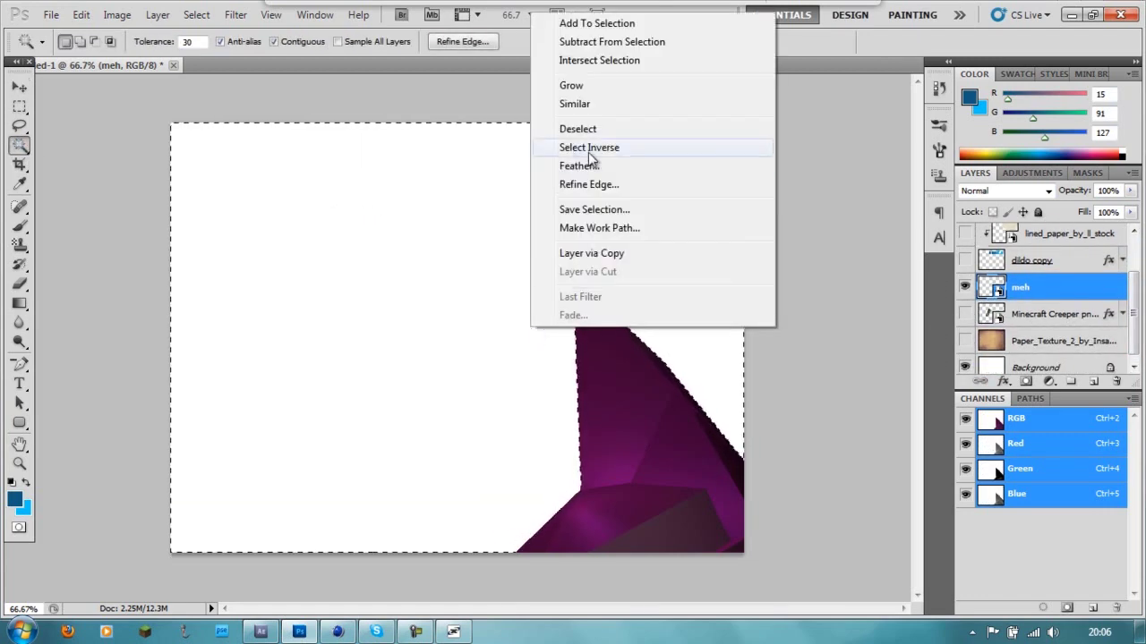
pyautogui.click(589, 148)
pyautogui.click(196, 14)
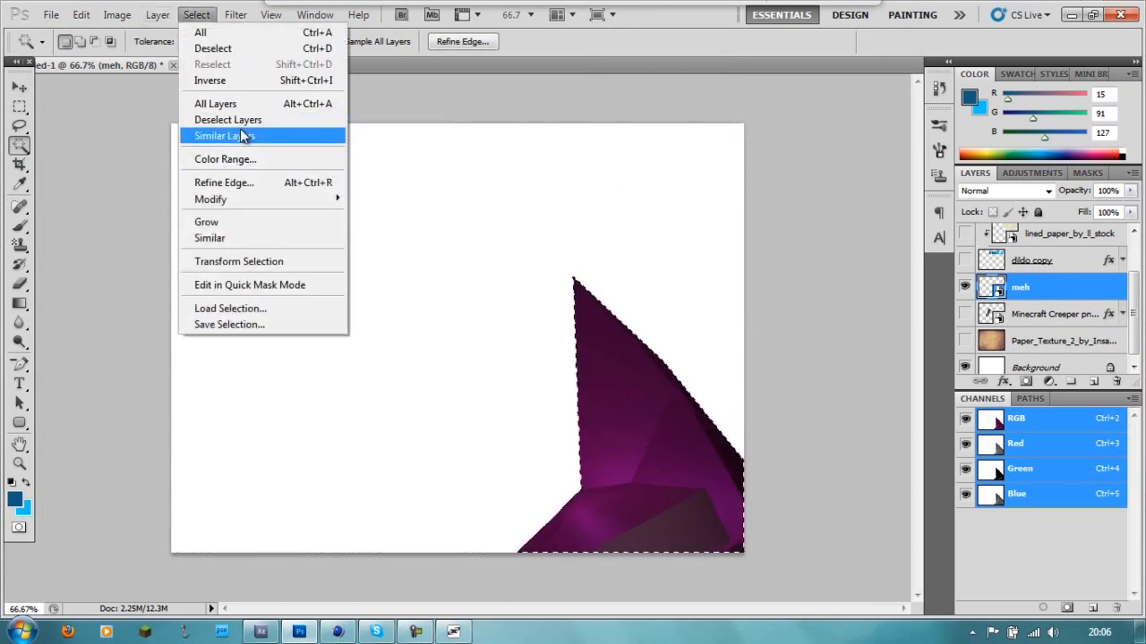
pyautogui.click(376, 230)
pyautogui.press('Return')
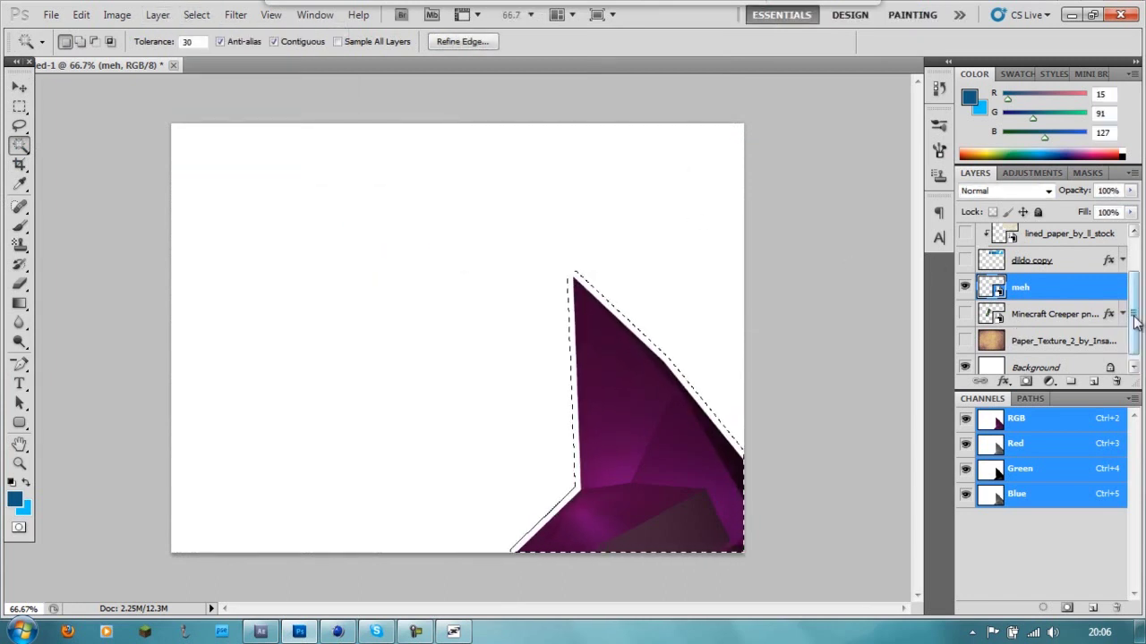
# Duplicate the lined_paper layer
pyautogui.moveTo(1134, 318); pyautogui.dragTo(1134, 296)
pyautogui.click(1065, 288)
pyautogui.rightClick(1065, 288)
pyautogui.click(884, 208)
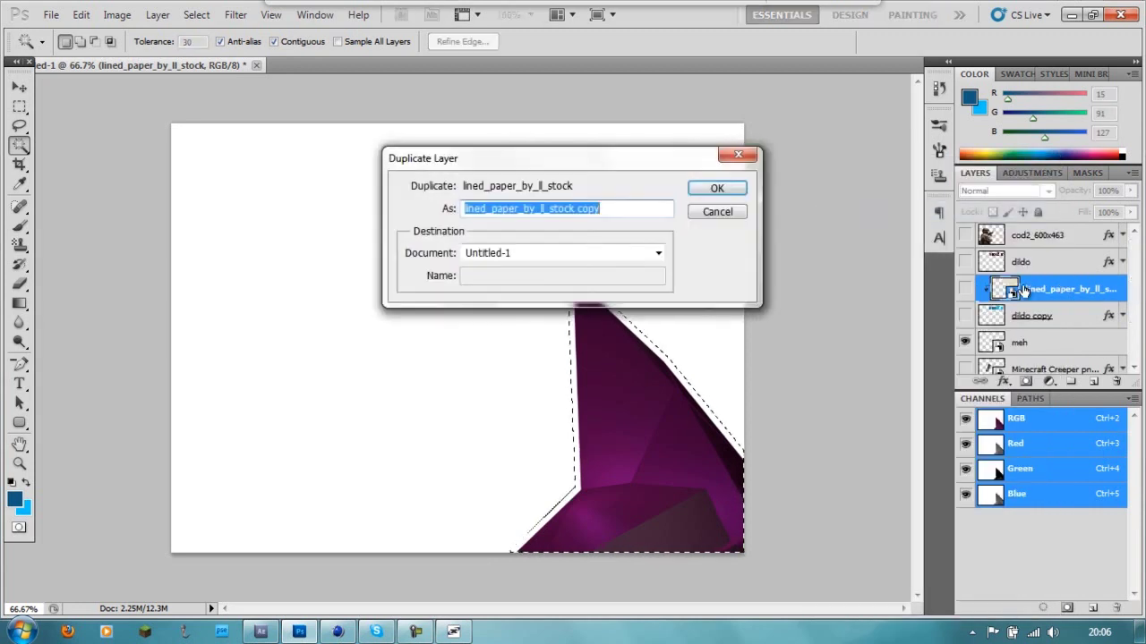
pyautogui.press('Return')
pyautogui.scroll(-2, 1101, 322)
pyautogui.moveTo(1047, 255); pyautogui.dragTo(1041, 296)
# Select the meh layer and retry Expand Selection, dismissing an invalid-value warning
pyautogui.click(1022, 303)
pyautogui.rightClick(995, 309)
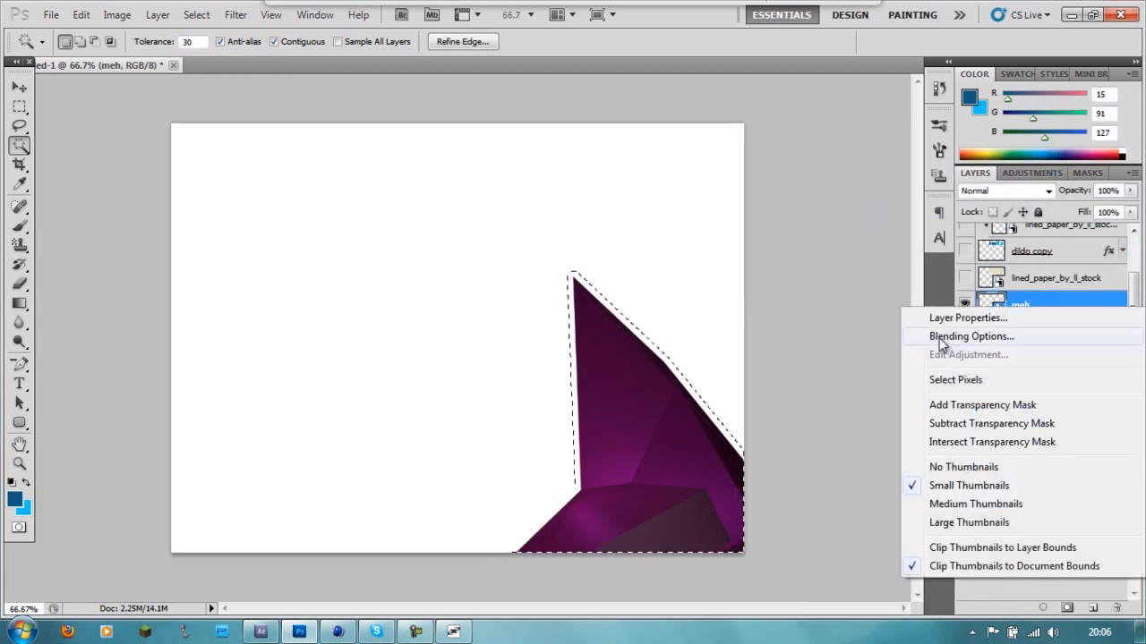
pyautogui.press('Escape')
pyautogui.click(196, 15)
pyautogui.moveTo(250, 198)
pyautogui.click(371, 231)
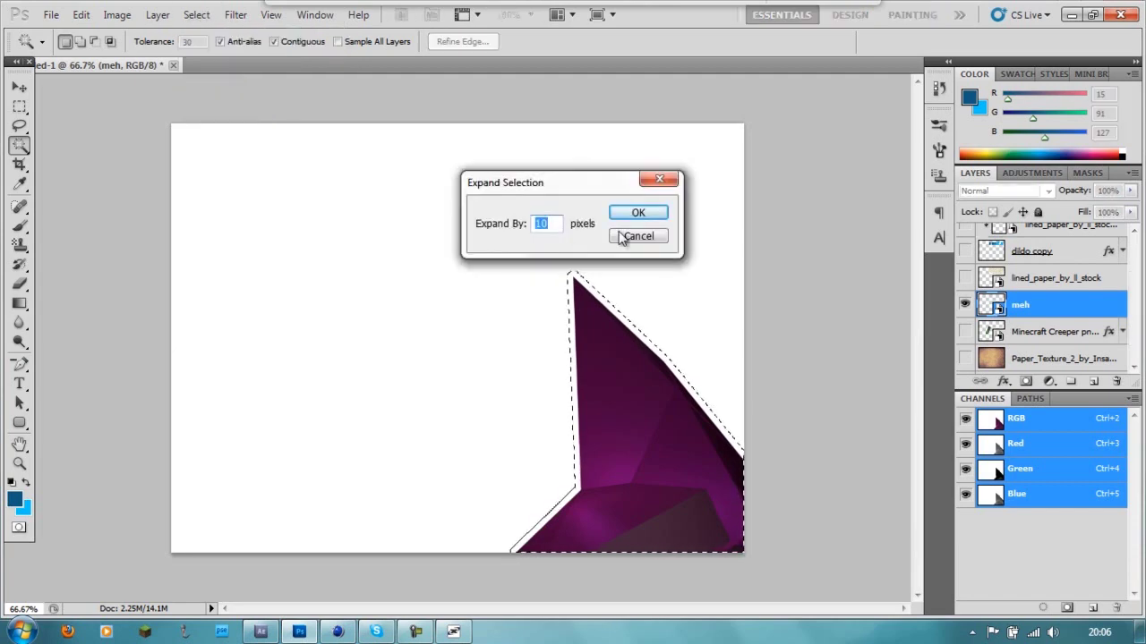
pyautogui.write('0')
pyautogui.press('Return')
pyautogui.click(544, 248)
pyautogui.click(618, 242)
# Expand the shard selection by 10 pixels
pyautogui.rightClick(996, 309)
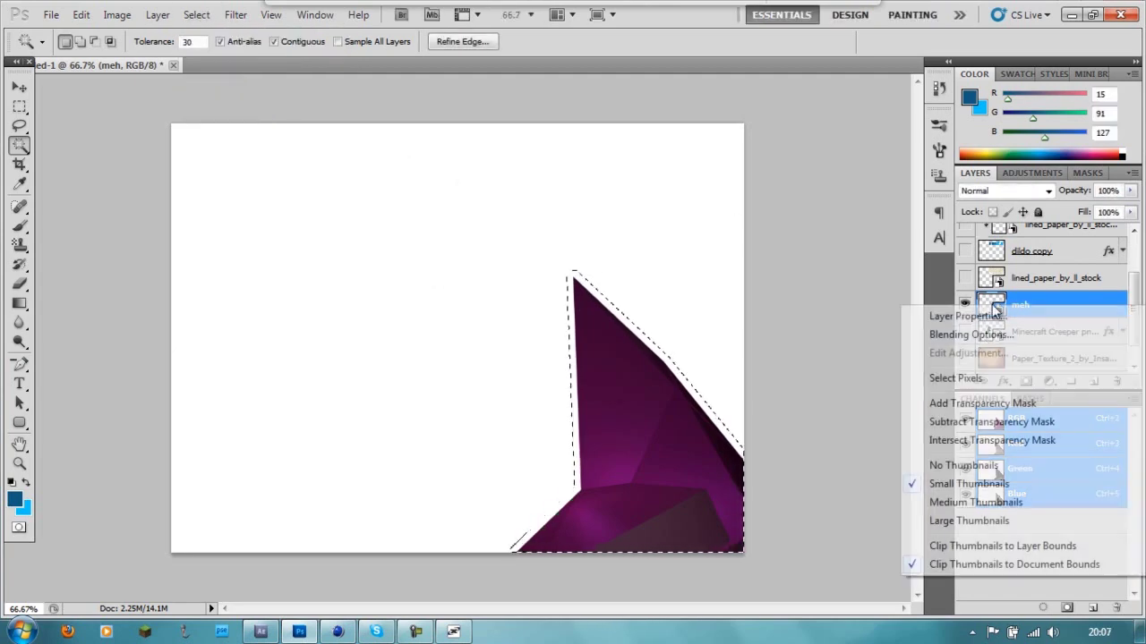
pyautogui.click(196, 14)
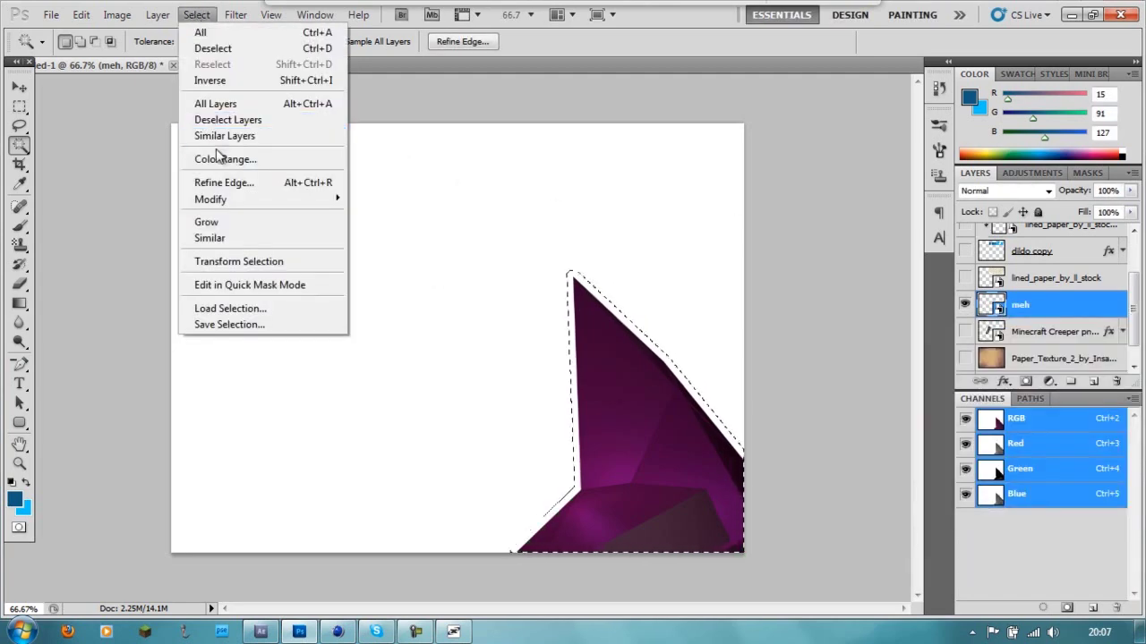
pyautogui.click(376, 236)
pyautogui.click(627, 214)
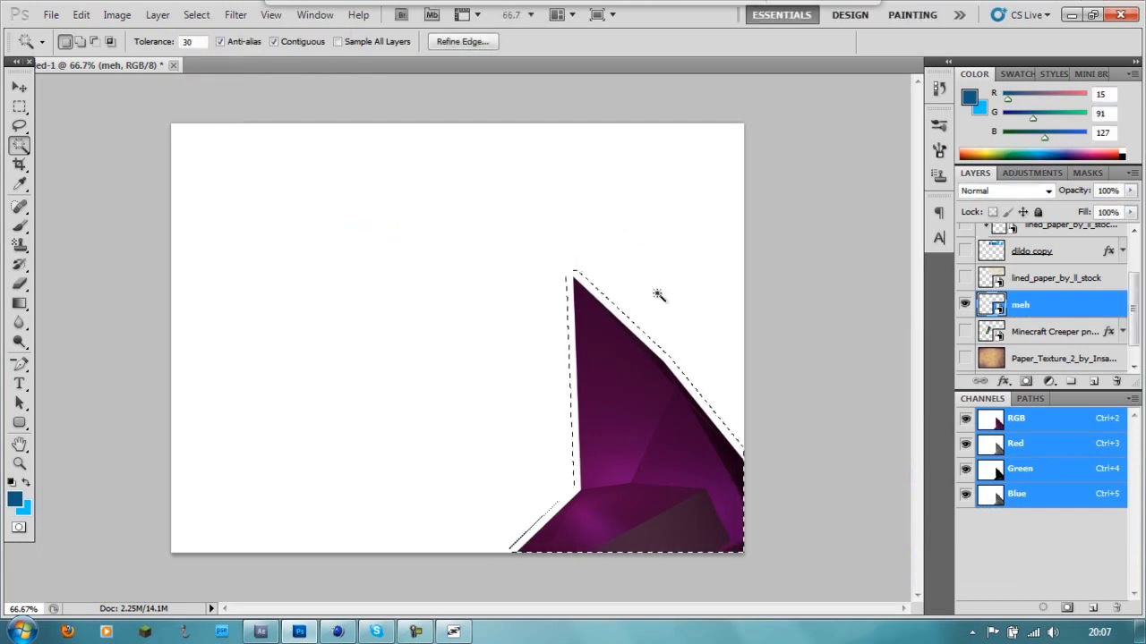
pyautogui.keyDown('alt'); pyautogui.click(965, 305); pyautogui.keyUp('alt')
pyautogui.keyDown('alt'); pyautogui.click(965, 305); pyautogui.keyUp('alt')
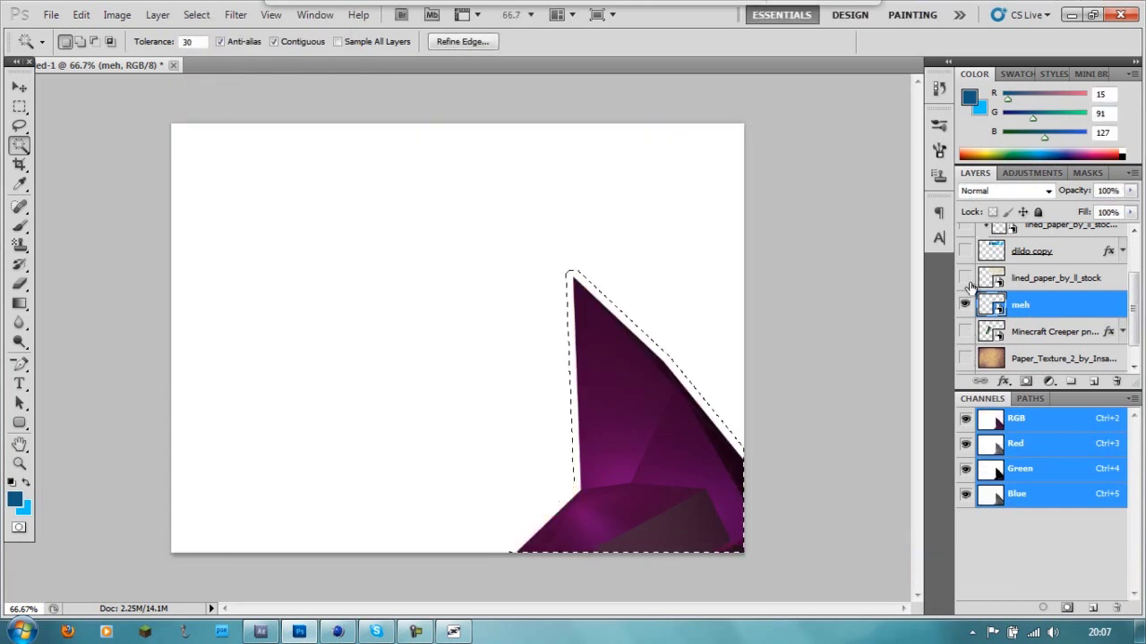
# Duplicate the meh layer as meh copy
pyautogui.rightClick(1000, 281)
pyautogui.rightClick(1056, 305)
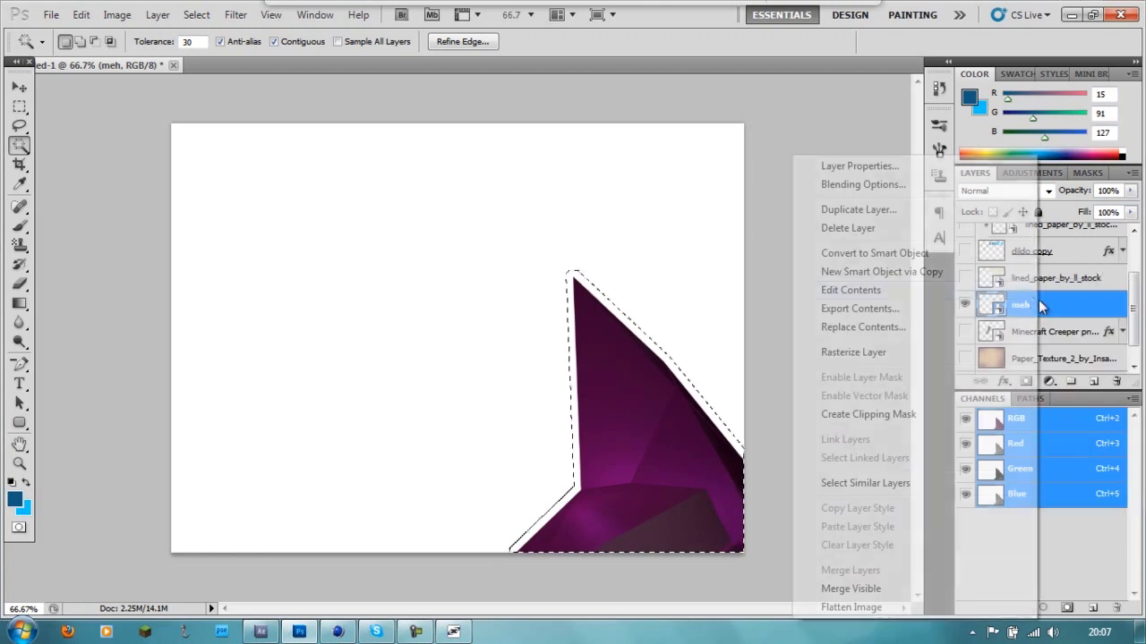
pyautogui.click(859, 209)
pyautogui.click(734, 187)
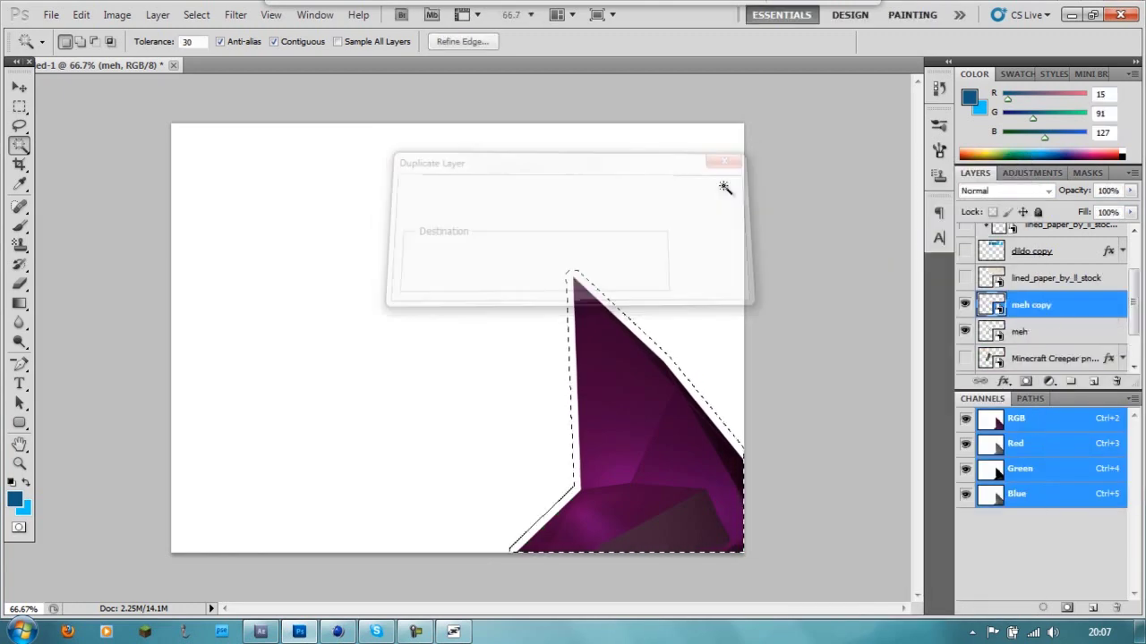
# Clip the lined paper layer to the layer below, release it again, and select meh copy
pyautogui.rightClick(1036, 279)
pyautogui.click(1037, 280)
pyautogui.rightClick(1037, 279)
pyautogui.click(883, 420)
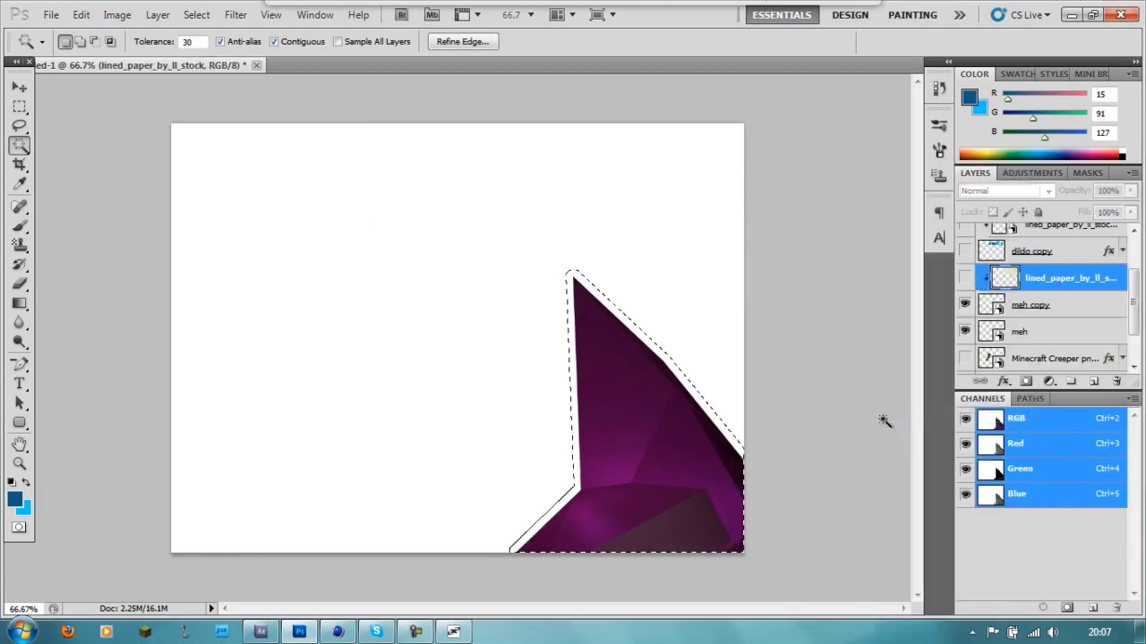
pyautogui.rightClick(1012, 279)
pyautogui.click(869, 413)
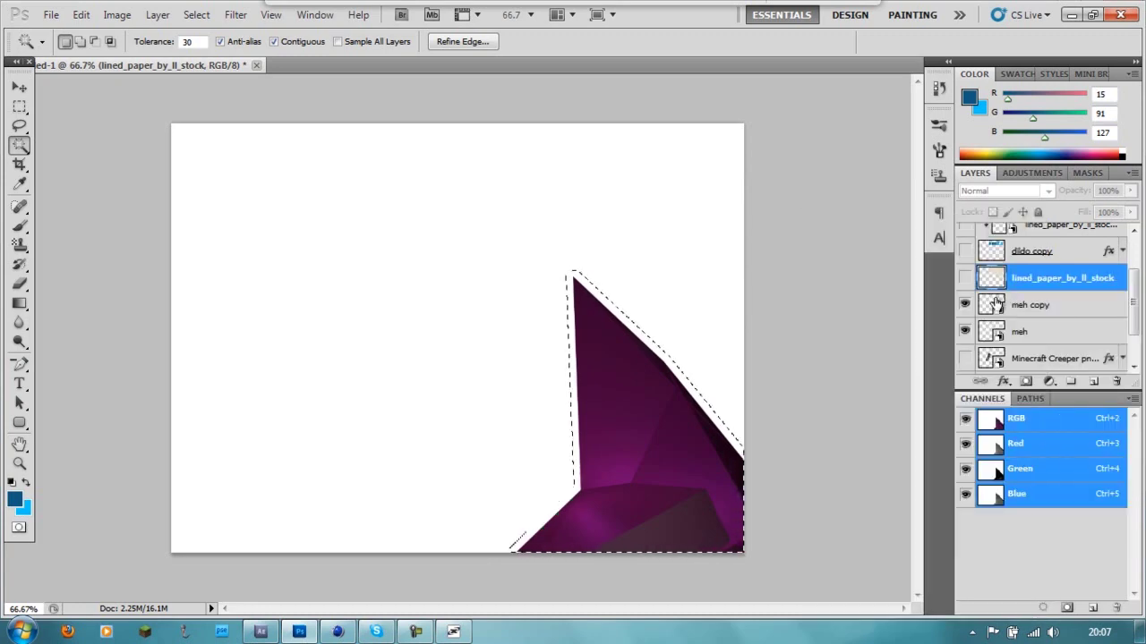
pyautogui.click(992, 307)
pyautogui.click(19, 302)
# Rasterize meh copy, fill the shard selection with a blue gradient, and clip the lined paper to it
pyautogui.rightClick(991, 305)
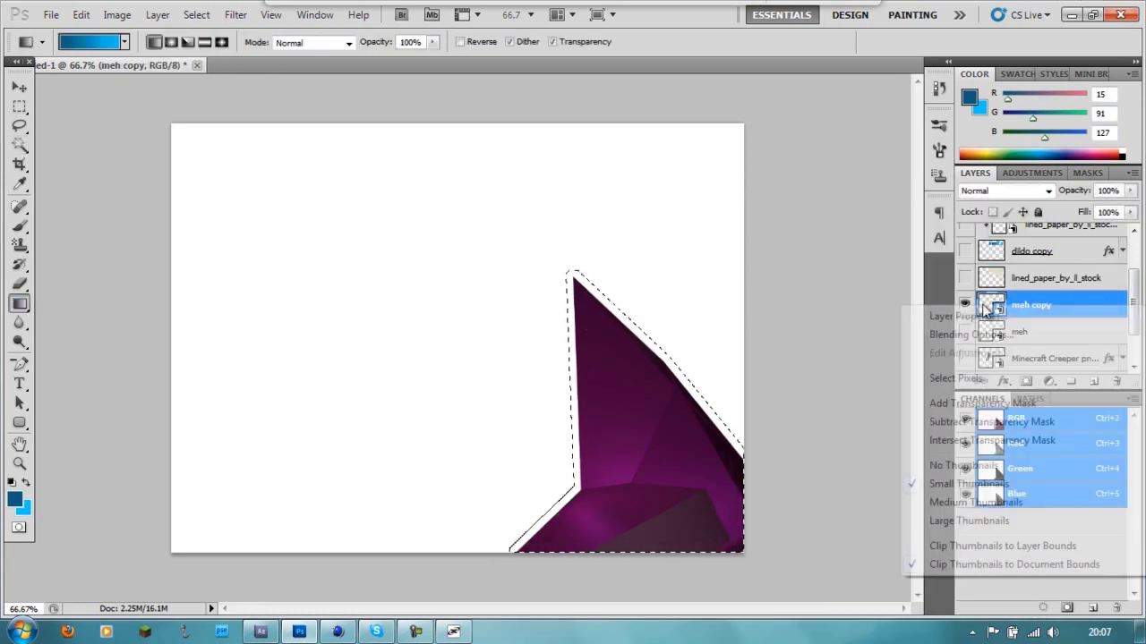
pyautogui.rightClick(1032, 305)
pyautogui.click(842, 352)
pyautogui.moveTo(581, 300); pyautogui.dragTo(645, 528)
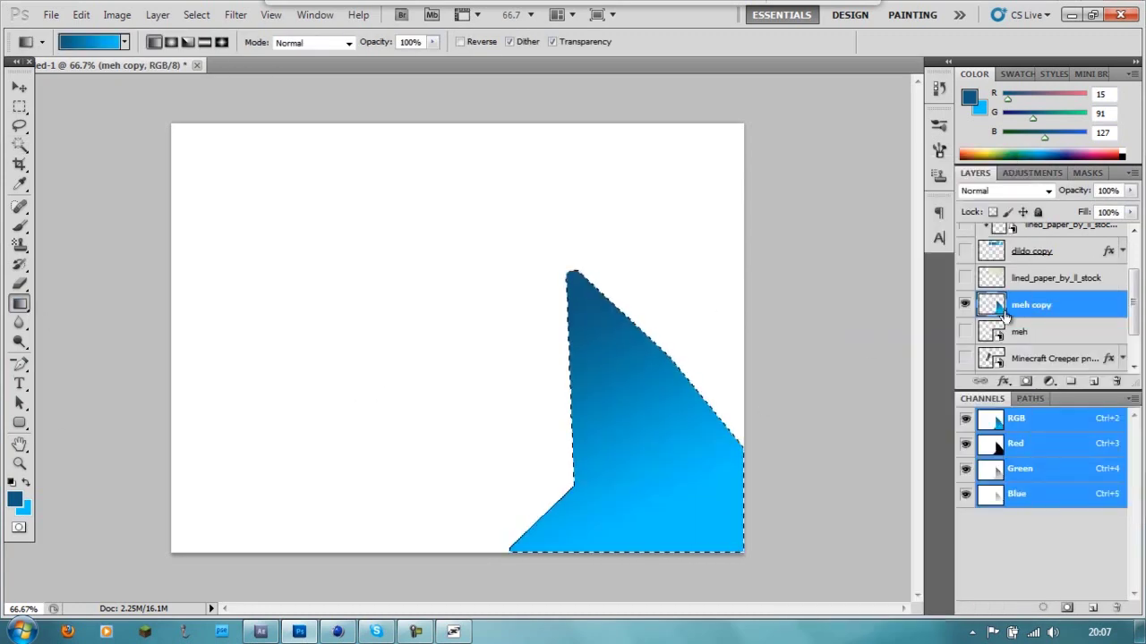
pyautogui.rightClick(1029, 279)
pyautogui.click(864, 411)
# Move the lined paper down-left over the shard, then undo the move
pyautogui.click(1017, 305)
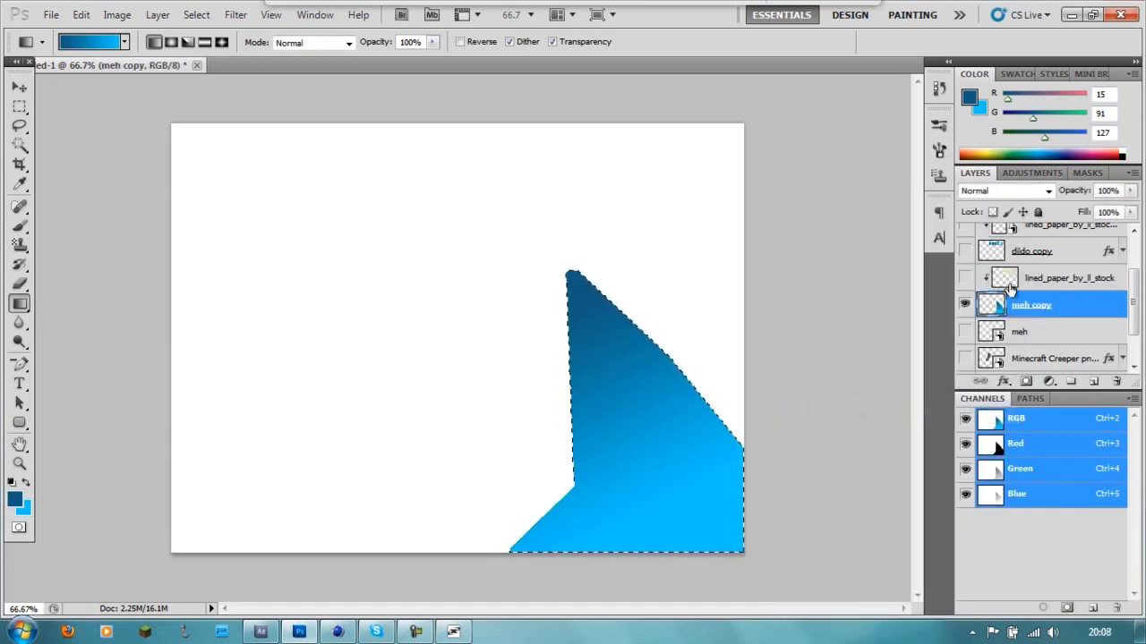
pyautogui.click(1004, 279)
pyautogui.click(1017, 305)
pyautogui.click(1029, 279)
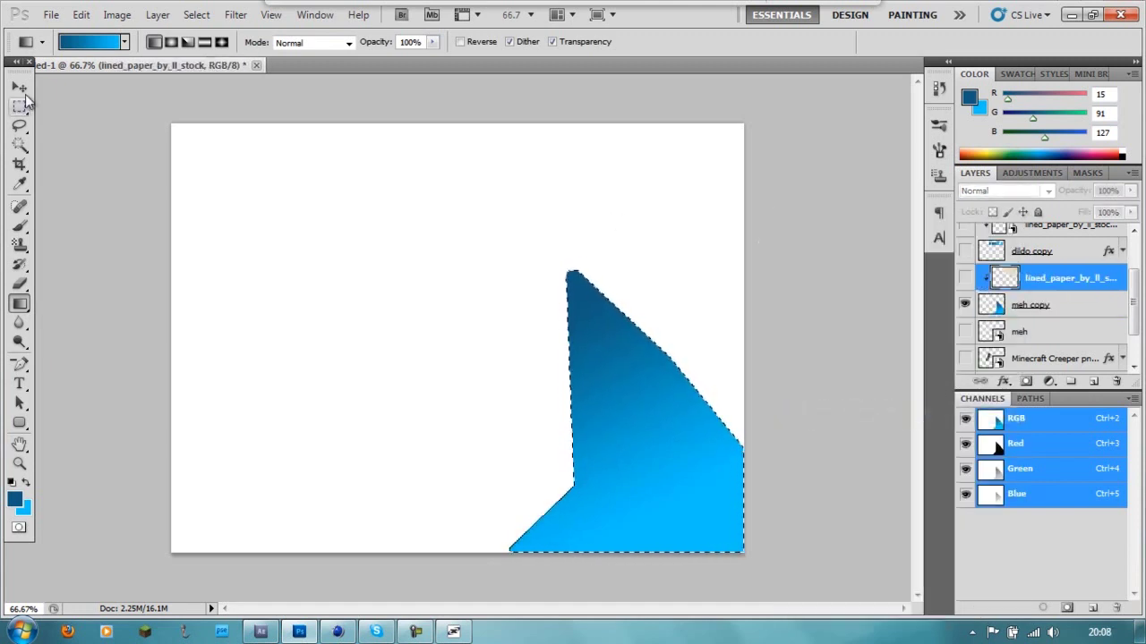
pyautogui.click(19, 87)
pyautogui.rightClick(1005, 283)
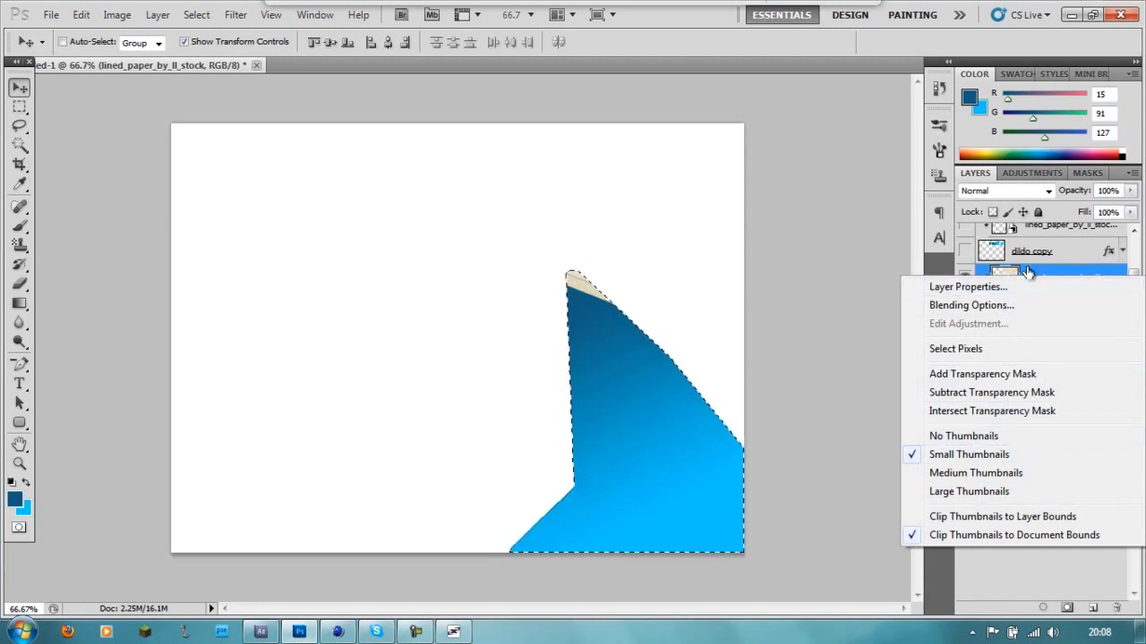
pyautogui.moveTo(657, 251)
pyautogui.mouseDown()
pyautogui.moveTo(565, 376)
pyautogui.moveTo(643, 503)
pyautogui.mouseUp()
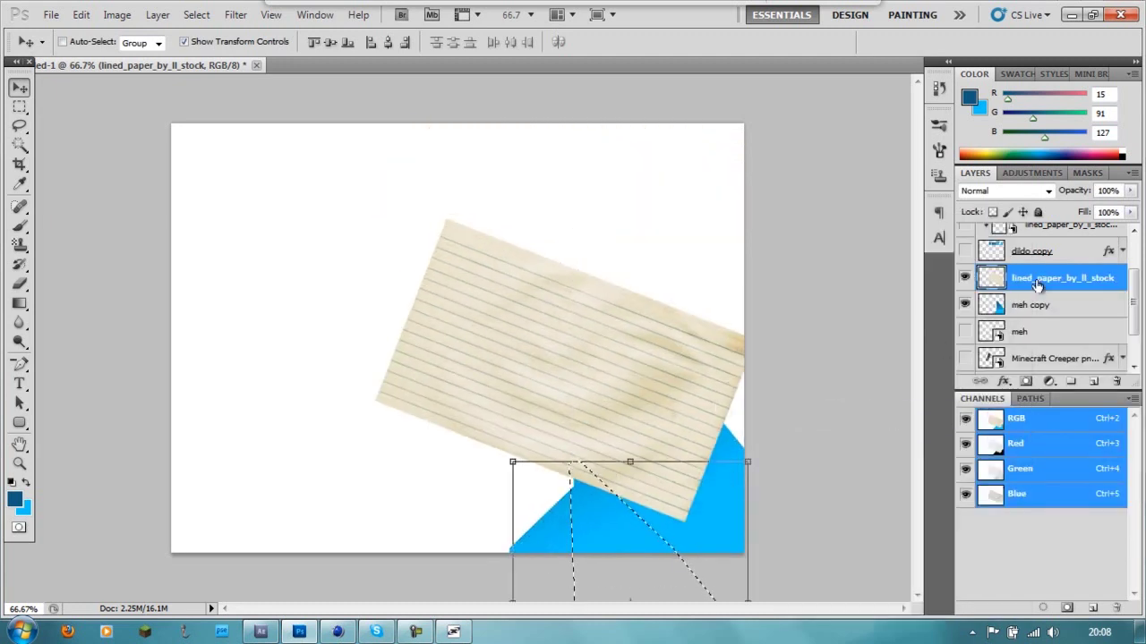
pyautogui.hotkey('ctrl', 'z')
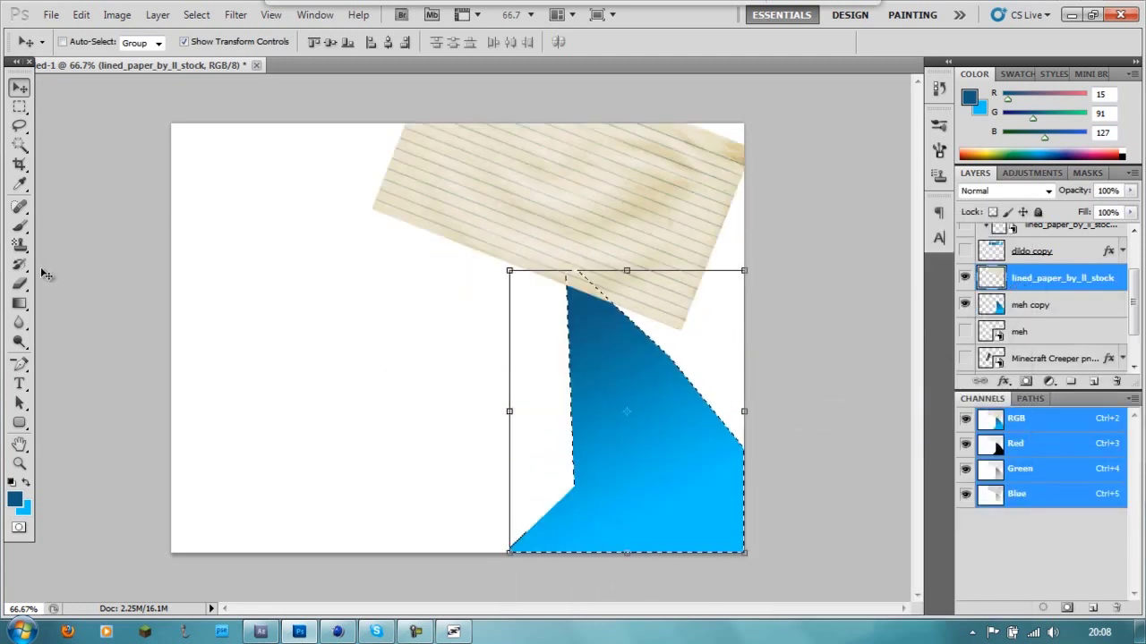
# Deselect, then move and enlarge the lined paper to cover the shard
pyautogui.hotkey('ctrl', 'd')
pyautogui.moveTo(668, 371); pyautogui.dragTo(624, 515)
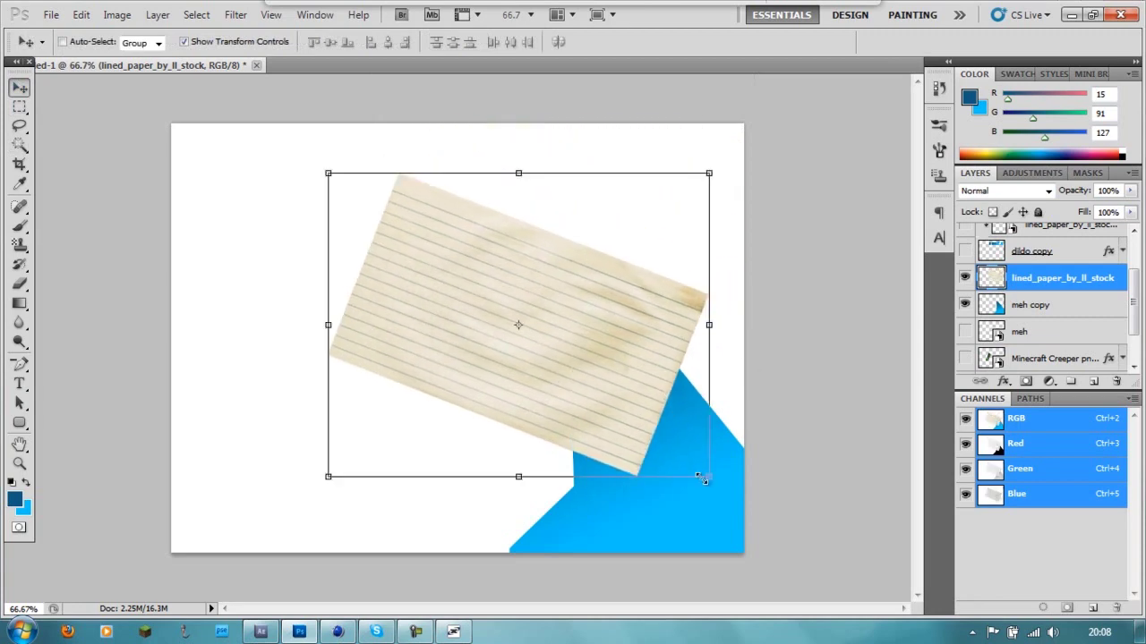
pyautogui.moveTo(703, 479); pyautogui.dragTo(837, 637)
pyautogui.moveTo(531, 305); pyautogui.dragTo(524, 309)
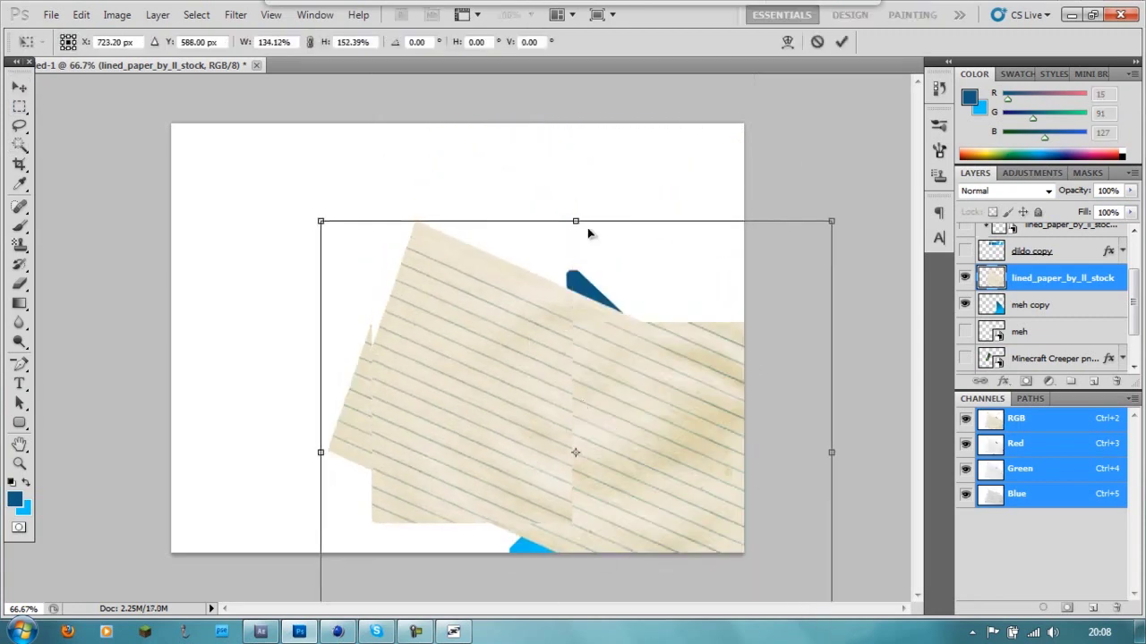
pyautogui.click(841, 41)
# Clip the lined paper to meh copy and show the Creeper, paper texture, soldier and title layers
pyautogui.rightClick(1004, 284)
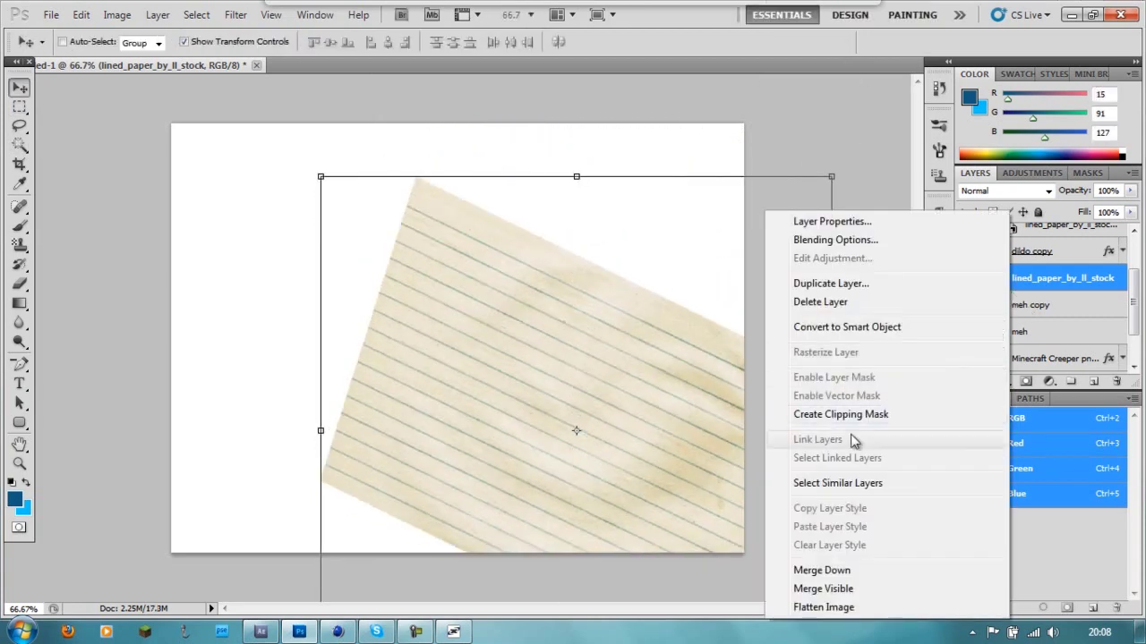
pyautogui.click(838, 416)
pyautogui.click(965, 358)
pyautogui.scroll(-2, 992, 331)
pyautogui.click(965, 334)
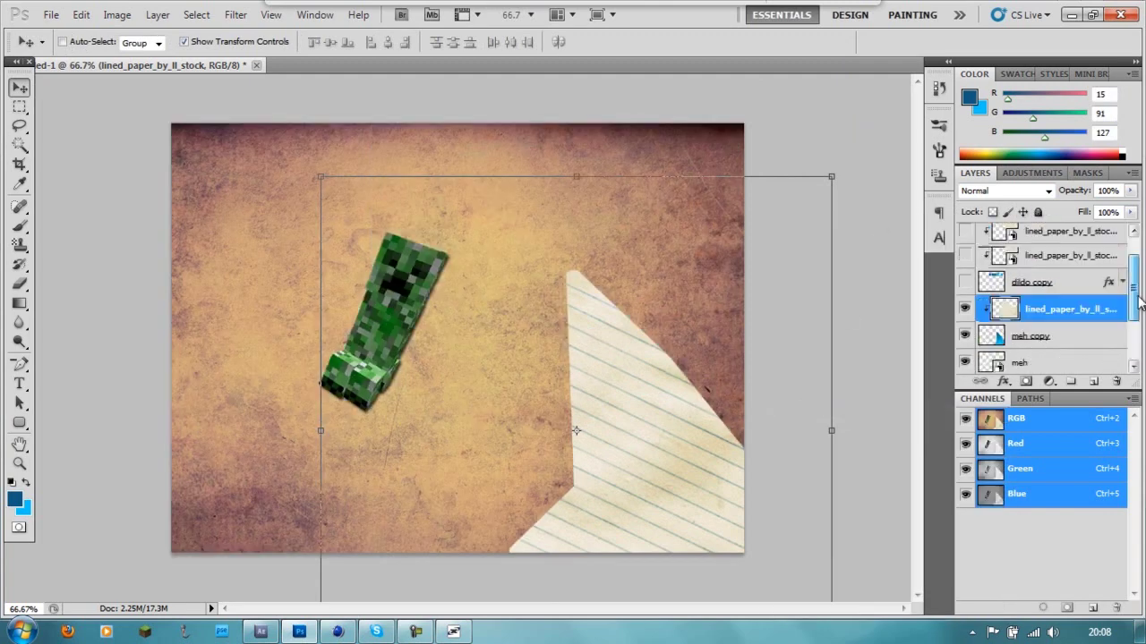
pyautogui.scroll(1, 992, 332)
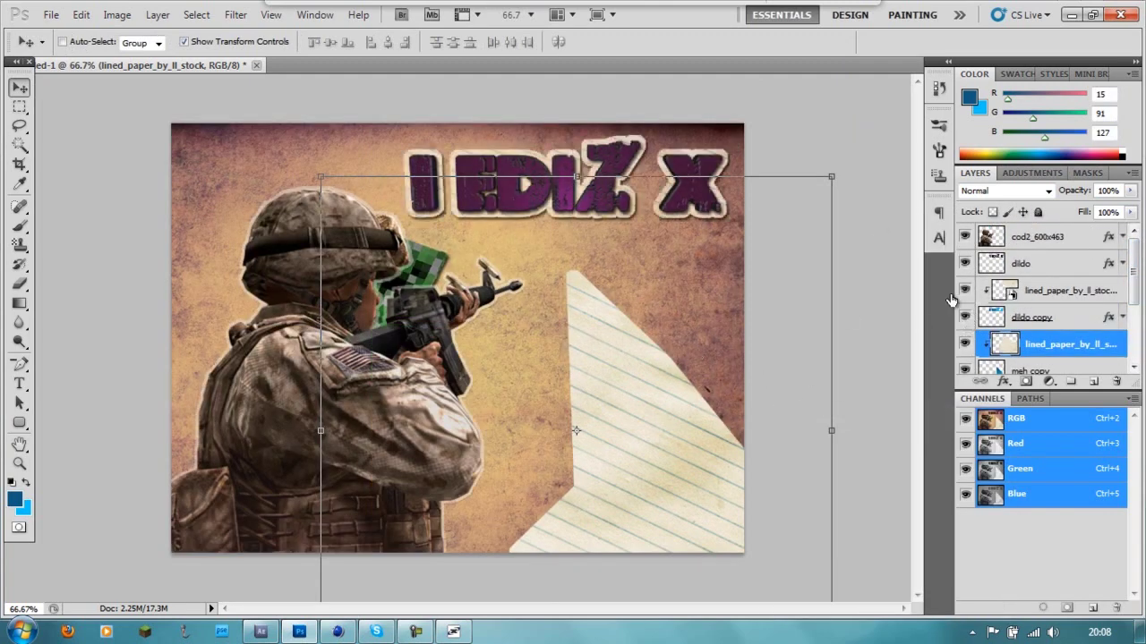
pyautogui.scroll(-2, 1030, 305)
# Rasterize the meh layer, then select the paper texture background
pyautogui.click(1057, 243)
pyautogui.rightClick(1056, 244)
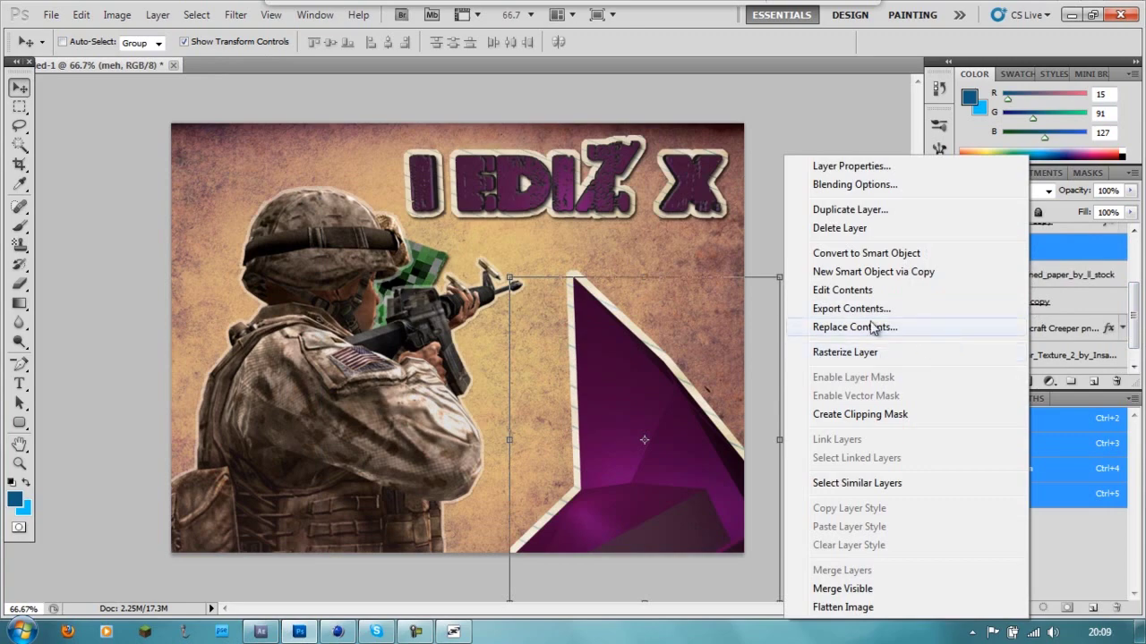
pyautogui.click(857, 353)
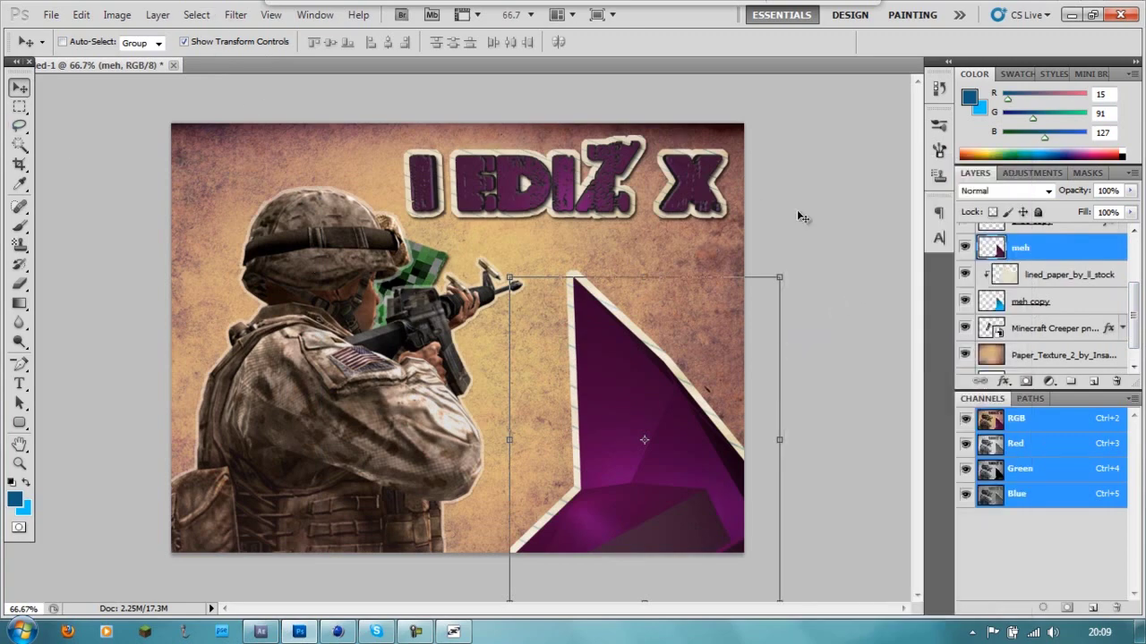
pyautogui.click(988, 358)
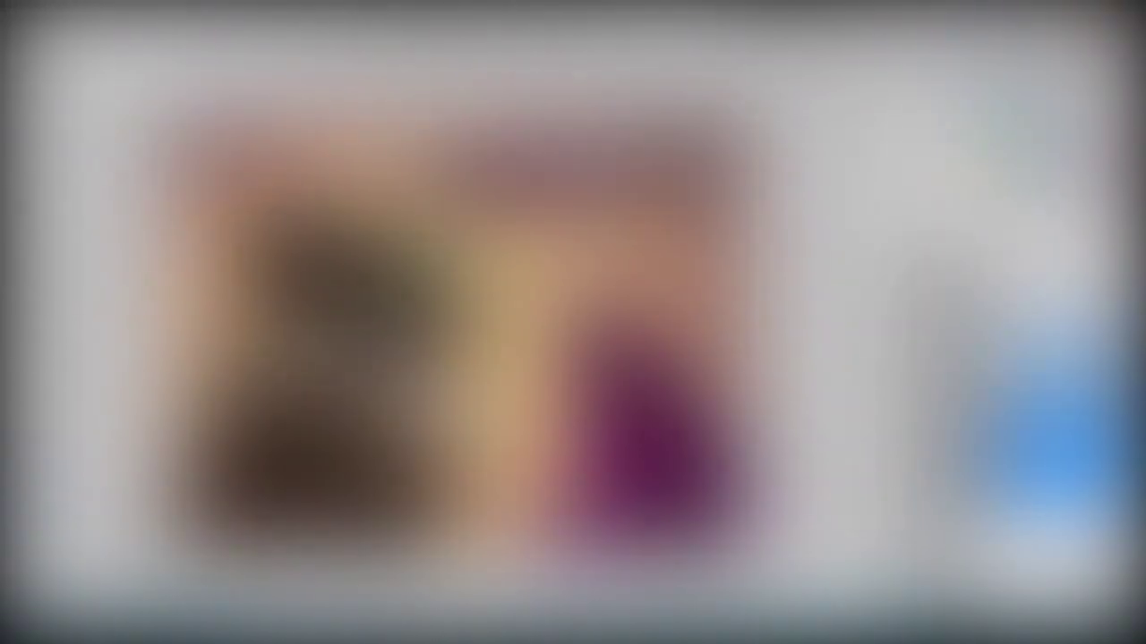